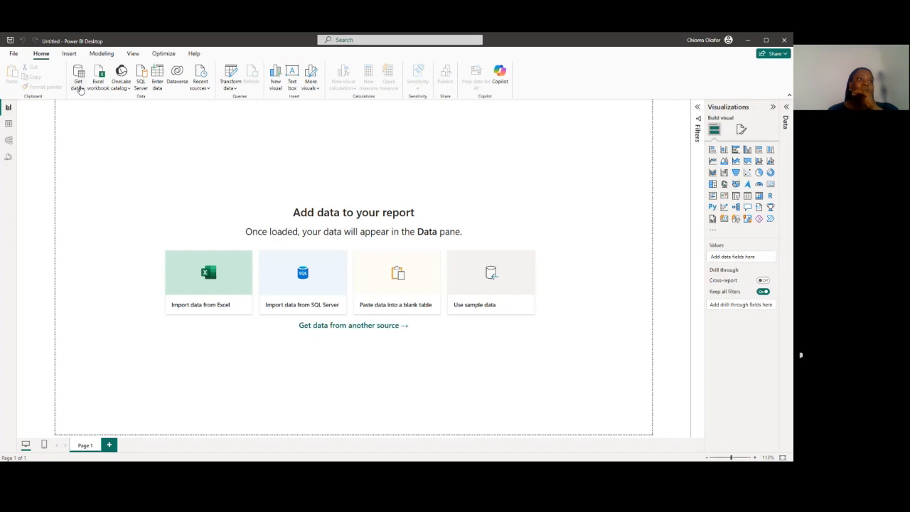
left_click(81, 89)
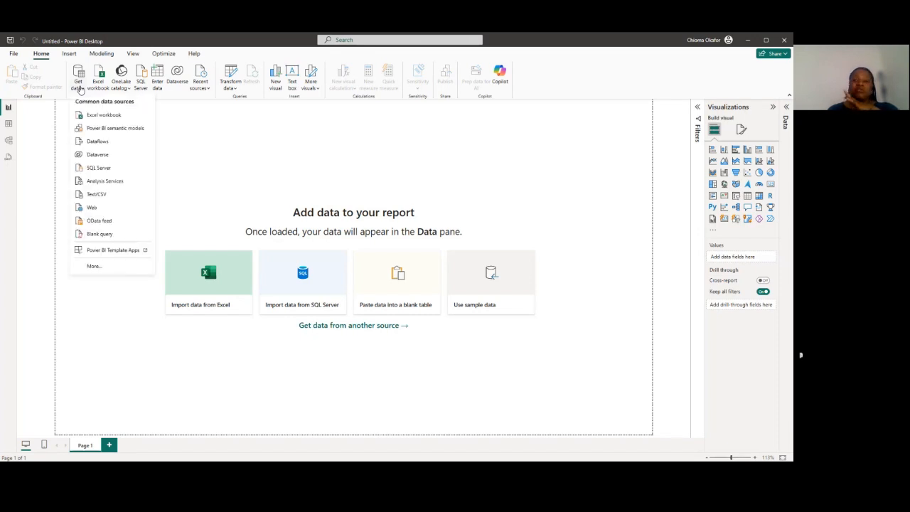
left_click(107, 116)
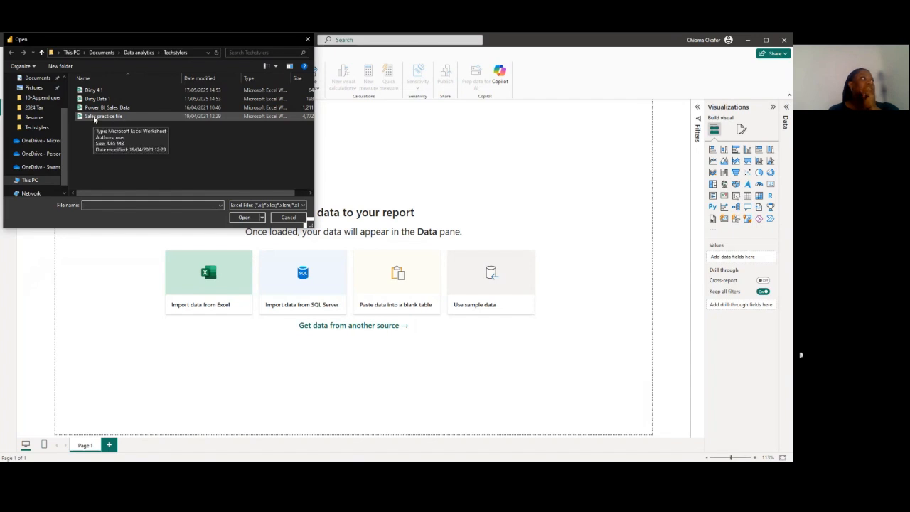
left_click(93, 117)
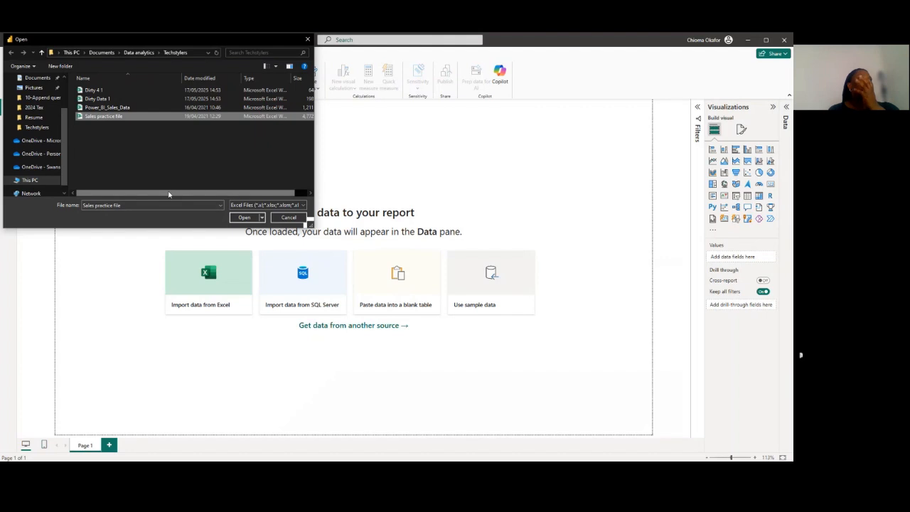
left_click(288, 218)
Open the Sales practice file through the Text/CSV data source with the file filter set to All Files
left_click(78, 84)
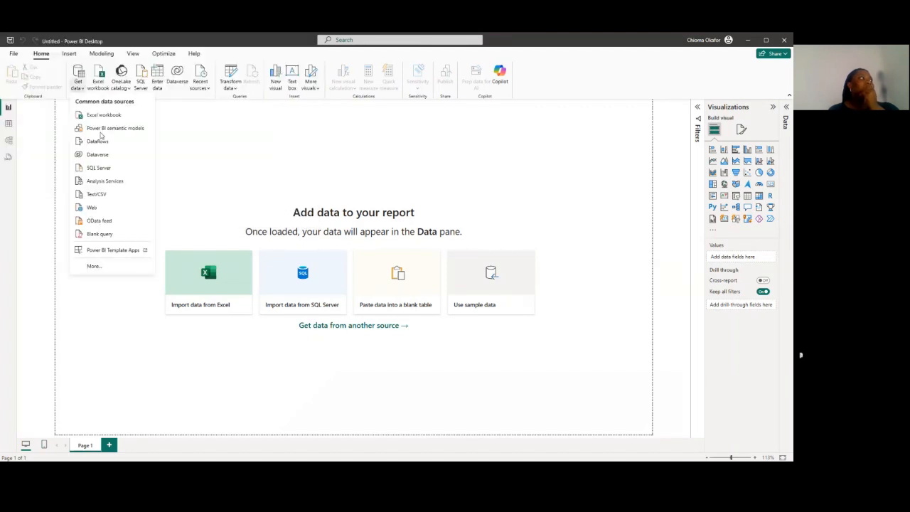
left_click(104, 195)
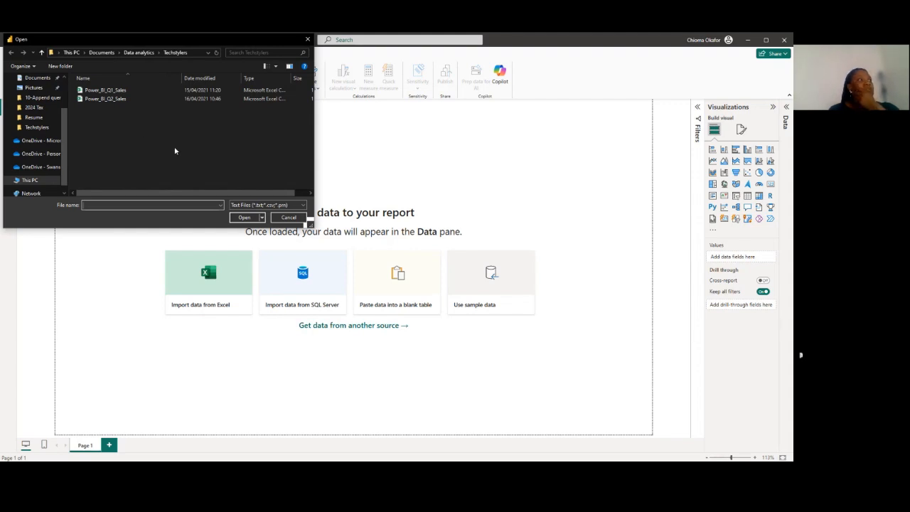
left_click(244, 207)
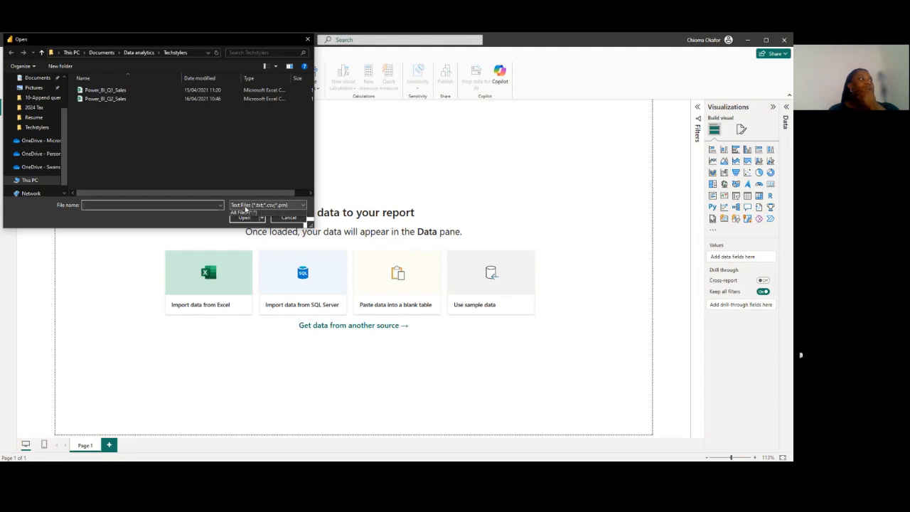
left_click(243, 217)
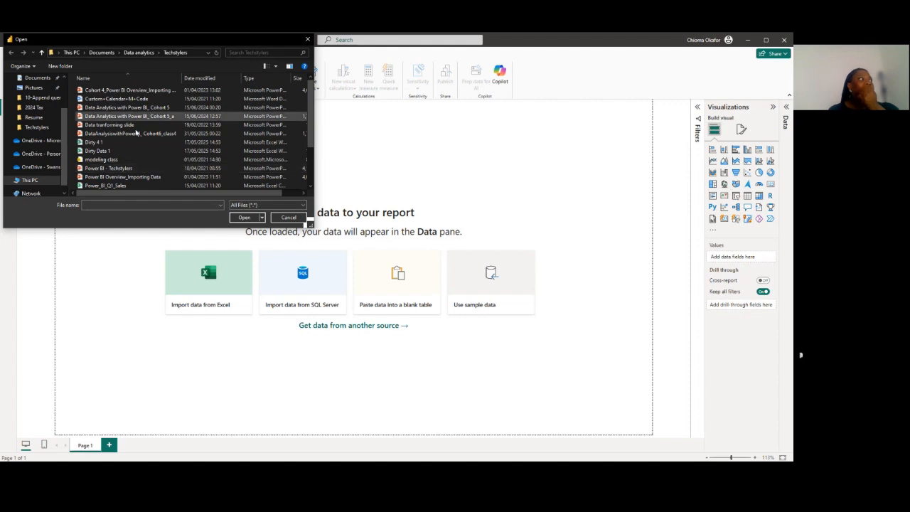
scroll(135, 133, "down", 2)
scroll(136, 144, "up", 2)
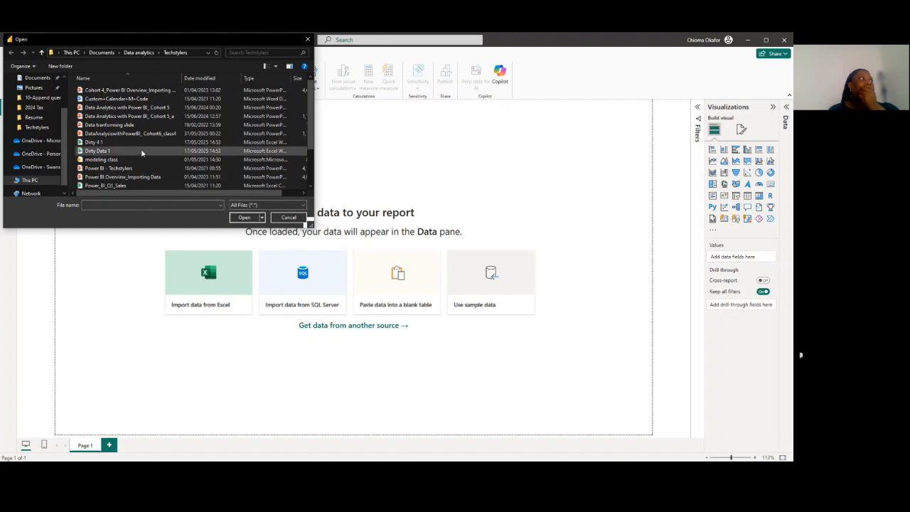
scroll(141, 149, "down", 2)
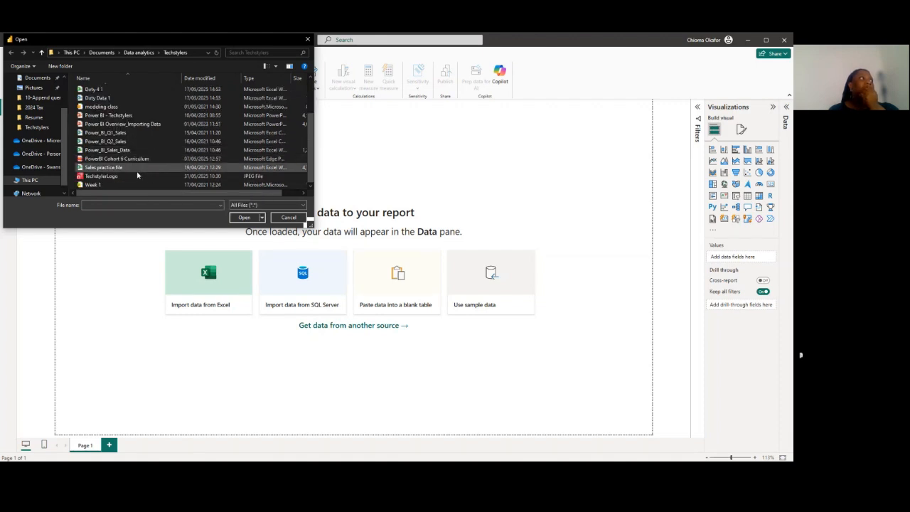
left_click(137, 170)
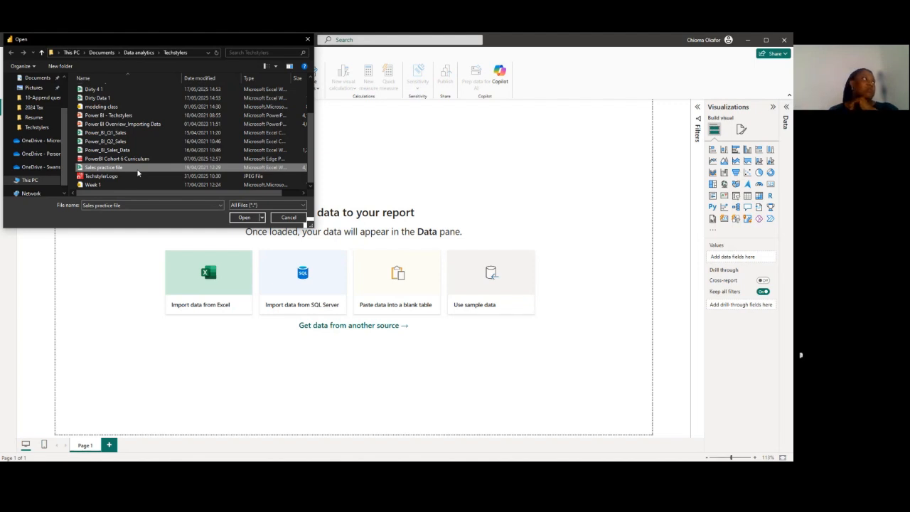
left_click(137, 171)
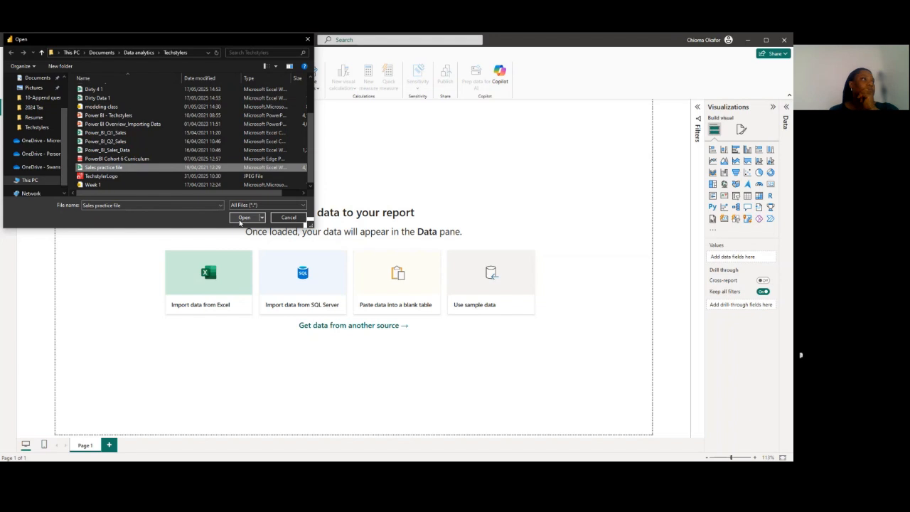
left_click(242, 219)
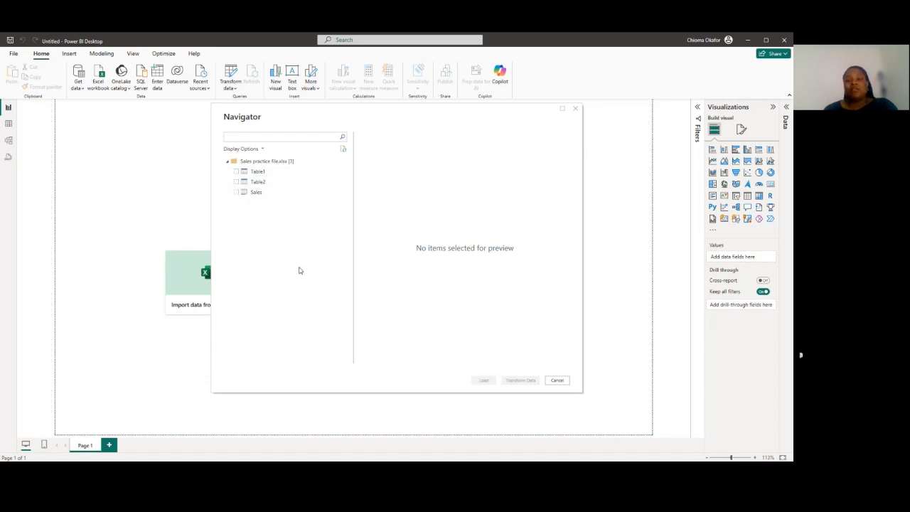
Preview Table1, Table2 and the Sales sheet of the workbook, examining their columns across the full width
left_click(246, 174)
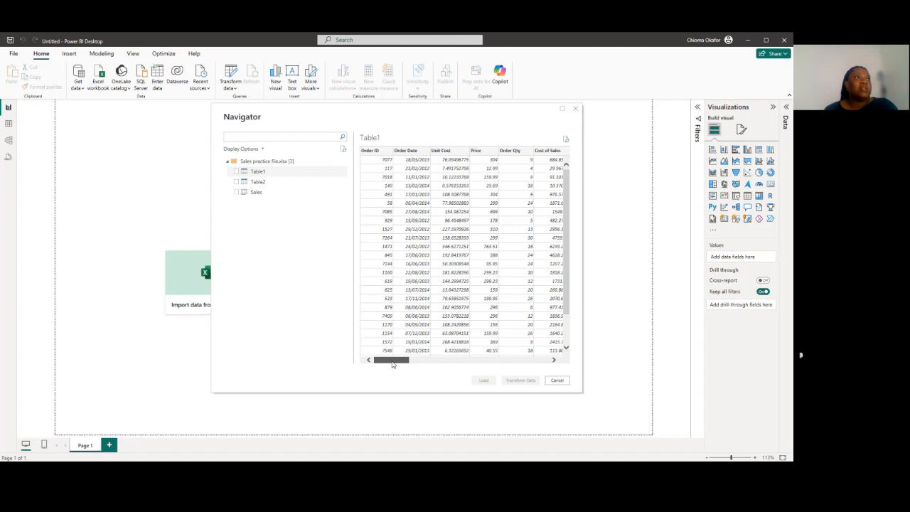
left_click_drag(392, 361, 498, 361)
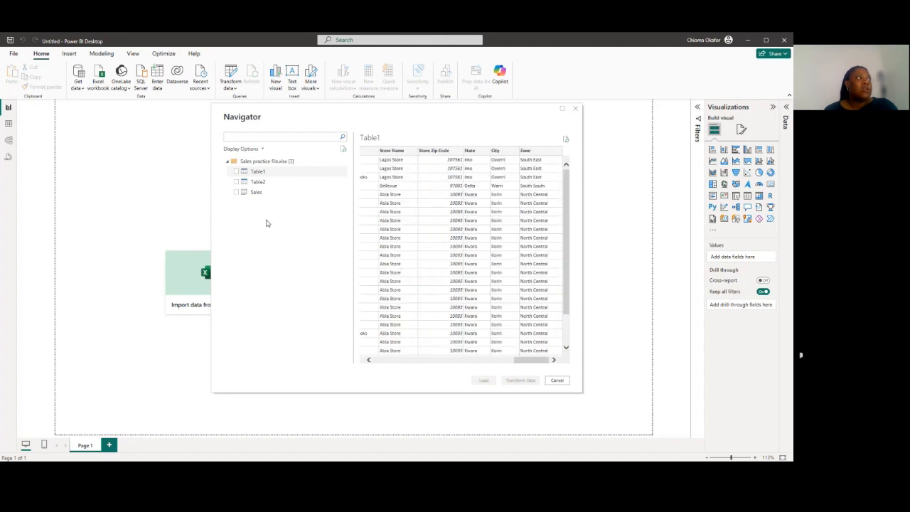
left_click(258, 182)
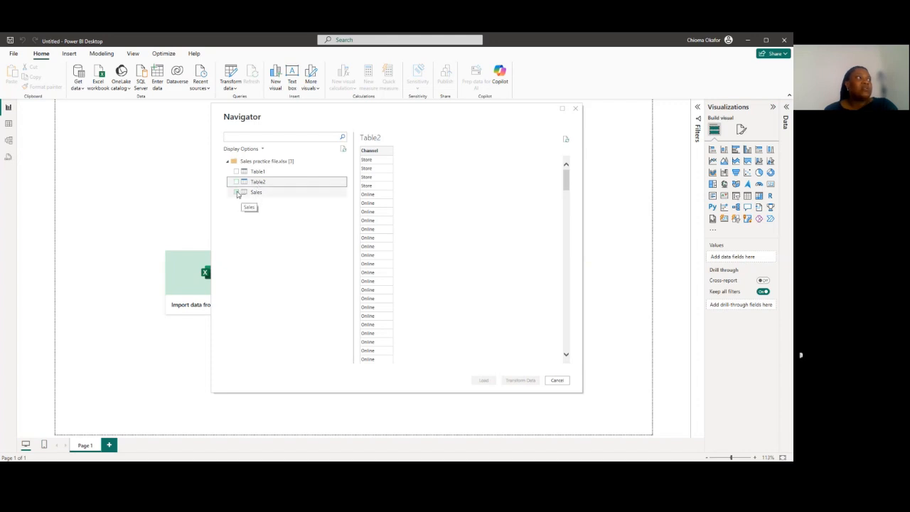
left_click(244, 193)
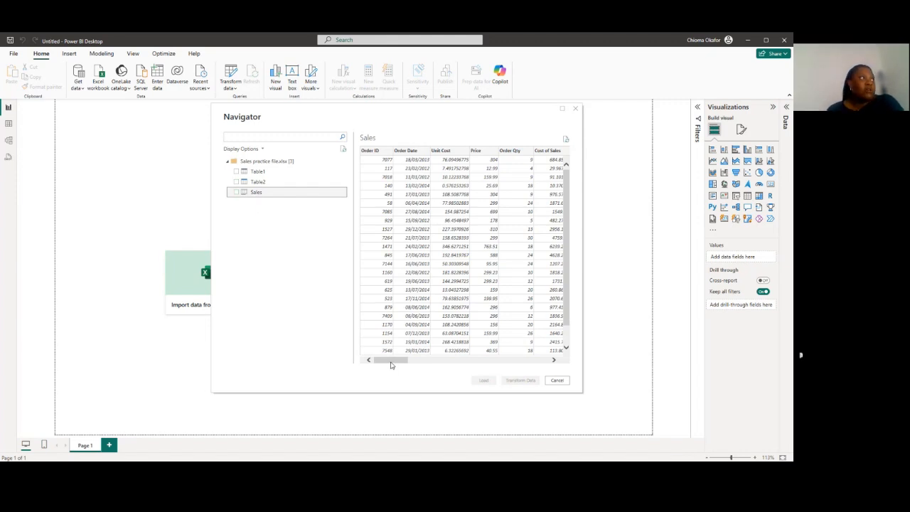
left_click(390, 363)
left_click_drag(391, 364, 532, 360)
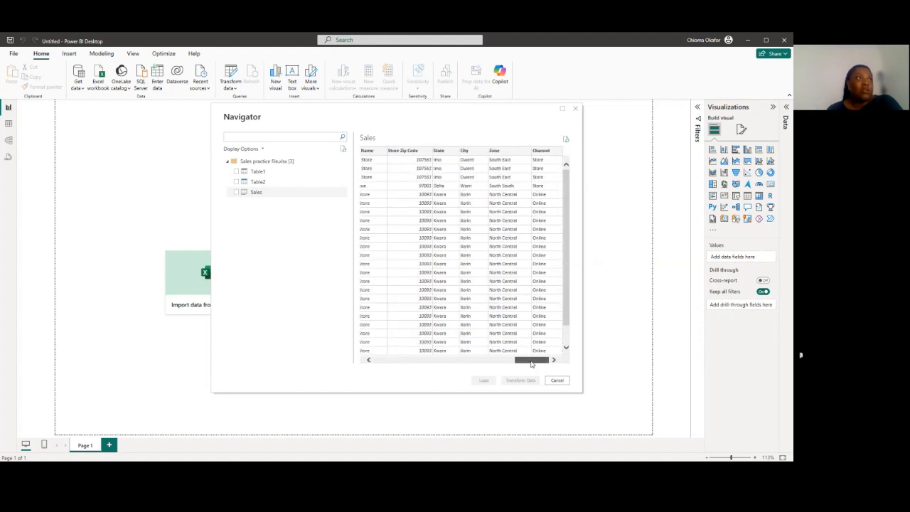
left_click_drag(531, 363, 385, 358)
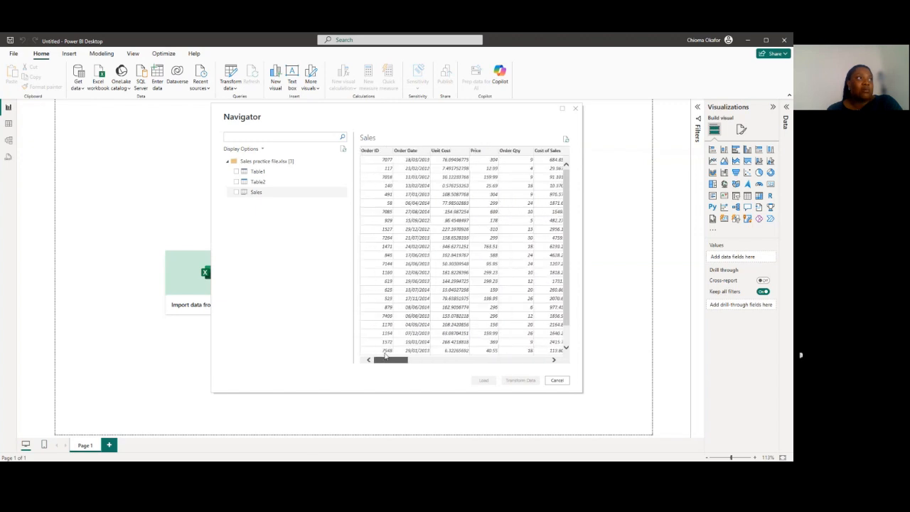
Select the Sales sheet for Transform Data and maximize the Power Query Editor window
left_click(238, 193)
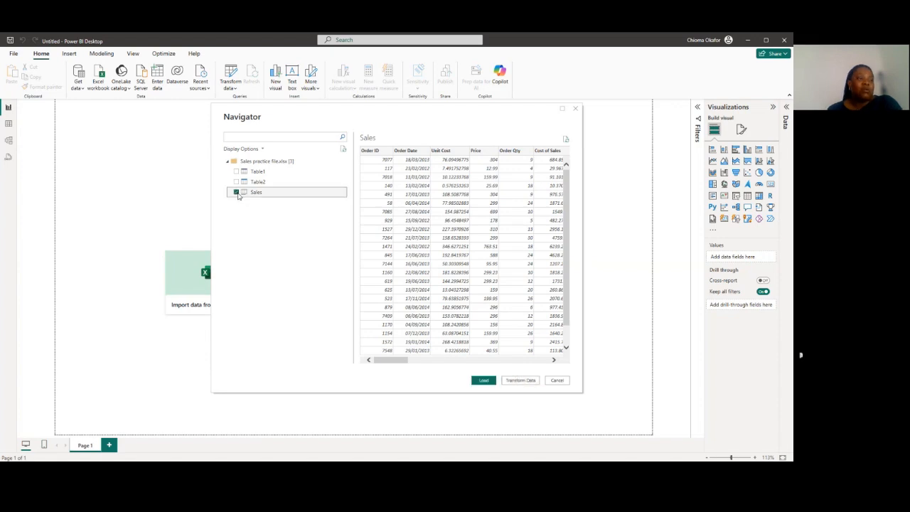
left_click(520, 380)
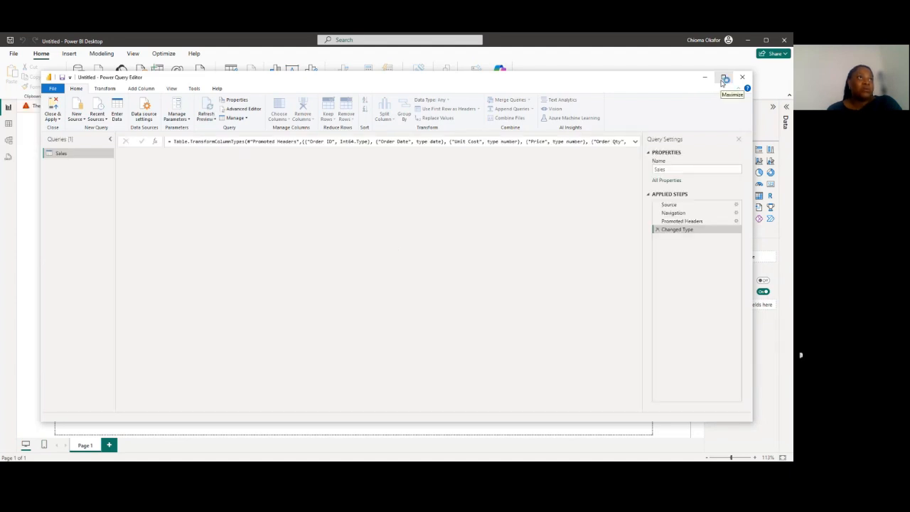
left_click(724, 79)
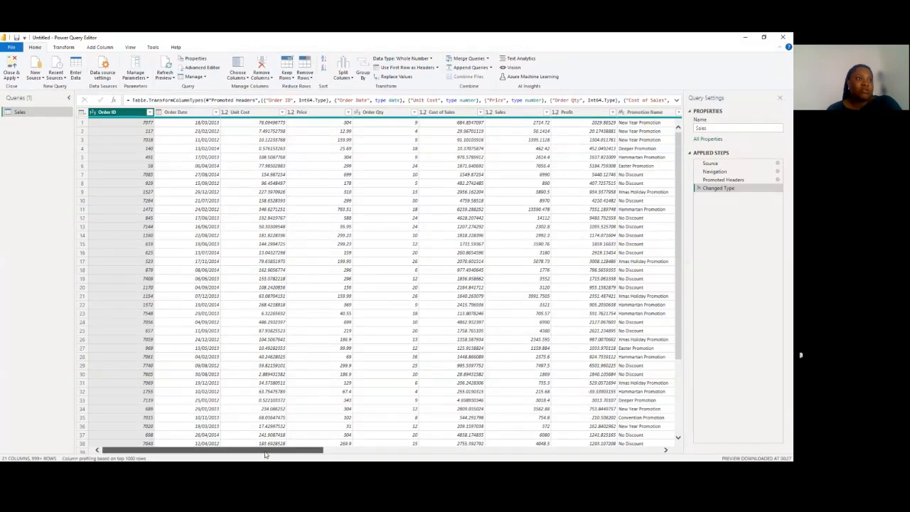
Look over the Sales table's columns and the filter list of Order ID values without applying a filter
mouse_move(265, 456)
left_mouse_down()
mouse_move(611, 450)
mouse_move(253, 455)
left_mouse_up()
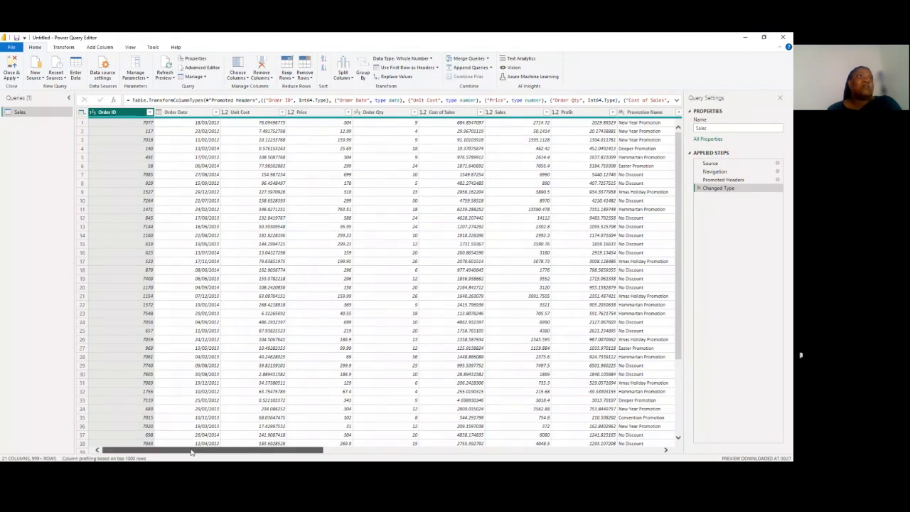
left_click_drag(191, 453, 158, 449)
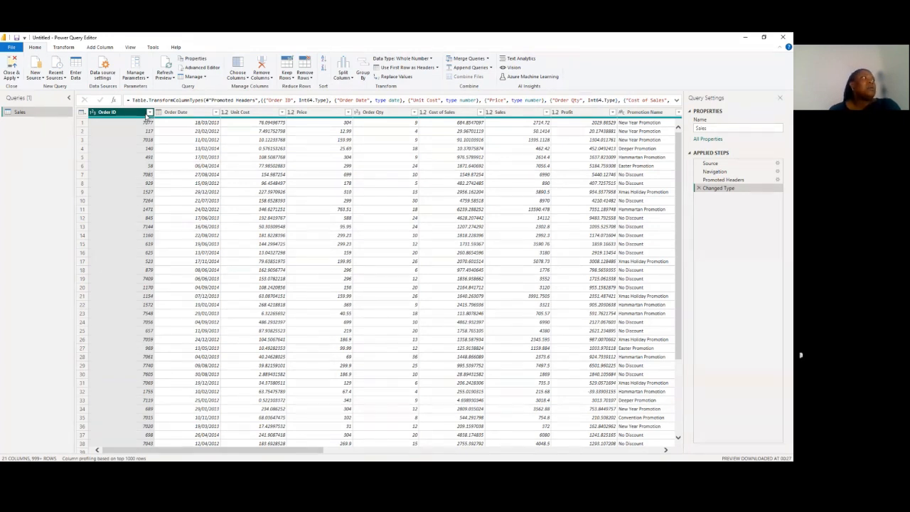
left_click(149, 113)
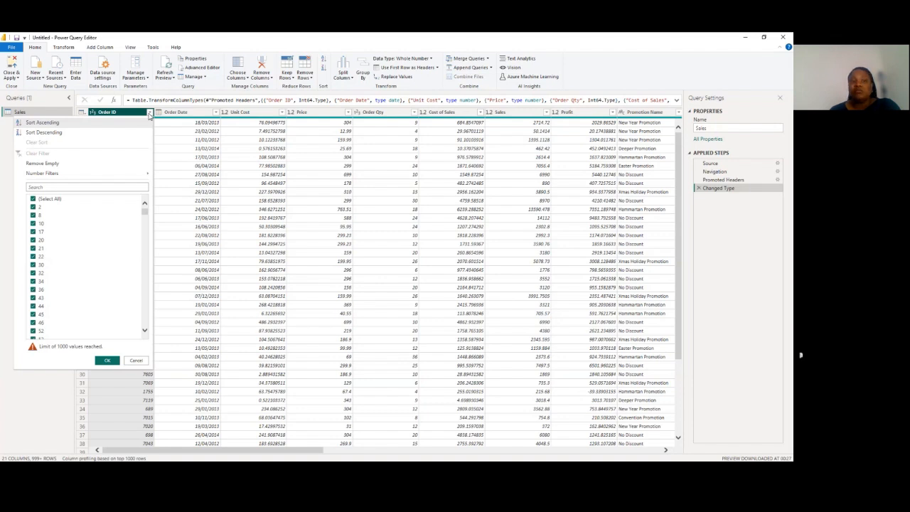
left_click(149, 113)
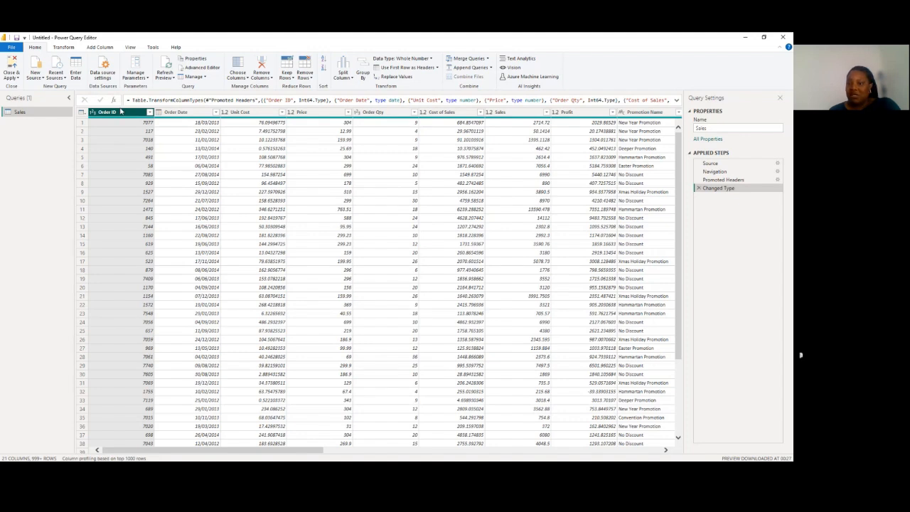
Inspect the Order ID column with column quality and column profile displayed, and hide both displays again
left_click(121, 112)
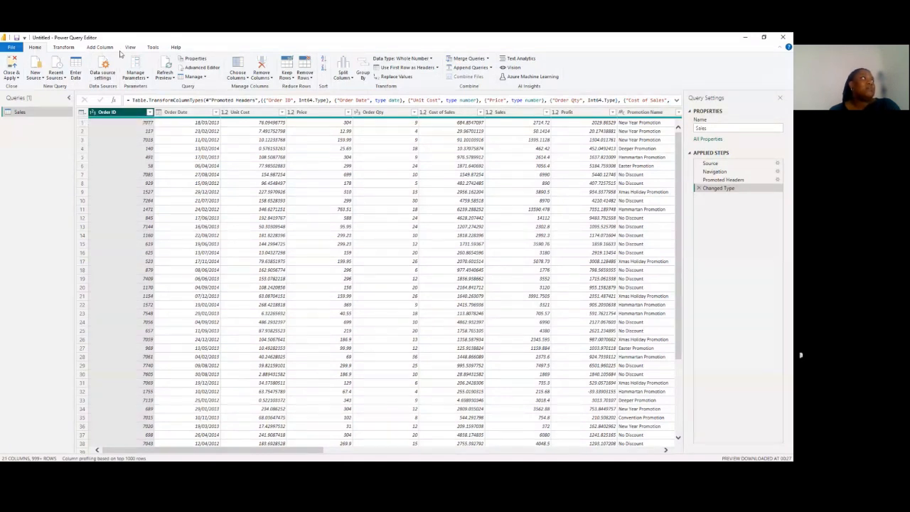
left_click(128, 48)
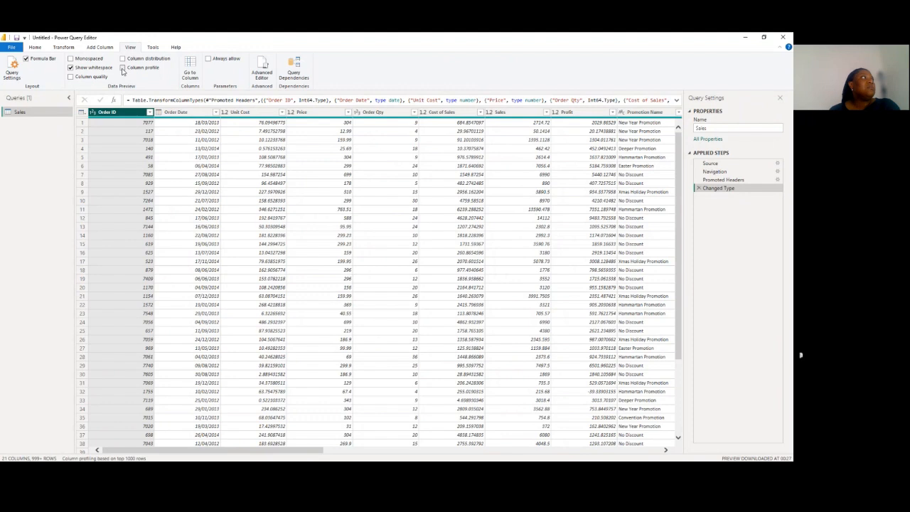
left_click(122, 67)
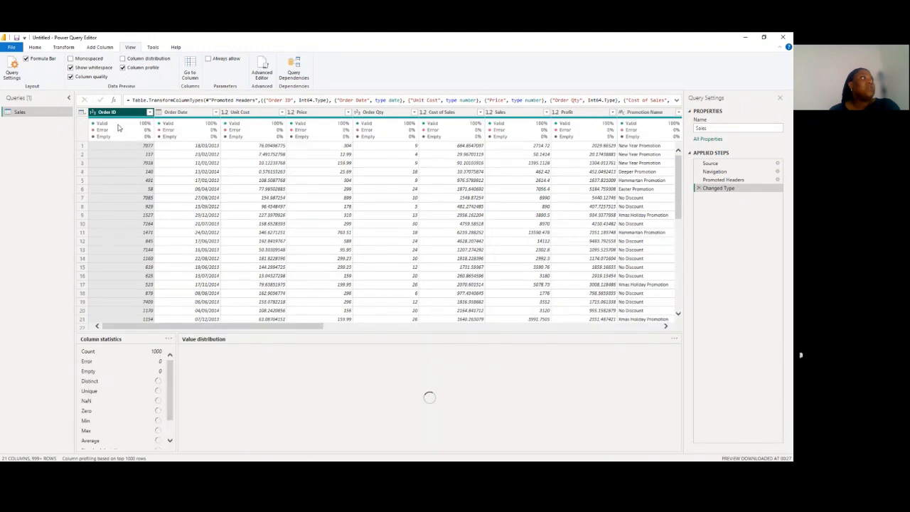
mouse_move(113, 128)
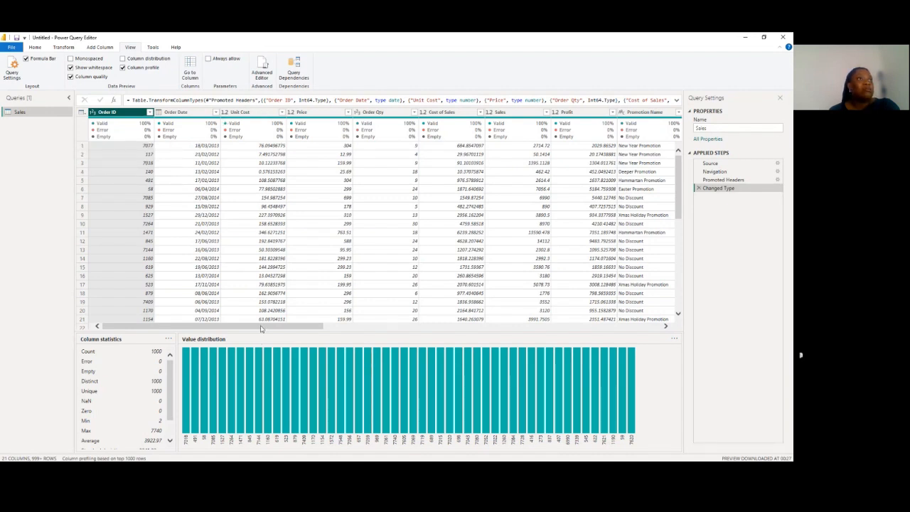
mouse_move(261, 329)
left_mouse_down()
mouse_move(523, 343)
mouse_move(641, 330)
mouse_move(409, 341)
mouse_move(251, 332)
left_mouse_up()
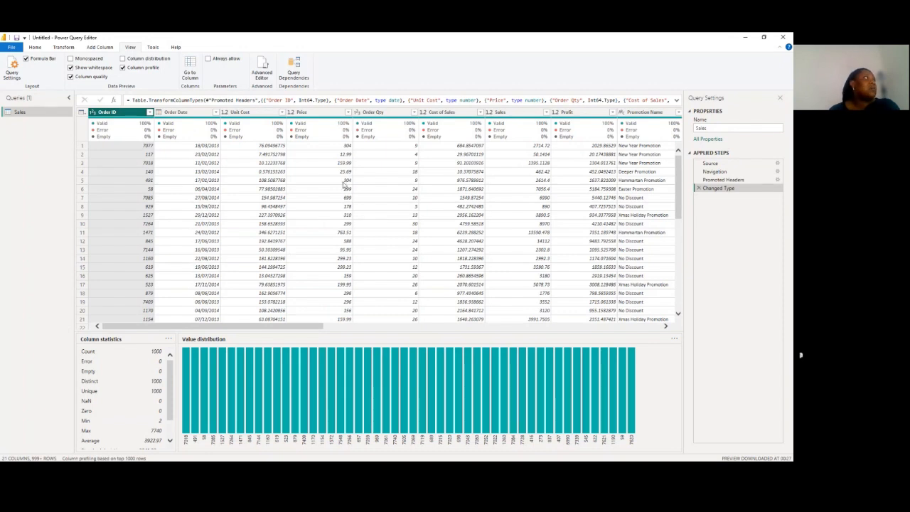
left_click(71, 76)
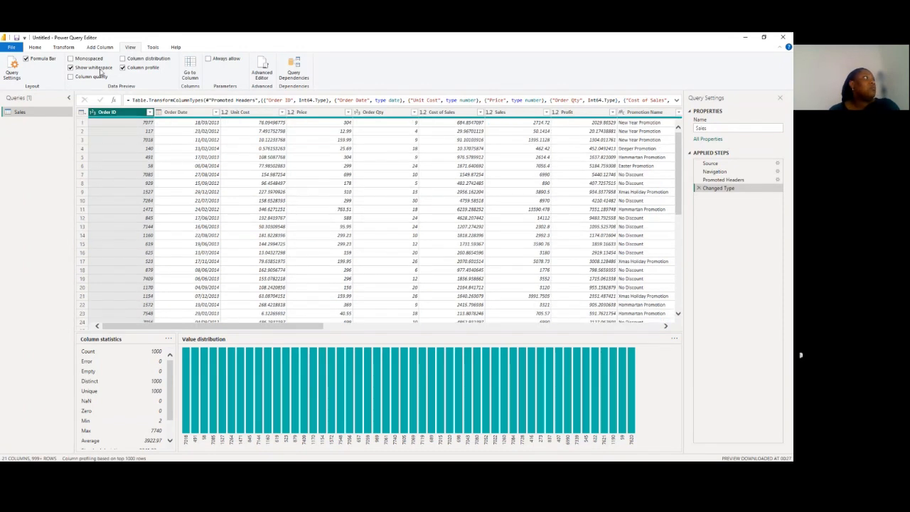
left_click(122, 68)
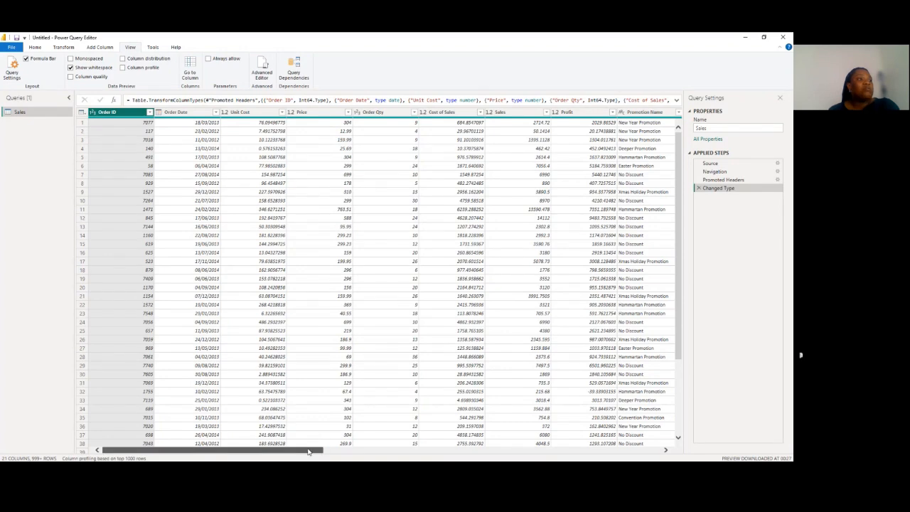
left_click_drag(309, 451, 213, 455)
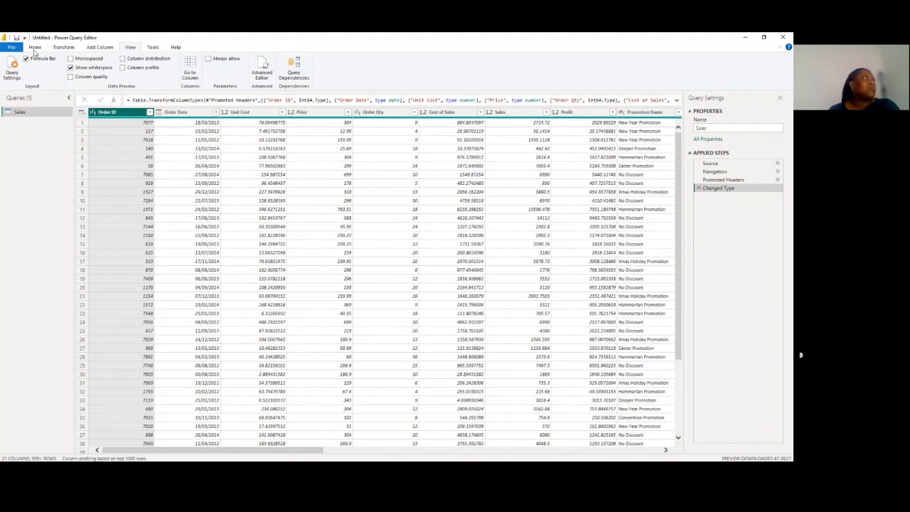
Close the Power Query Editor and apply the Sales query to the report
left_click(34, 48)
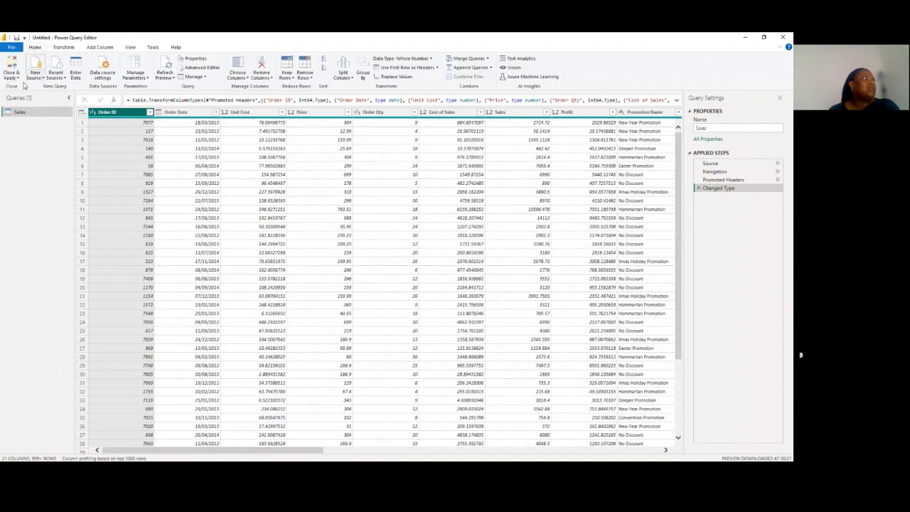
left_click(19, 78)
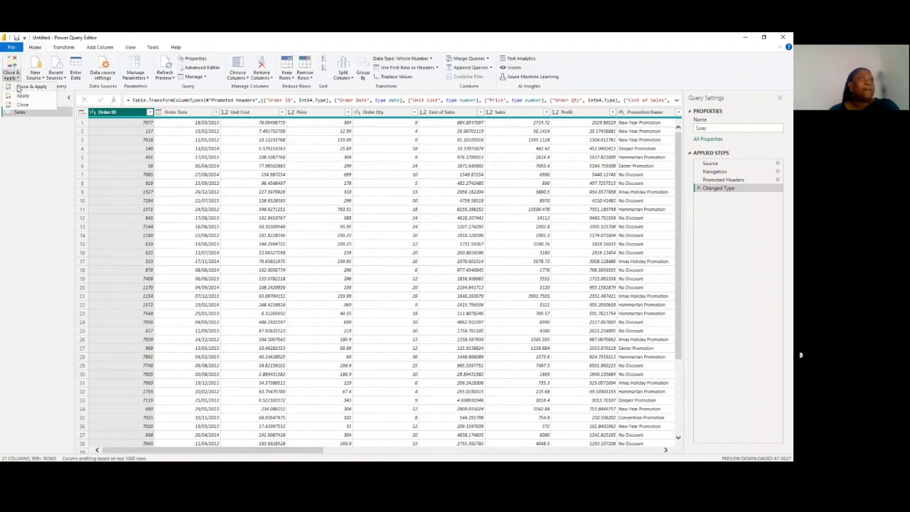
left_click(22, 104)
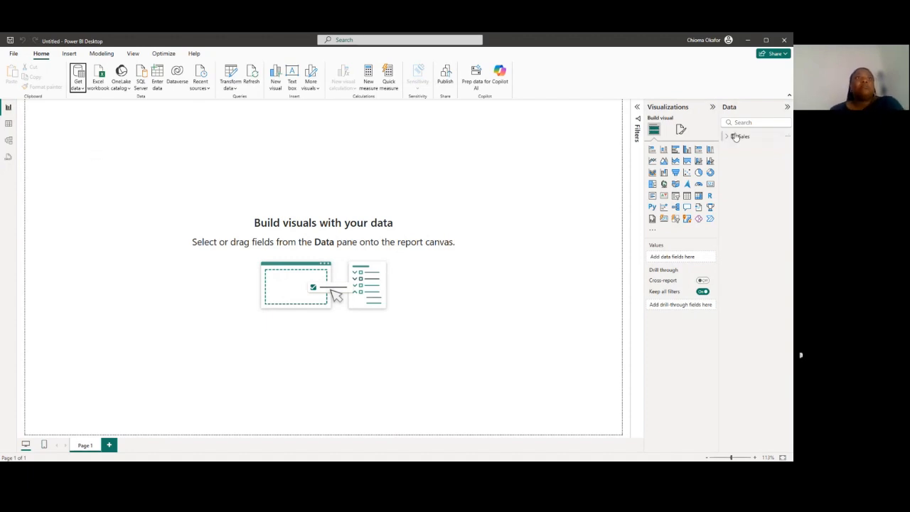
Examine the Sales table's field list, its rows in Table view, and the Order Qty and Profit columns
mouse_move(733, 138)
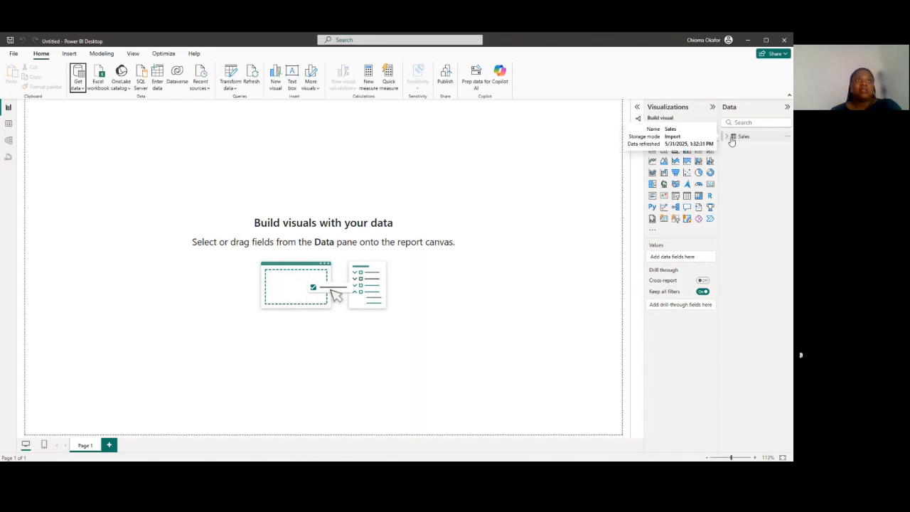
left_click(726, 137)
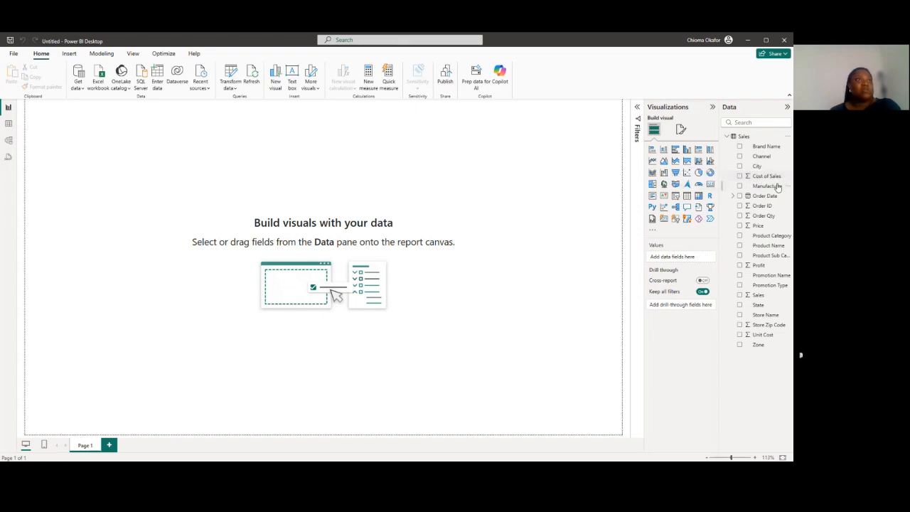
left_click(8, 124)
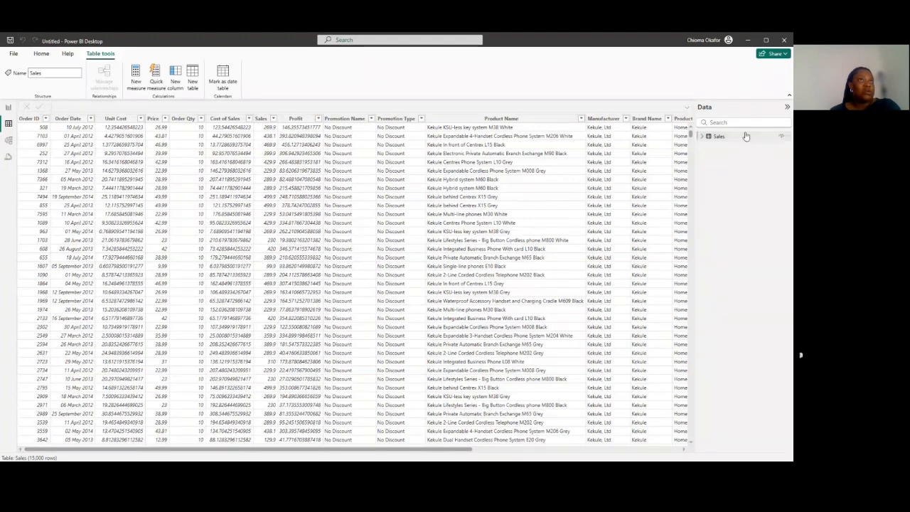
left_click(709, 141)
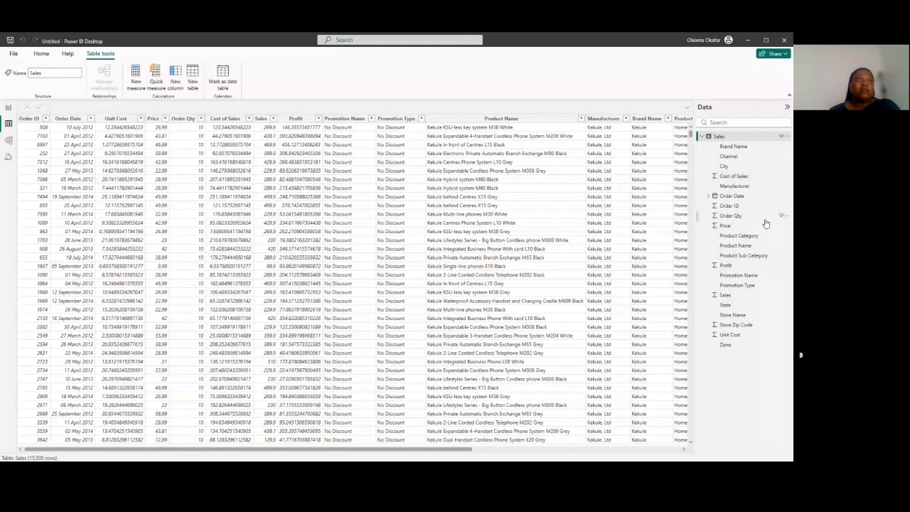
left_click(724, 220)
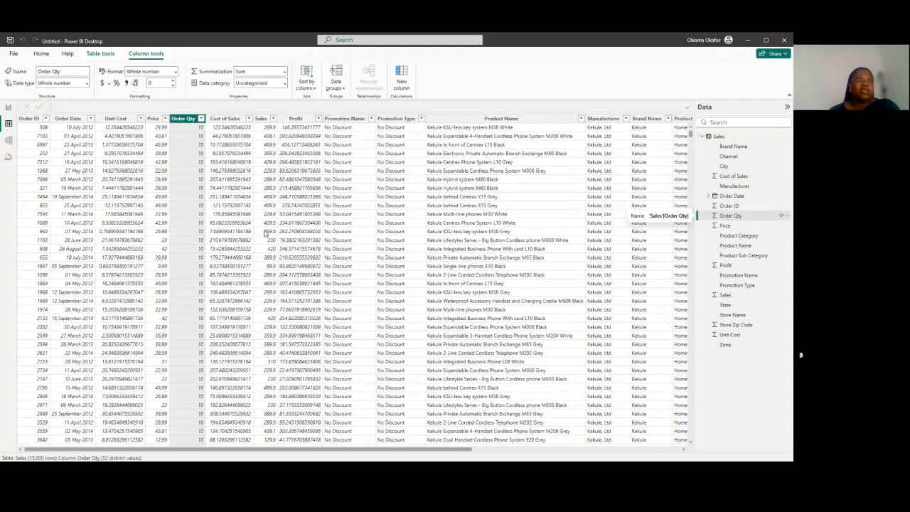
left_click(728, 267)
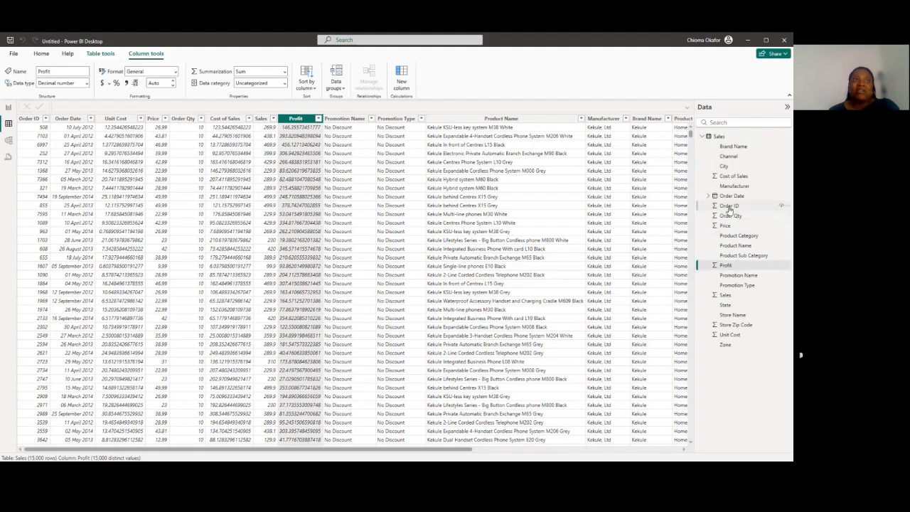
Set the default summarization of the Order ID column to Don't summarize
left_click(729, 207)
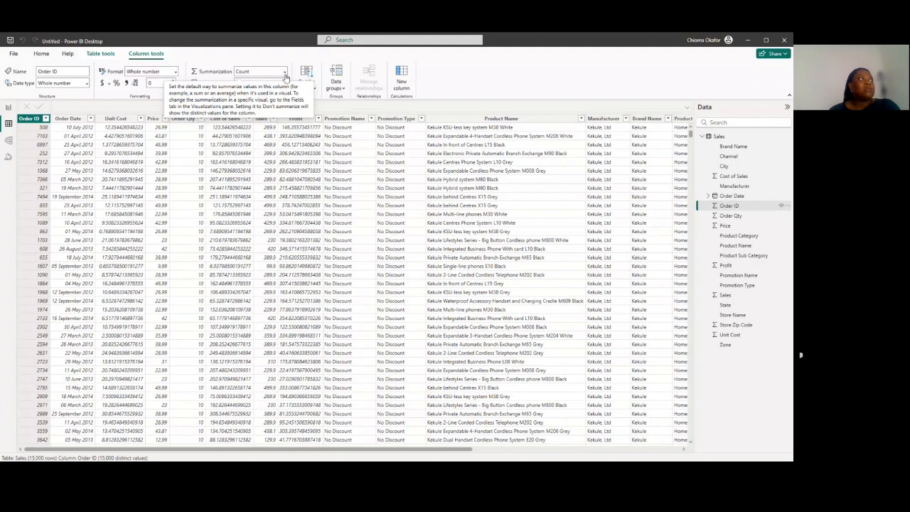
left_click(285, 72)
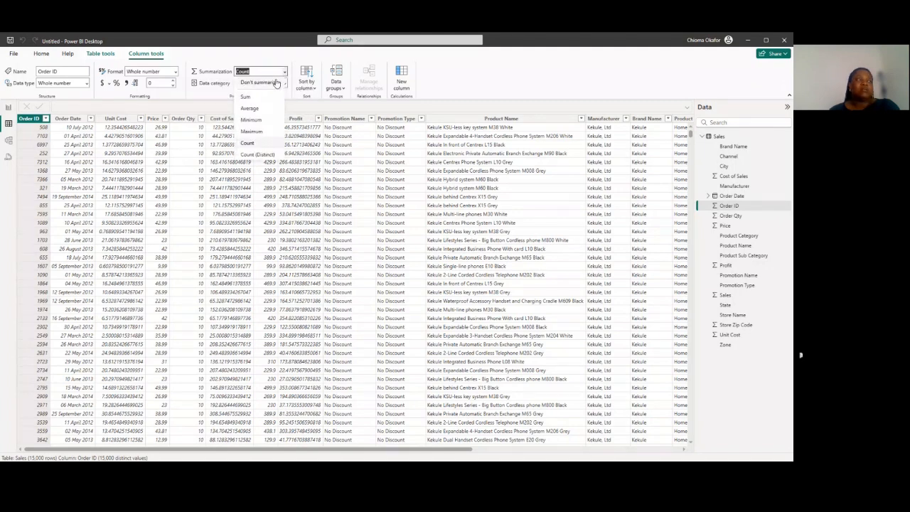
left_click(276, 84)
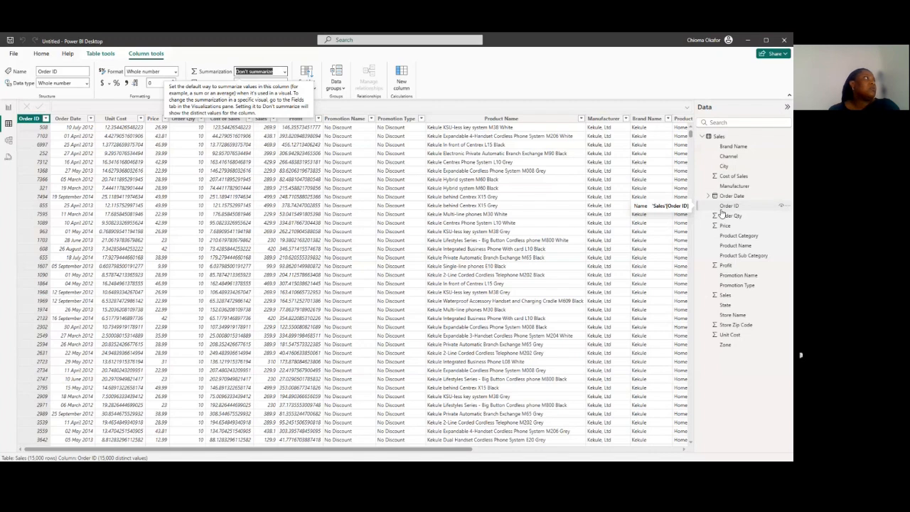
Add a Card visual for the Sales field on the report page and reduce its height from the upper edge
left_click(7, 107)
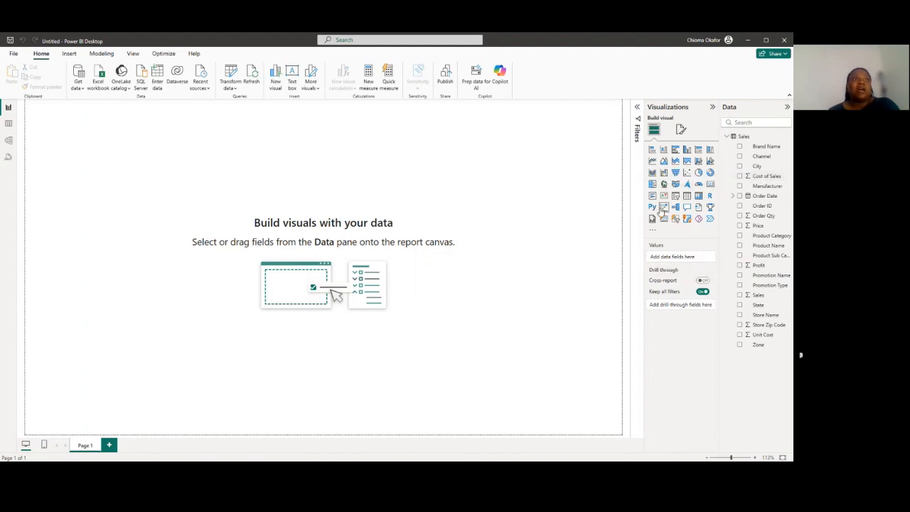
left_click(710, 185)
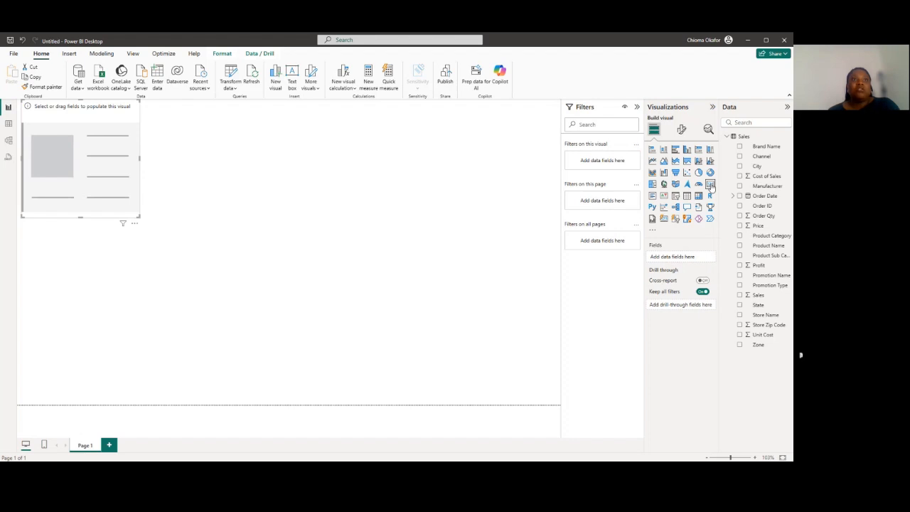
left_click(739, 295)
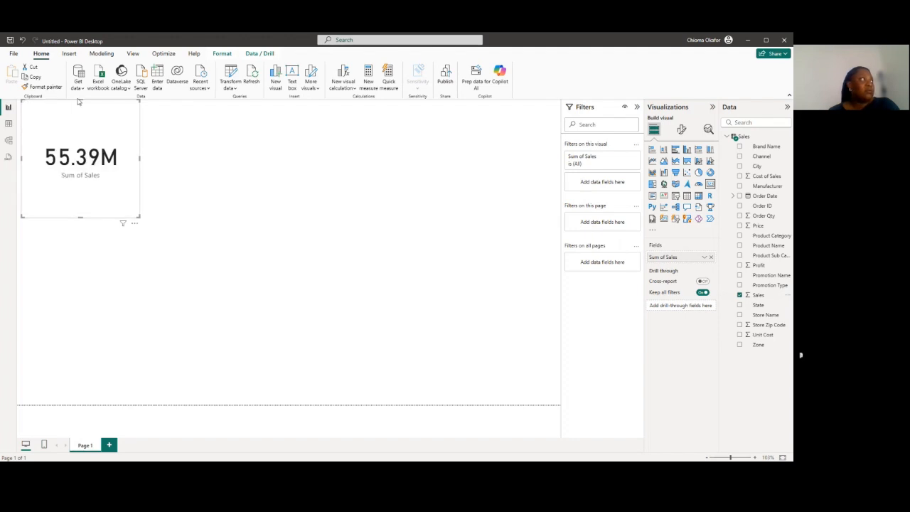
left_click_drag(81, 111, 84, 146)
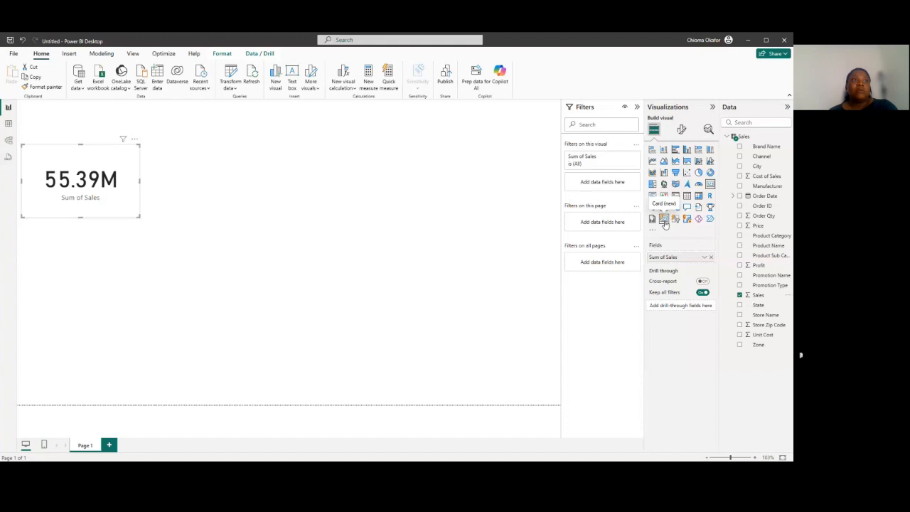
Try the Card (new) visual type on the Sales card, restore the standard Card type and deselect the visual
left_click(664, 219)
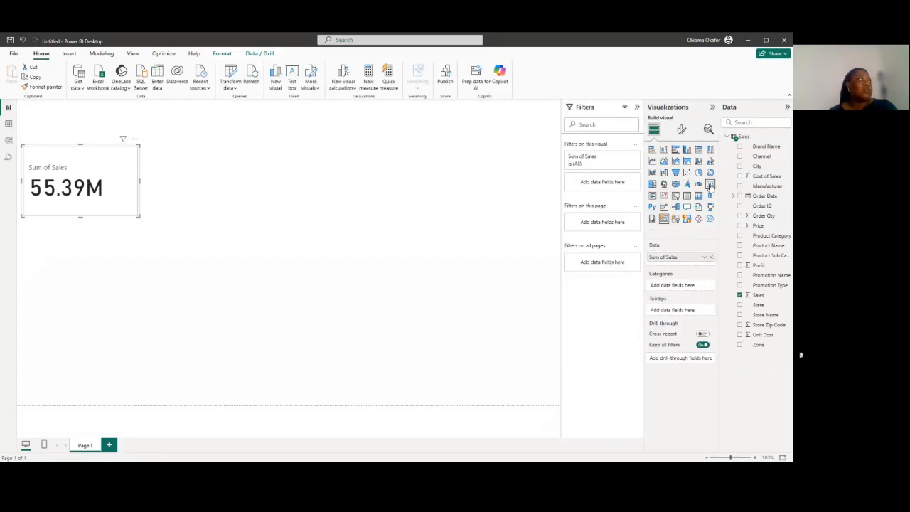
left_click(711, 184)
left_click(290, 199)
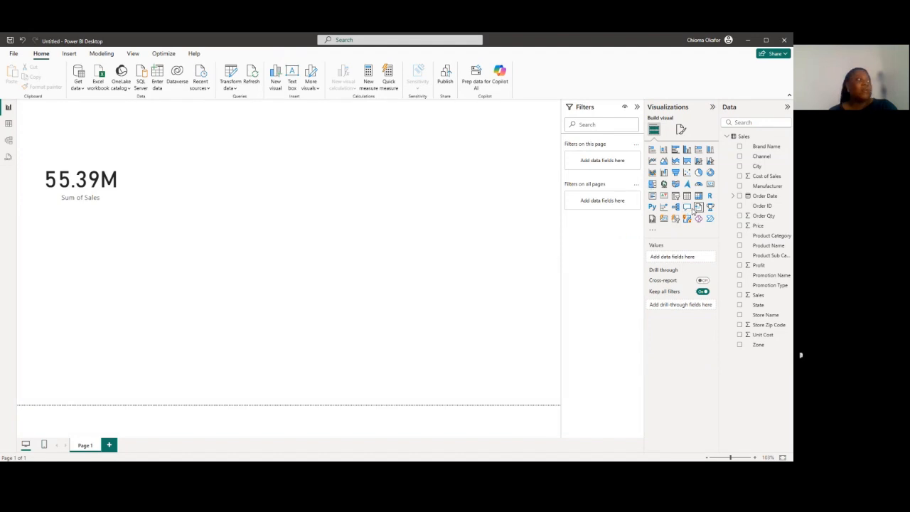
Add a Card (new) visual below the Sales card with the Sales, Profit and Cost of Sales fields
left_click(698, 207)
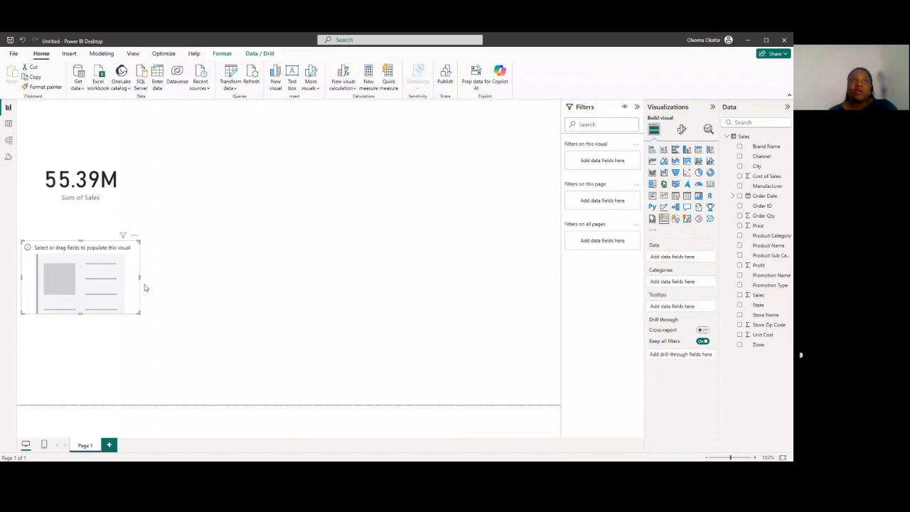
left_click(740, 296)
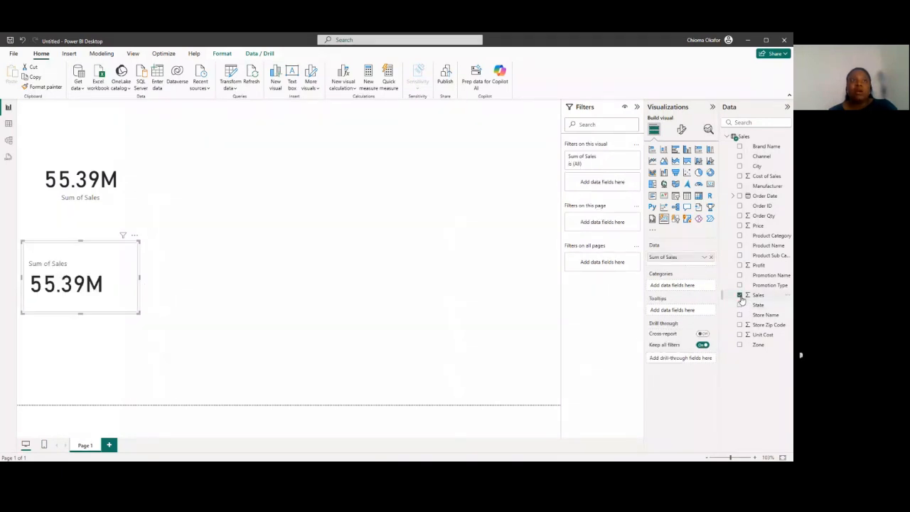
left_click(739, 266)
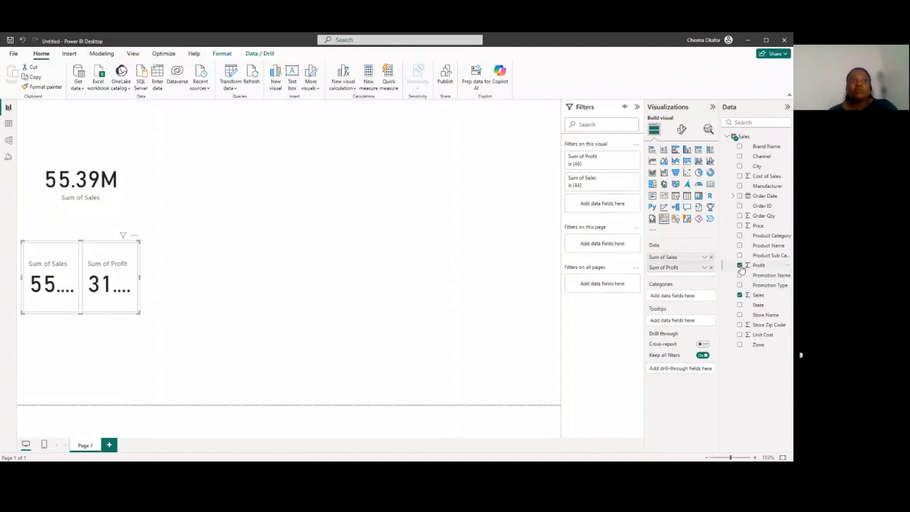
left_click(740, 175)
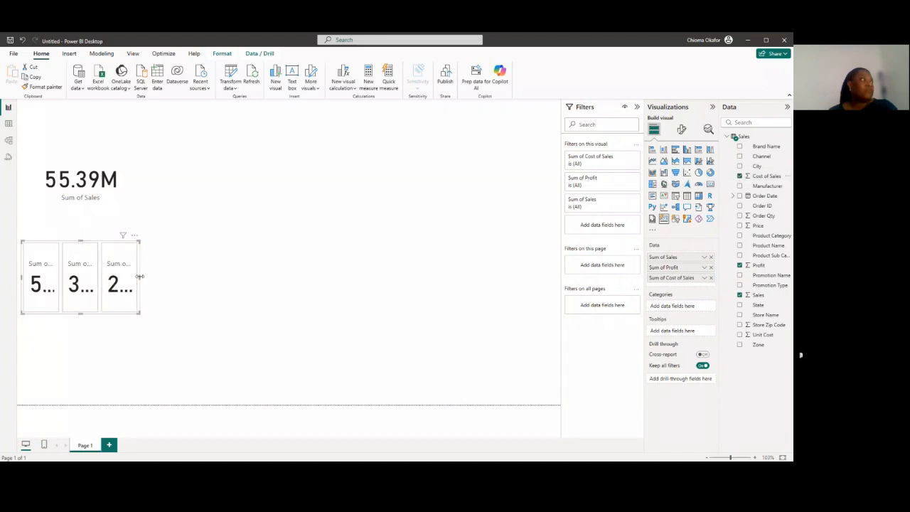
Widen the three-value card, move it to the page's right side beside the Sales card, and slightly reduce its height
left_click_drag(139, 278, 310, 280)
left_click_drag(185, 256, 433, 170)
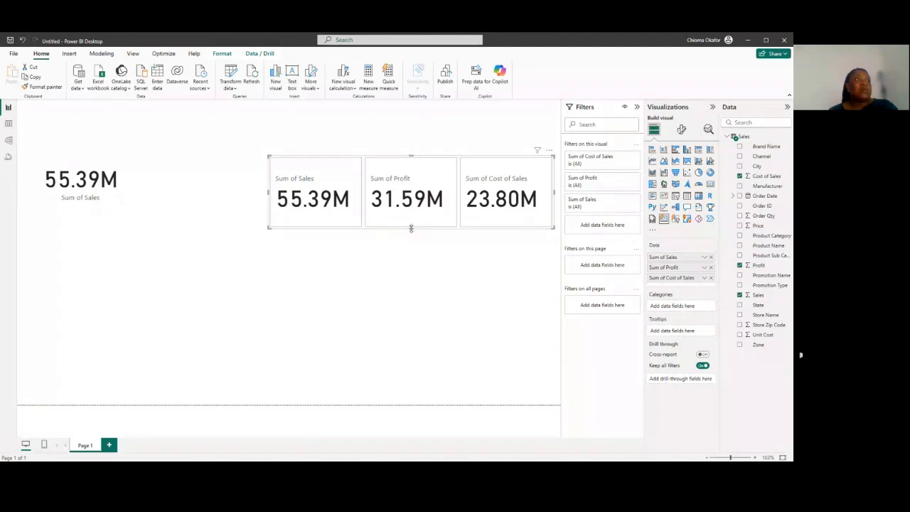
left_click_drag(411, 229, 411, 222)
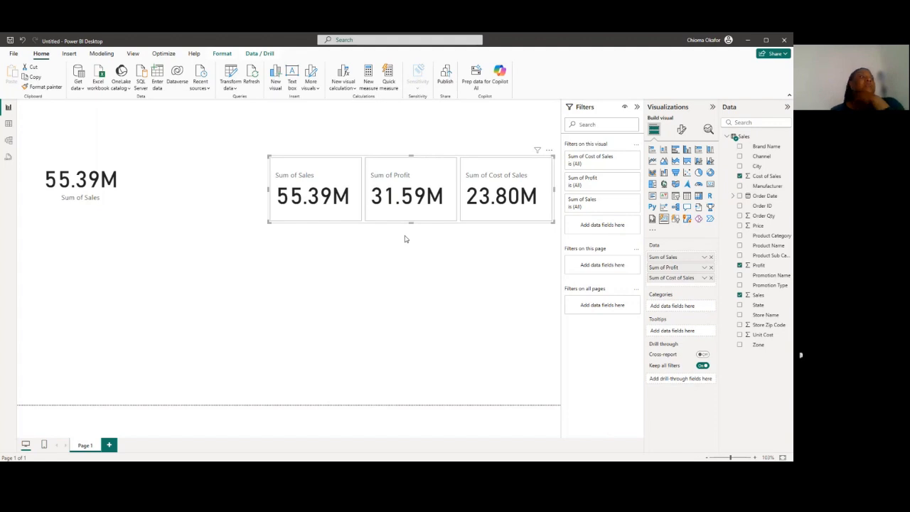
Create a column chart of Sales by Order Date, enlarge it, and place it beneath the three-value card
left_click(408, 283)
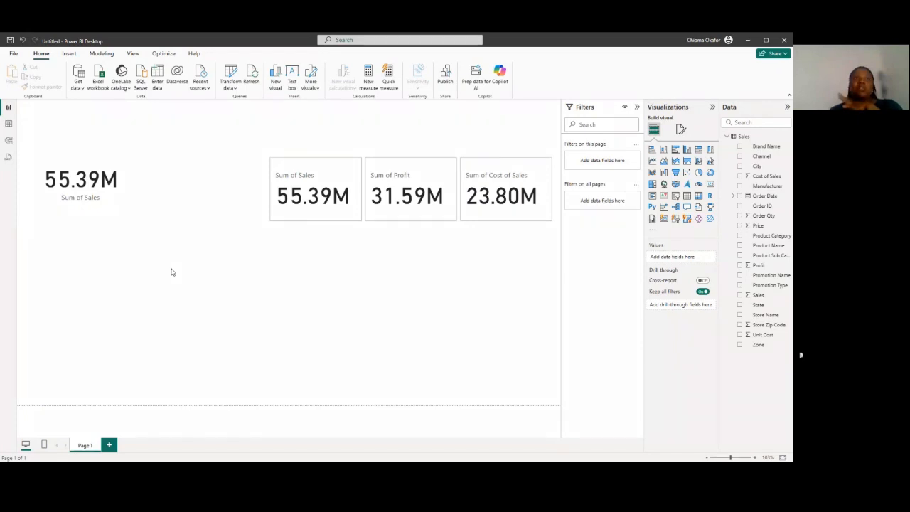
left_click(740, 295)
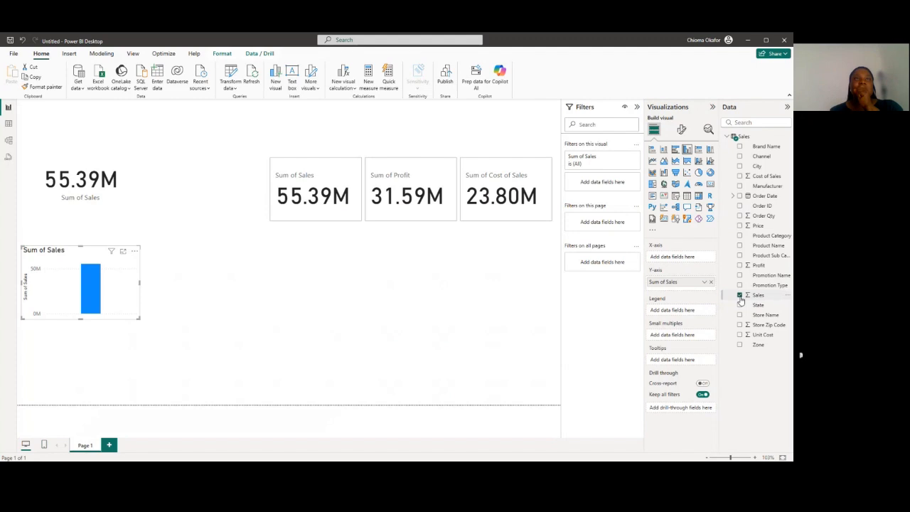
left_click(739, 196)
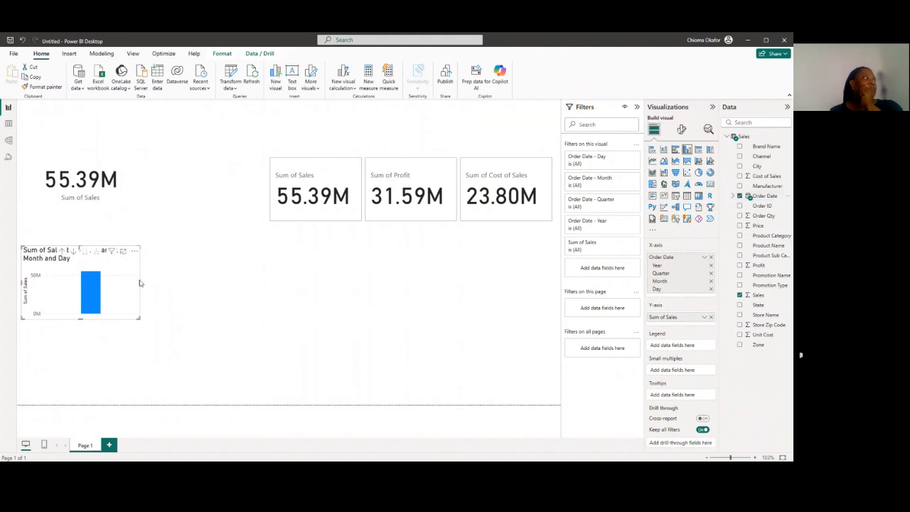
left_click_drag(143, 318, 337, 382)
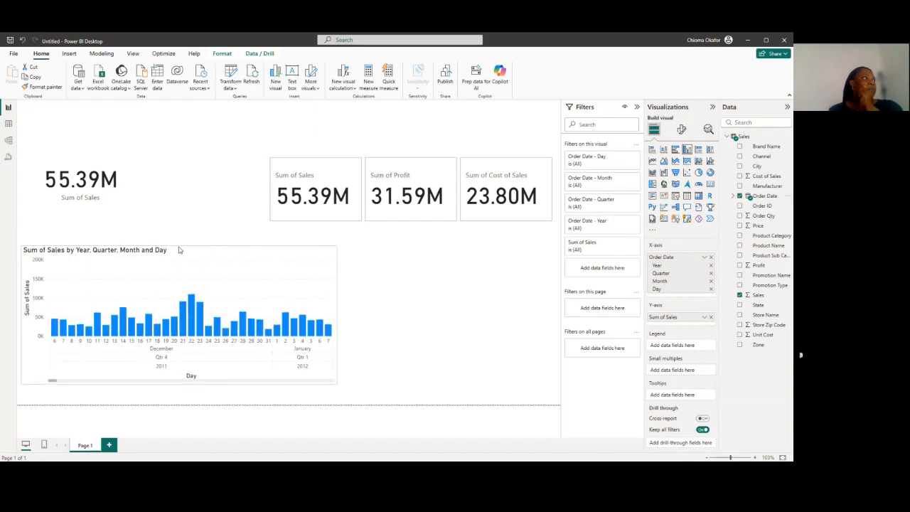
left_click_drag(178, 246, 420, 256)
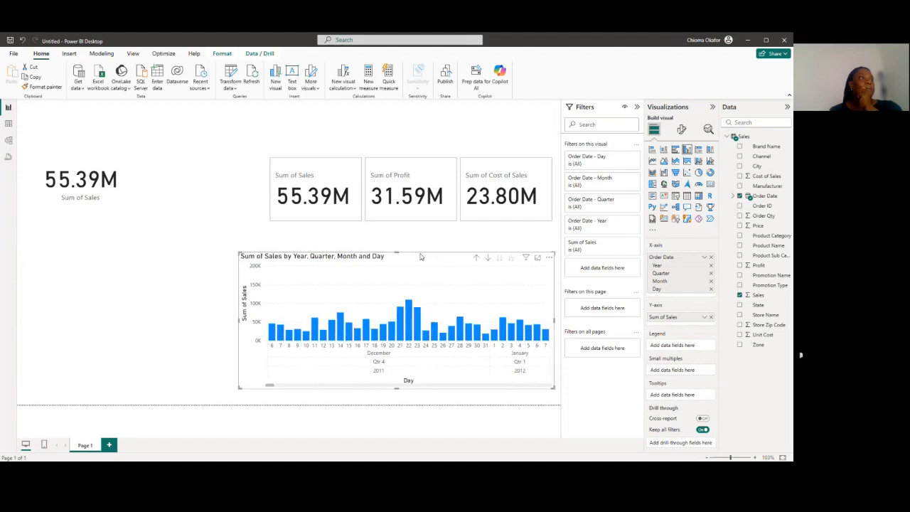
Drill the sales column chart up from the day level to the year level
left_click(475, 259)
left_click(476, 258)
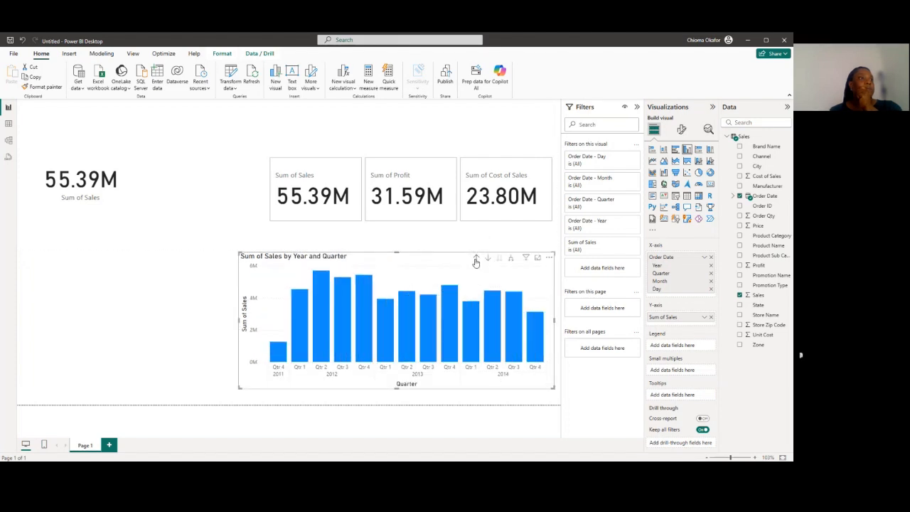
left_click(476, 258)
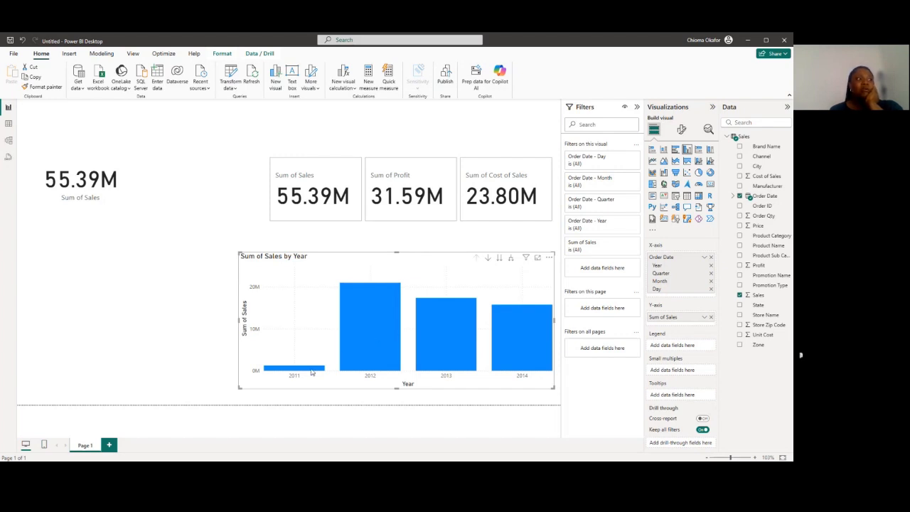
Check the yearly sales values on the chart's columns and expand Order Date's date hierarchy to show its levels
mouse_move(308, 373)
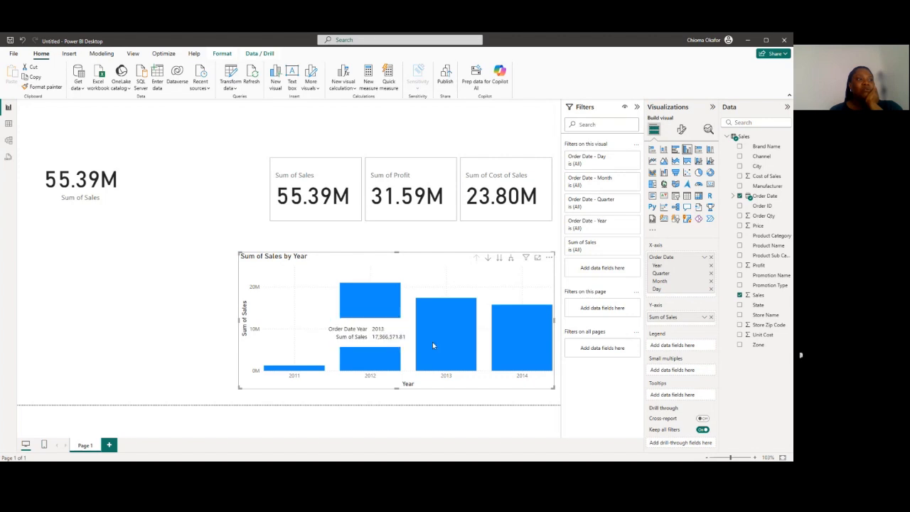
mouse_move(528, 352)
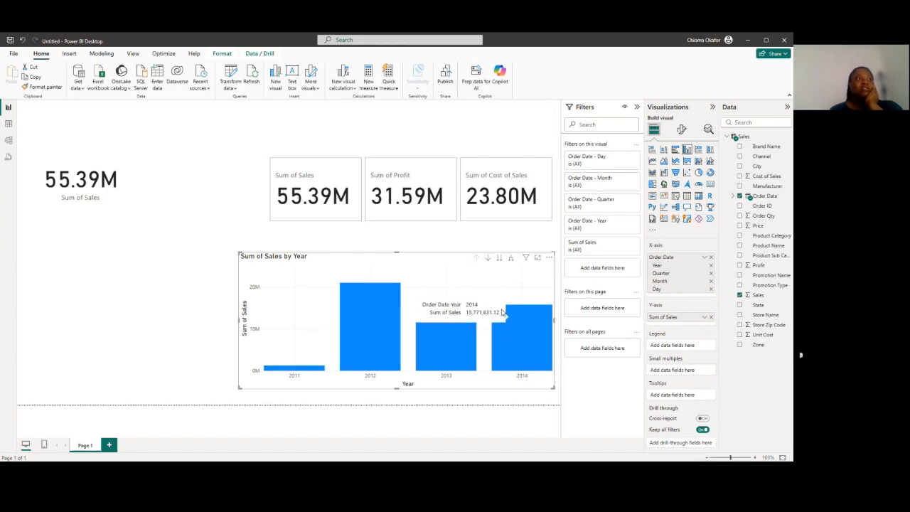
left_click(733, 196)
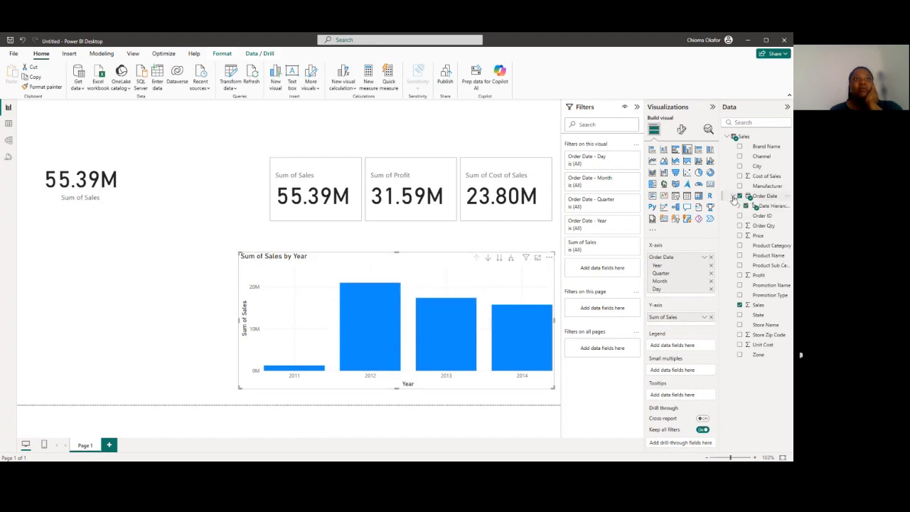
left_click(740, 206)
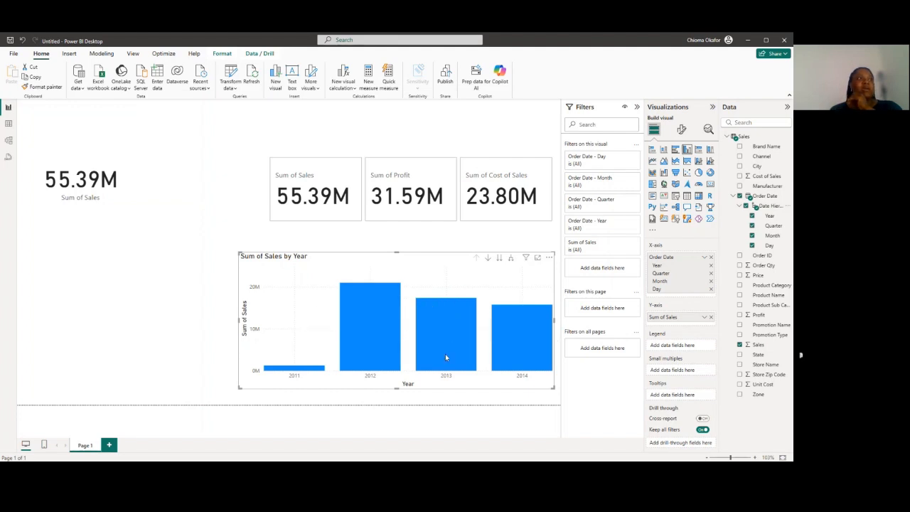
Expand the yearly sales column chart down to the quarter level, check its columns, and expand it further to months
mouse_move(445, 355)
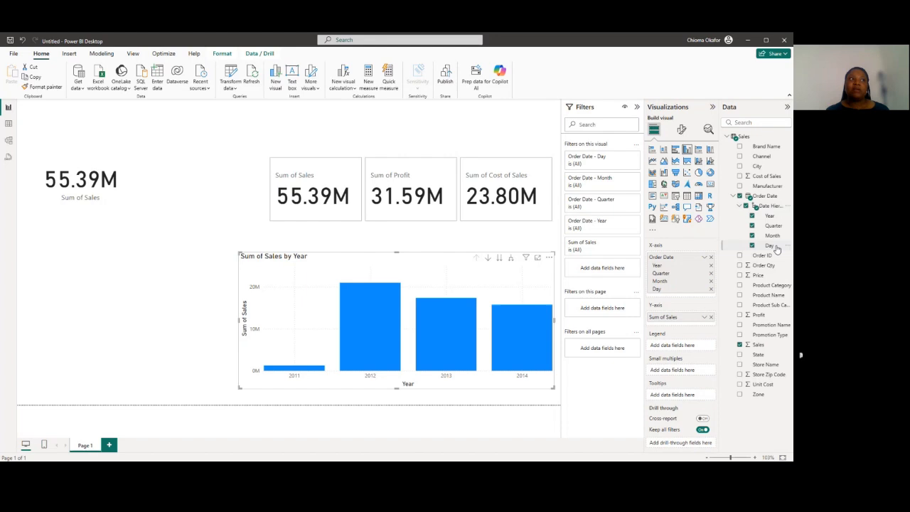
left_click(510, 259)
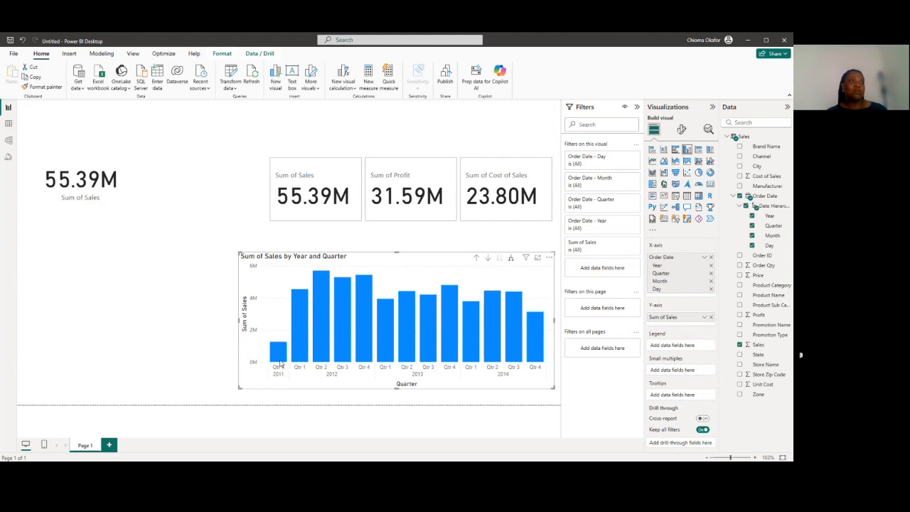
mouse_move(279, 362)
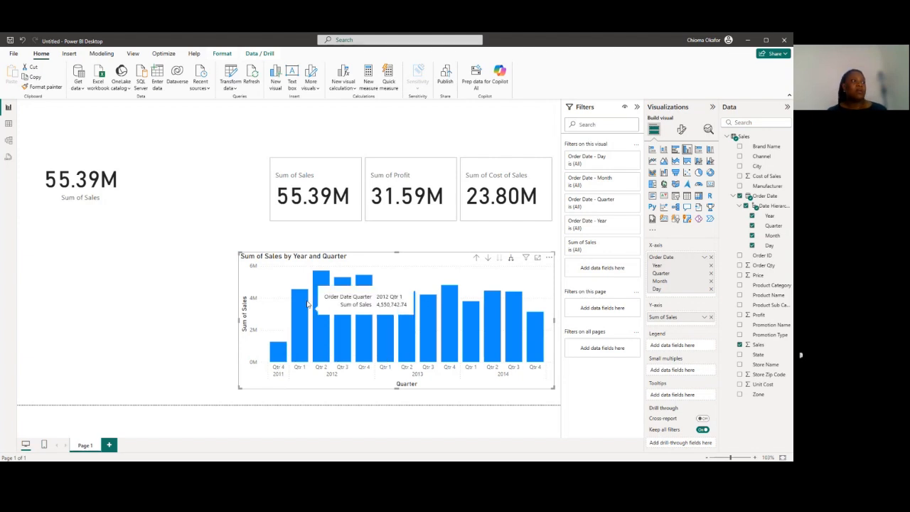
mouse_move(319, 341)
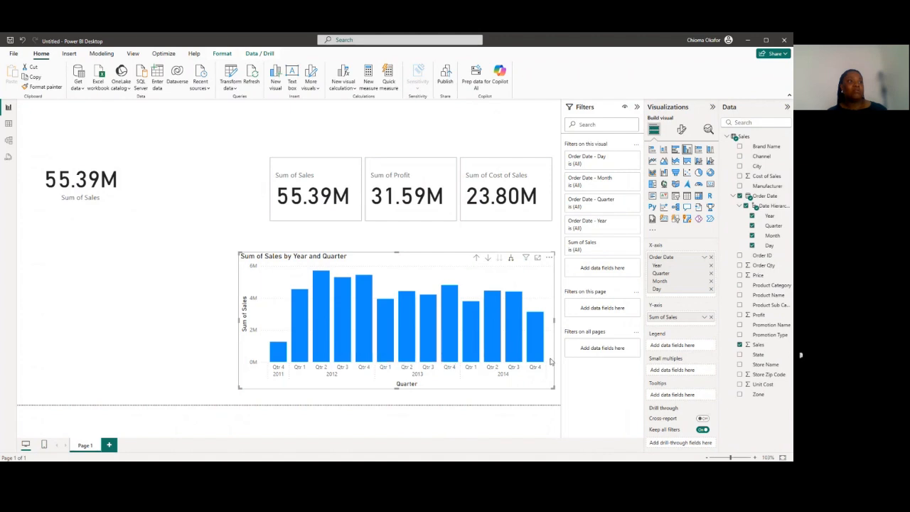
left_click(512, 260)
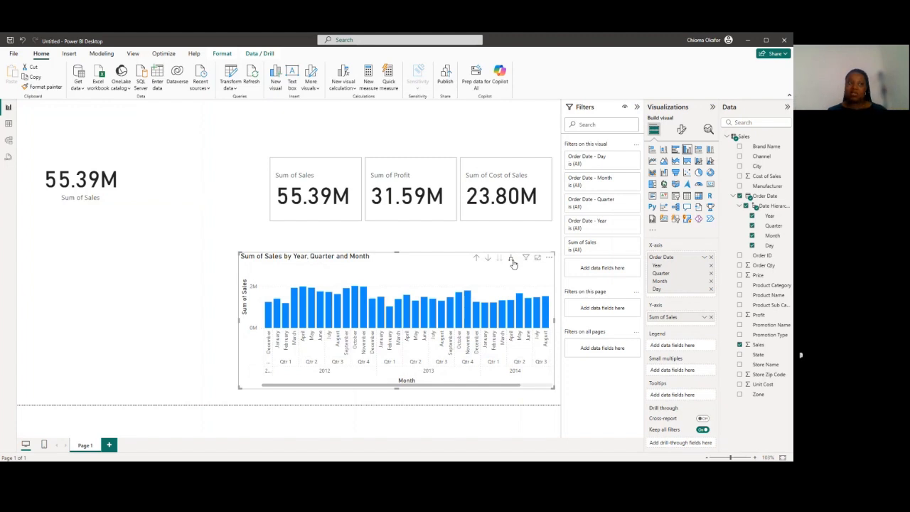
Drill the sales column chart back up from months through quarters to the year level
left_click(478, 259)
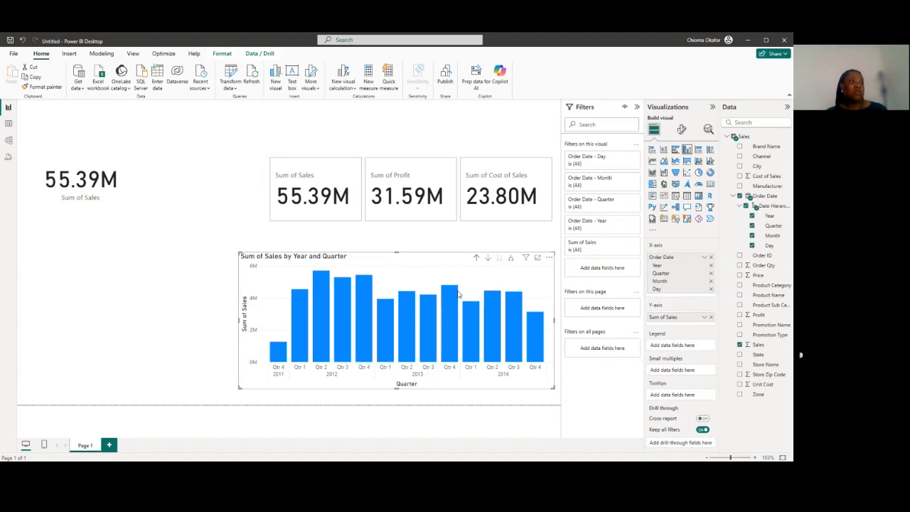
mouse_move(459, 294)
mouse_move(516, 300)
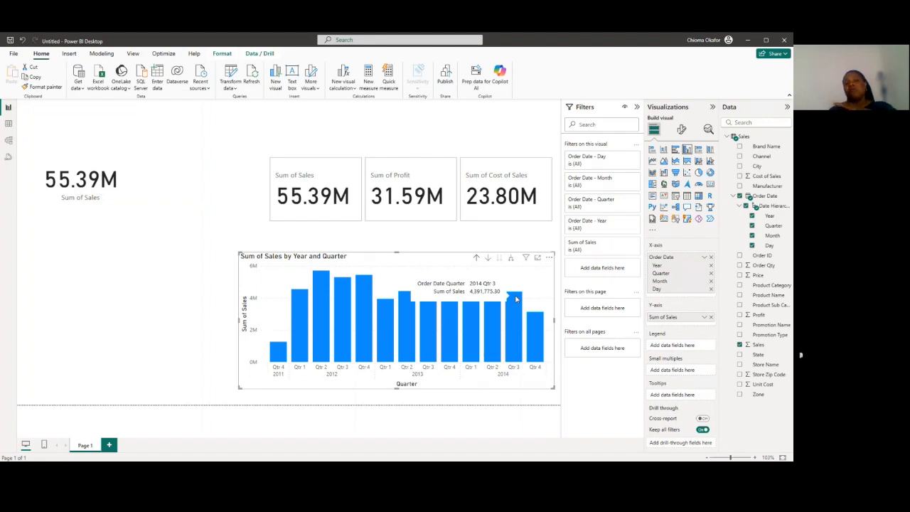
left_click(478, 259)
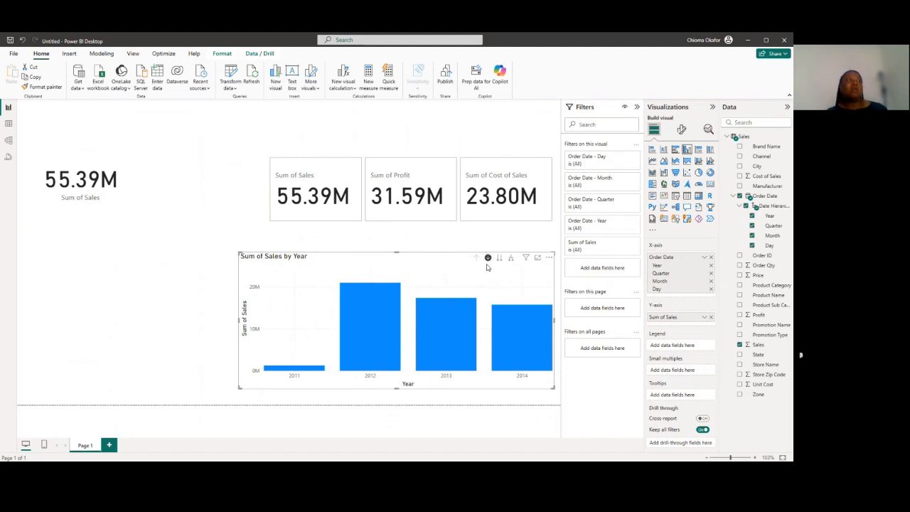
Turn on drill-down mode for the sales column chart and drill into the 2012 column to show its quarters
left_click(488, 258)
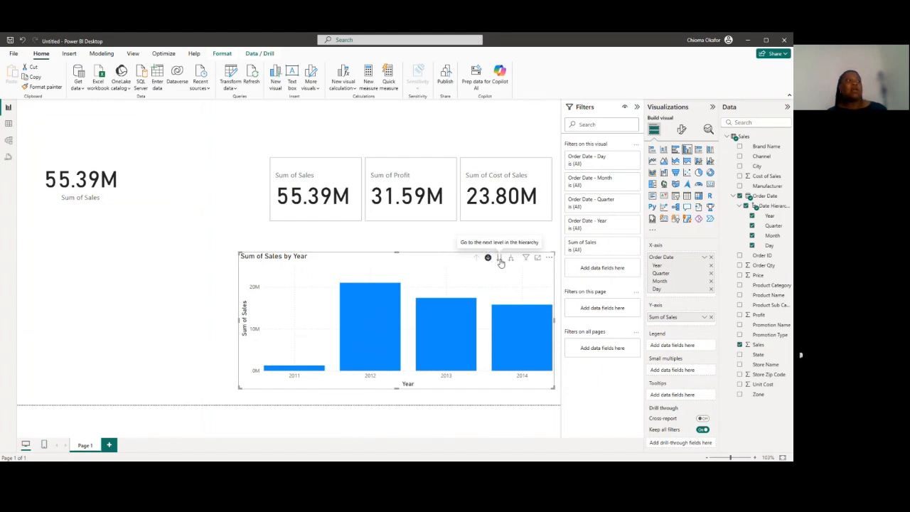
mouse_move(381, 319)
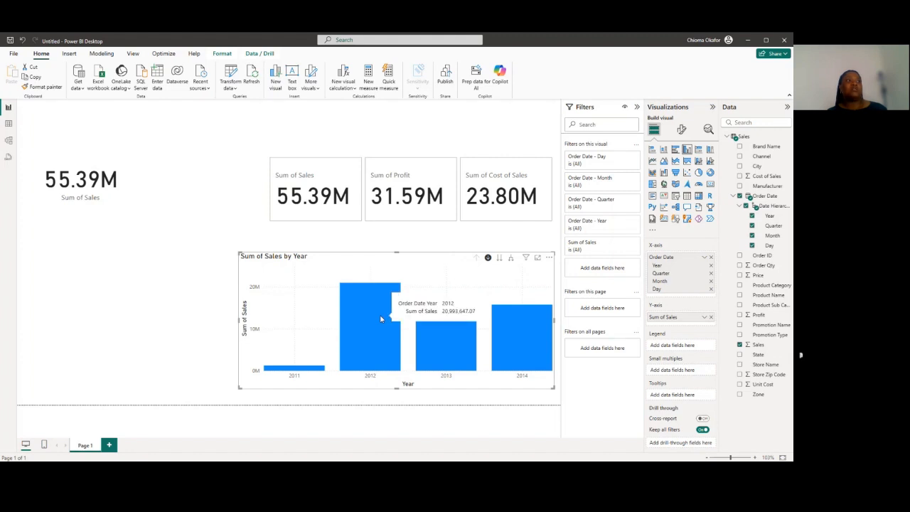
left_click(381, 320)
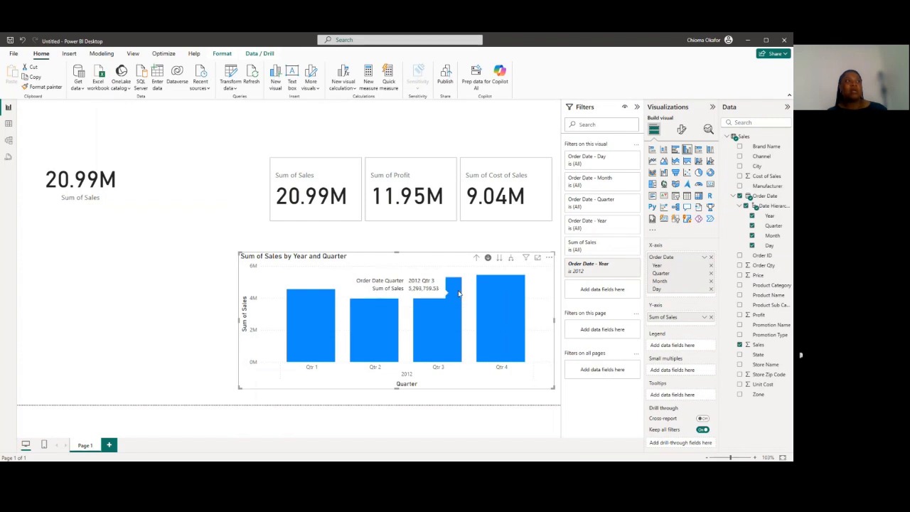
Move the 2012 chart to the month level, check the monthly columns, and drill back up to years
left_click(499, 259)
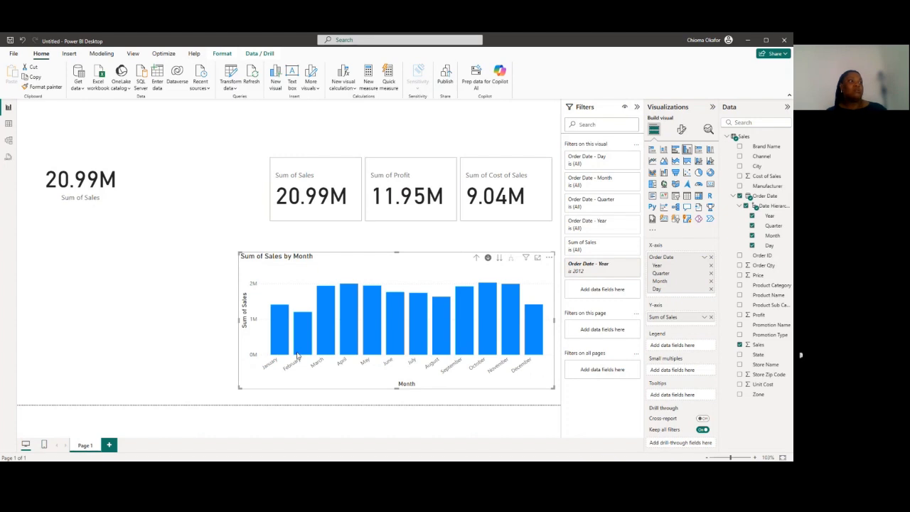
mouse_move(332, 352)
mouse_move(509, 338)
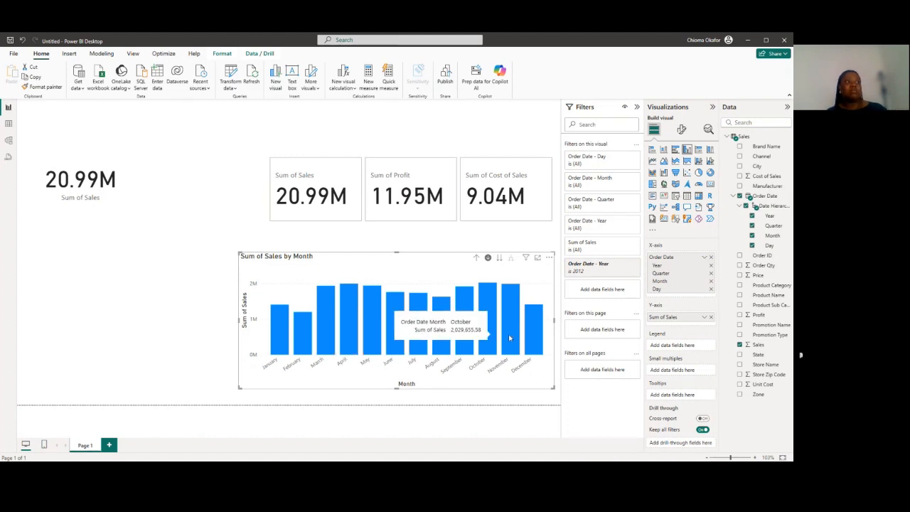
mouse_move(457, 333)
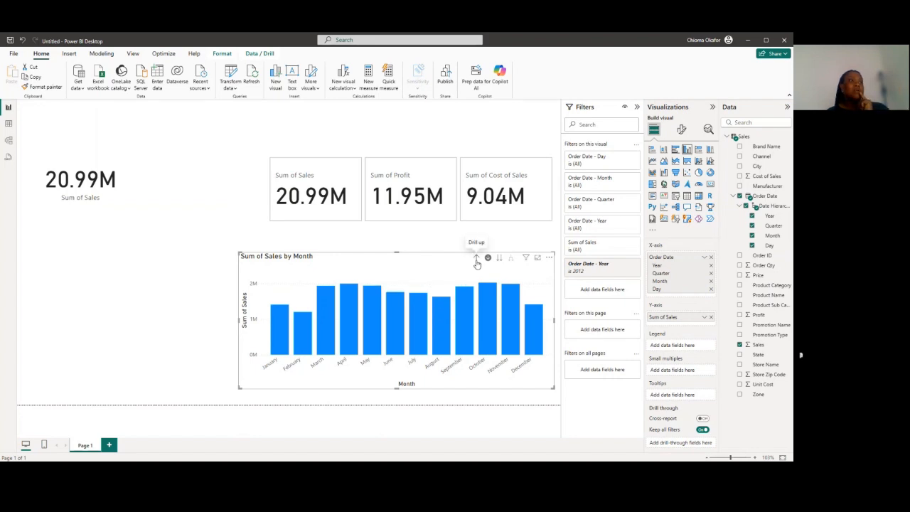
left_click(477, 259)
left_click(477, 259)
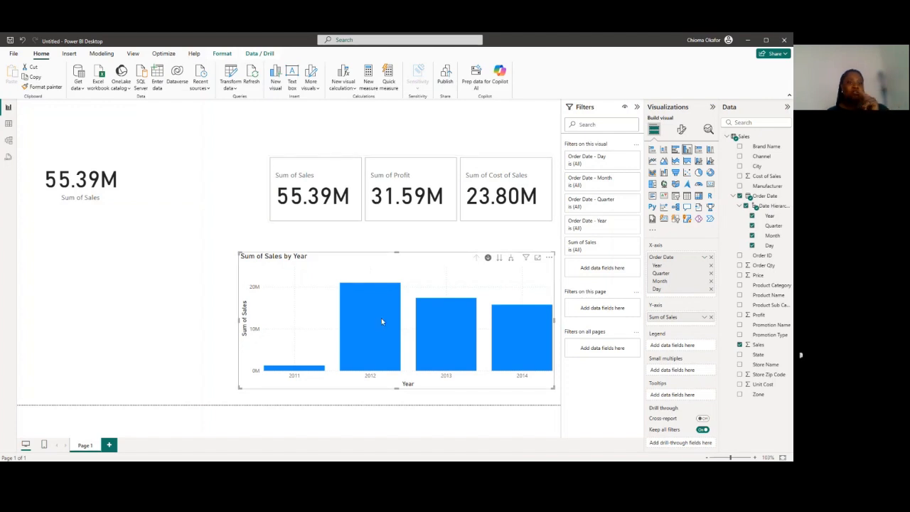
Drill into the 2012 column again to examine its quarterly sales and return to the year level
mouse_move(382, 320)
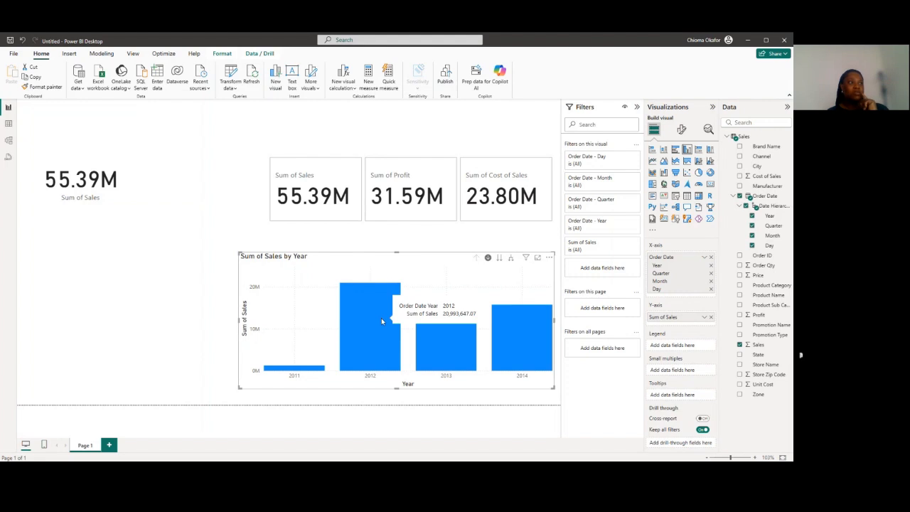
left_click(382, 321)
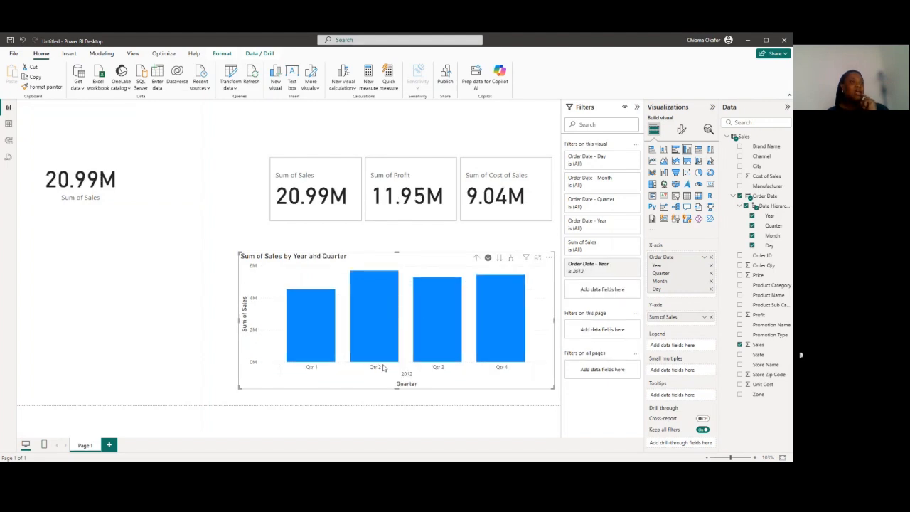
mouse_move(369, 340)
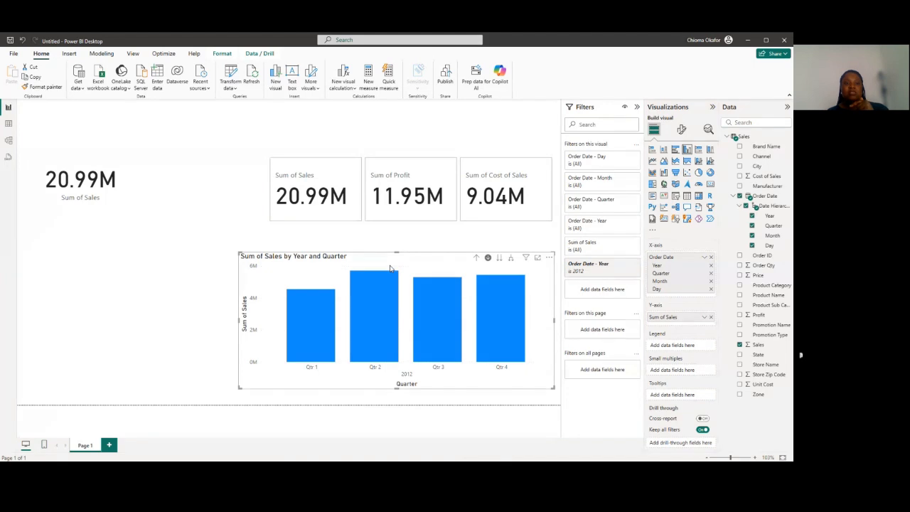
mouse_move(375, 306)
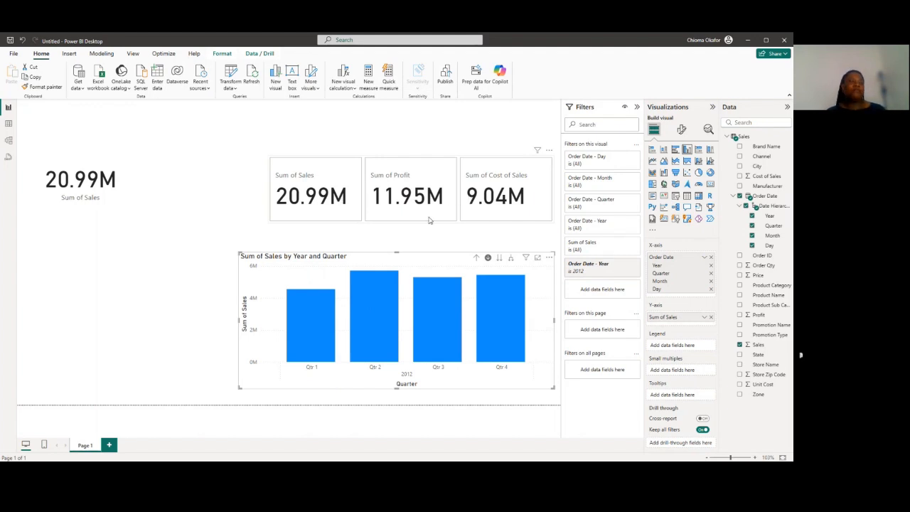
left_click(477, 259)
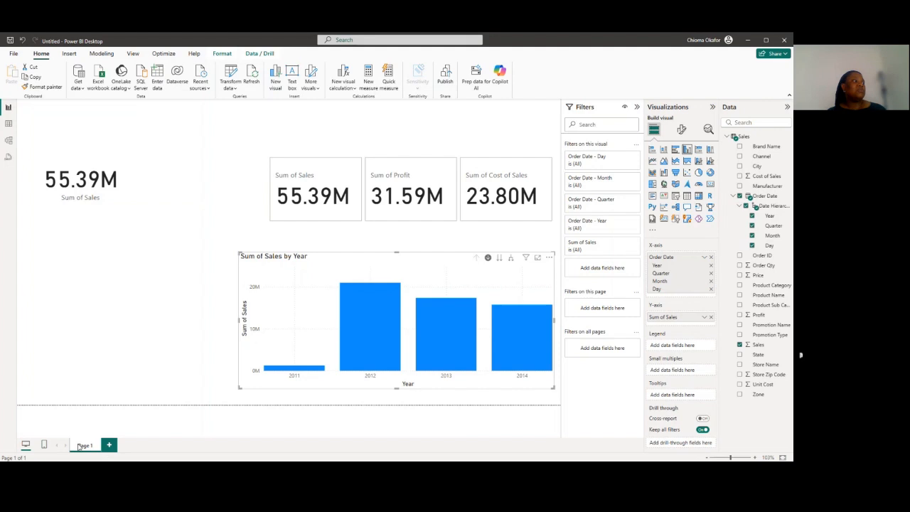
Rename the report page Page 1 as Main
double_click(81, 446)
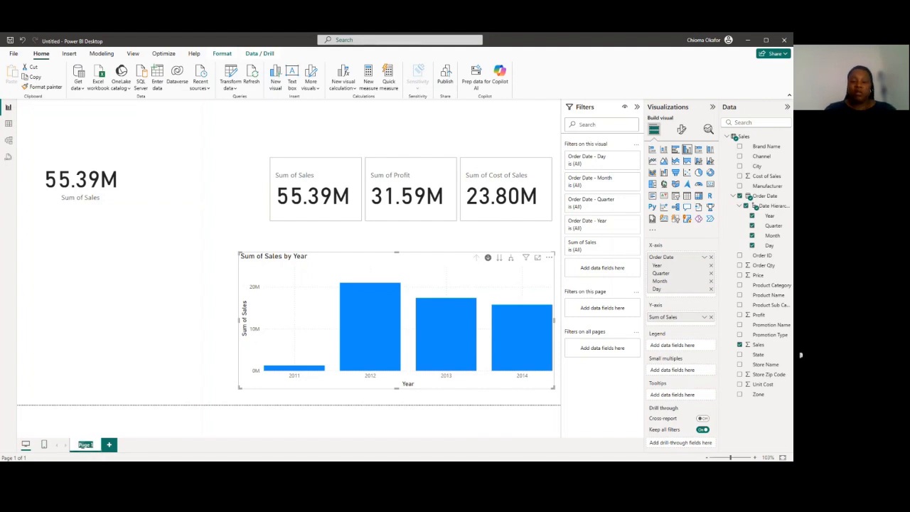
type("Main")
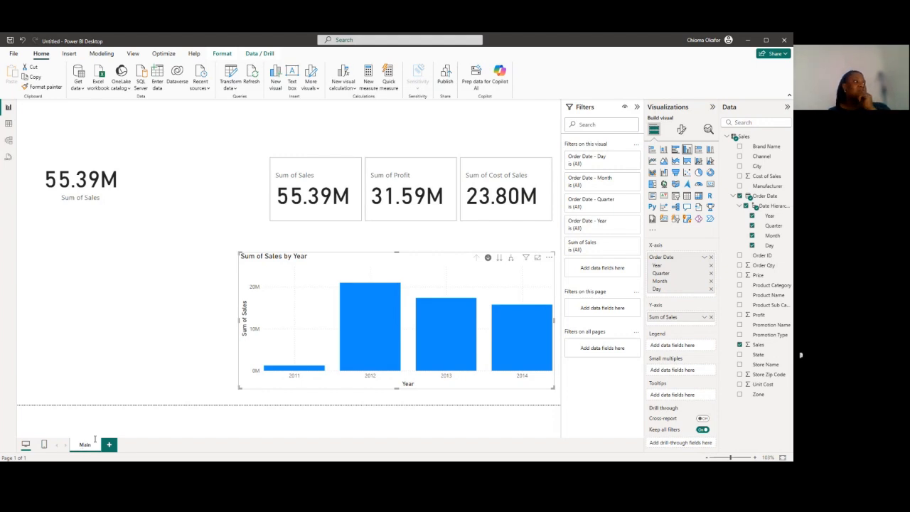
left_click(145, 372)
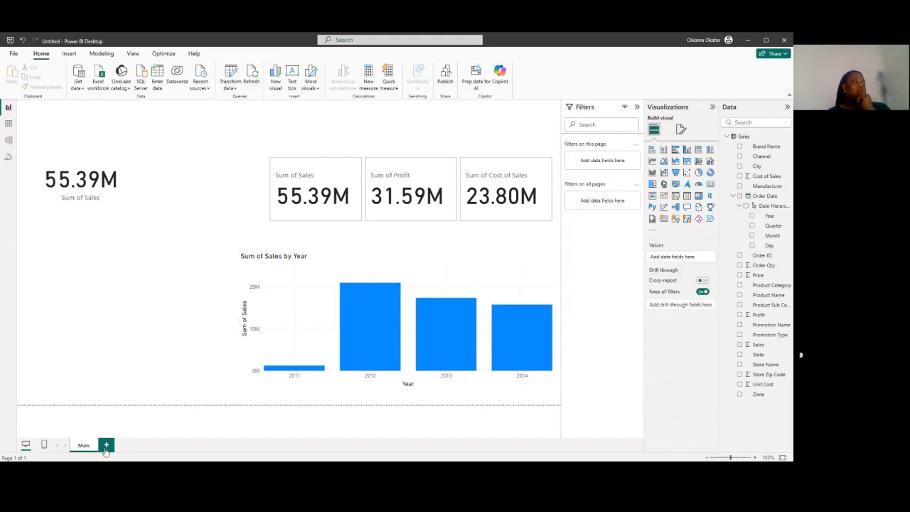
Add a new blank report page and name it Sales
left_click(105, 448)
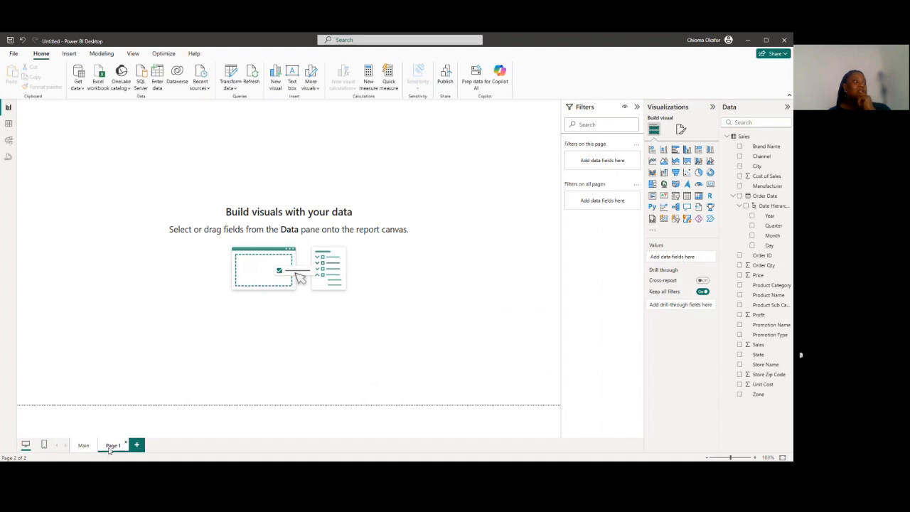
double_click(110, 447)
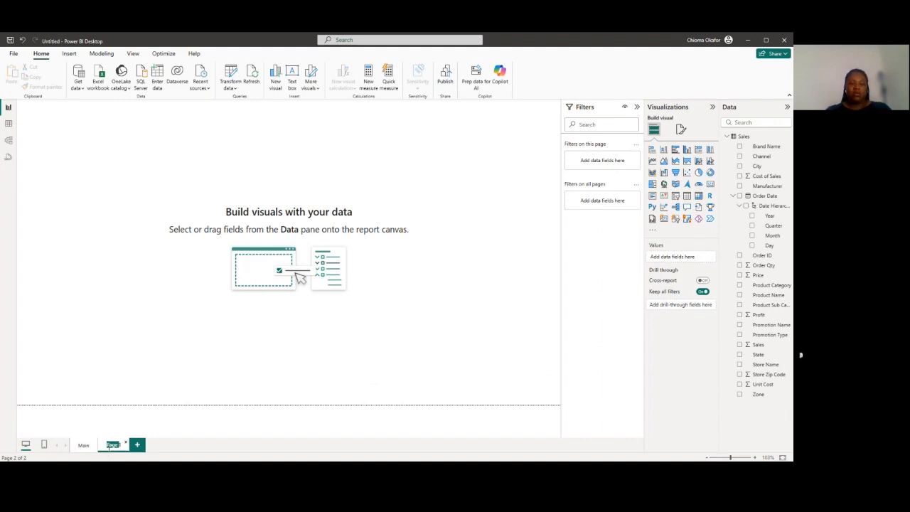
type("Sales")
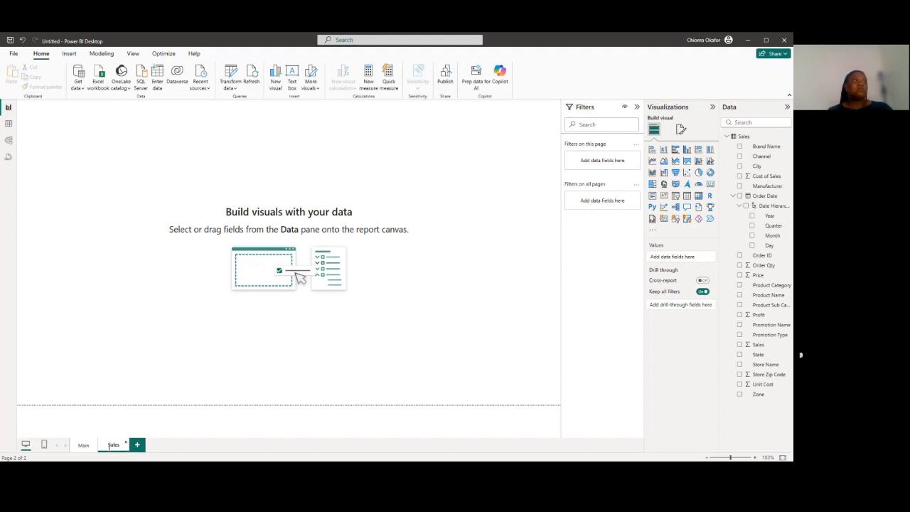
left_click(201, 350)
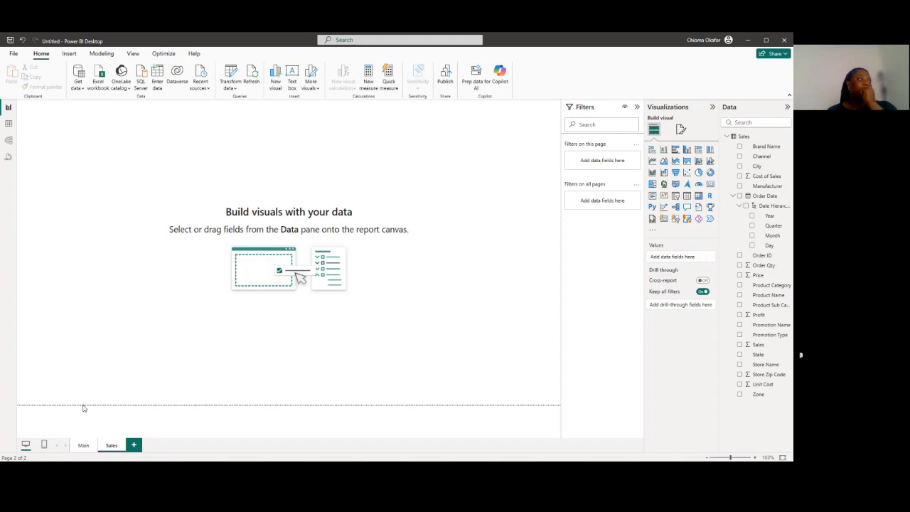
Return to the Main page and duplicate it with all its visuals
left_click(77, 448)
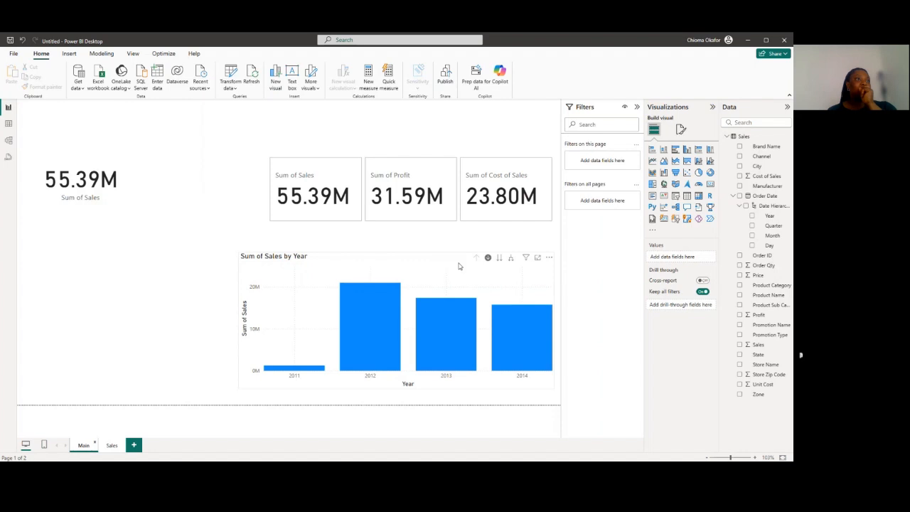
left_click(550, 259)
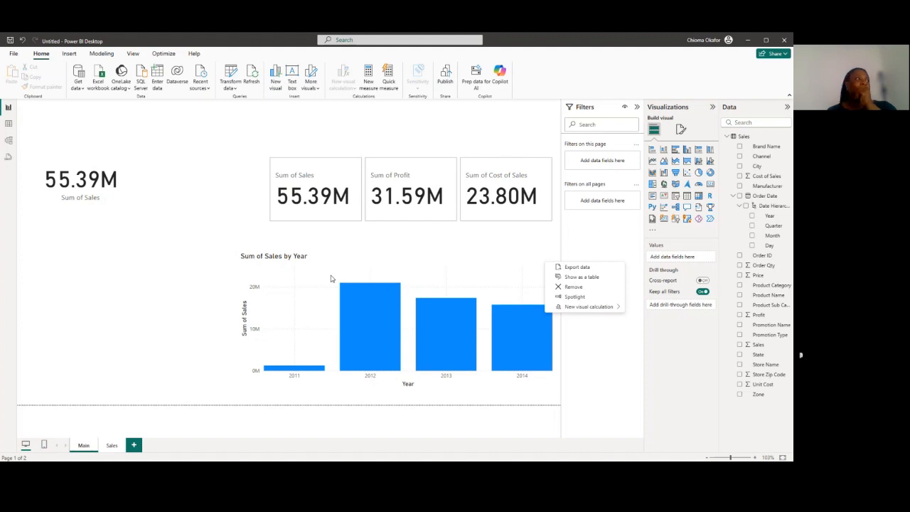
left_click(282, 272)
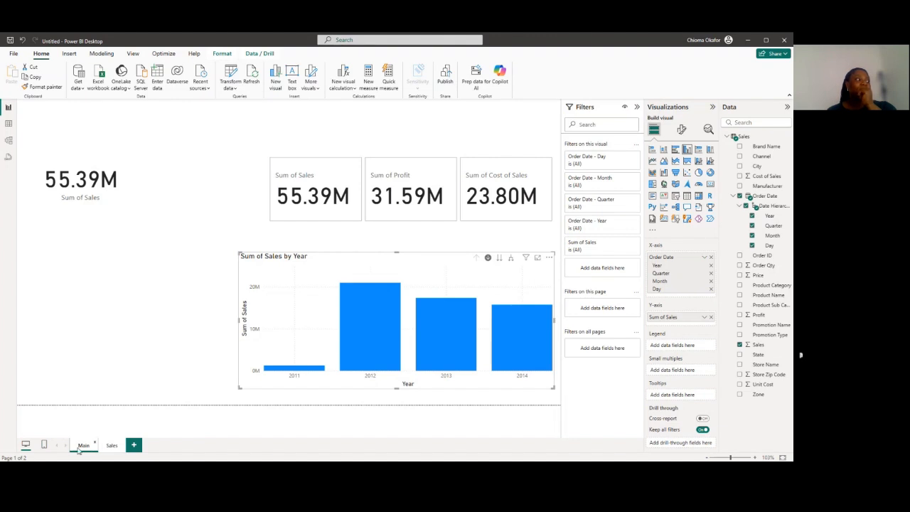
right_click(79, 450)
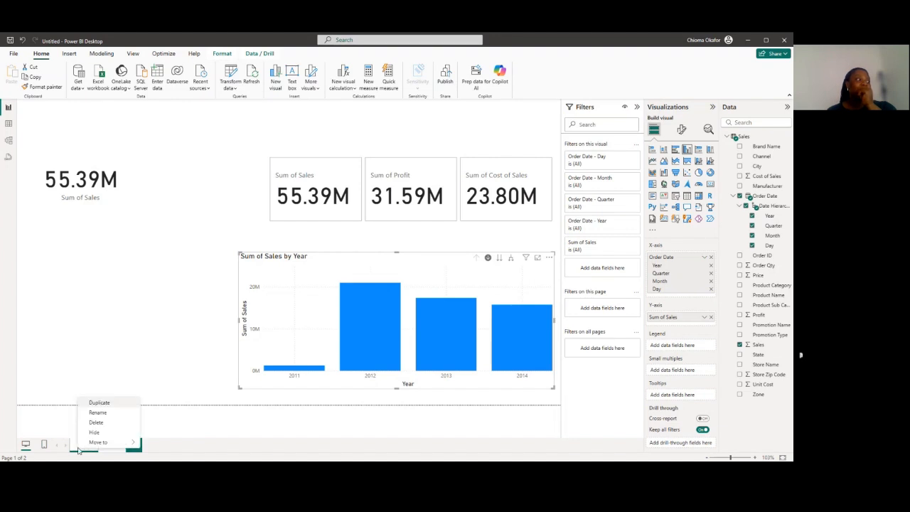
left_click(99, 404)
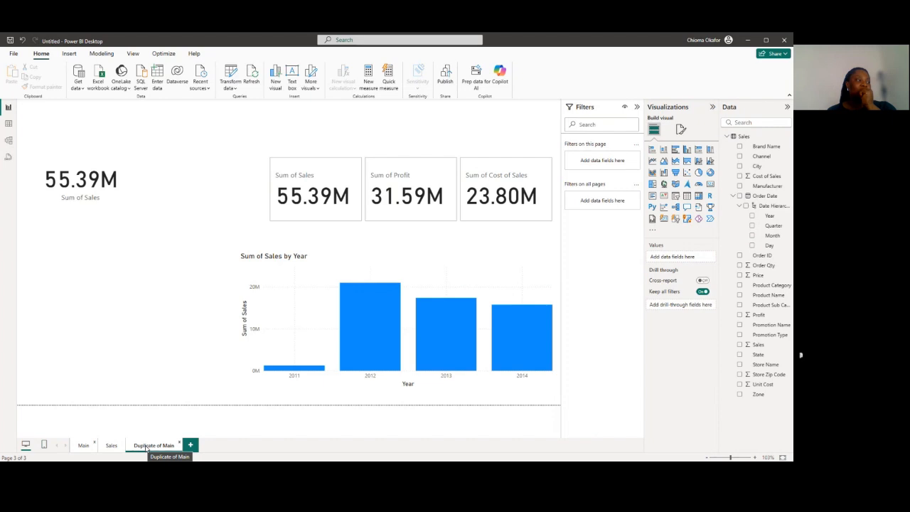
Copy the Sum of Sales by Year chart from the Main page and paste it onto the Sales page
left_click(83, 447)
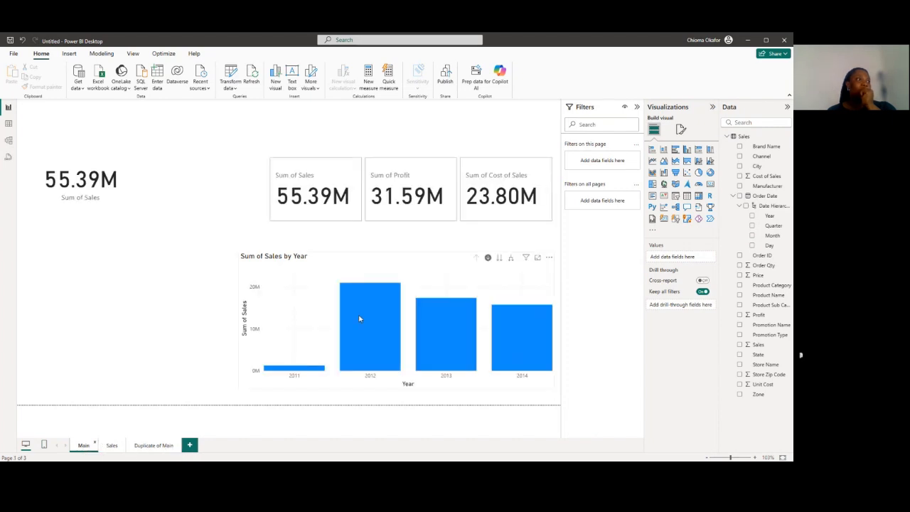
left_click(543, 255)
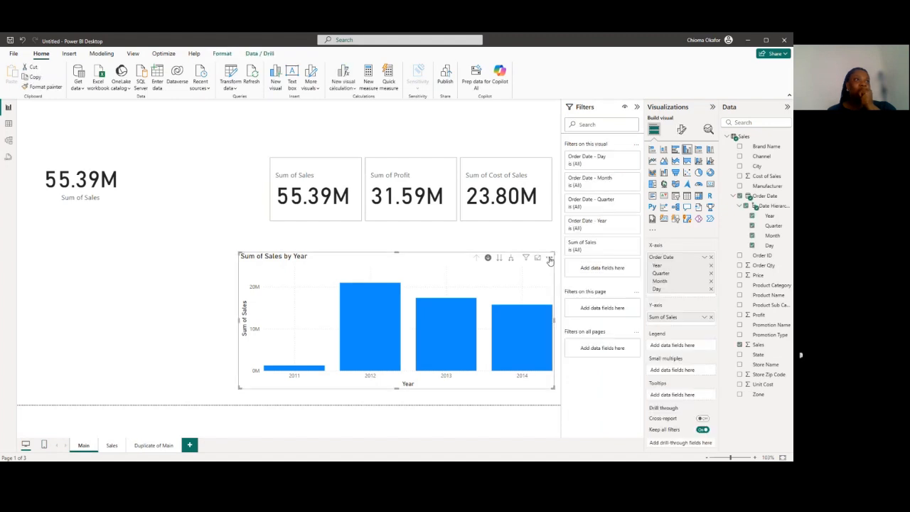
left_click(550, 259)
left_click(550, 259)
left_click(550, 259)
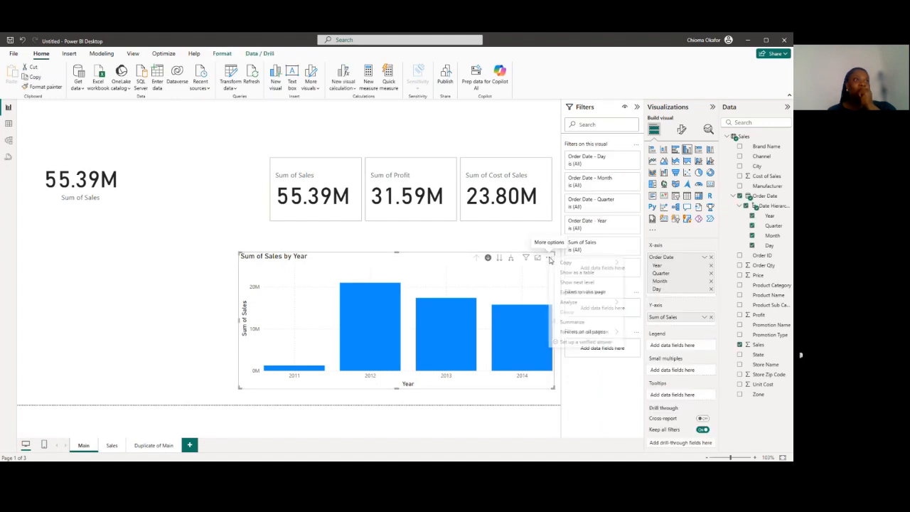
mouse_move(574, 265)
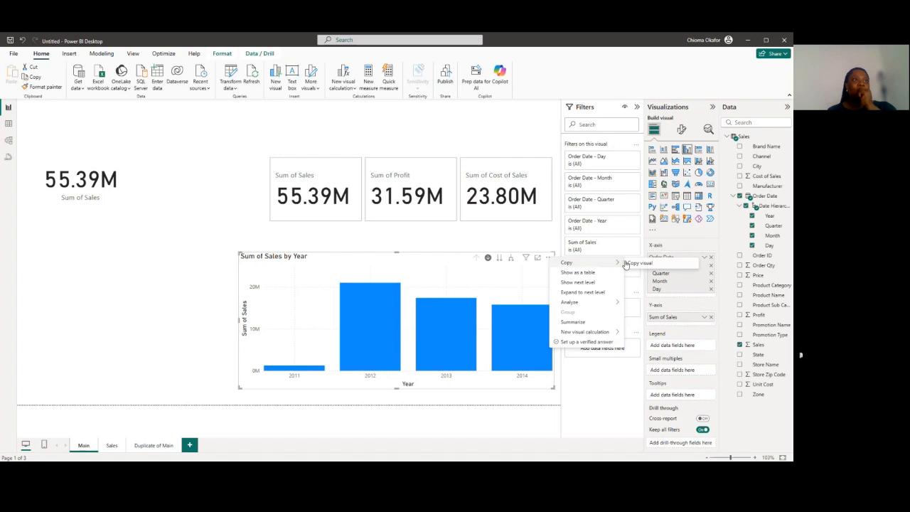
left_click(634, 265)
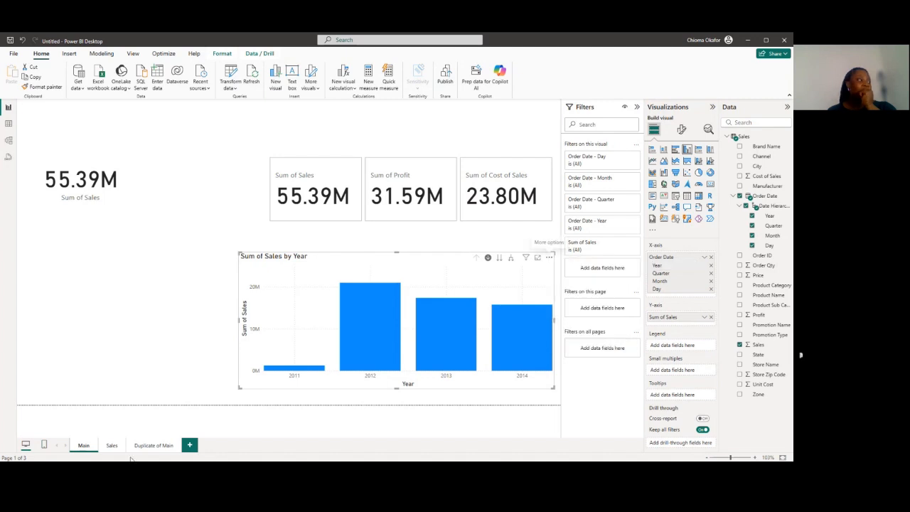
left_click(112, 446)
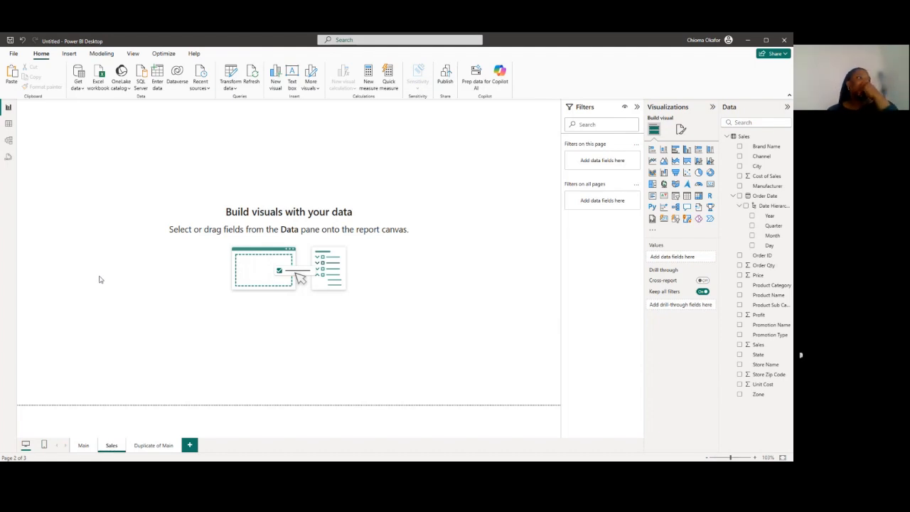
key("ctrl+v")
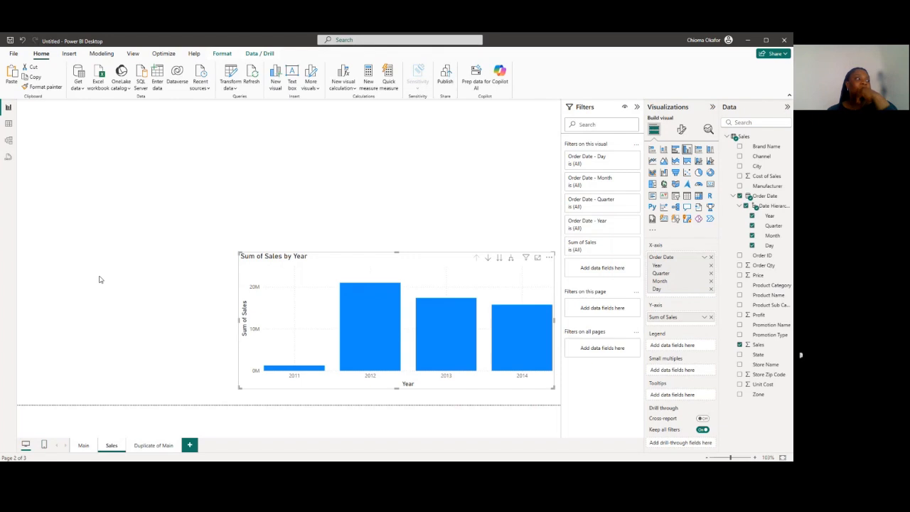
left_click(100, 279)
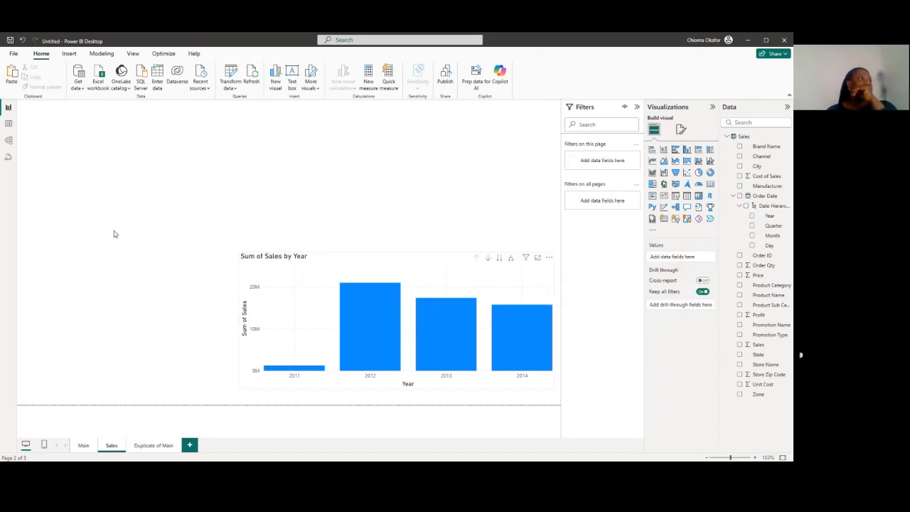
Move the Sum of Sales by Year chart to the left edge of the Sales page and narrow it slightly
left_click_drag(326, 258, 108, 221)
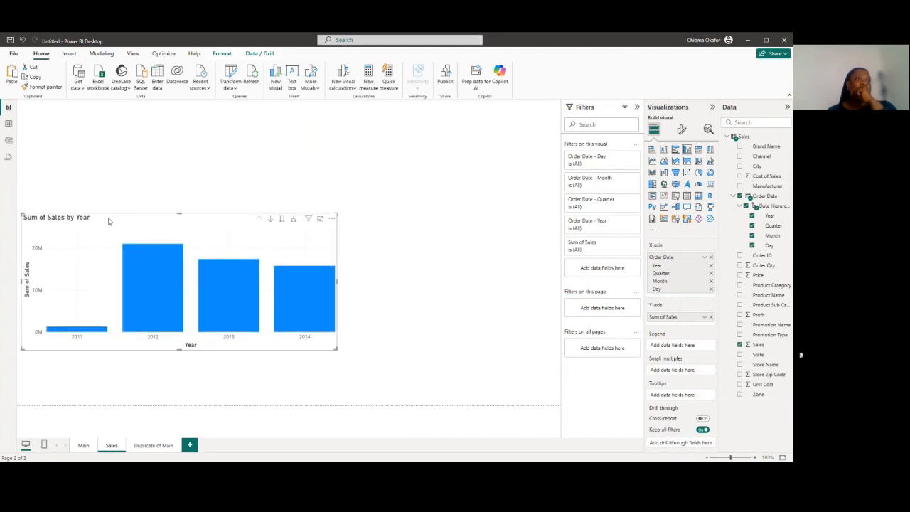
left_click(240, 390)
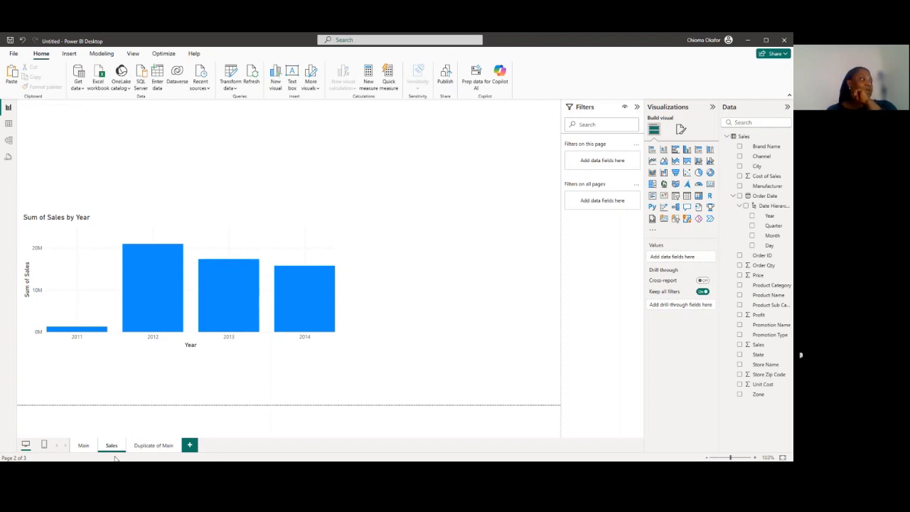
left_click(311, 247)
left_click_drag(337, 282, 313, 284)
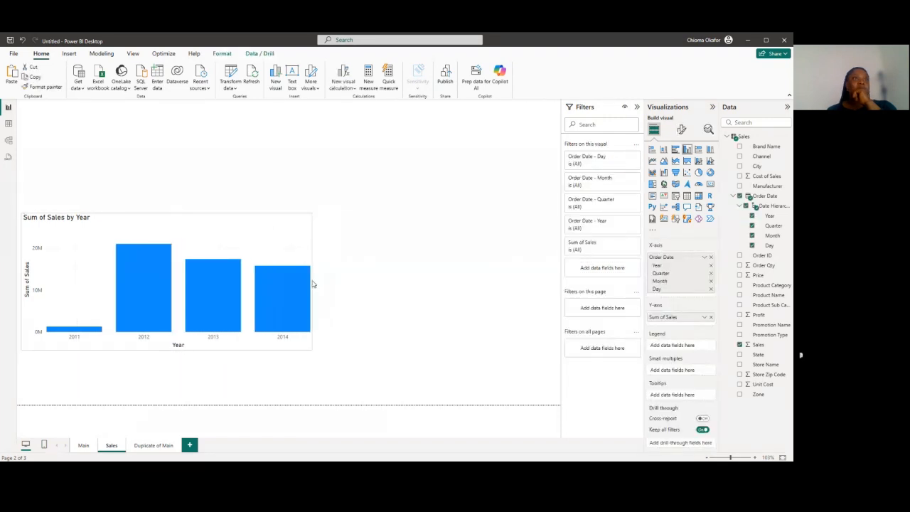
left_click(451, 260)
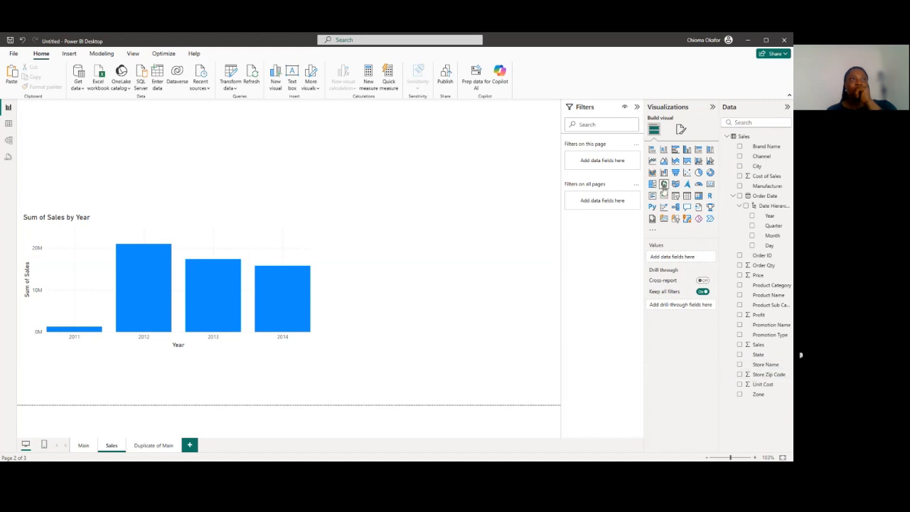
Add a map visual to the Sales page with City as location and Sales as bubble size
left_click(664, 184)
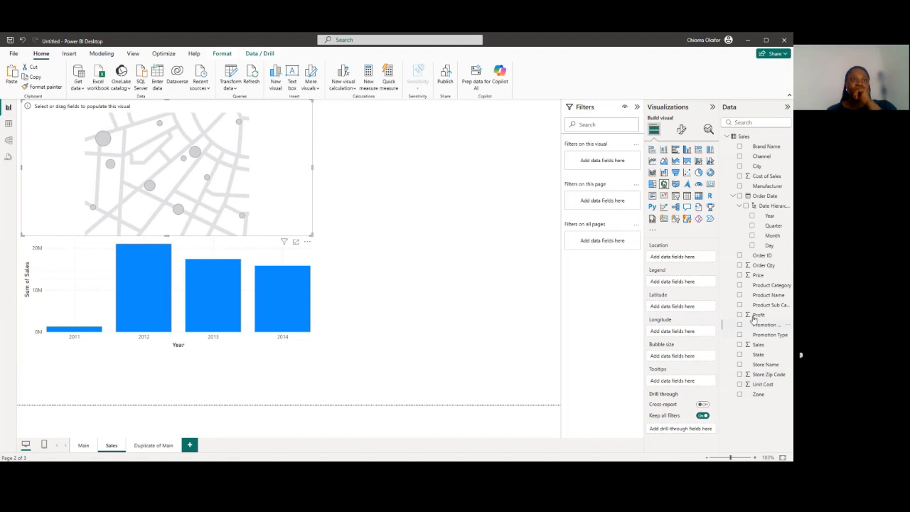
left_click(741, 345)
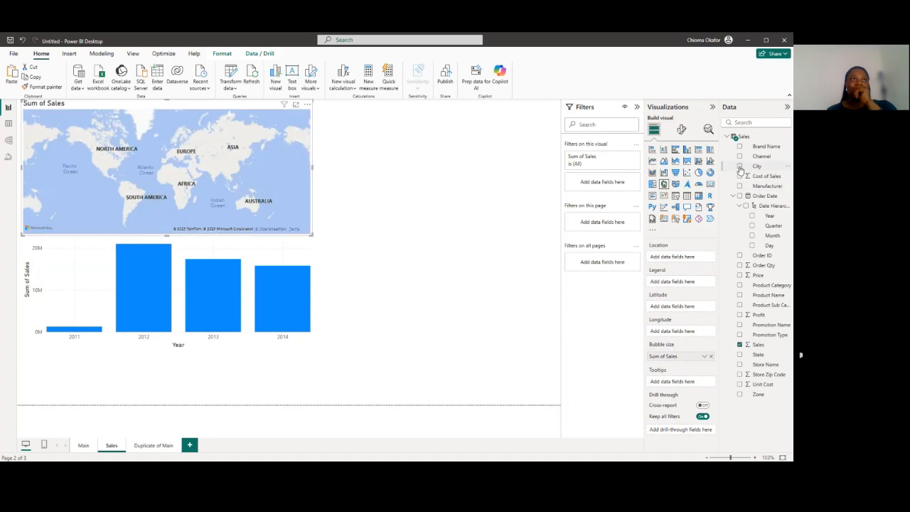
left_click(740, 167)
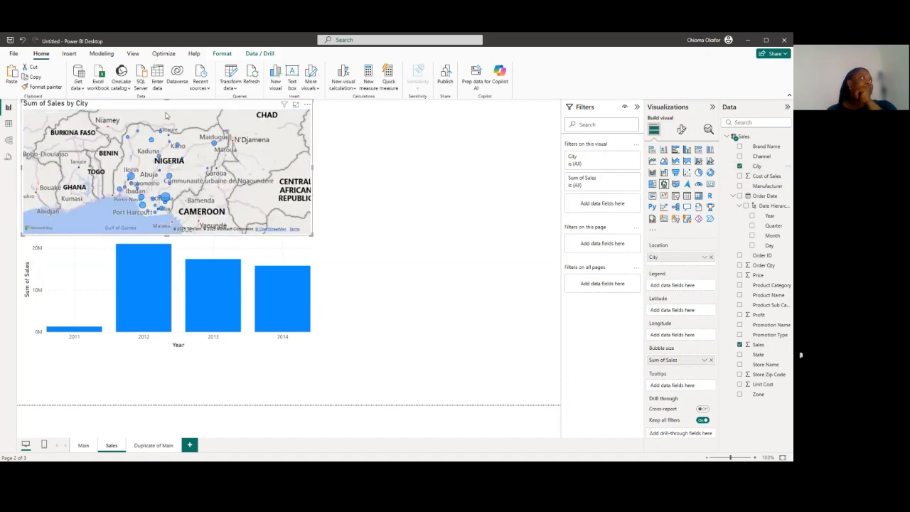
Move the sales-by-city map to the page's lower-right corner and the sales-by-year chart to its upper-left corner
left_click_drag(165, 115, 213, 176)
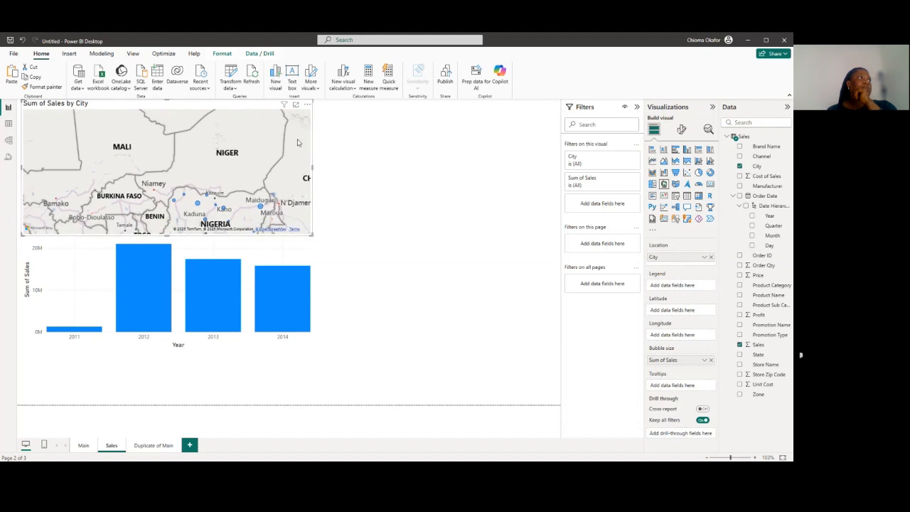
key("Escape")
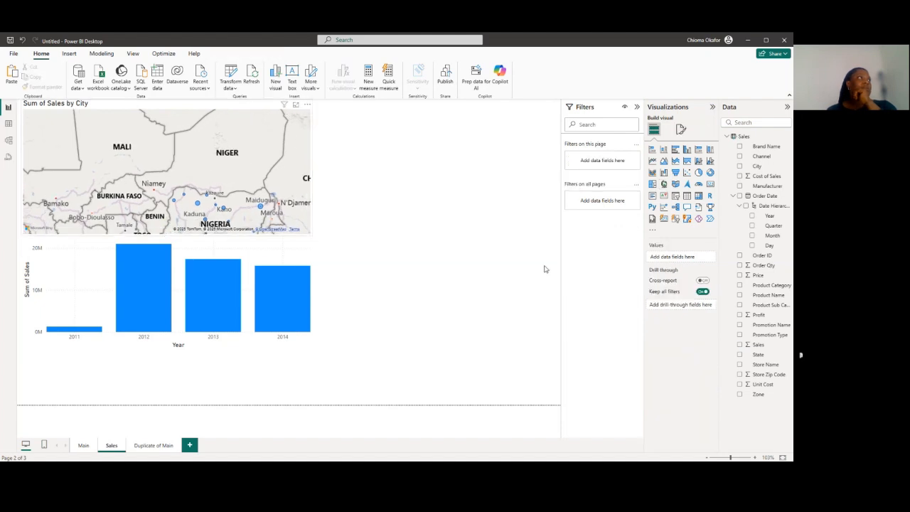
key("ctrl+z")
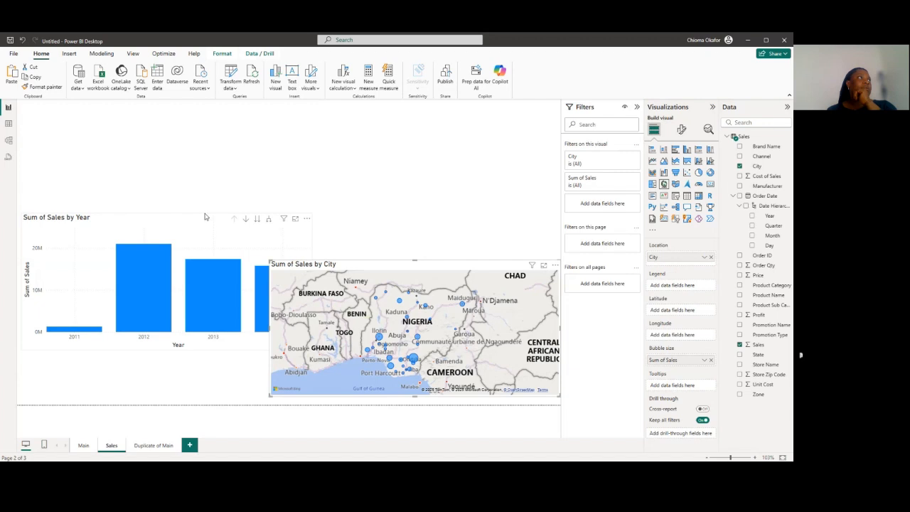
key("ctrl+z")
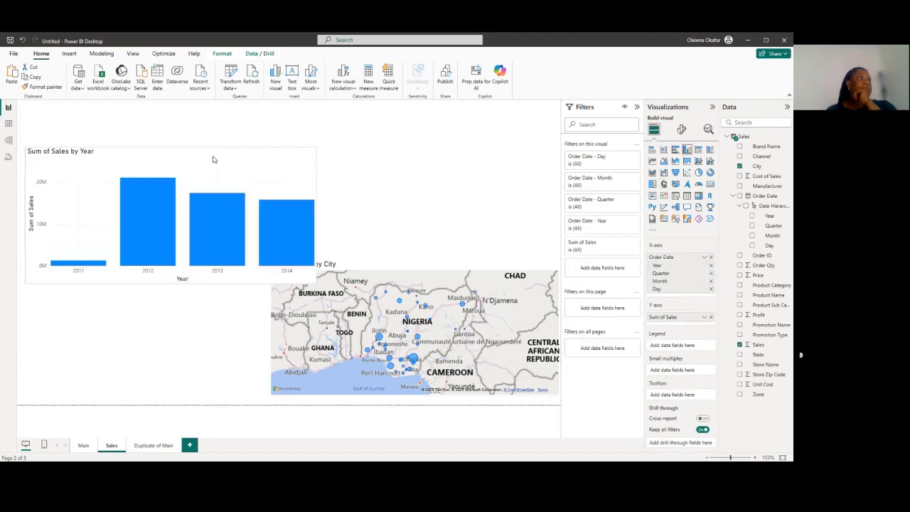
key("ctrl+z")
Resize the sales-by-city map, making it narrower and taller so it starts just beside the column chart
left_click(413, 273)
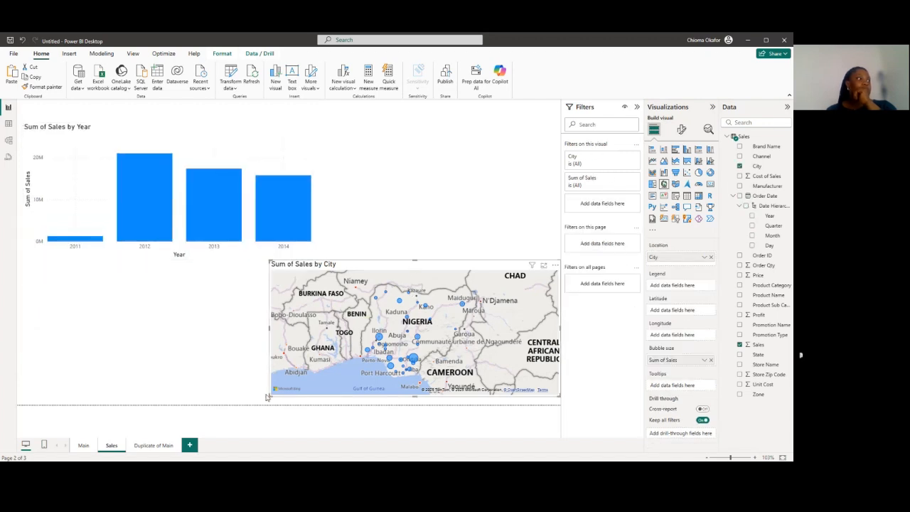
left_click_drag(269, 396, 308, 401)
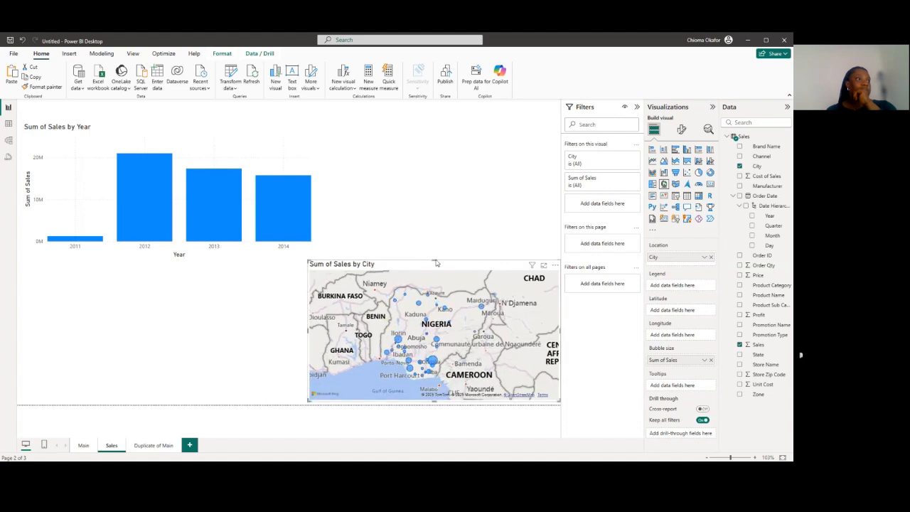
left_click_drag(432, 258, 432, 224)
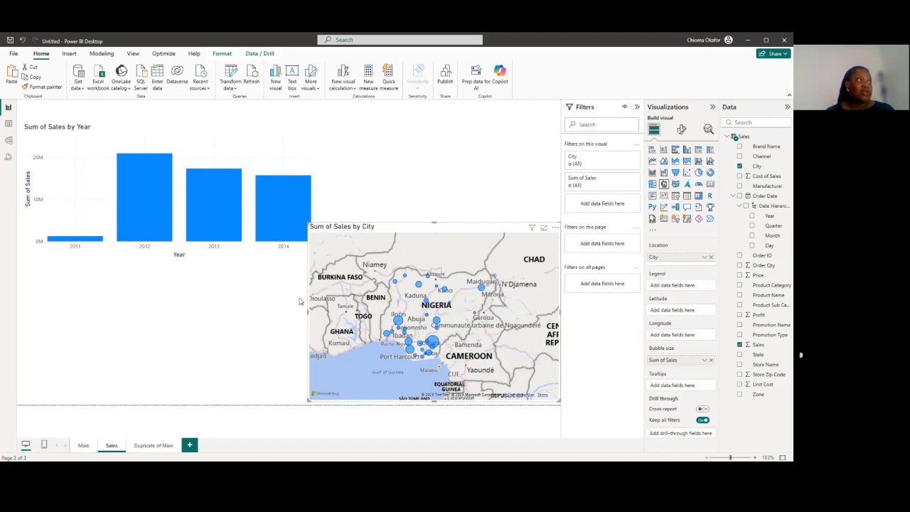
left_click_drag(307, 302, 314, 302)
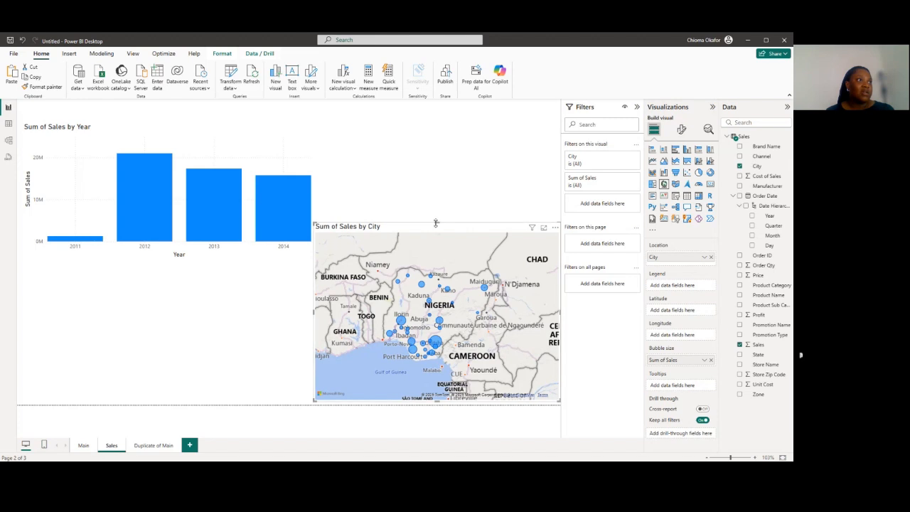
left_click_drag(436, 223, 435, 200)
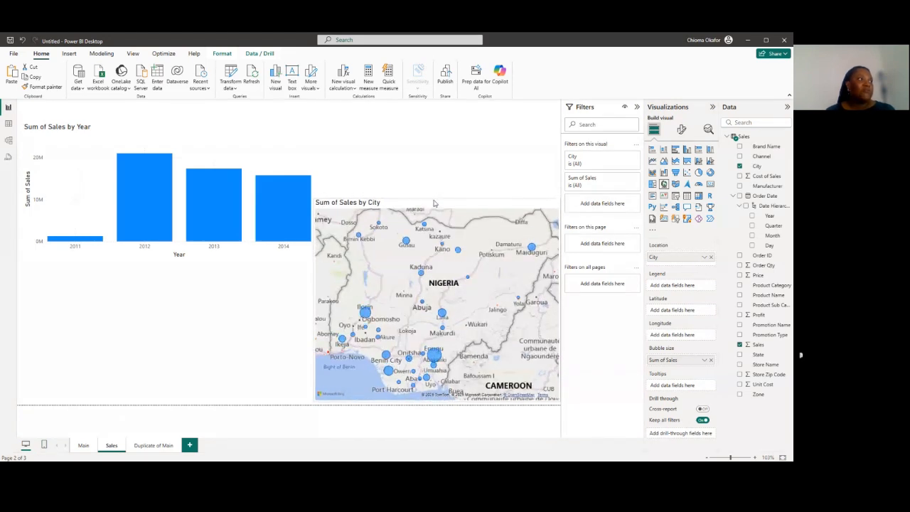
left_click(296, 376)
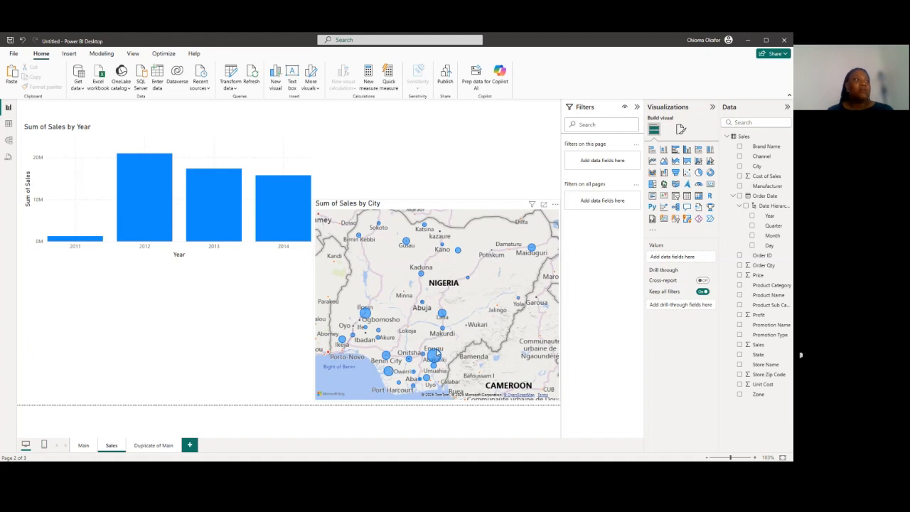
Examine the sales of individual cities through their bubbles on the map
mouse_move(436, 355)
mouse_move(469, 281)
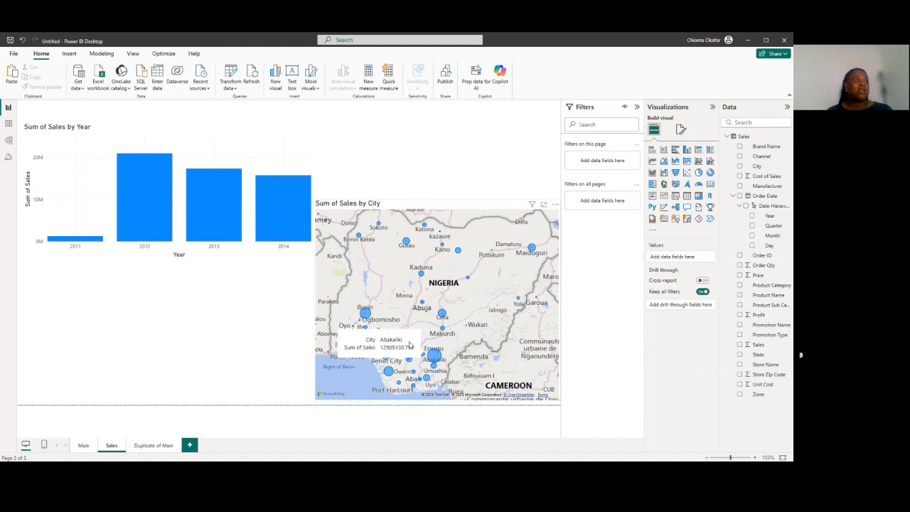
mouse_move(368, 316)
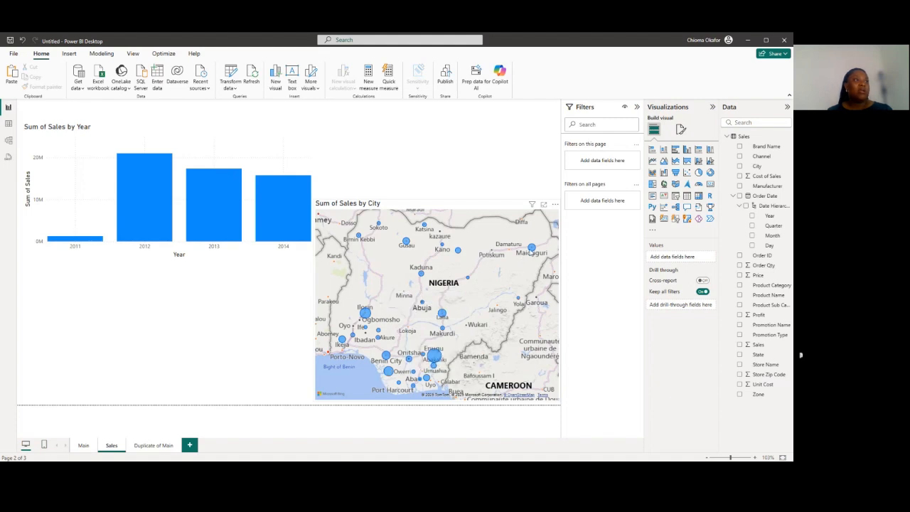
mouse_move(407, 245)
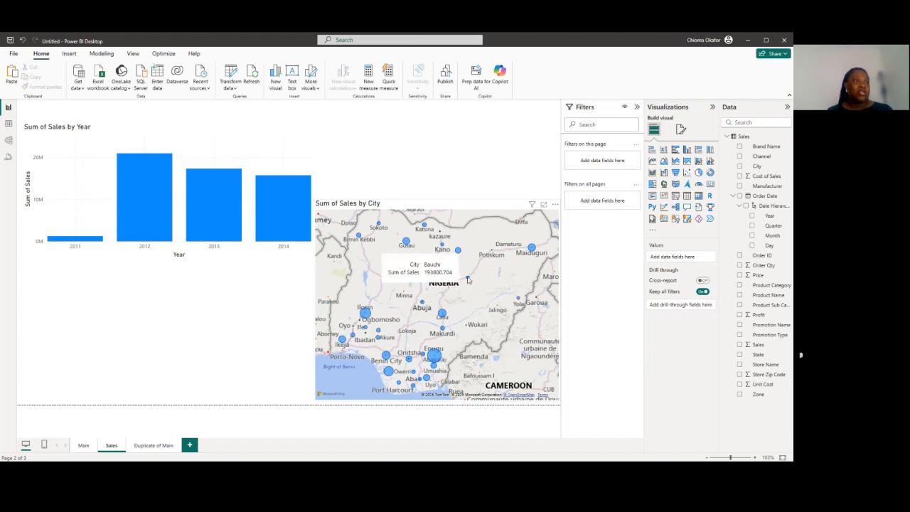
mouse_move(518, 301)
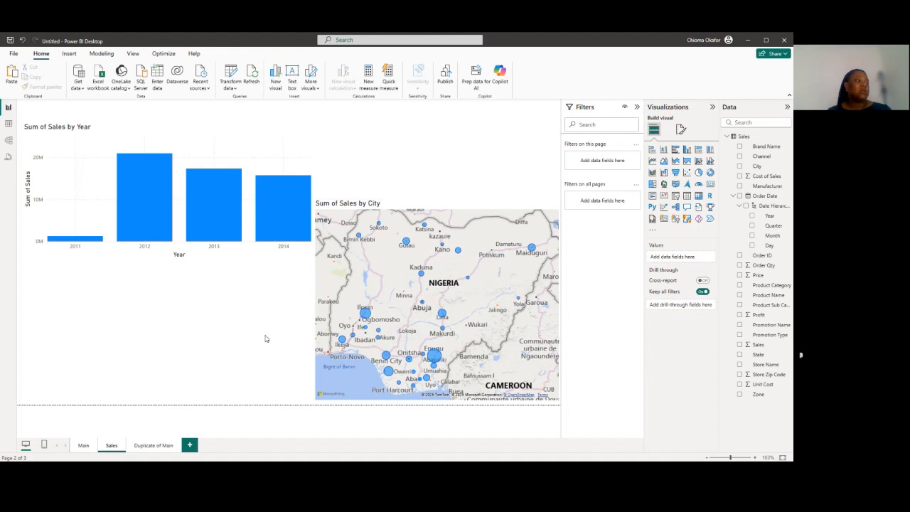
Rename the report page Duplicate of Main as Profit
left_click(141, 446)
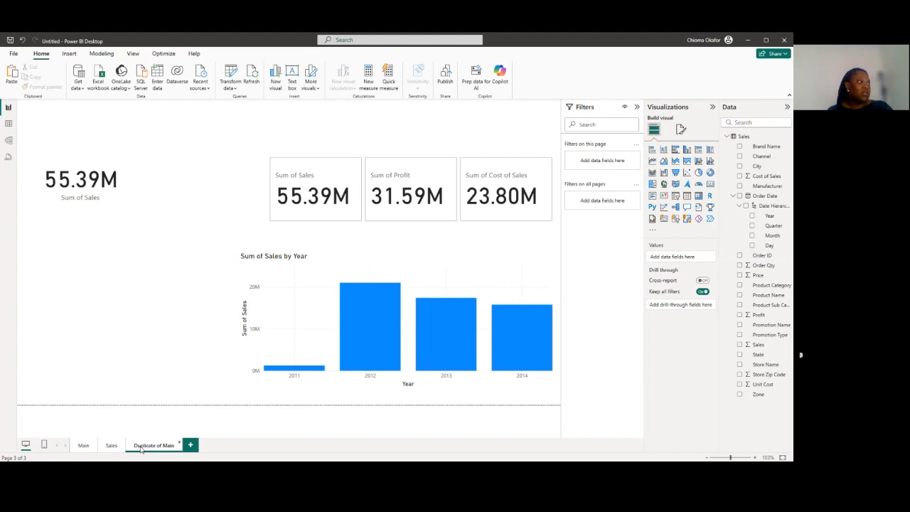
double_click(141, 448)
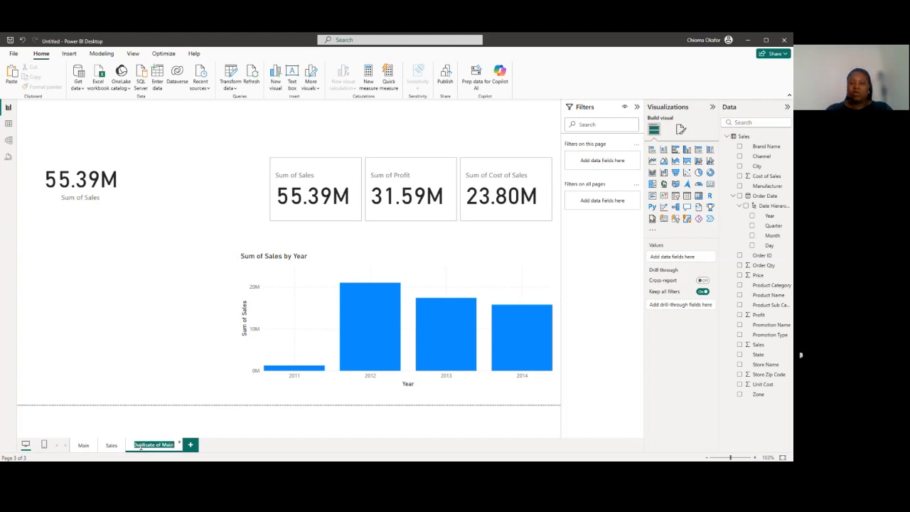
type("R")
type("rof")
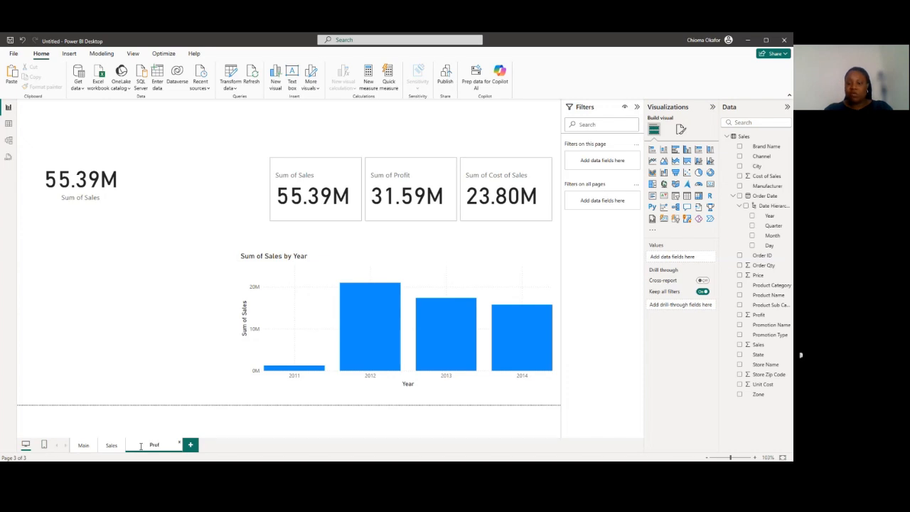
type("it")
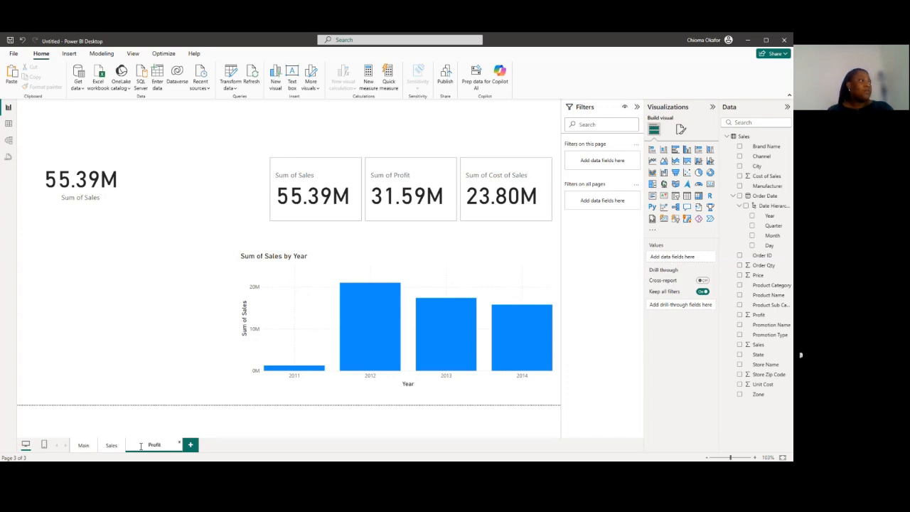
left_click(173, 382)
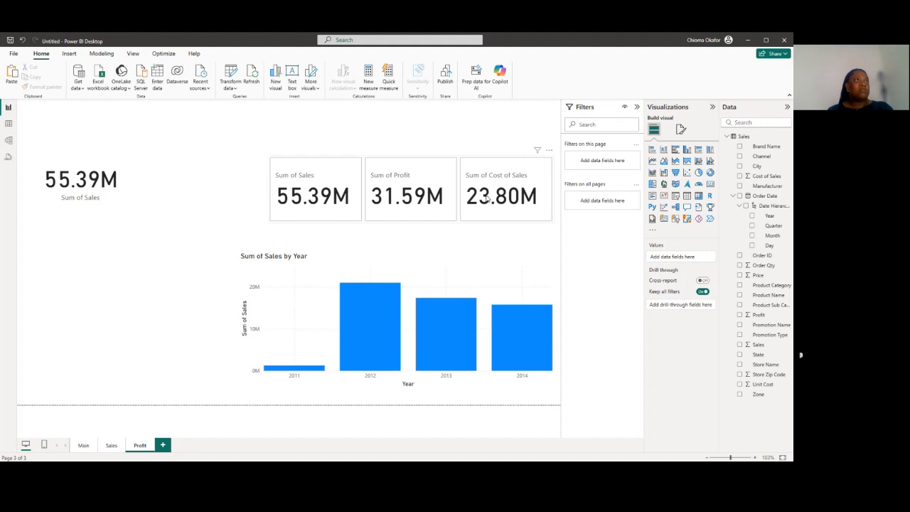
Remove the three-card visual and the single Sum of Sales card from the Profit page, and move the column chart to the page's left side
left_click(549, 150)
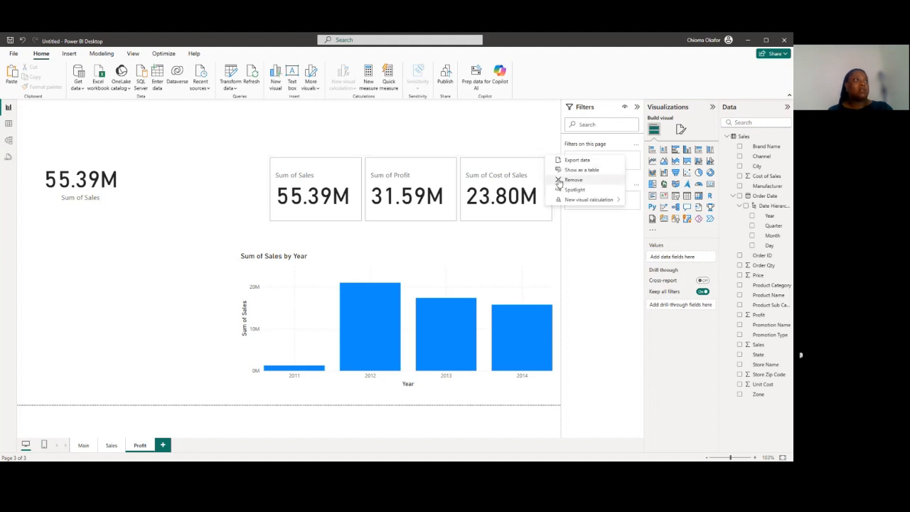
left_click(569, 180)
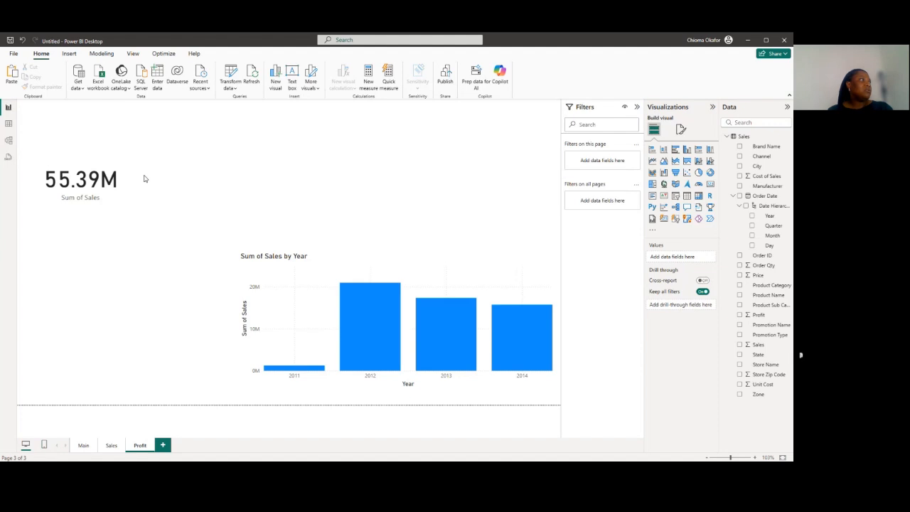
right_click(135, 149)
left_click(164, 161)
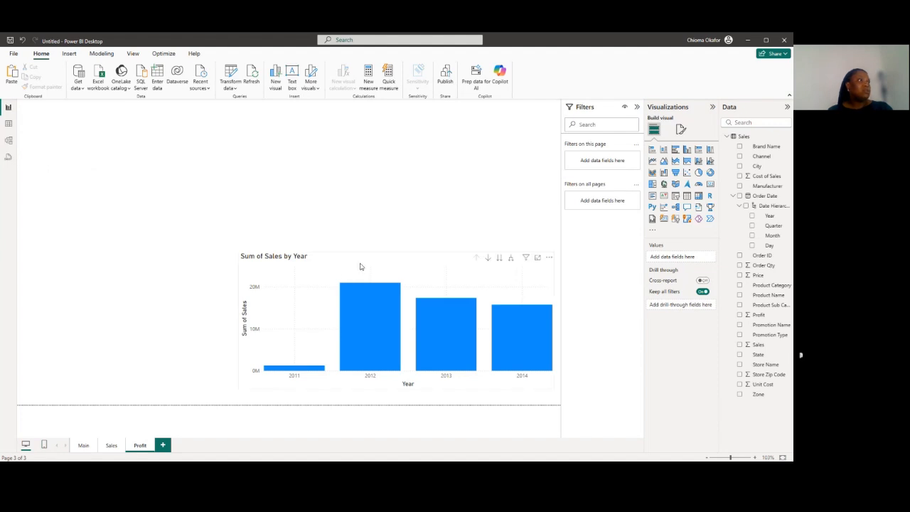
left_click_drag(360, 267, 158, 245)
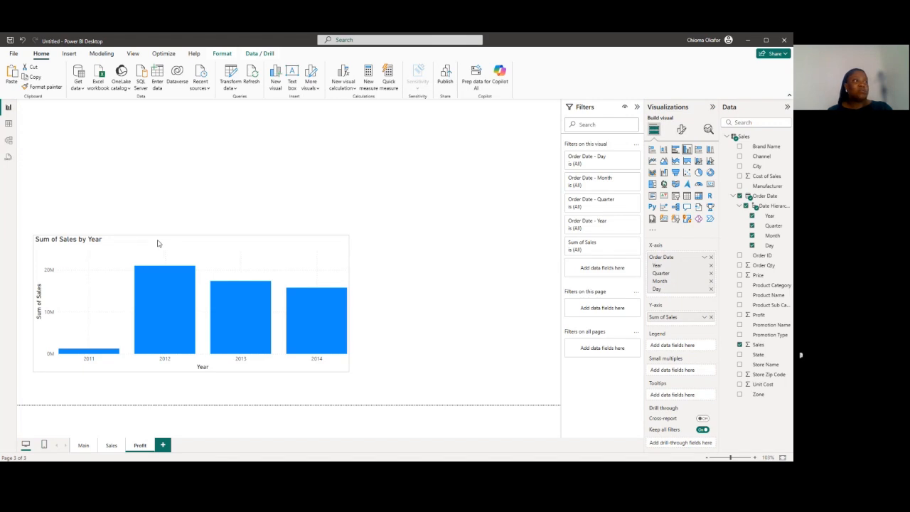
left_click_drag(158, 244, 148, 222)
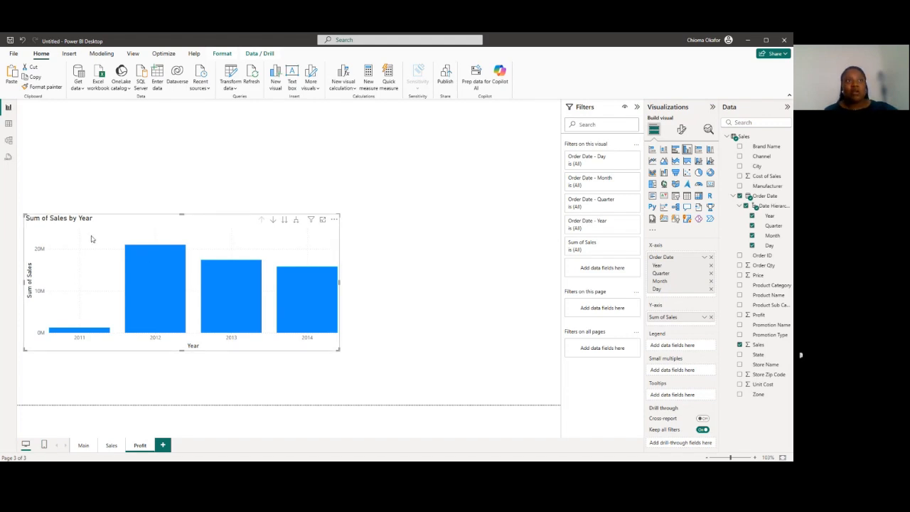
Replace Sales with Profit on the column chart's Y-axis and make the chart slightly taller
left_click(710, 317)
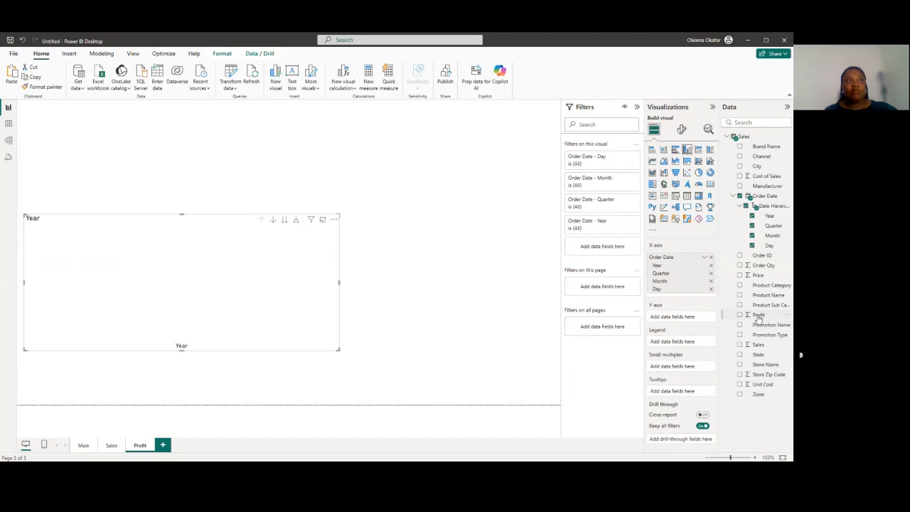
left_click_drag(759, 315, 673, 318)
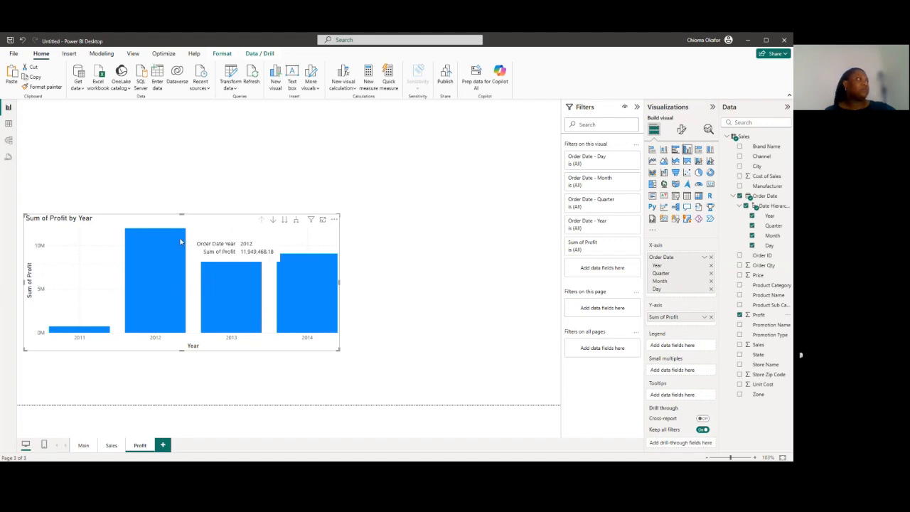
left_click_drag(181, 214, 182, 200)
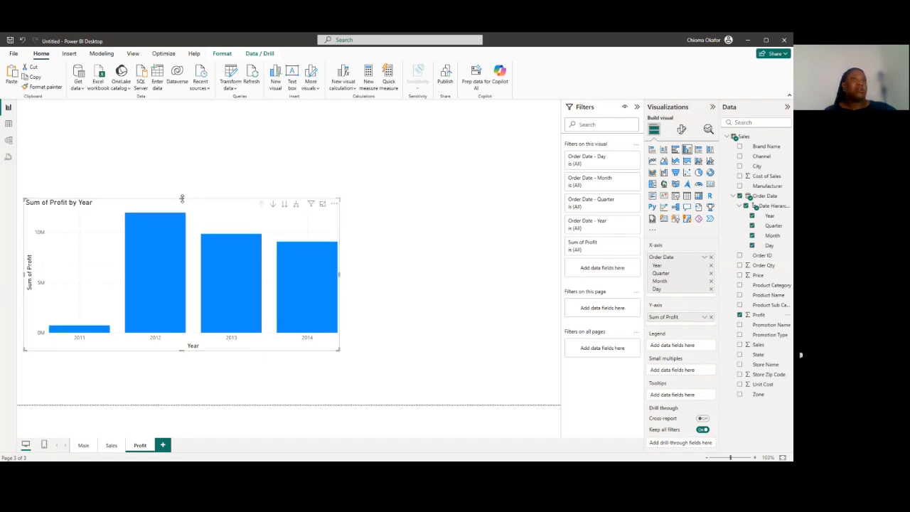
left_click(368, 237)
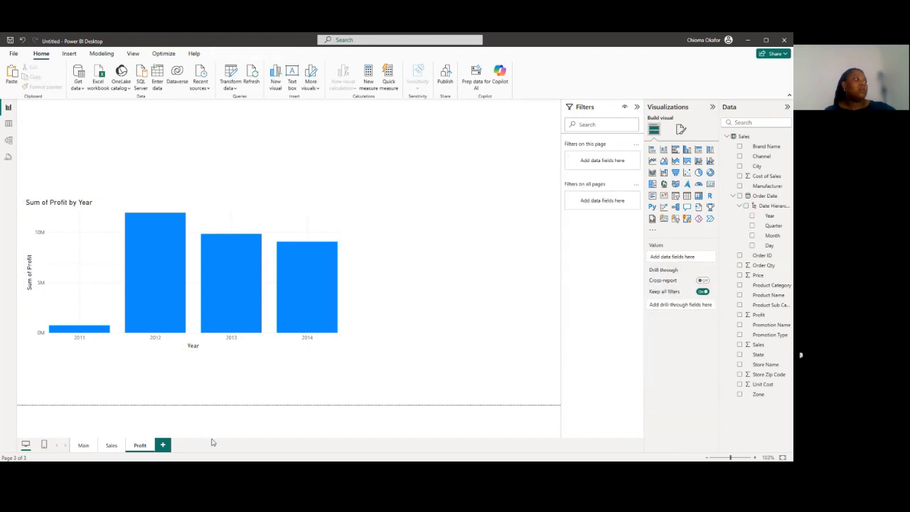
Add a new blank report page and return to the Main page
left_click(164, 446)
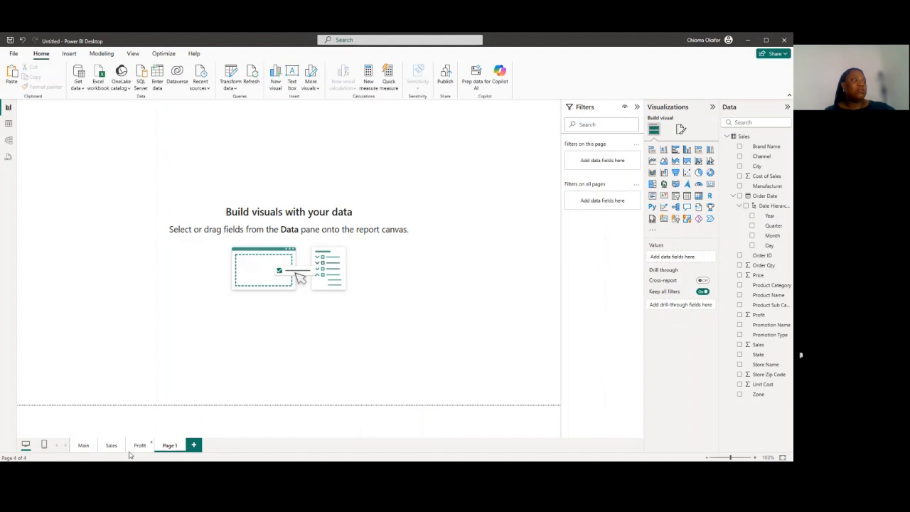
left_click(86, 447)
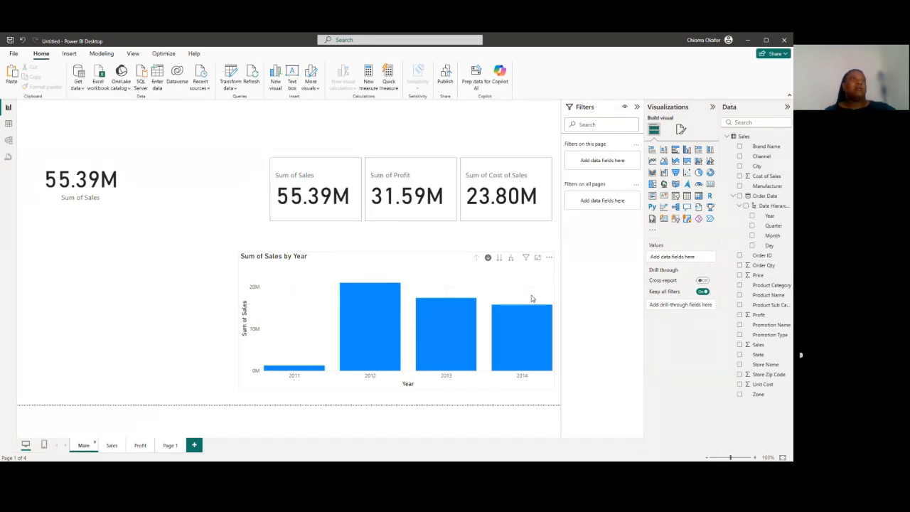
Examine the Sales table's columns through to Channel, including the distinct Channel values, and return to the report
left_click(9, 125)
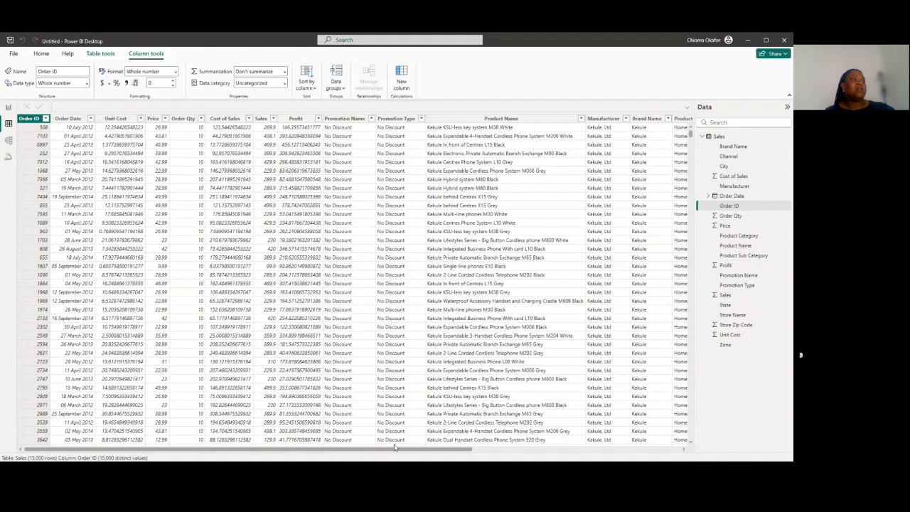
left_click_drag(394, 454, 537, 454)
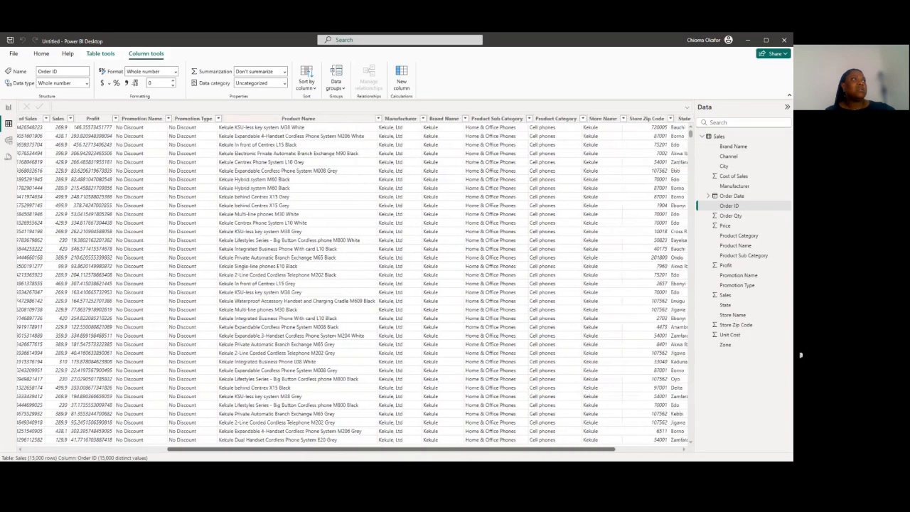
scroll(356, 284, "right", 4)
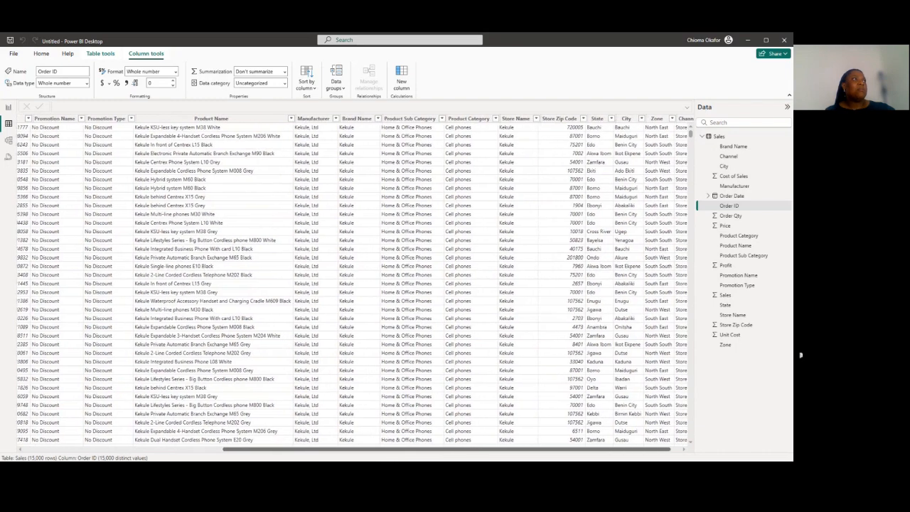
scroll(356, 285, "right", 1)
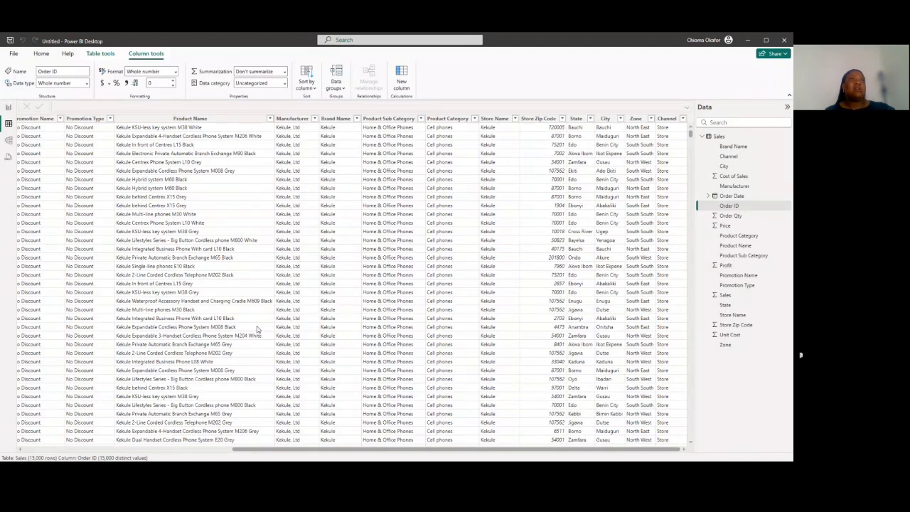
left_click(683, 120)
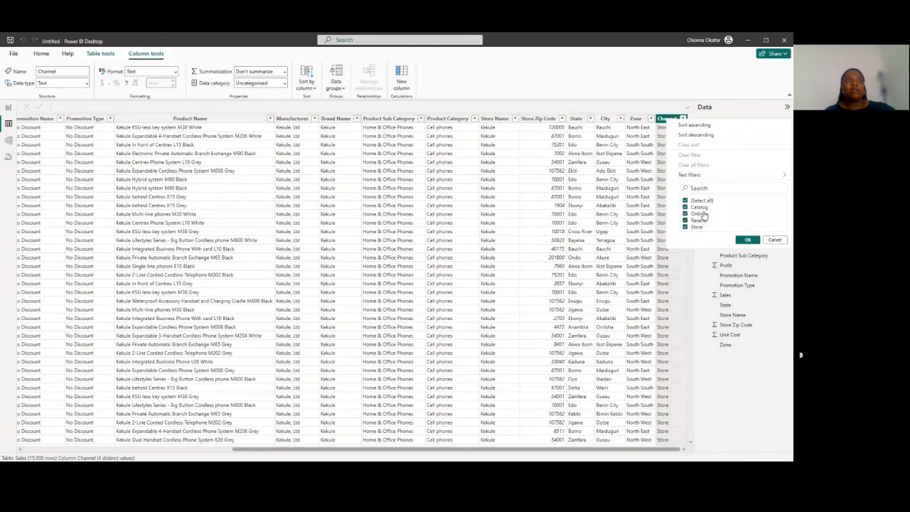
left_click(769, 241)
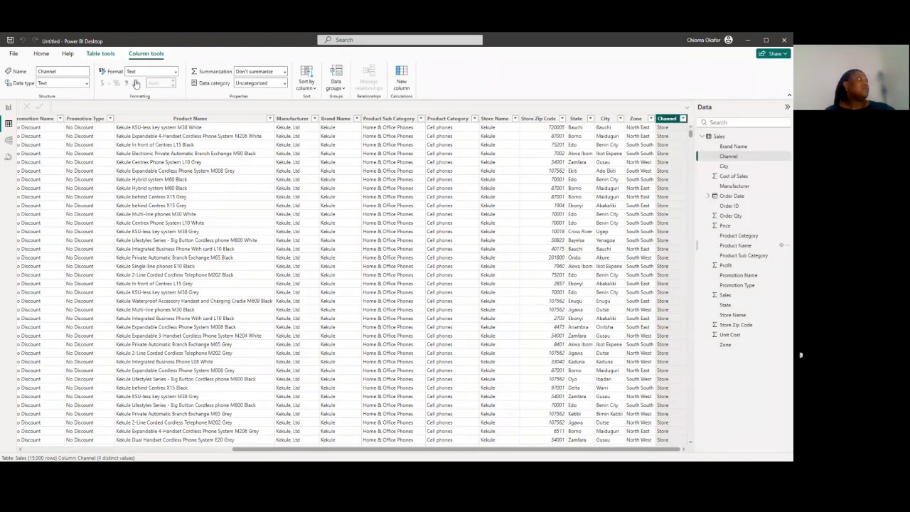
left_click(8, 107)
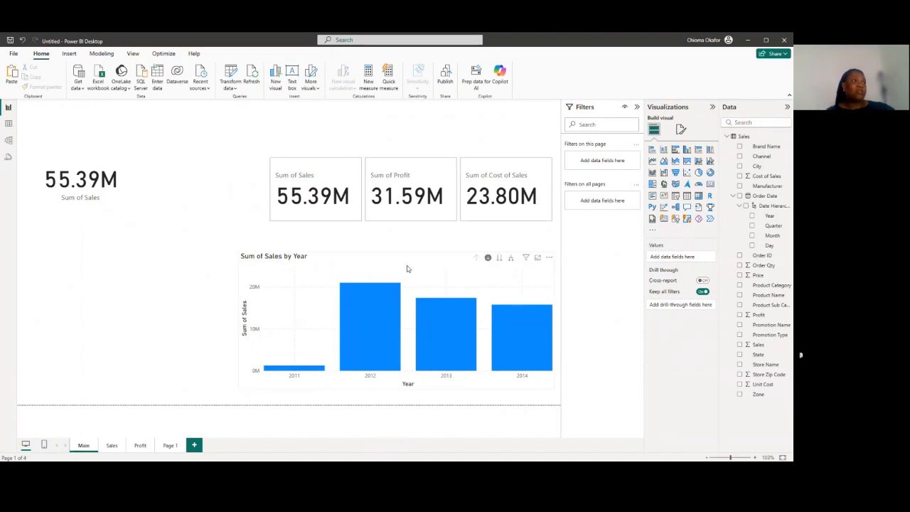
Replace the sales-by-year chart on the Main page with a column chart of Sales by Promotion Type
left_click(549, 259)
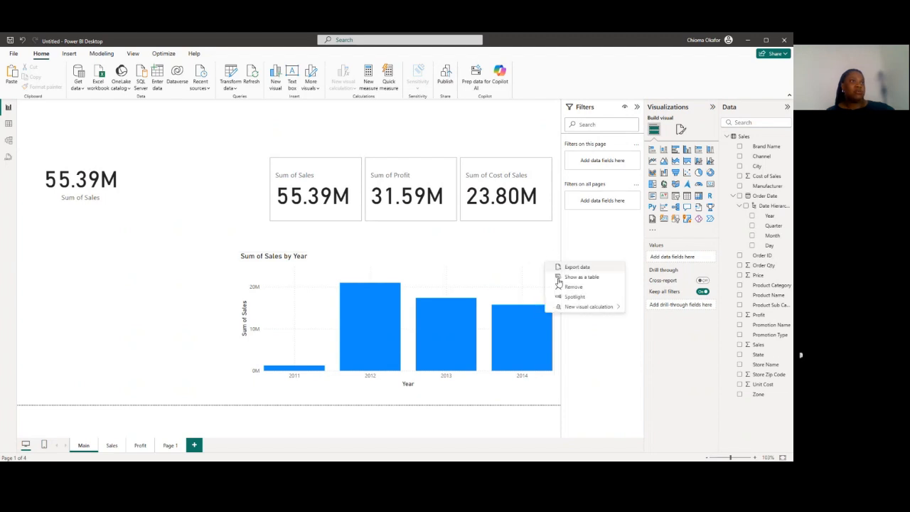
left_click(559, 288)
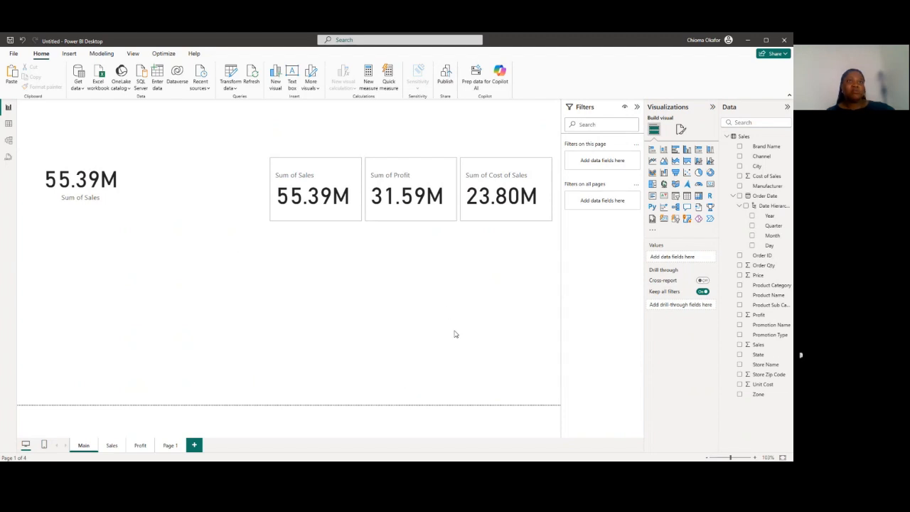
left_click(739, 345)
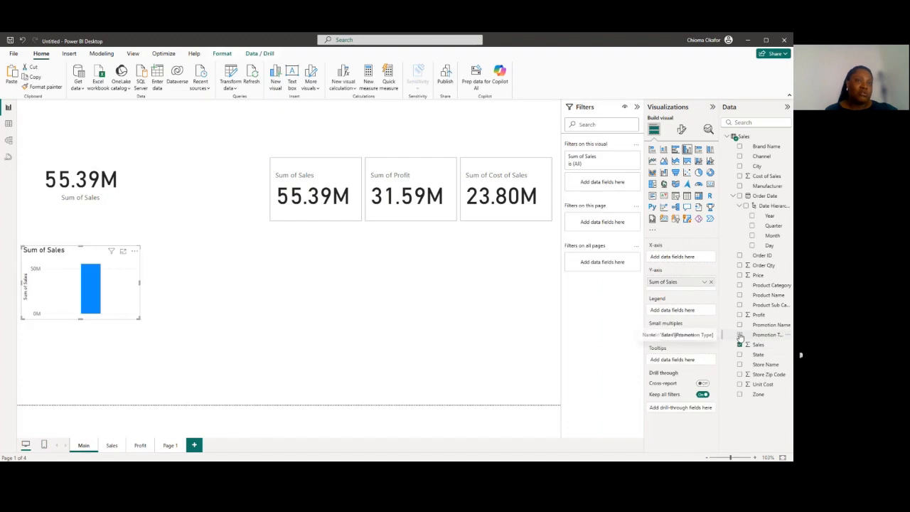
left_click(740, 335)
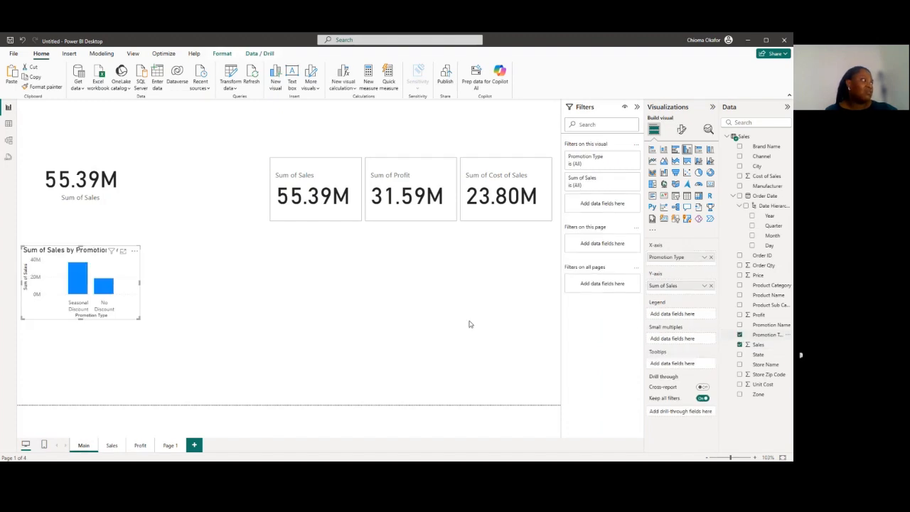
Position the promotion type chart below the three cards and enlarge it to nearly span their combined width
left_click_drag(138, 282, 204, 288)
left_click_drag(93, 255, 338, 286)
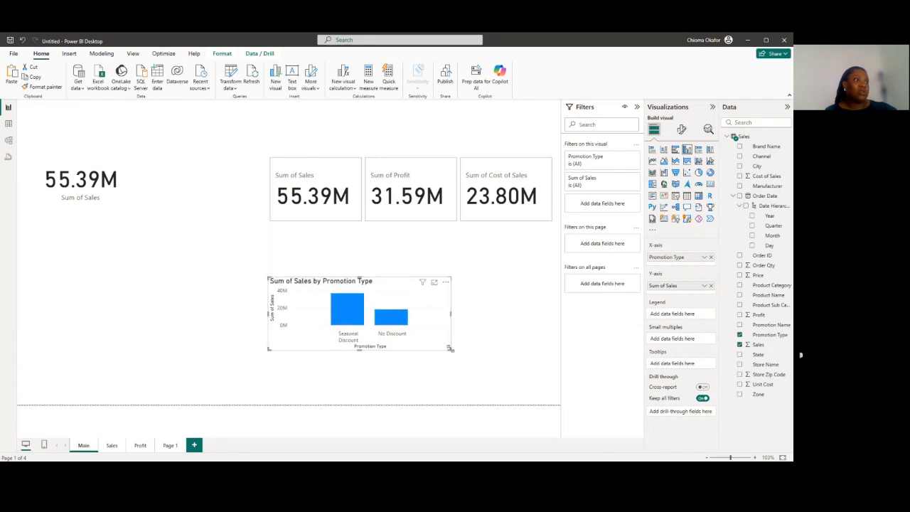
left_click_drag(450, 348, 490, 371)
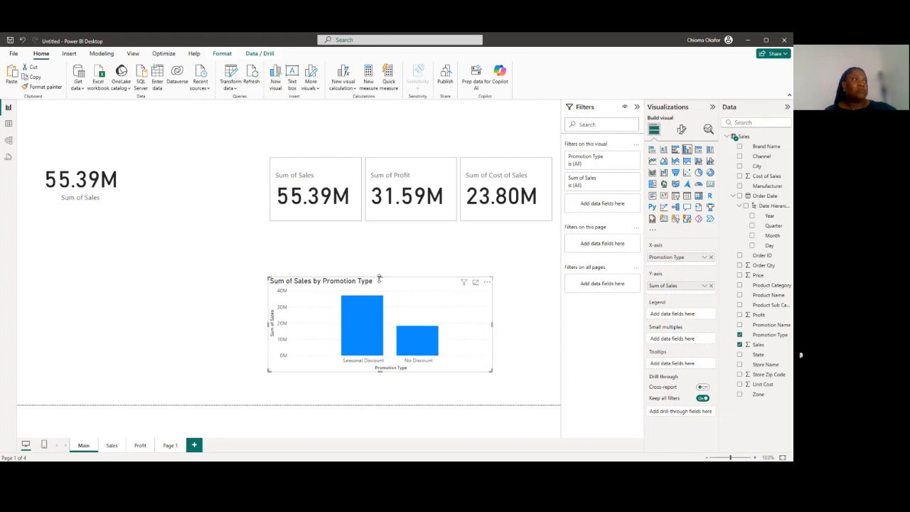
left_click_drag(379, 273, 380, 263)
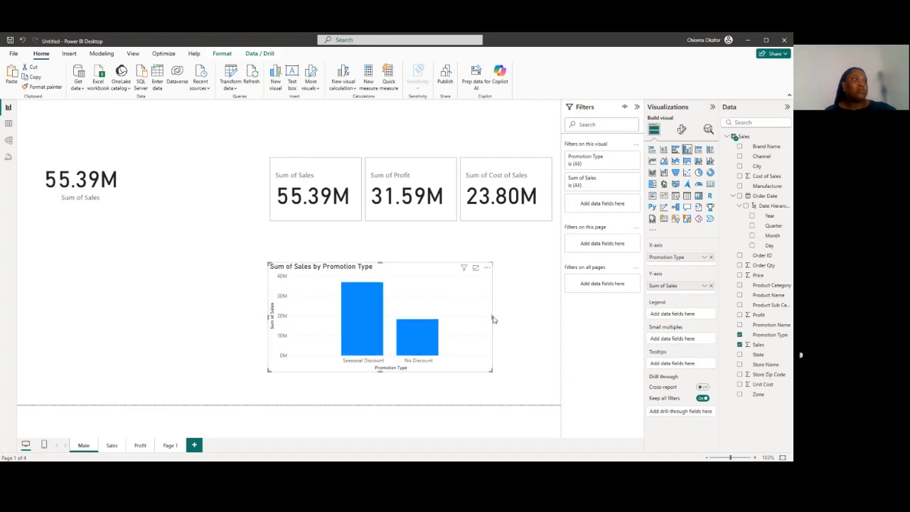
left_click_drag(491, 317, 516, 319)
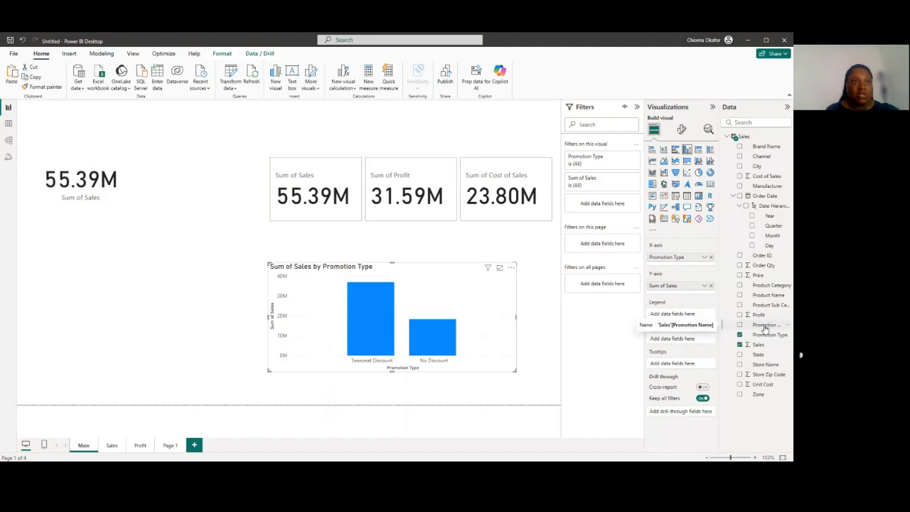
Split the promotion type chart by Promotion Name as the legend and enlarge the chart slightly towards its upper-left corner
left_click(739, 325)
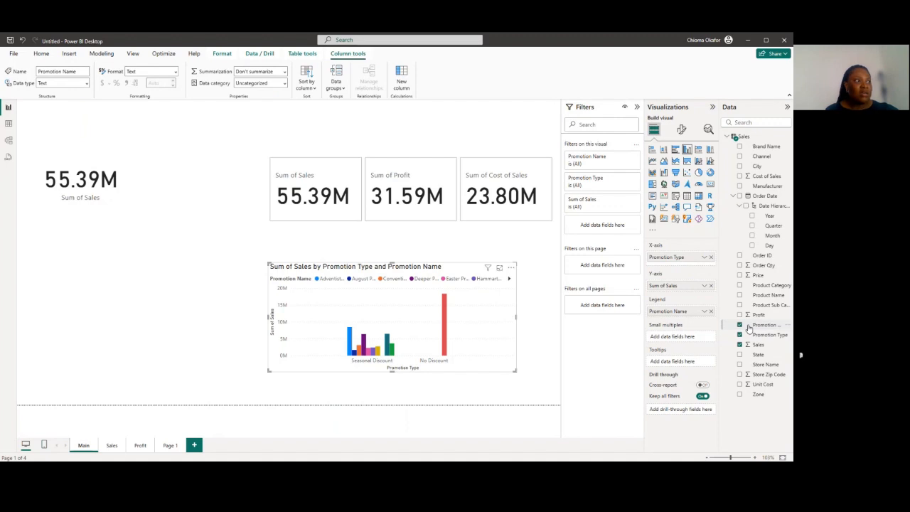
left_click_drag(268, 263, 262, 248)
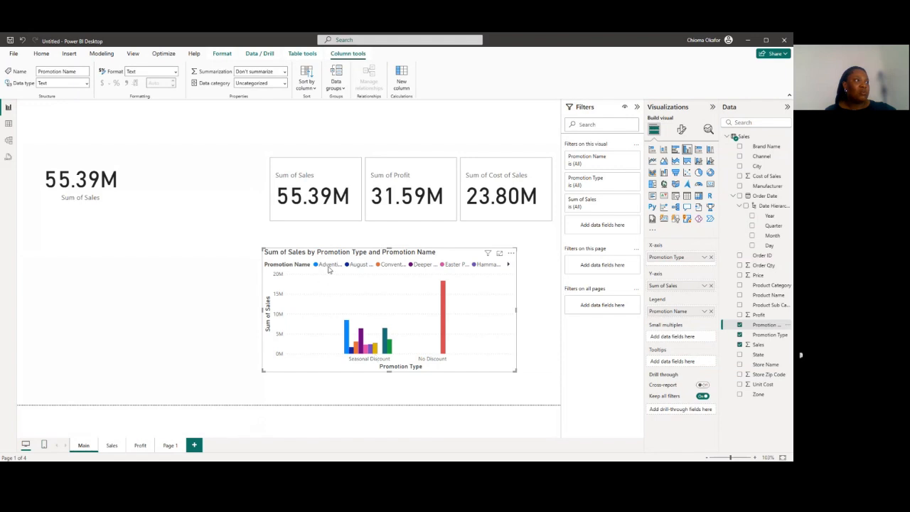
mouse_move(346, 325)
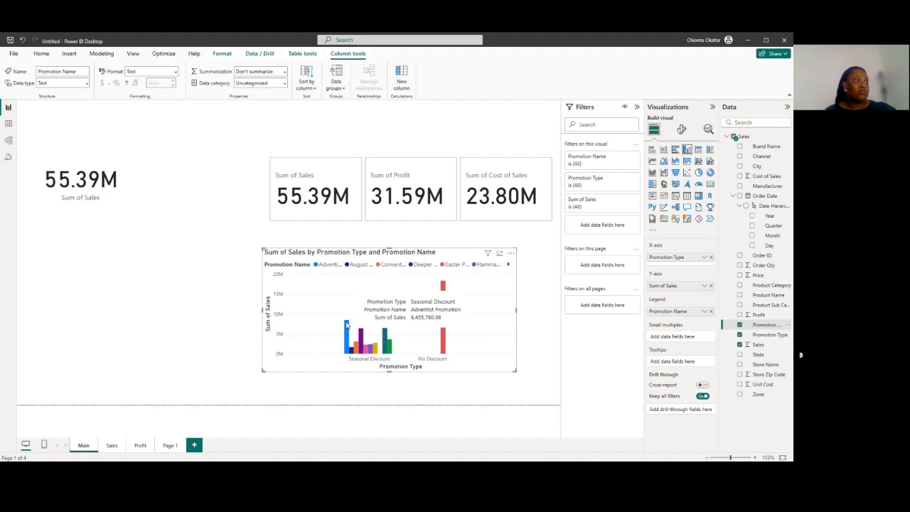
mouse_move(364, 338)
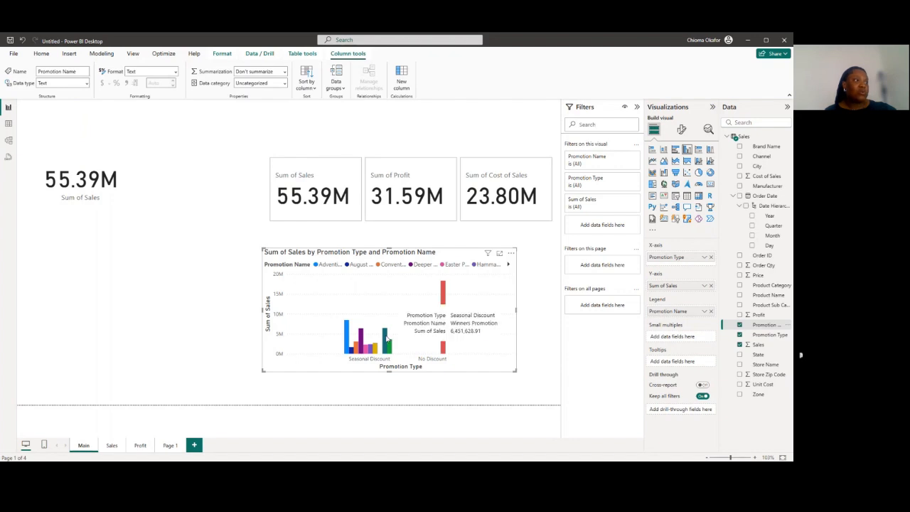
Add an empty button slicer and shape it into a wide, short strip along the top of the Main page above the cards
left_click(532, 300)
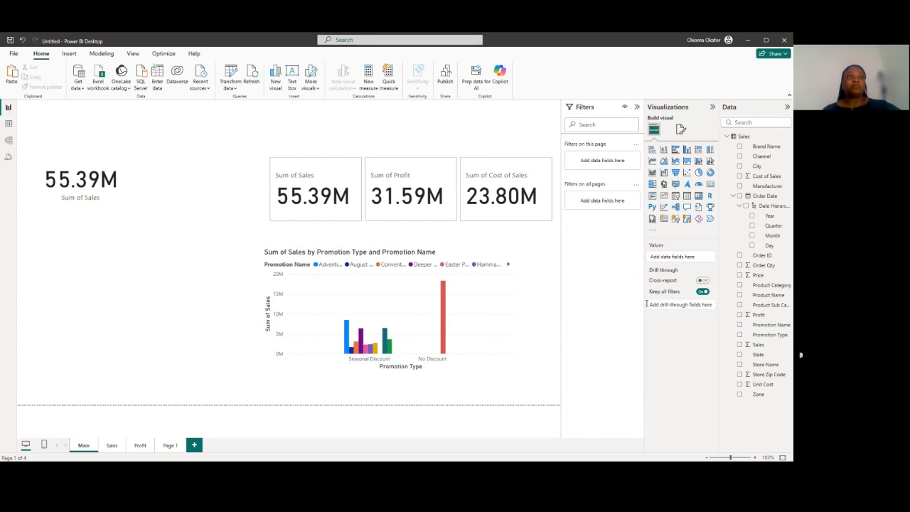
left_click(677, 219)
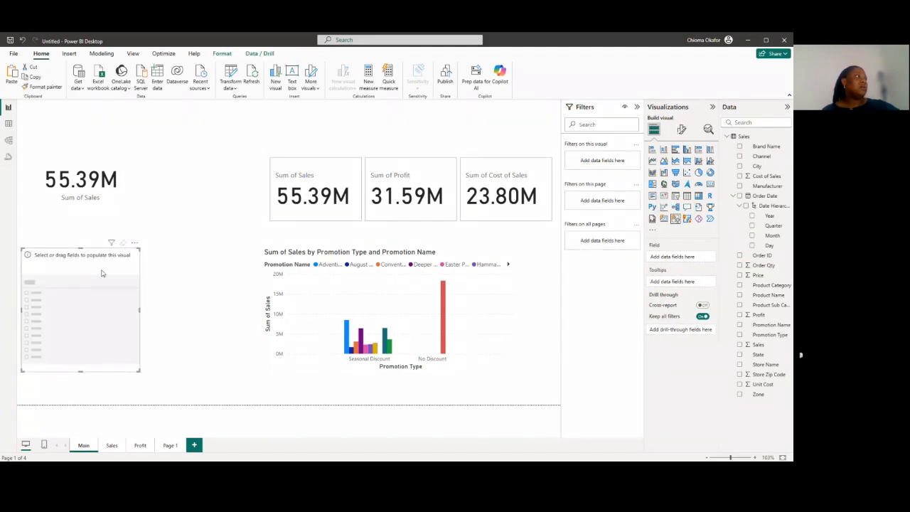
left_click_drag(105, 264, 206, 118)
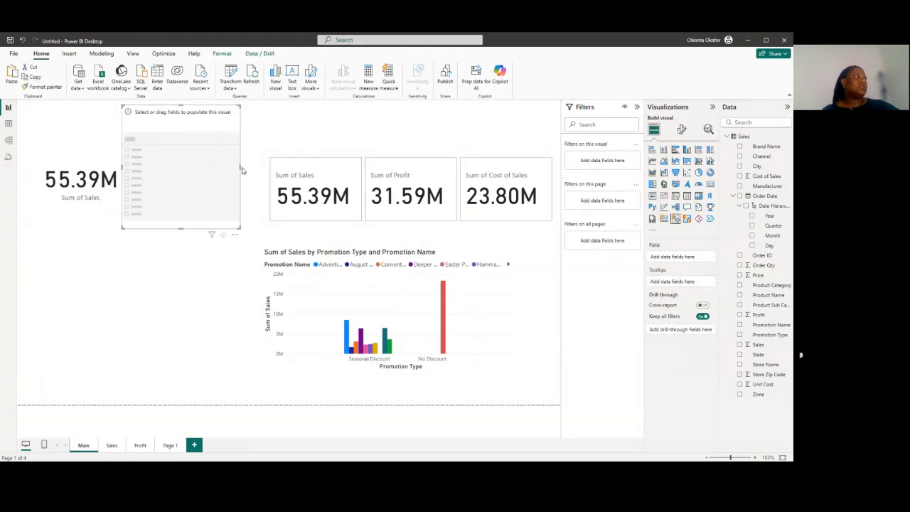
left_click_drag(242, 170, 414, 135)
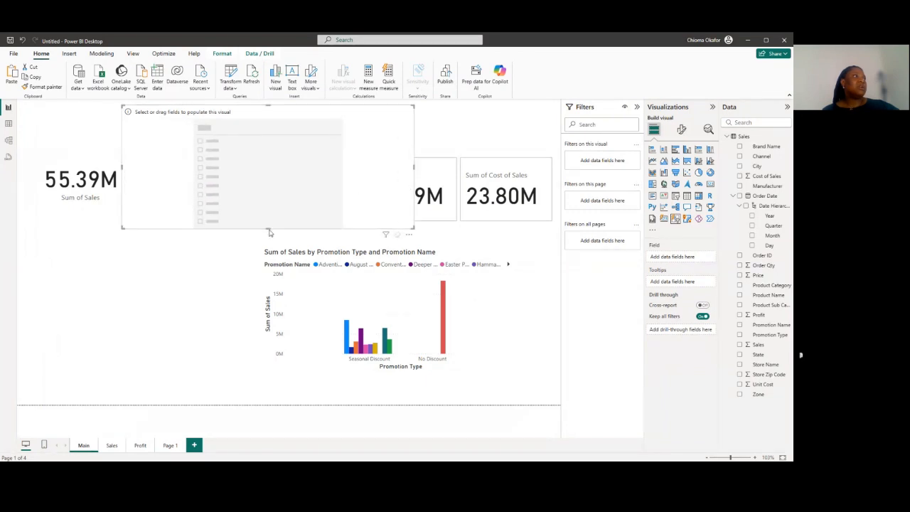
left_click_drag(269, 232, 270, 143)
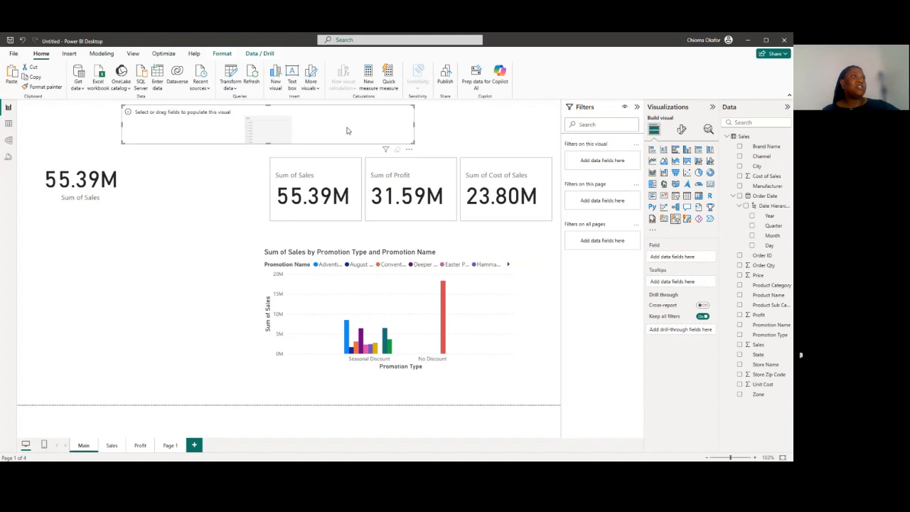
Align the empty button slicer directly above the three cards and populate it with the Channel field
left_click_drag(347, 131, 486, 135)
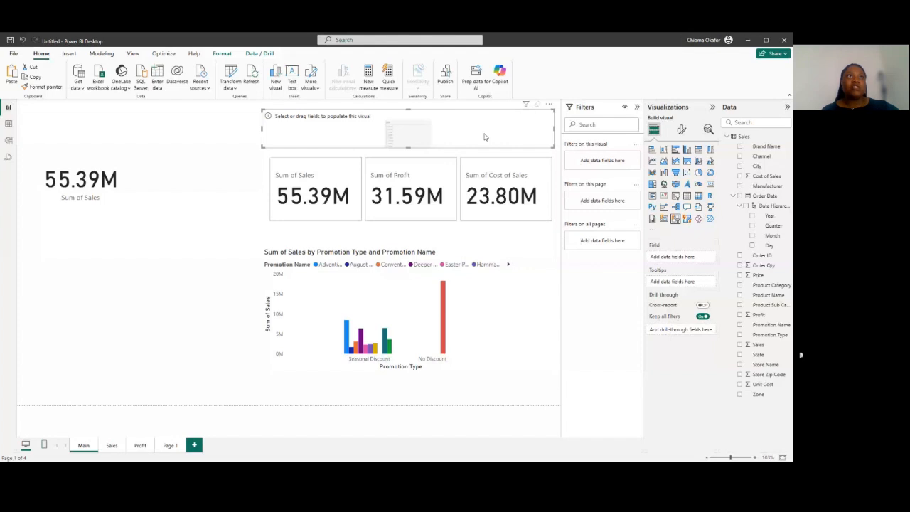
left_click(740, 155)
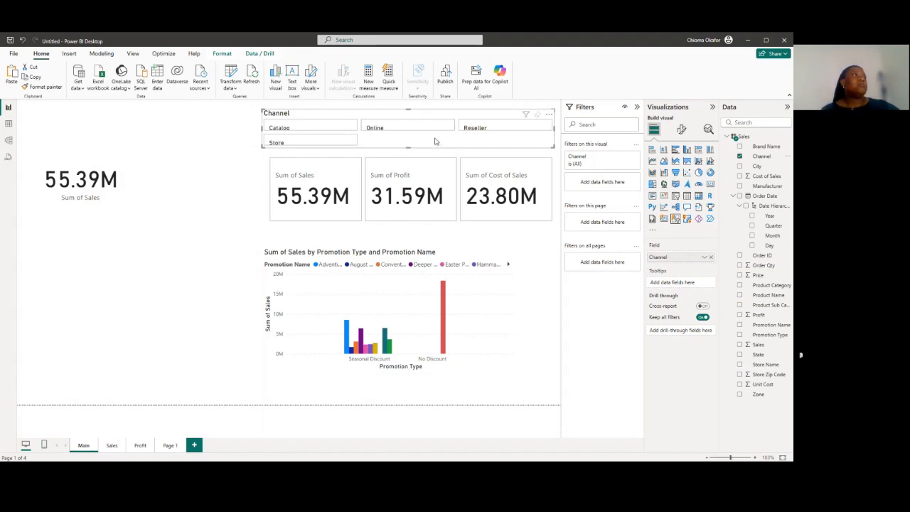
Set the Channel slicer's layout to show 4 columns so all channel buttons sit in one row
left_click(681, 131)
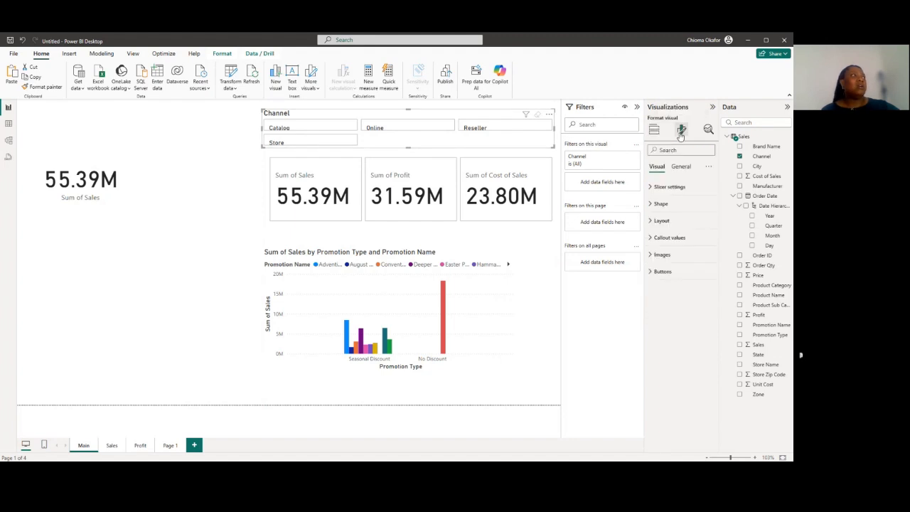
left_click(649, 222)
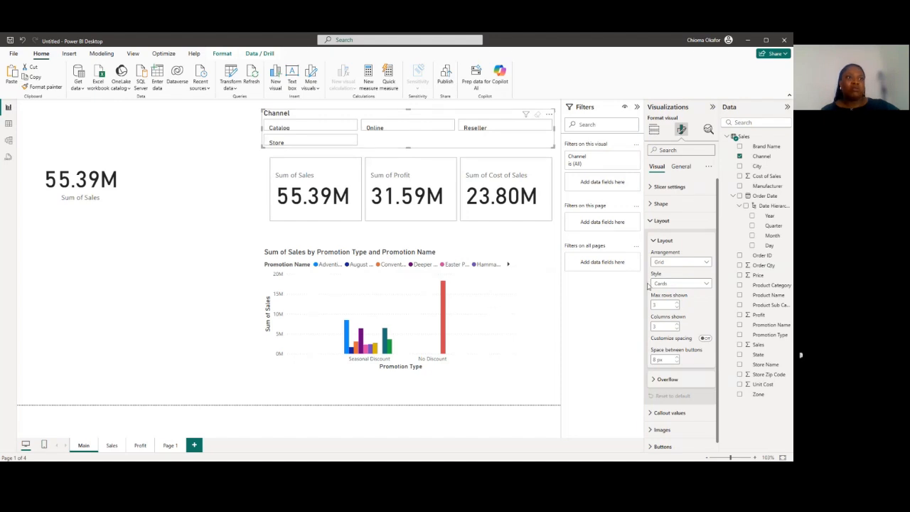
left_click(677, 325)
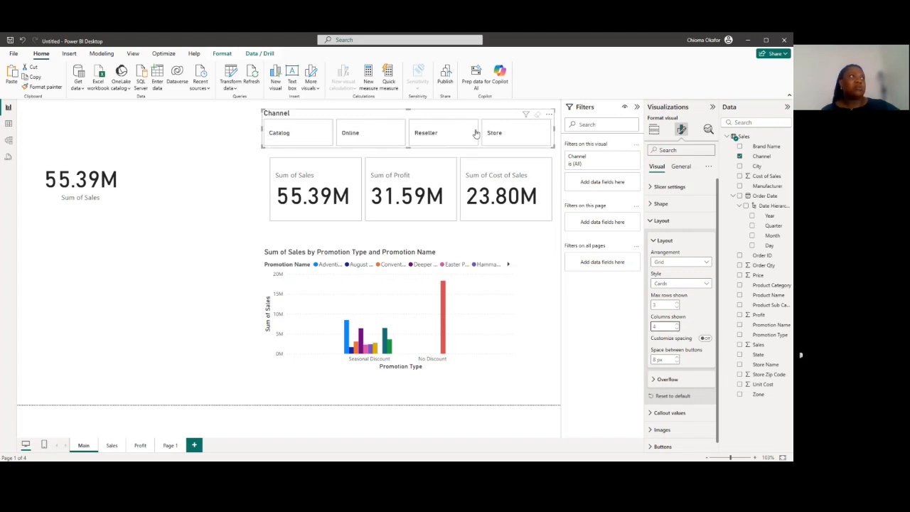
left_click(650, 223)
Fill the Channel slicer's buttons with a light grey from the theme colors and deselect the slicer
left_click(650, 206)
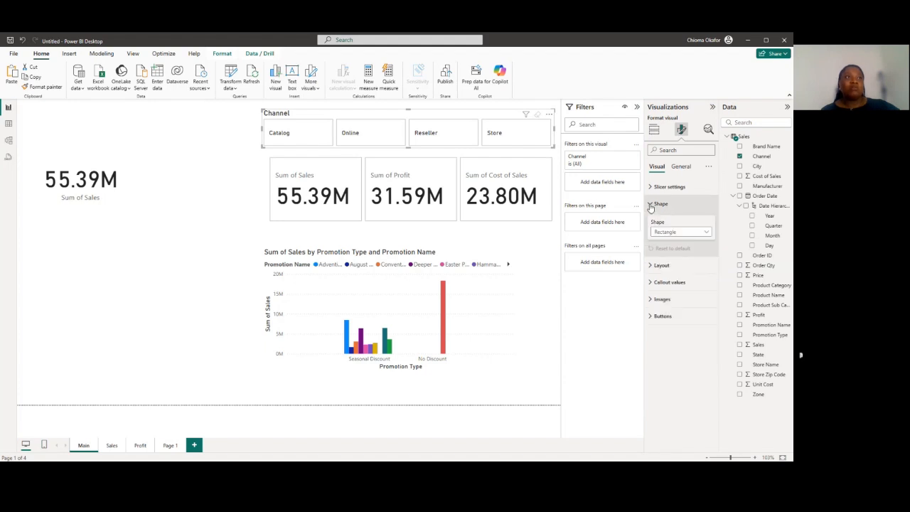
left_click(650, 205)
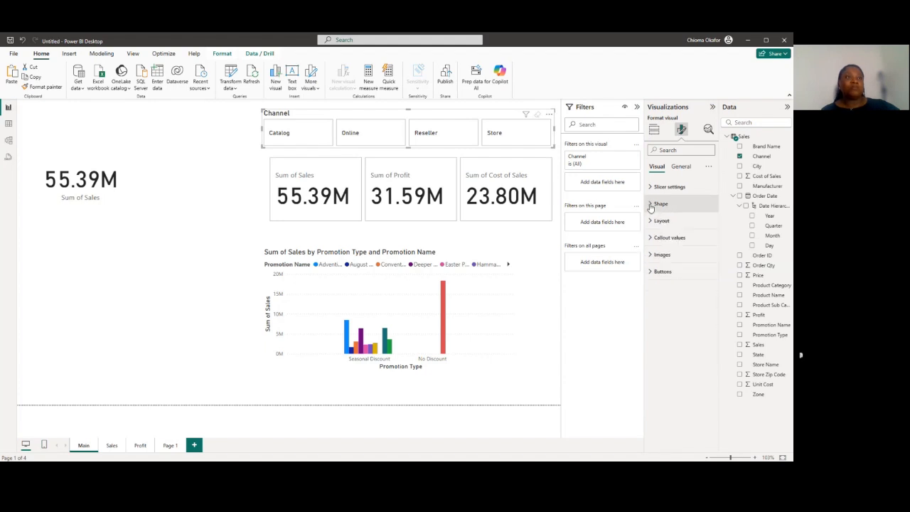
left_click(653, 271)
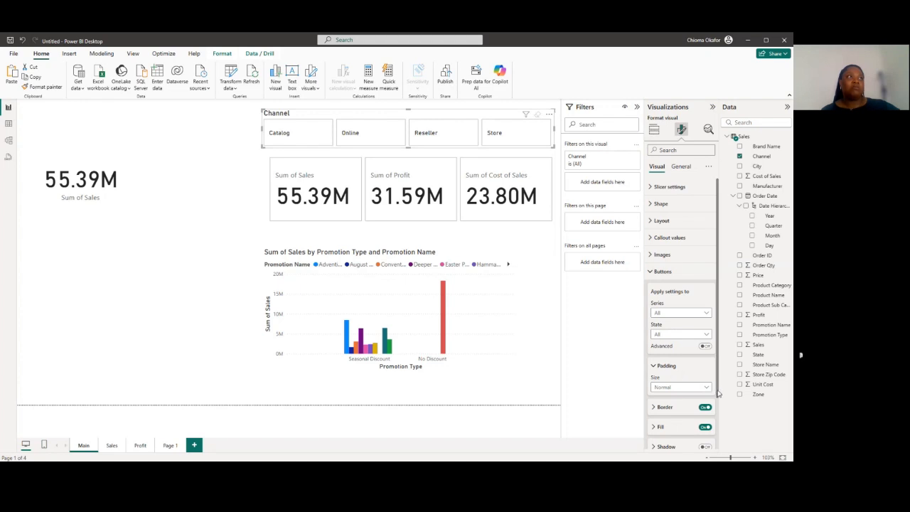
scroll(652, 391, "down", 1)
left_click(652, 391)
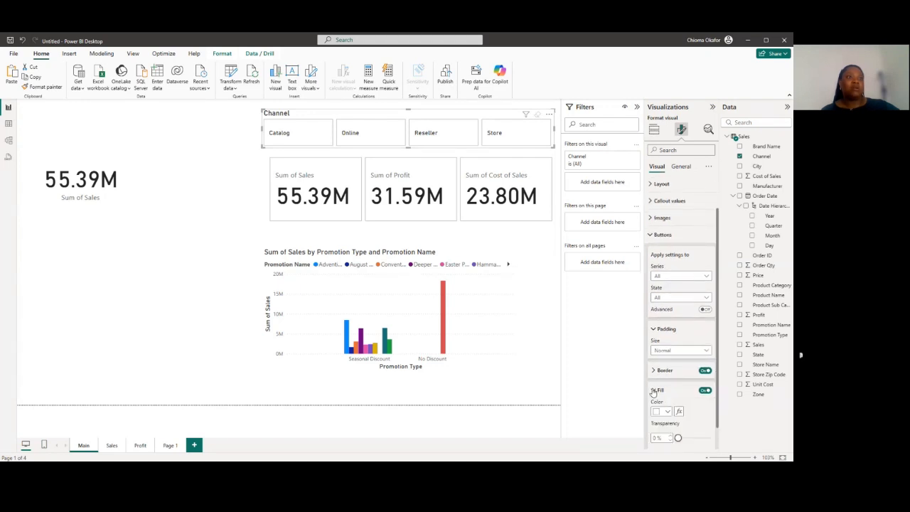
scroll(674, 367, "down", 2)
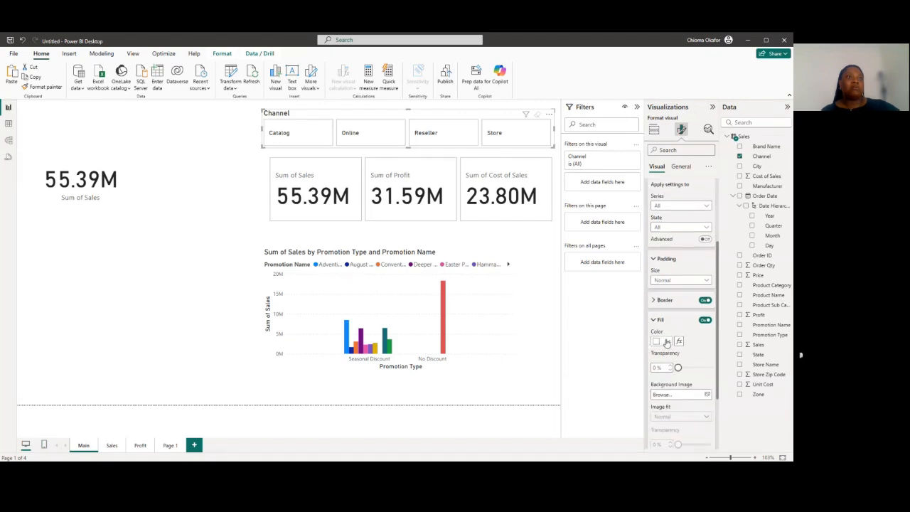
left_click(667, 342)
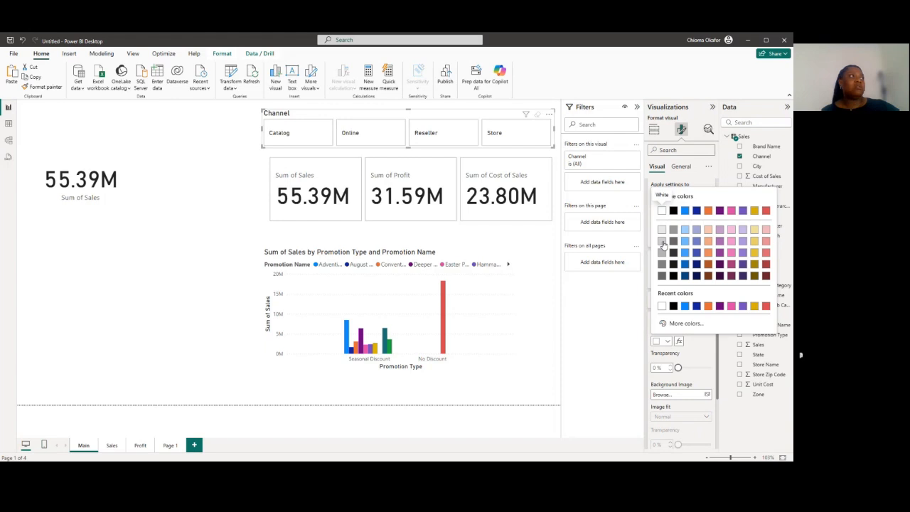
left_click(662, 242)
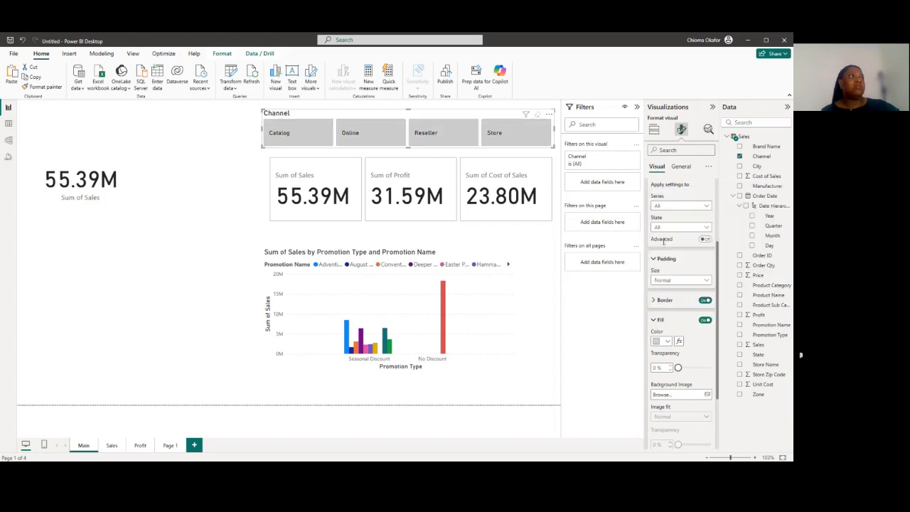
left_click(216, 159)
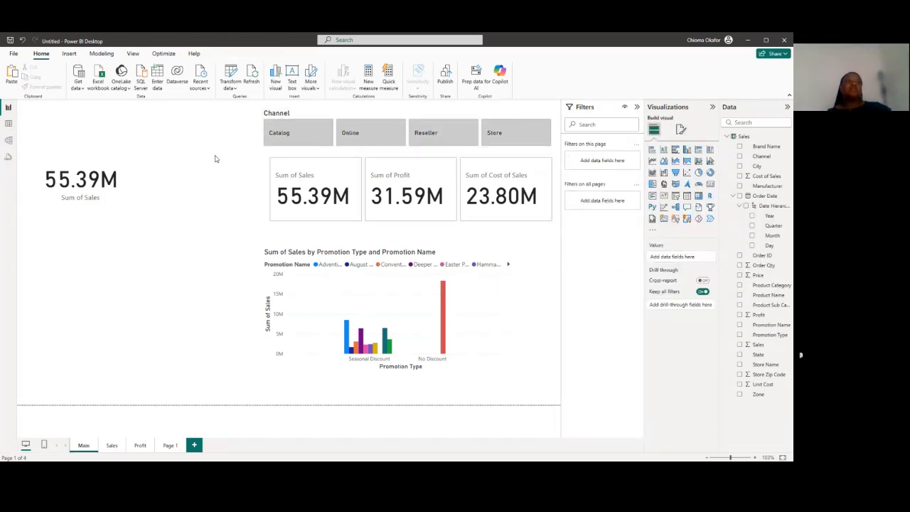
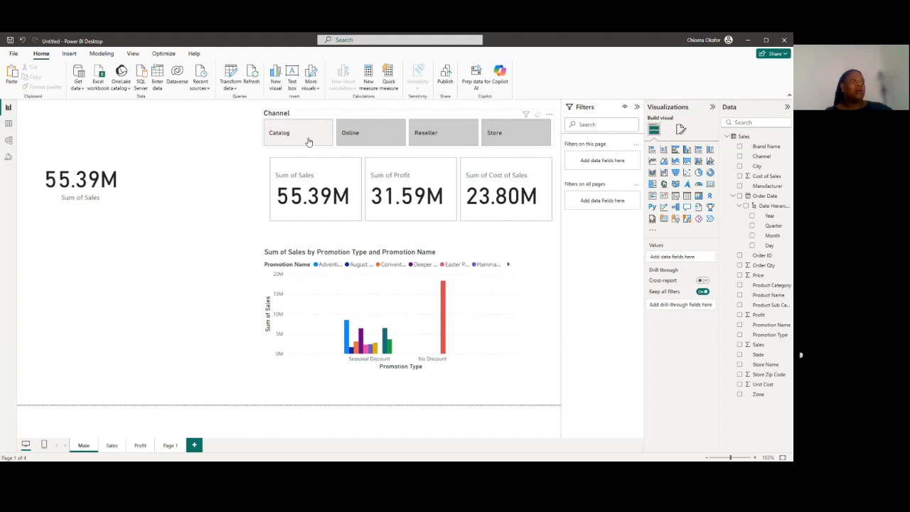
Test the Channel slicer by filtering the Main page by Catalog, Online, Reseller and Store in turn, ending with the slicer deselected
left_click(309, 142)
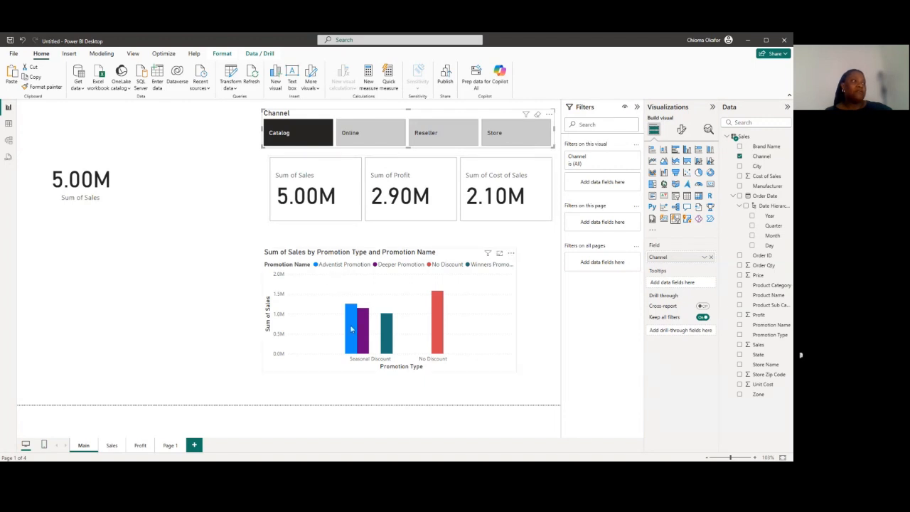
mouse_move(353, 330)
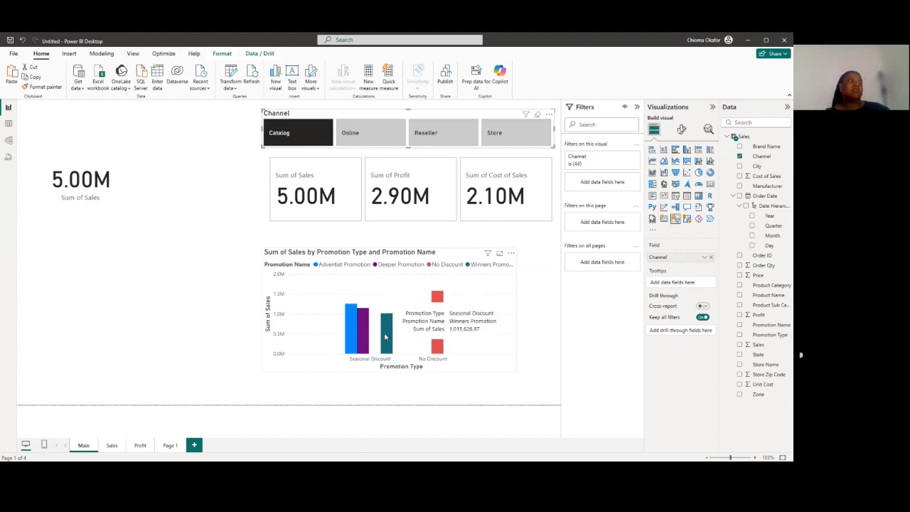
left_click(376, 139)
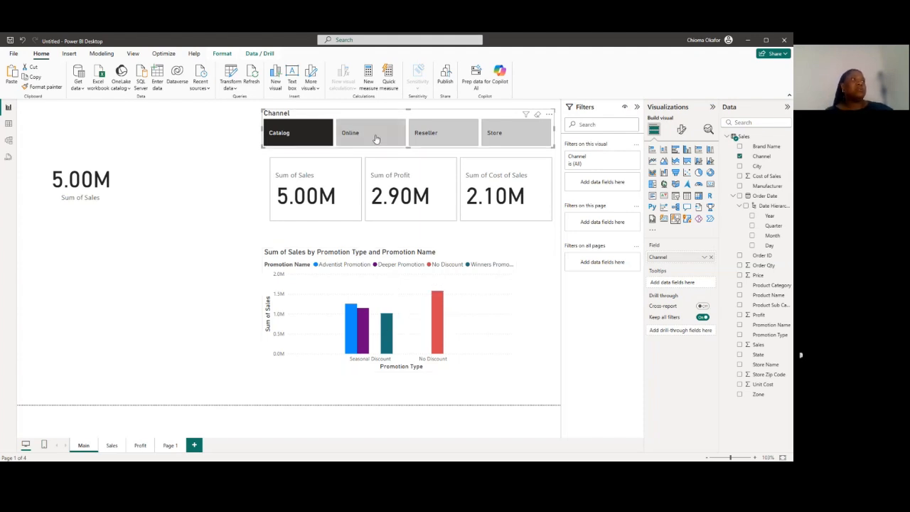
left_click(441, 139)
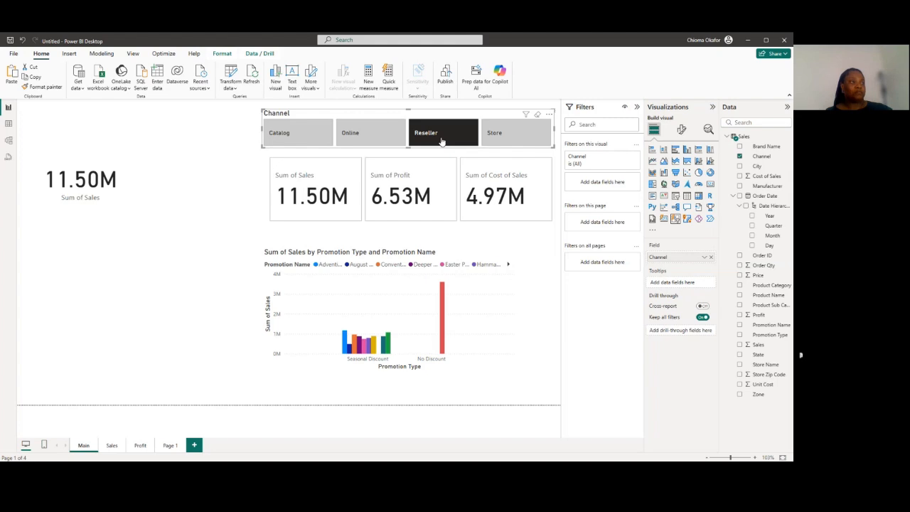
left_click(508, 142)
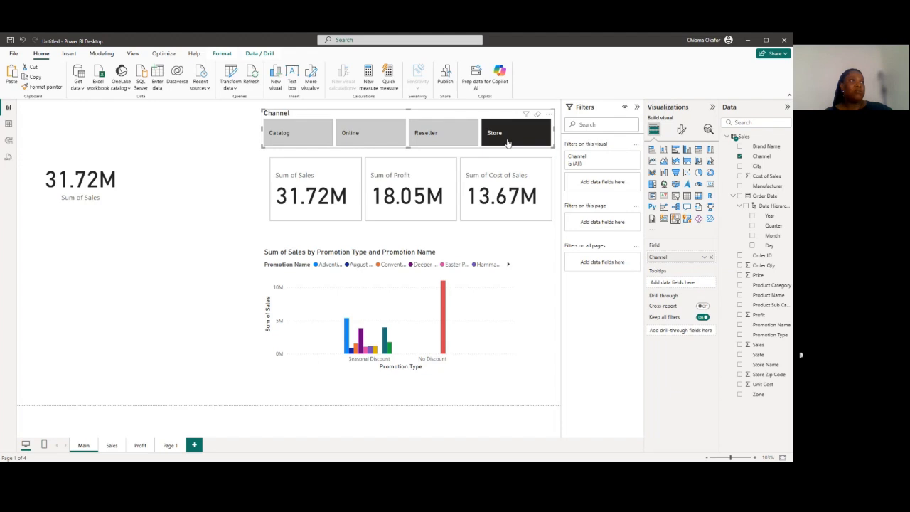
left_click(178, 232)
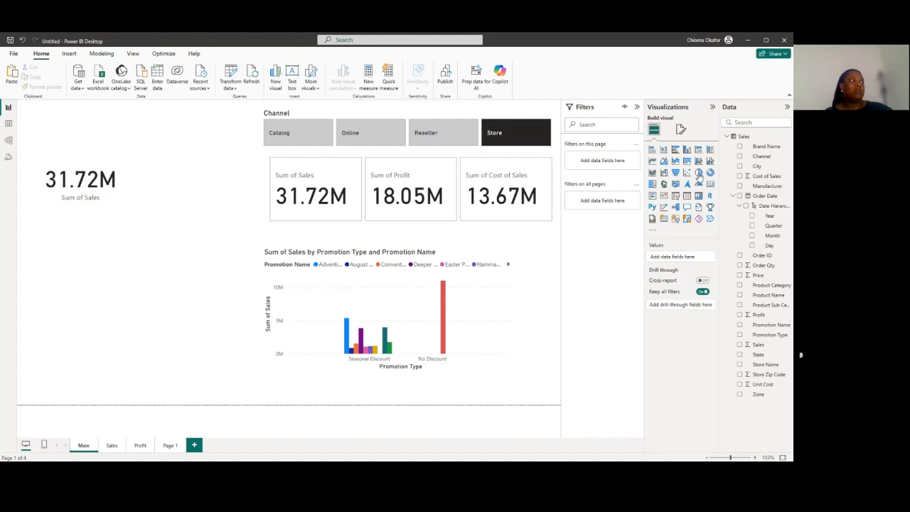
Add a pie chart of Sales by Channel to the Main page, clear the slicer's Store selection and enlarge the chart slightly
left_click(699, 175)
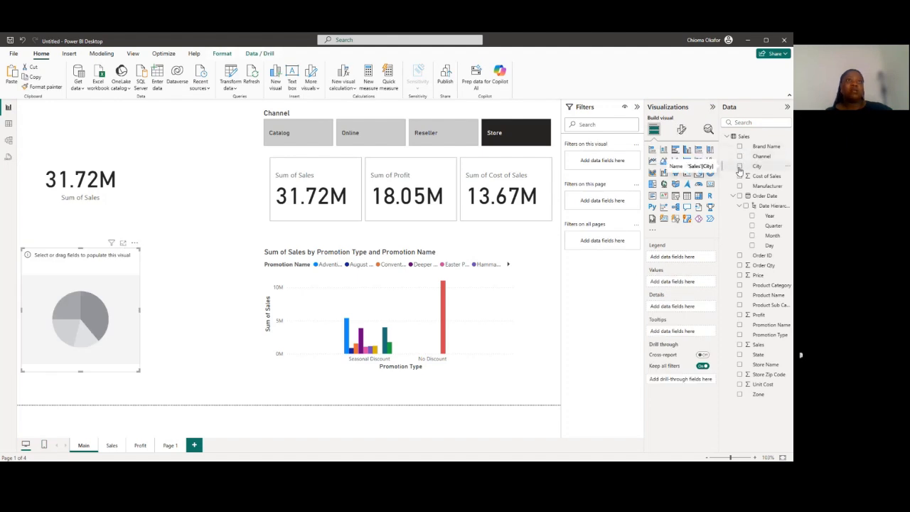
left_click(740, 155)
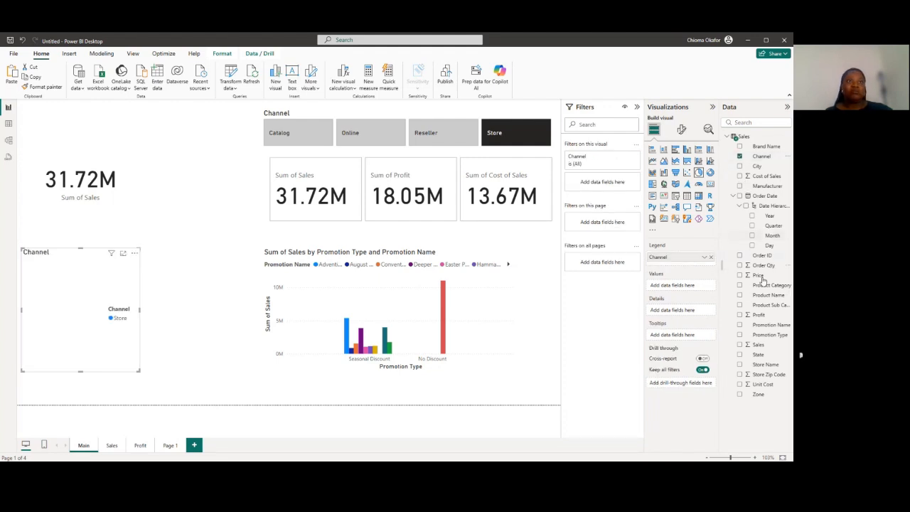
left_click(739, 345)
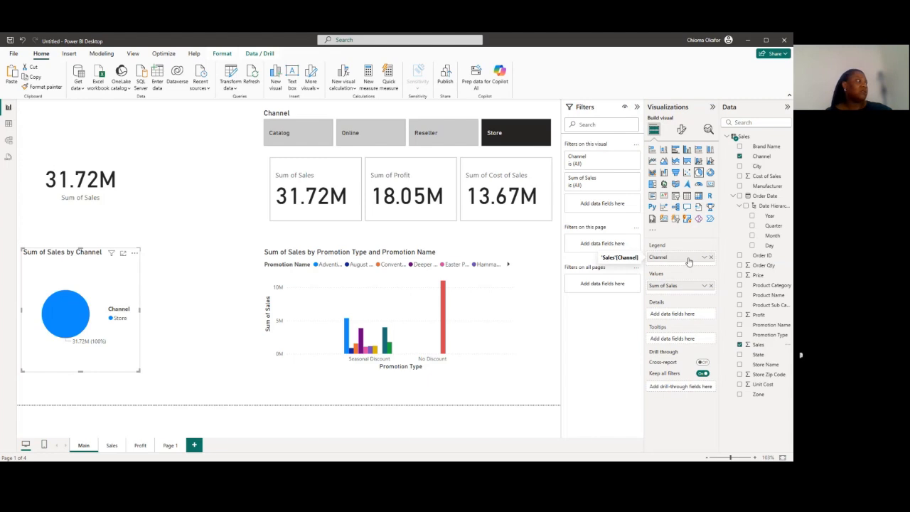
left_click(500, 138)
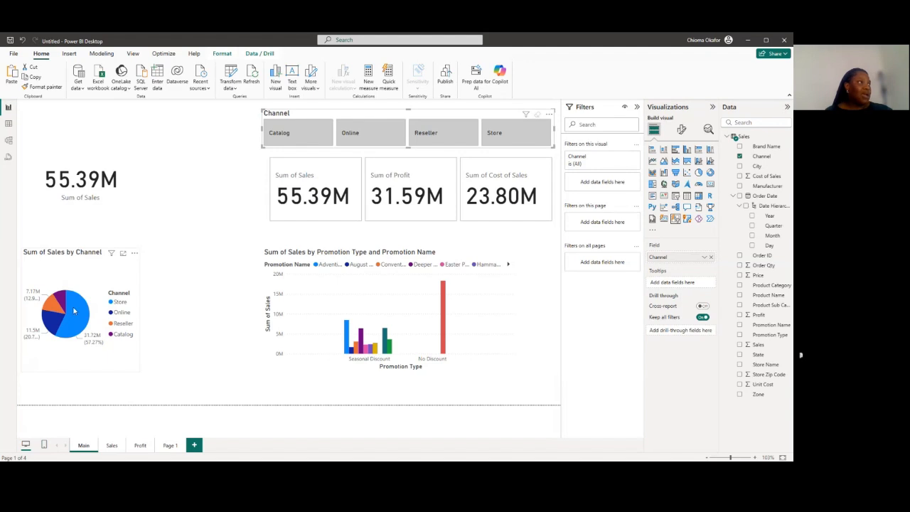
left_click(136, 267)
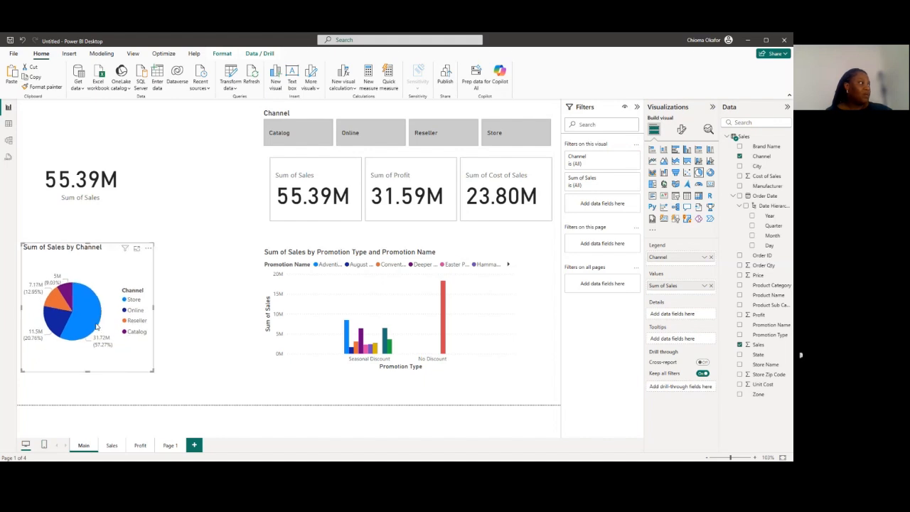
Examine the pie chart's channel slices and filter the Main page by Store to check how the chart responds
mouse_move(97, 327)
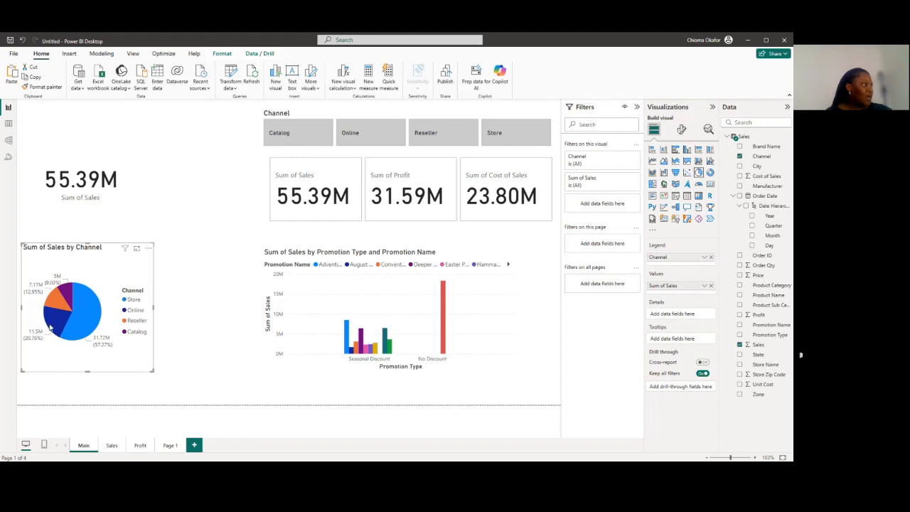
mouse_move(51, 327)
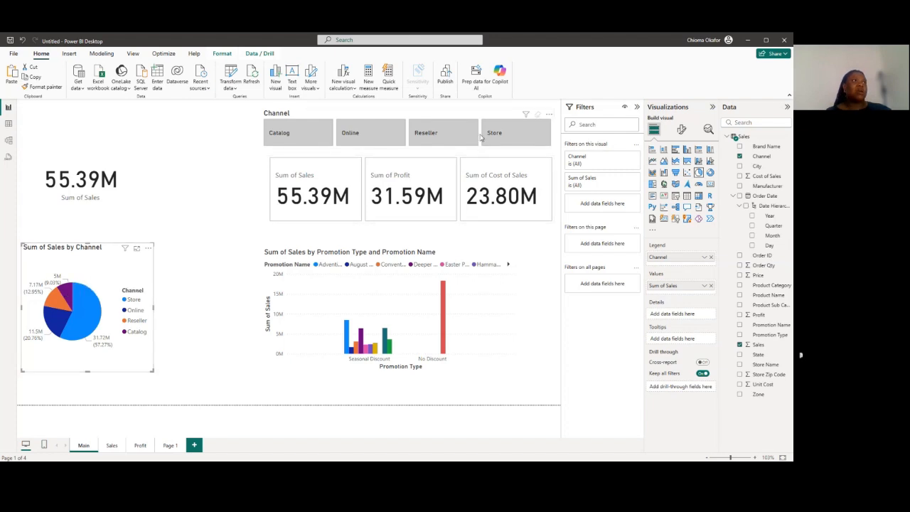
left_click(500, 135)
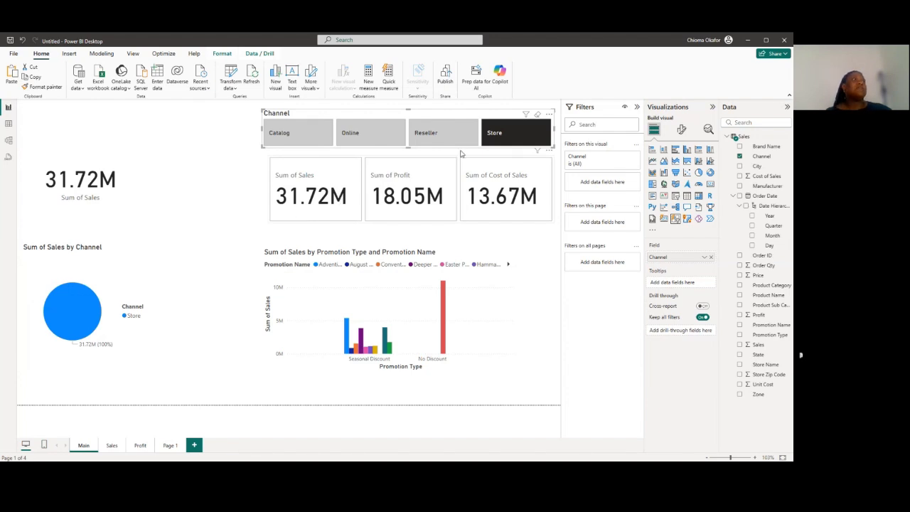
left_click(190, 193)
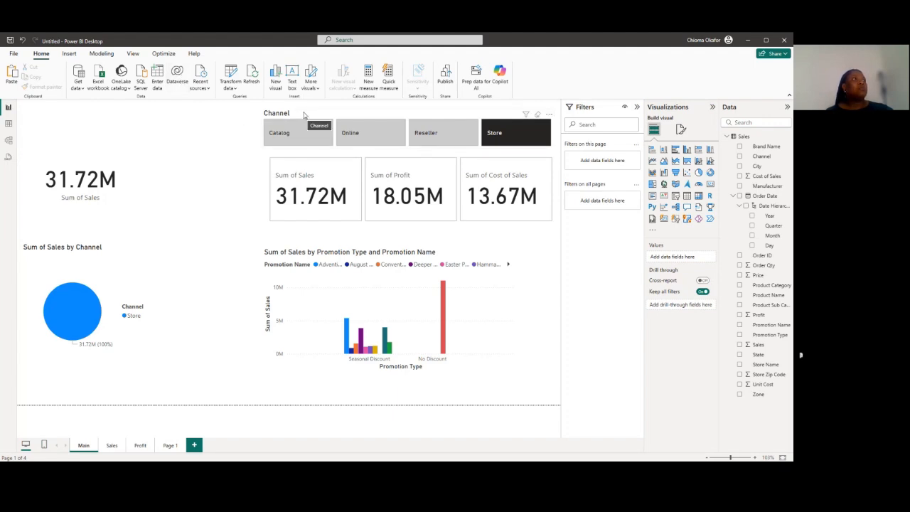
On the Sales page, move the Sum of Sales by Year chart down and narrow it so it clears the city map
left_click(112, 448)
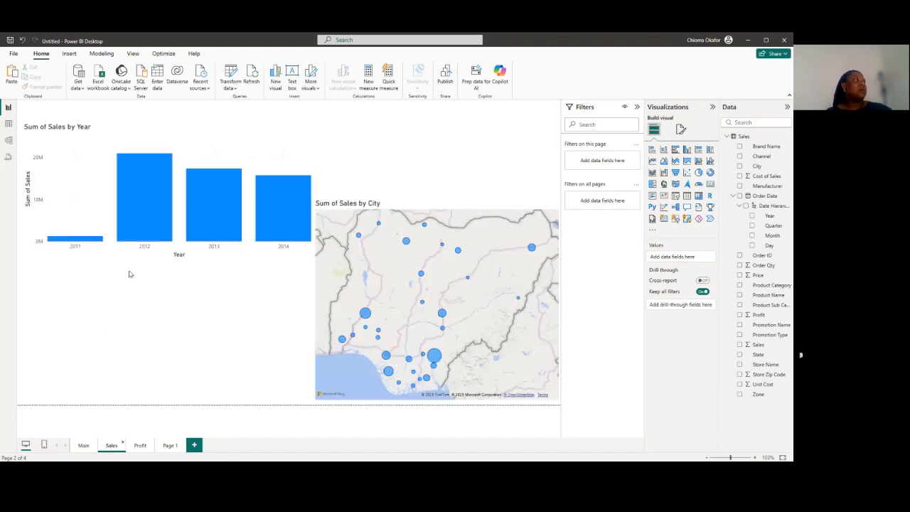
left_click_drag(153, 196, 161, 326)
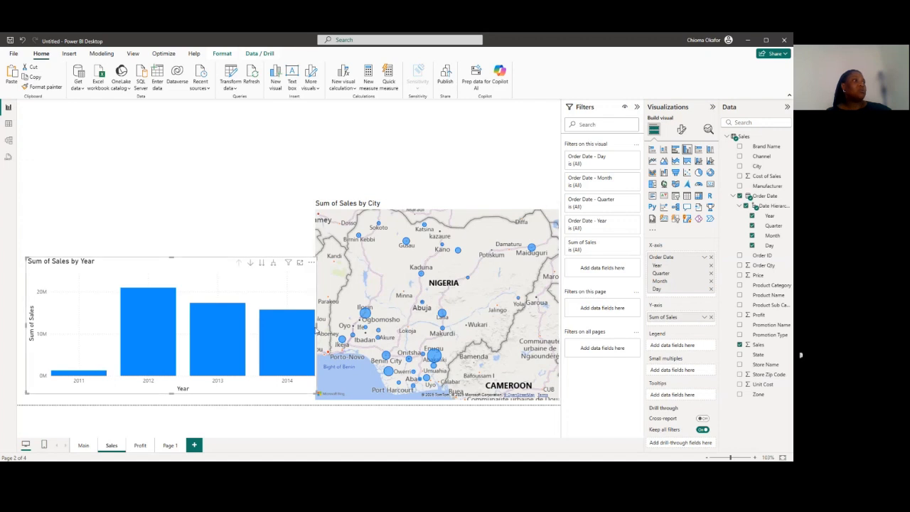
left_click_drag(316, 329, 295, 329)
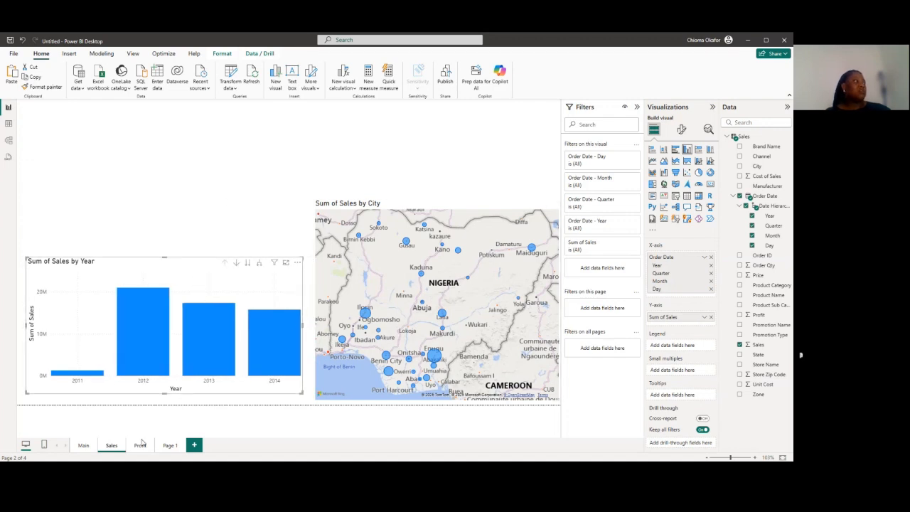
Return to the Main page, dismiss the clipboard permission request and copy the Channel slicer as a visual
left_click(83, 449)
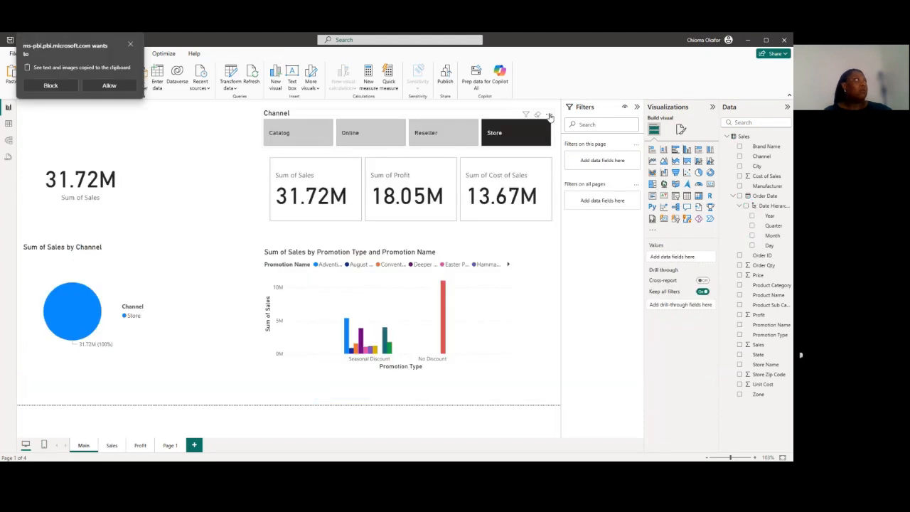
left_click(133, 47)
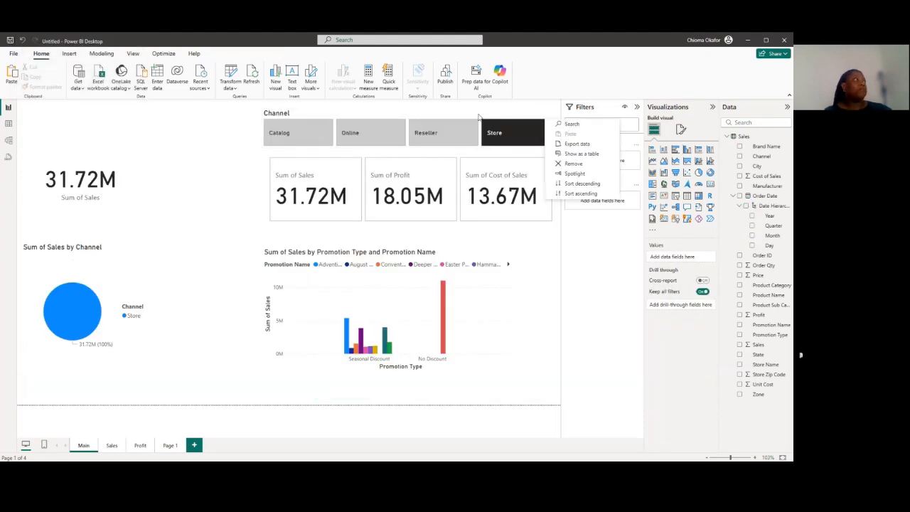
left_click(140, 155)
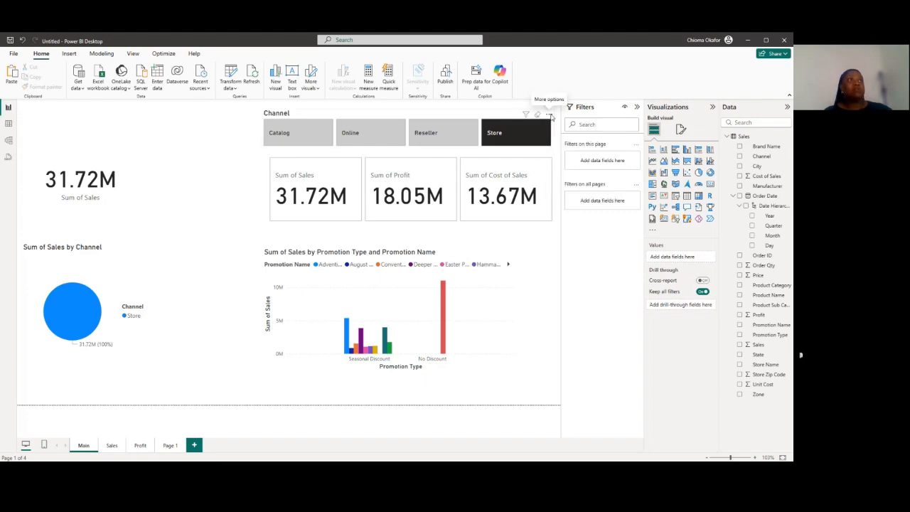
left_click(550, 116)
mouse_move(601, 121)
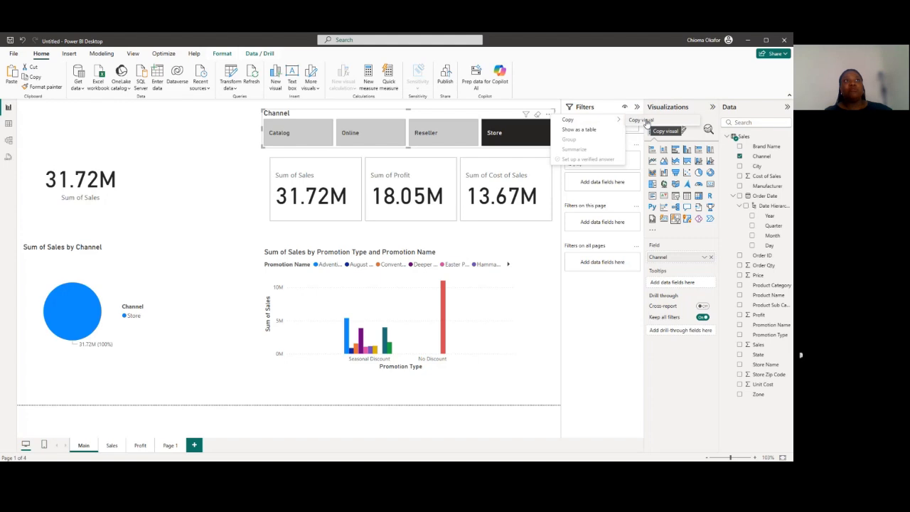
left_click(642, 120)
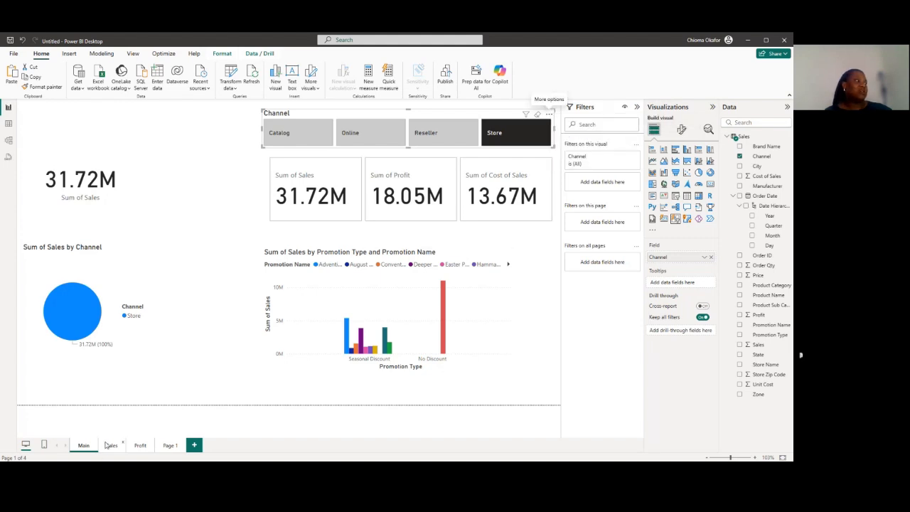
Paste the Channel slicer onto the Sales page and keep it in sync with the original
left_click(108, 445)
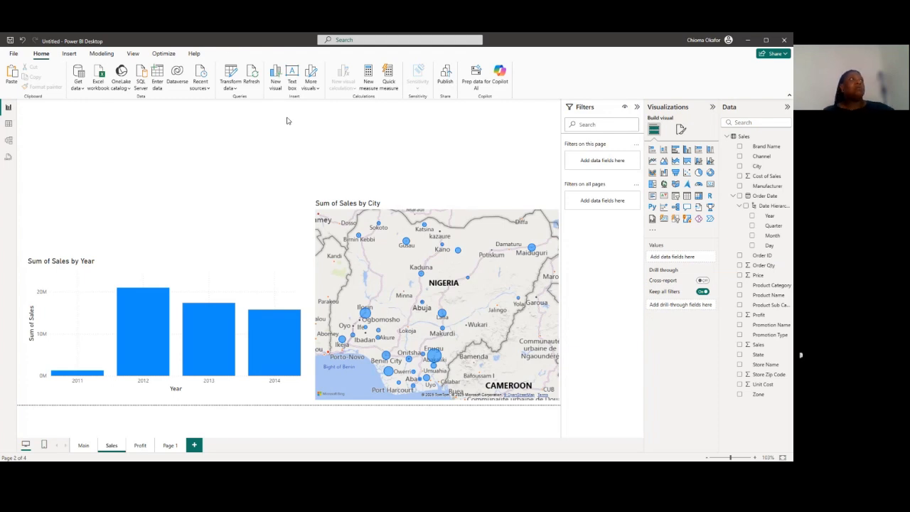
key("ctrl+v")
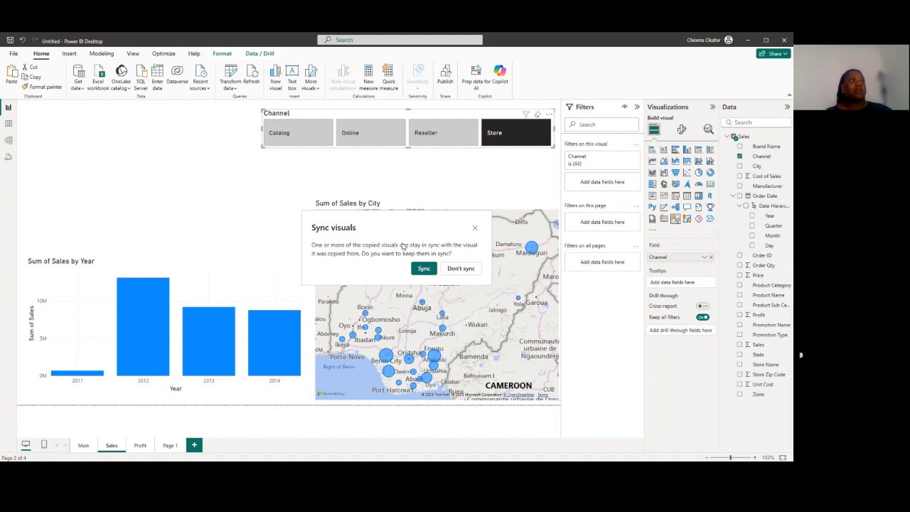
left_click(422, 269)
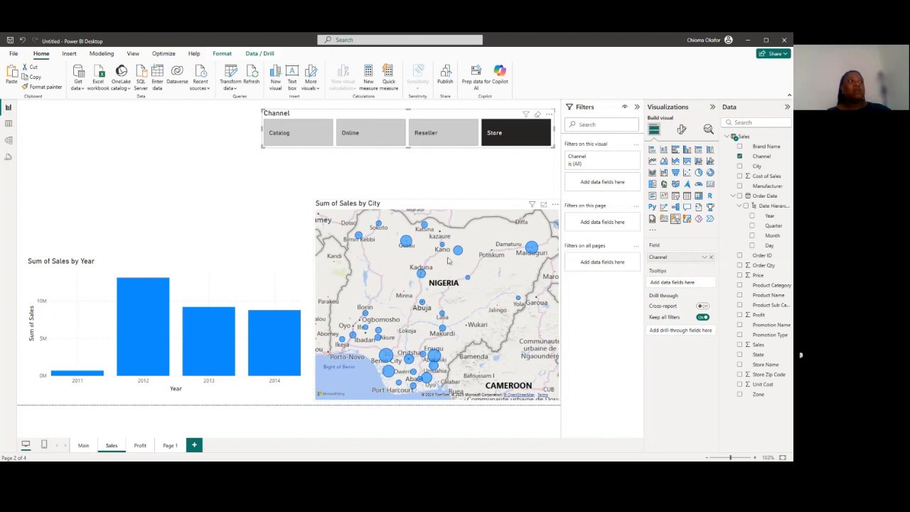
Check the slicer sync by choosing Reseller on the Sales page and Catalog on the Main page, viewing the other page each time
left_click(453, 136)
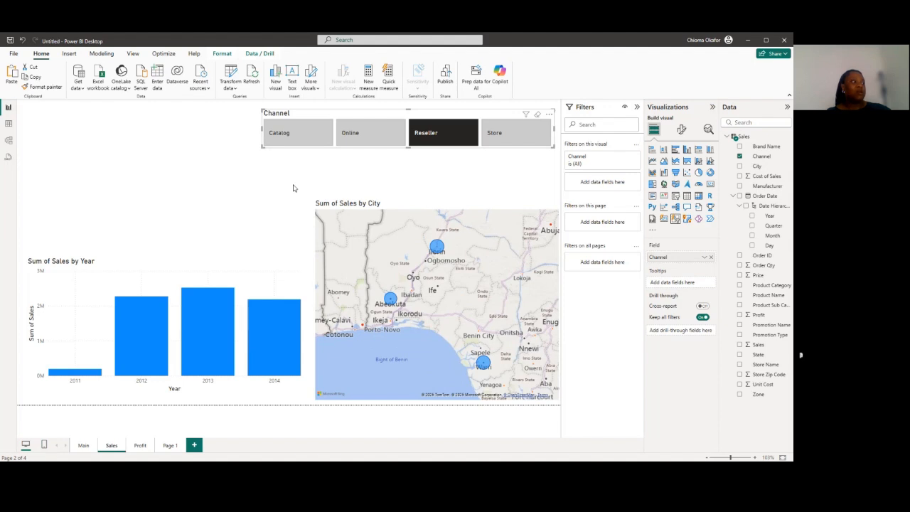
left_click(83, 446)
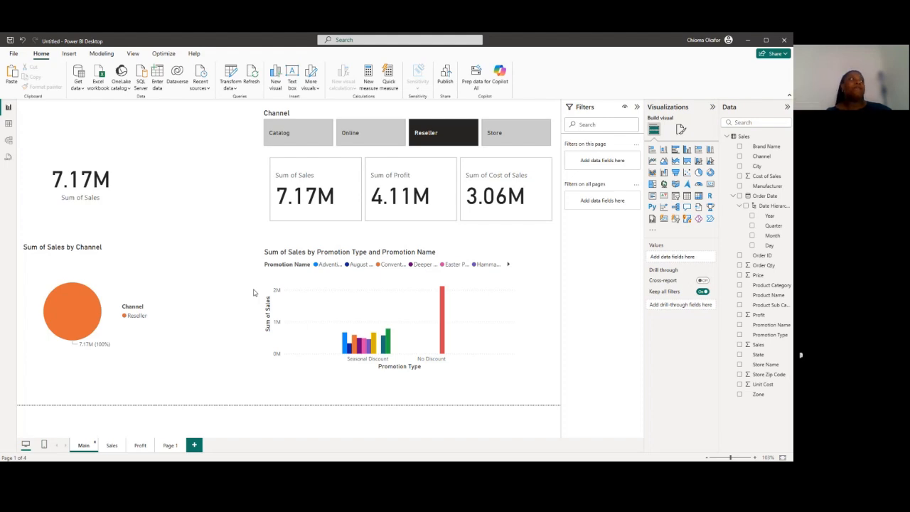
left_click(290, 141)
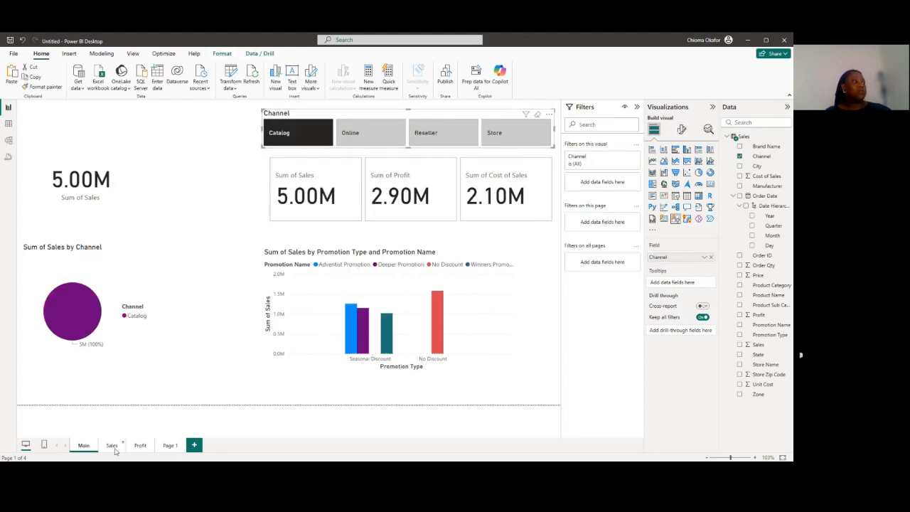
left_click(112, 446)
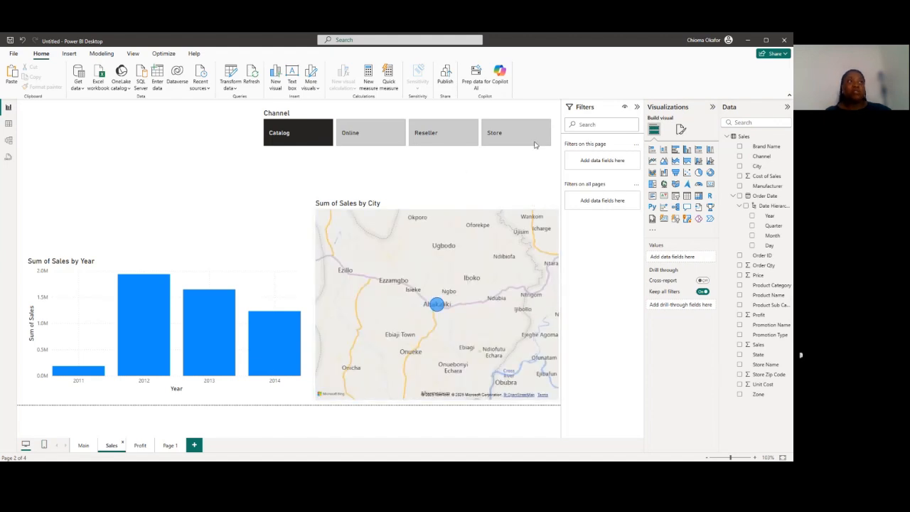
Copy the Channel slicer on the Sales page as a visual
left_click(549, 117)
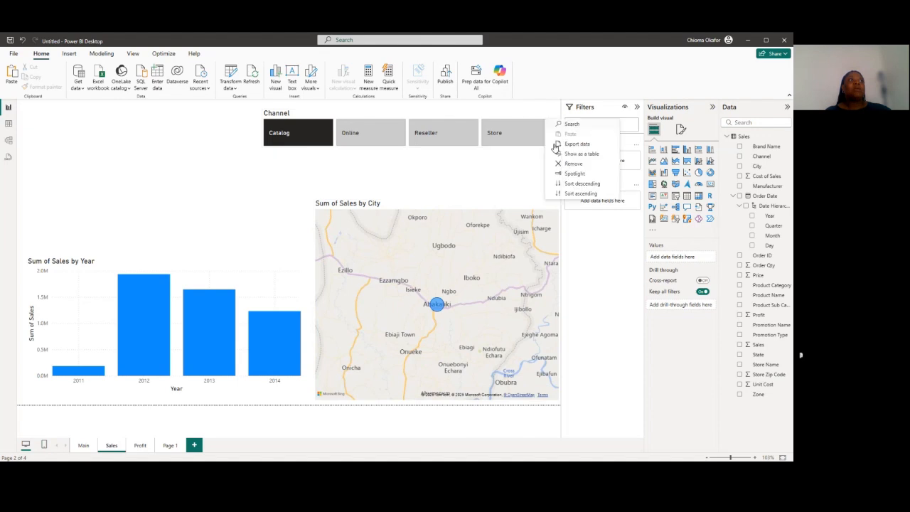
left_click(505, 168)
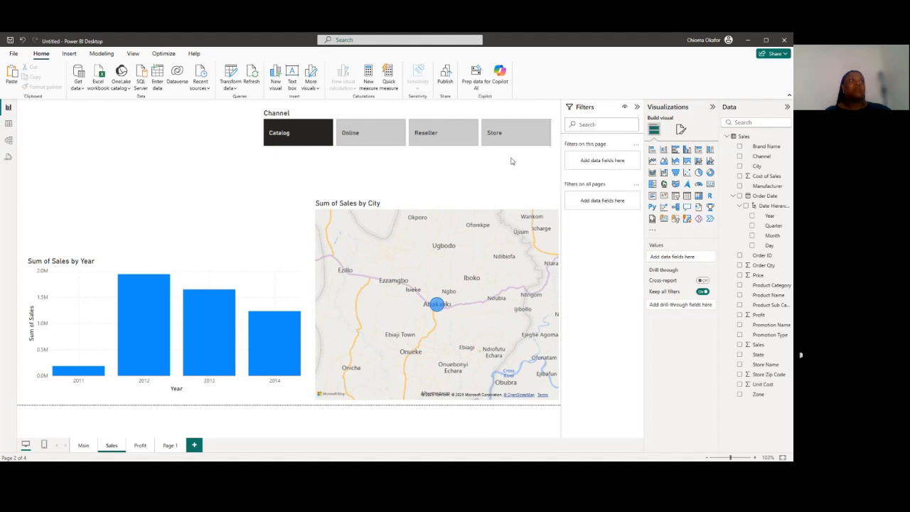
right_click(552, 119)
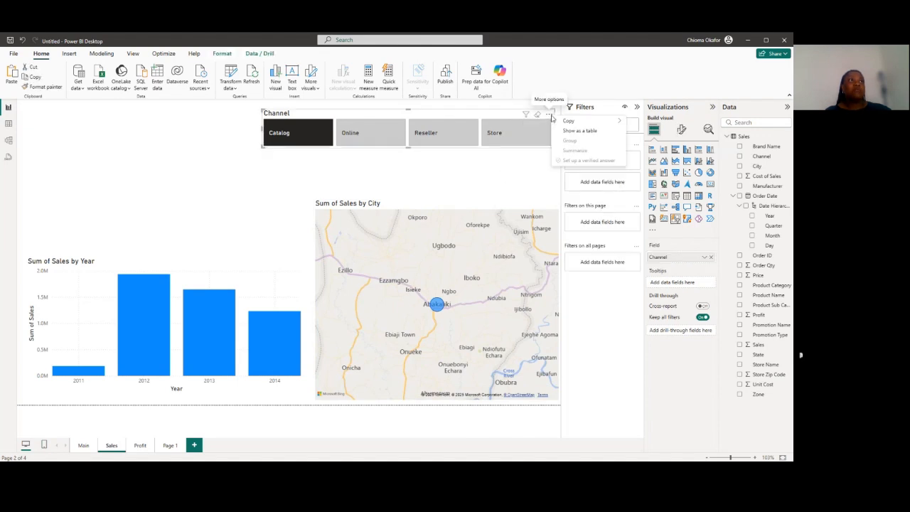
mouse_move(572, 121)
left_click(644, 122)
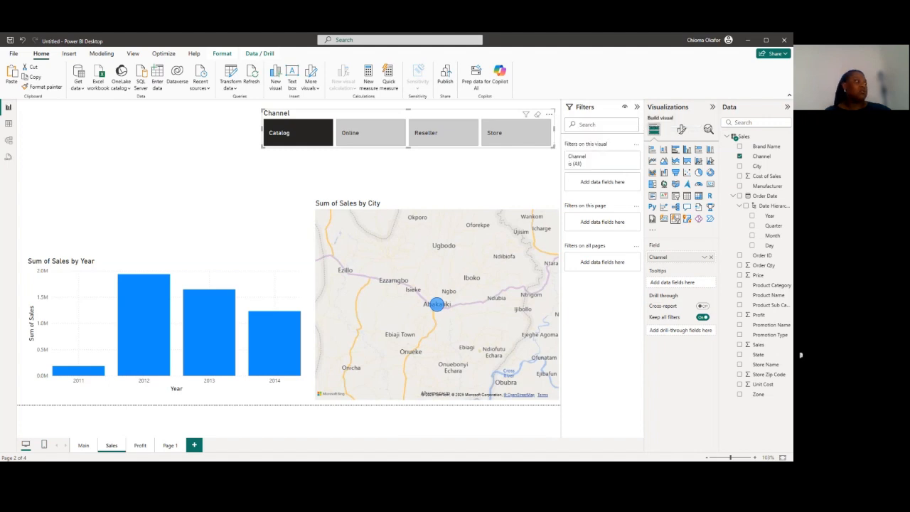
Paste the Channel slicer onto the Profit page without syncing it to the original
left_click(141, 446)
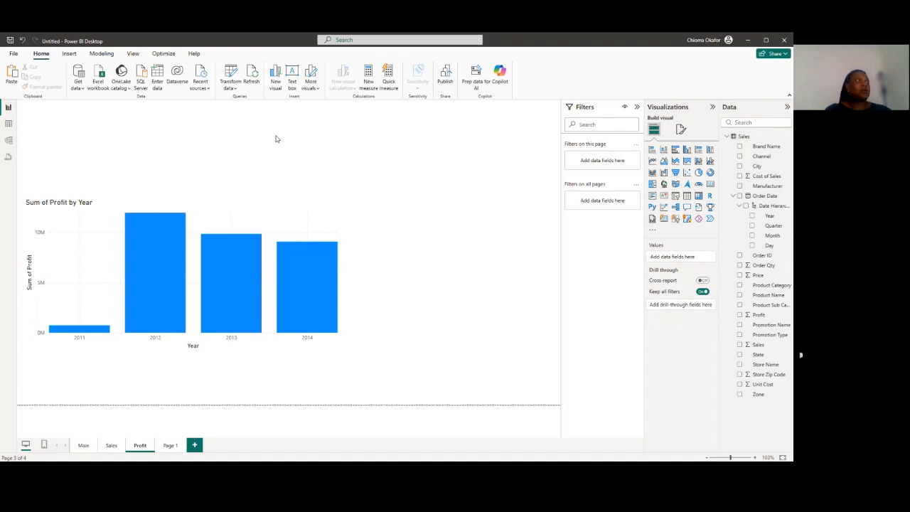
key("ctrl+v")
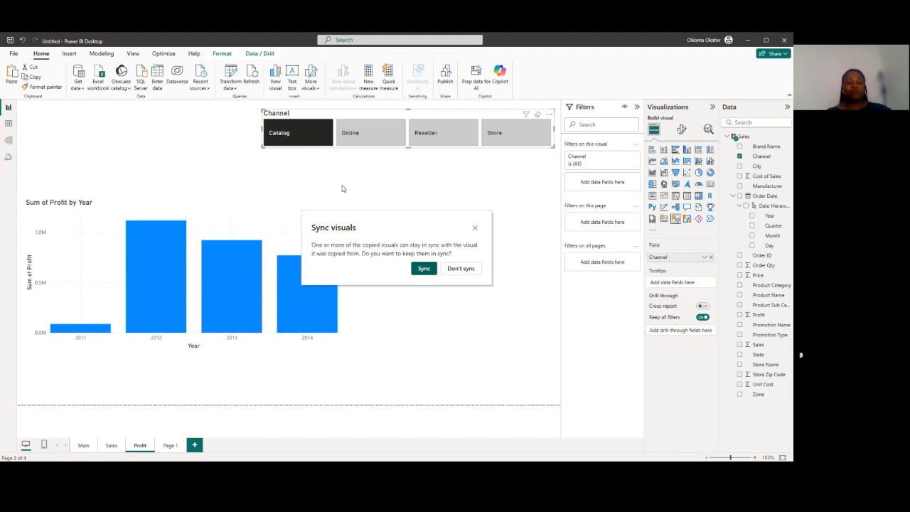
left_click(460, 268)
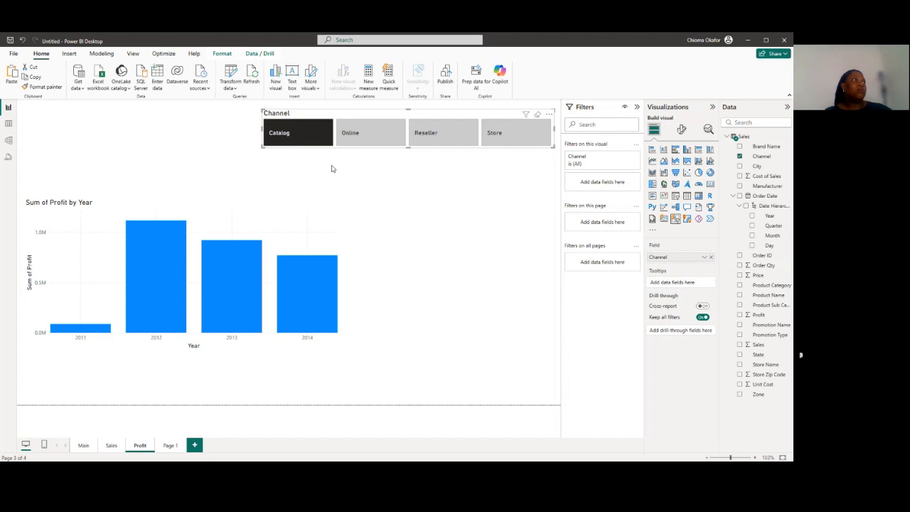
Test the unsynced slicer by choosing Online, Reseller and Online again on the Profit page, comparing with the Sales and Main pages
left_click(373, 138)
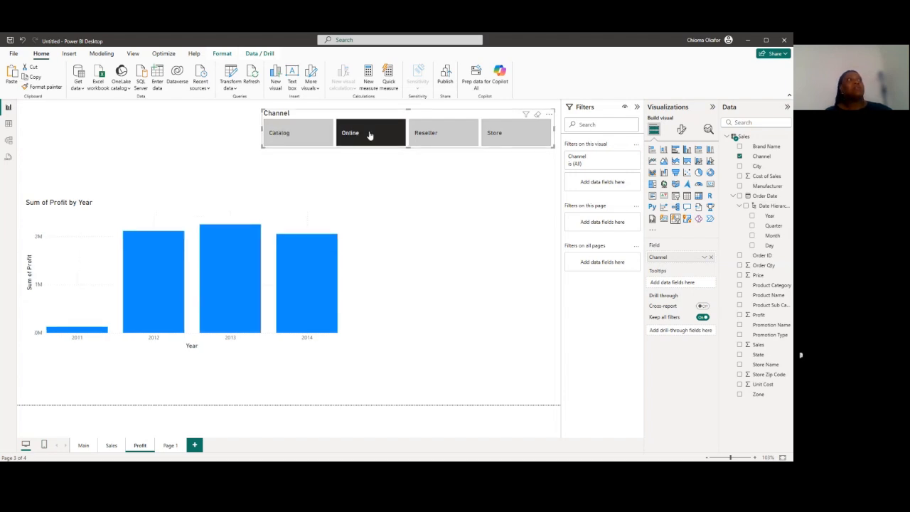
left_click(426, 133)
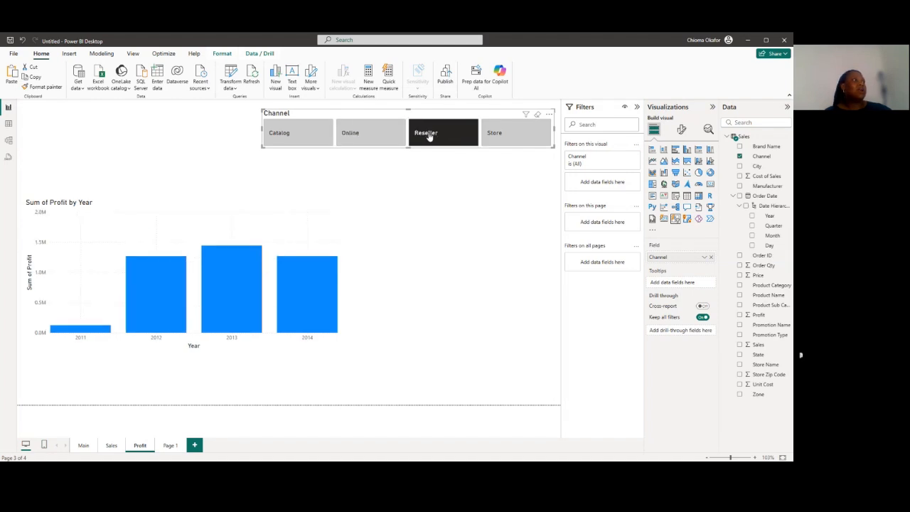
left_click(383, 140)
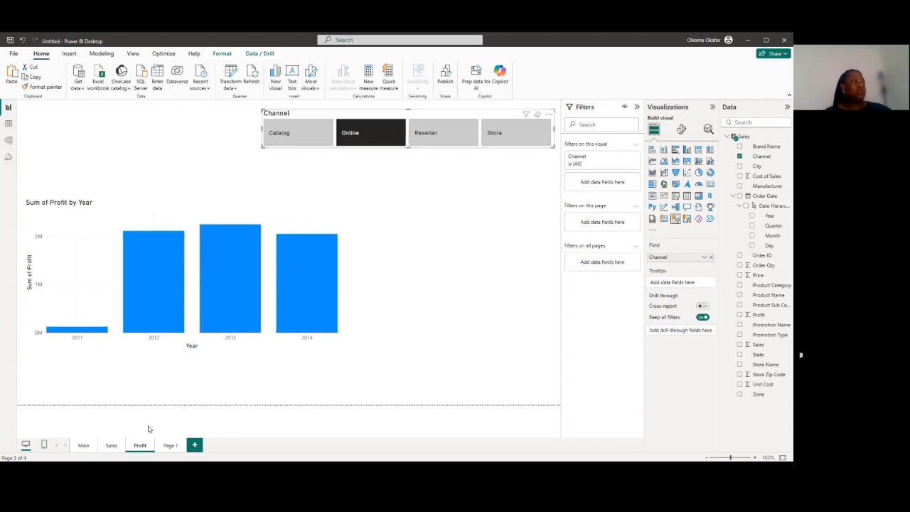
left_click(111, 446)
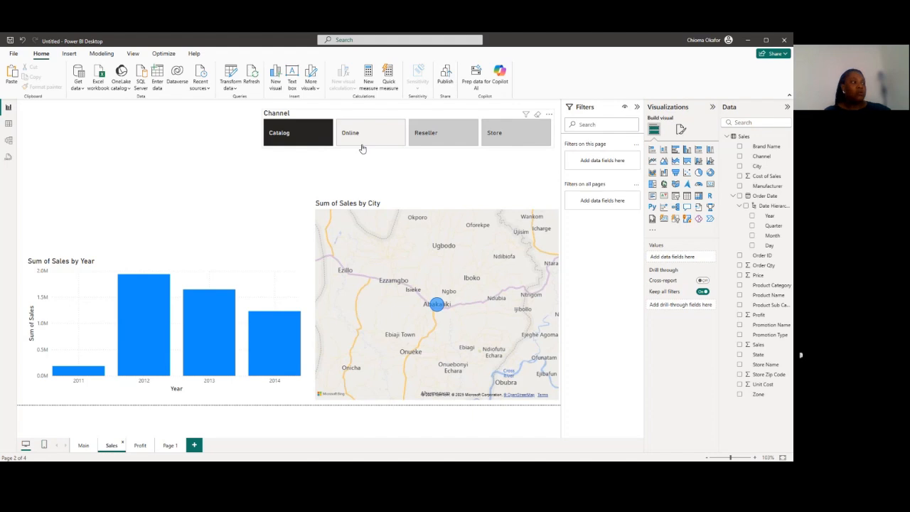
left_click(140, 446)
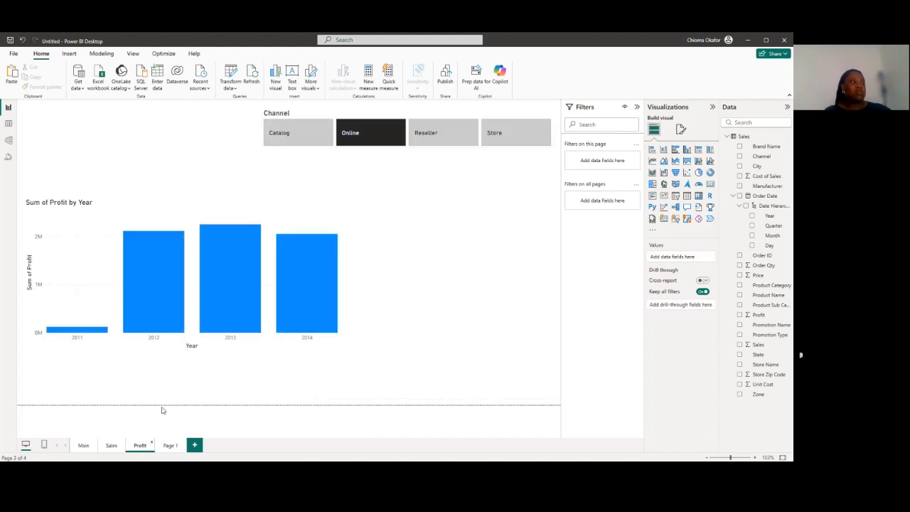
left_click(112, 446)
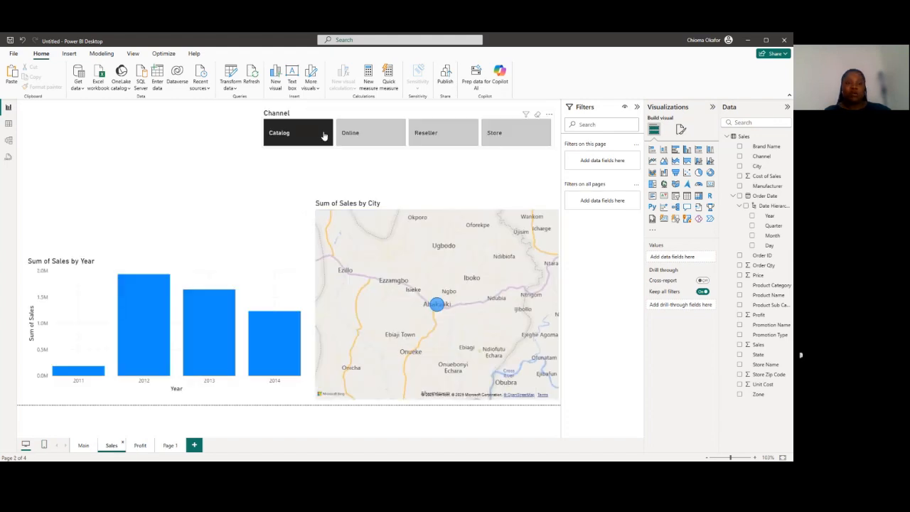
left_click(85, 448)
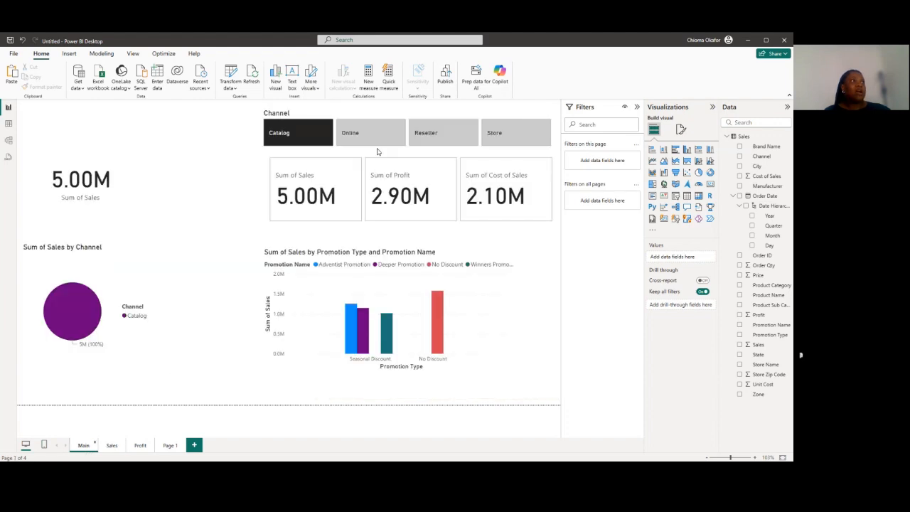
On the Main page, choose Reseller, Online and finally Store in the Channel slicer, and compare the Sales and Profit pages
left_click(420, 135)
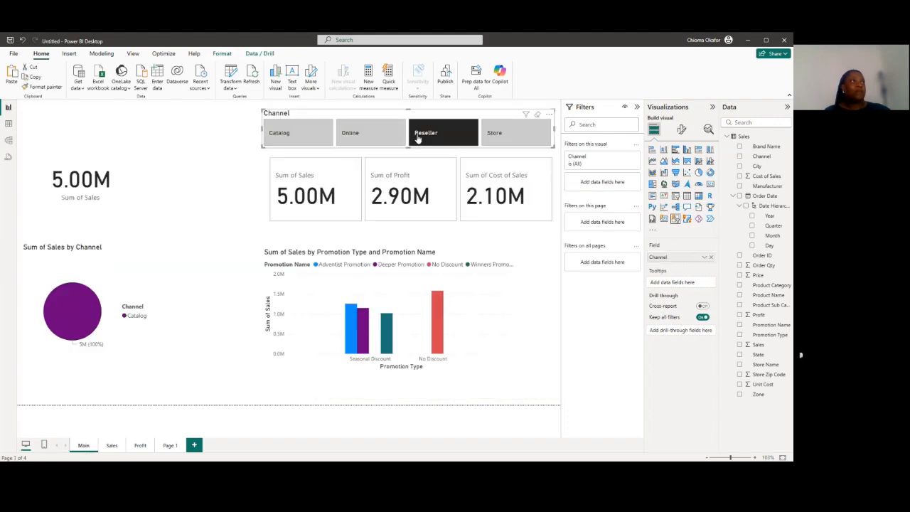
left_click(383, 140)
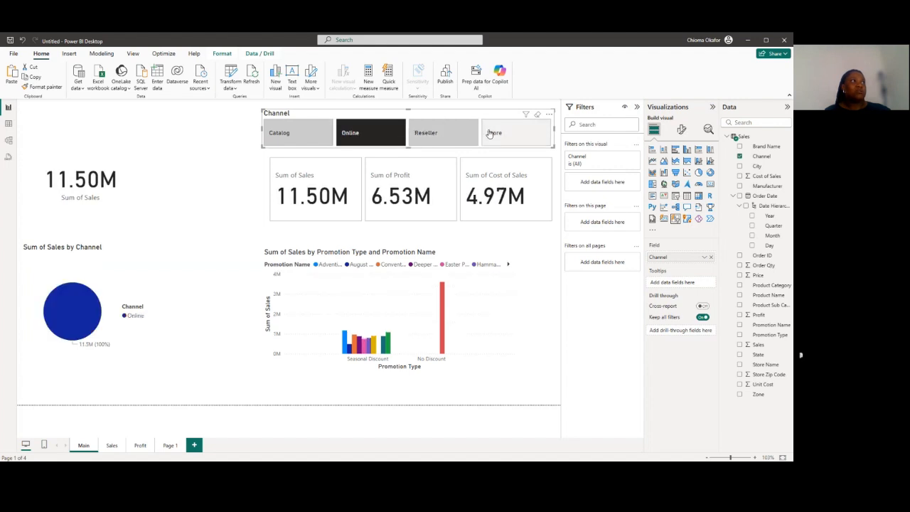
left_click(491, 134)
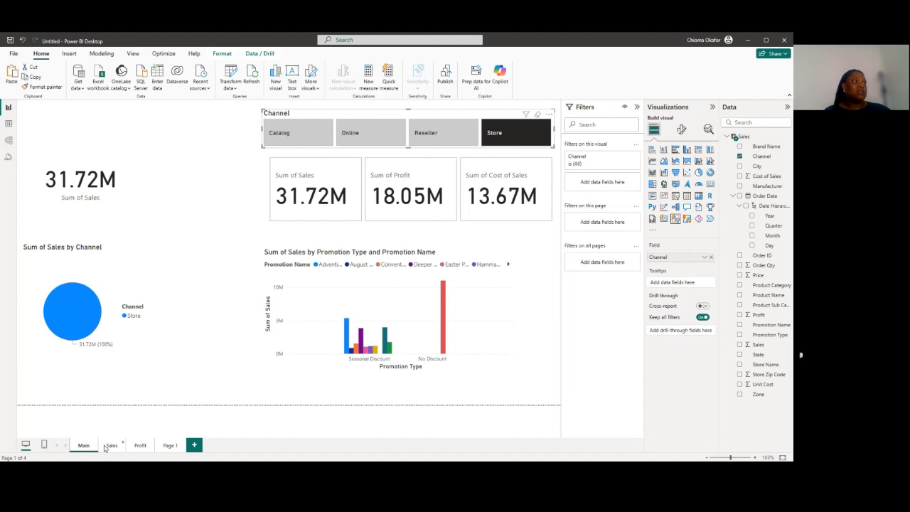
left_click(110, 446)
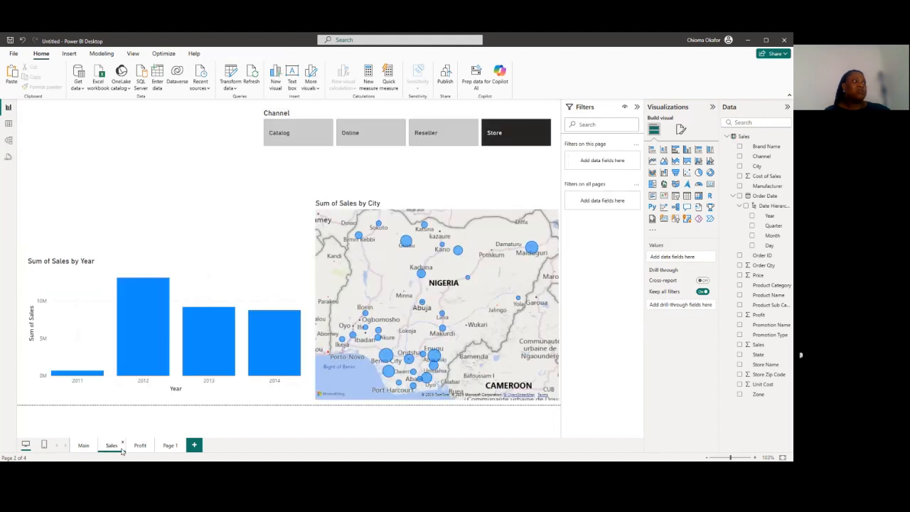
left_click(140, 445)
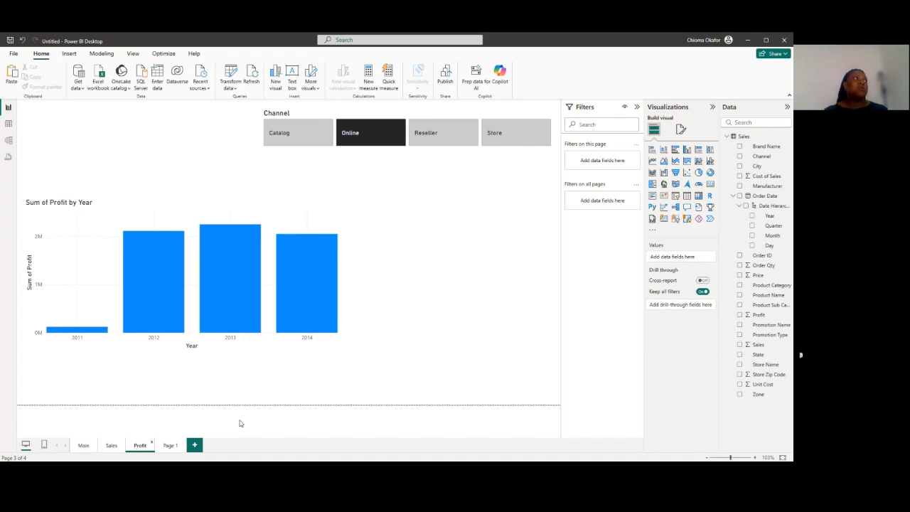
Show the Sync slicers settings and turn on syncing with the Profit page for the Sales page's Channel slicer
left_click(132, 56)
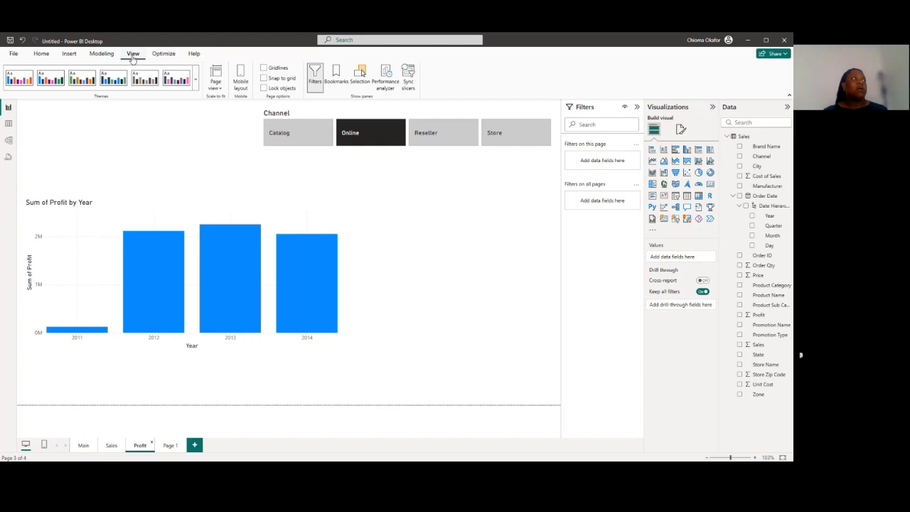
left_click(409, 88)
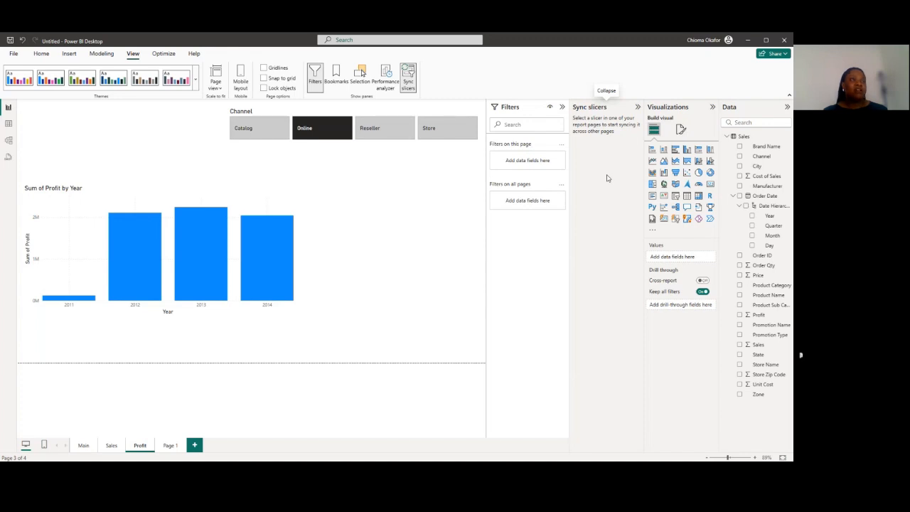
left_click(353, 126)
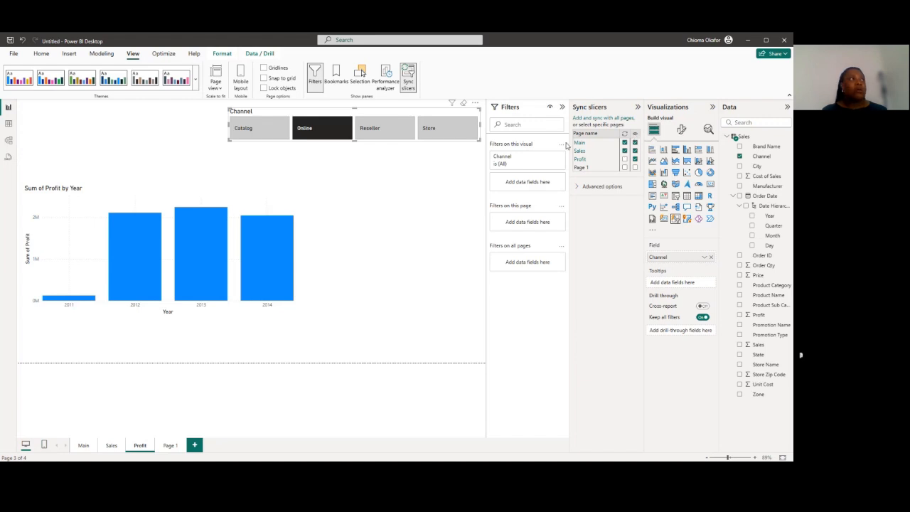
left_click(109, 446)
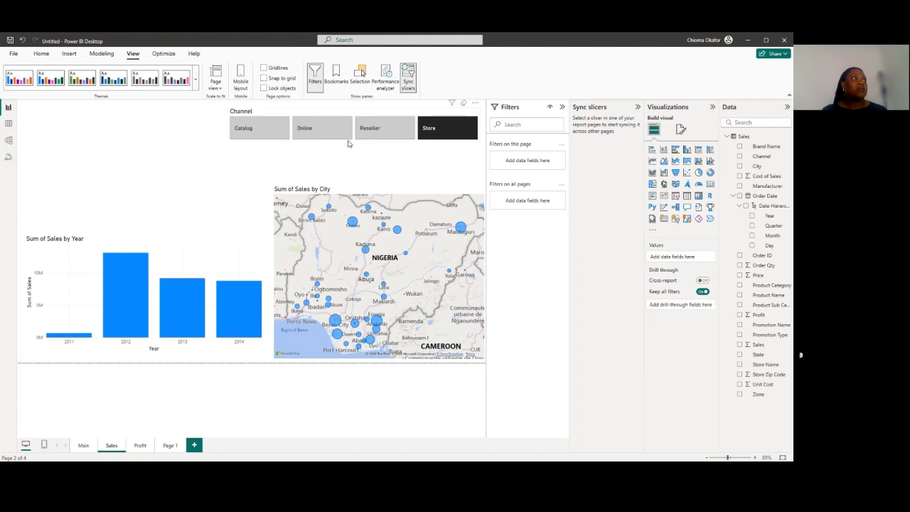
left_click(348, 142)
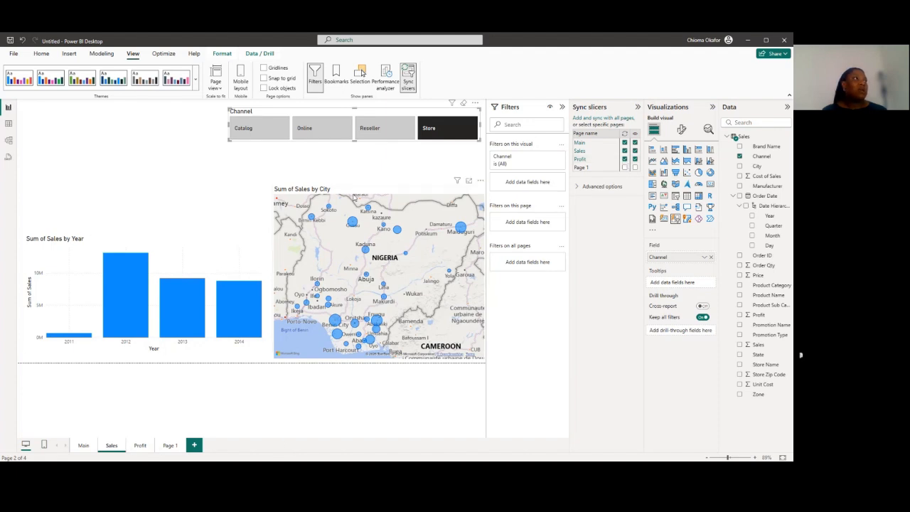
Choose Catalog in the Sales page's Channel slicer and check the selection on the Main and Profit pages
left_click(274, 135)
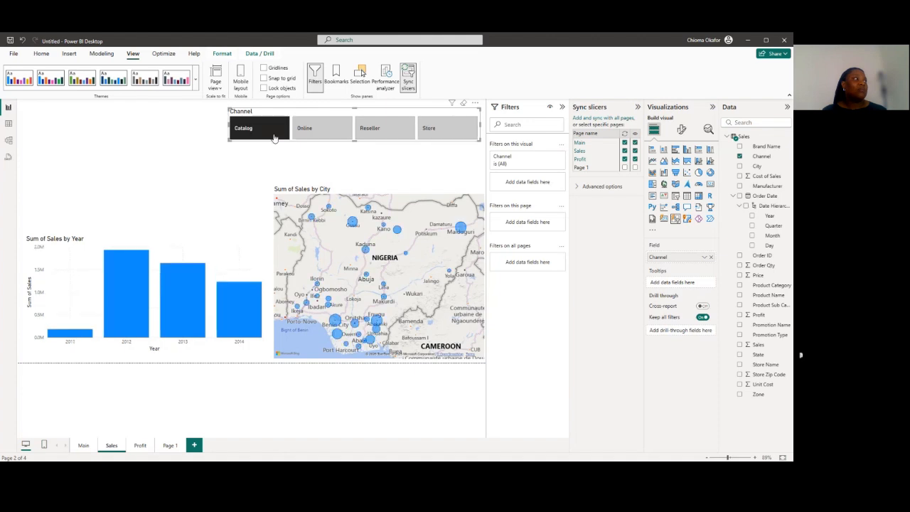
left_click(83, 448)
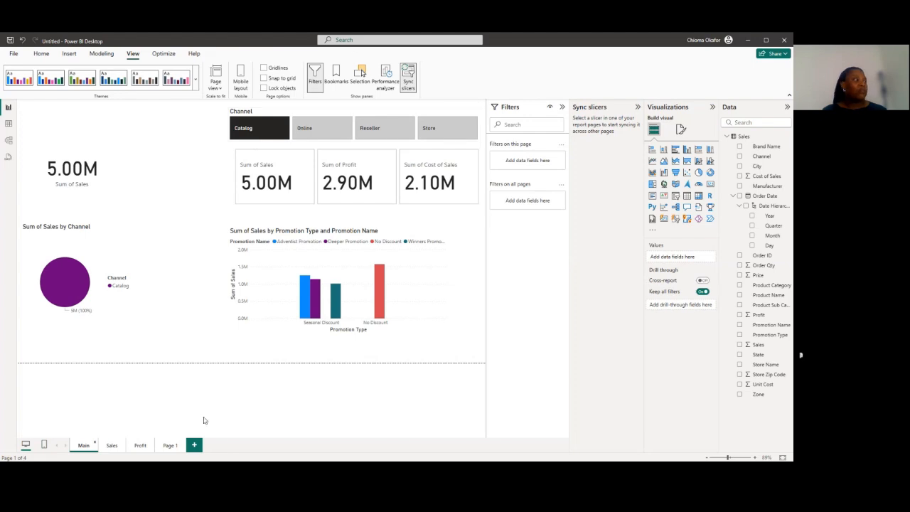
left_click(142, 446)
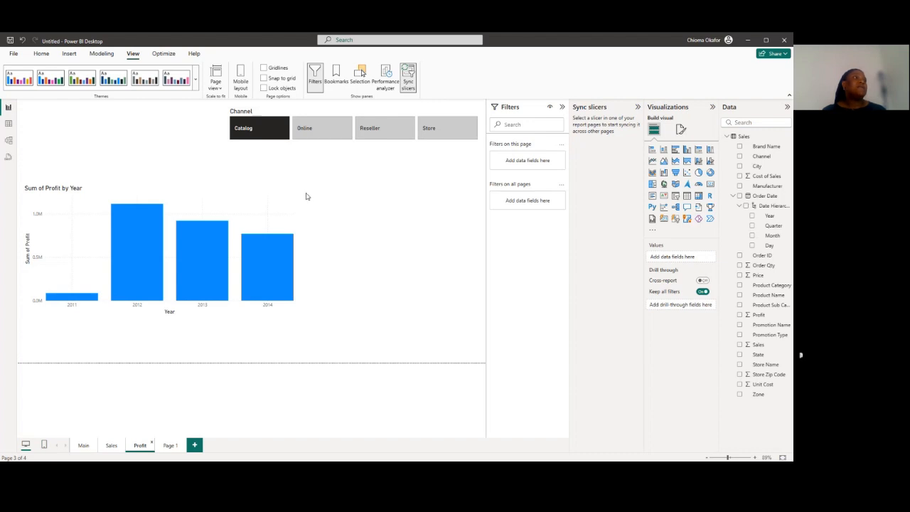
Hide the Channel slicer on the Sales and Profit pages while keeping it synced and visible on Main
left_click(328, 116)
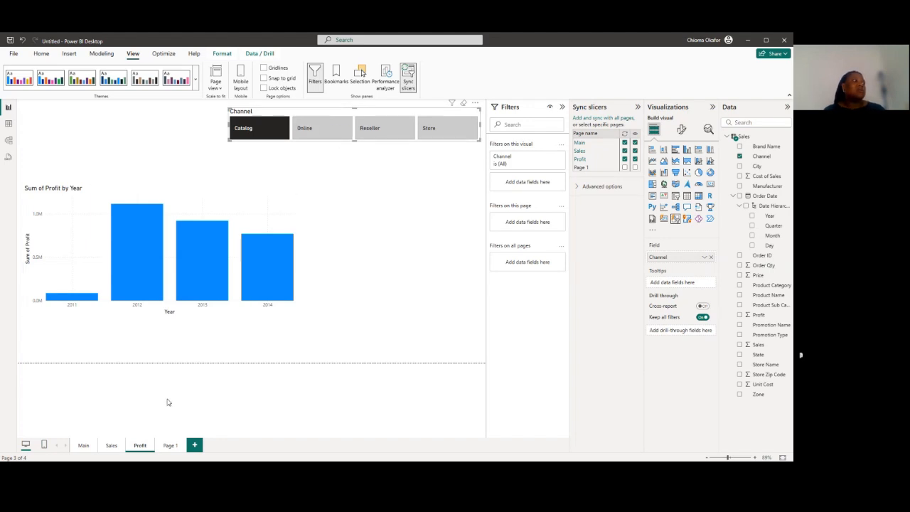
left_click(114, 446)
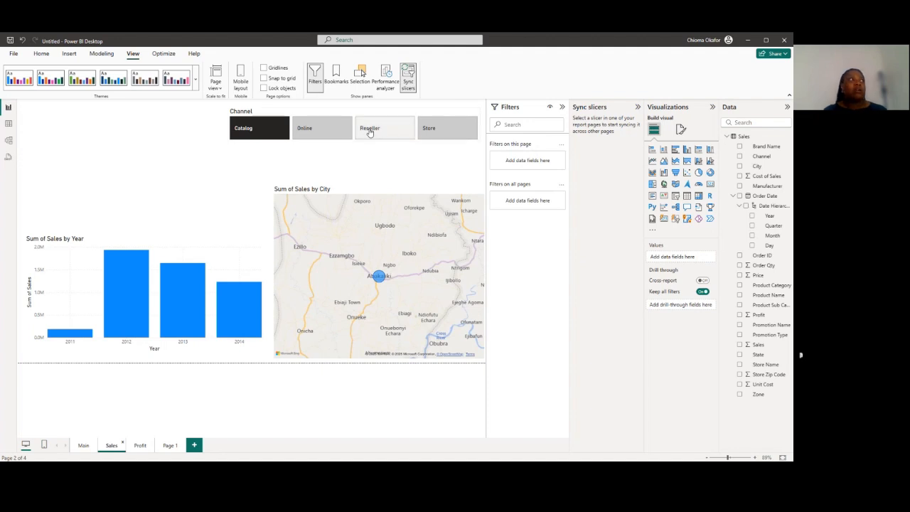
left_click(348, 113)
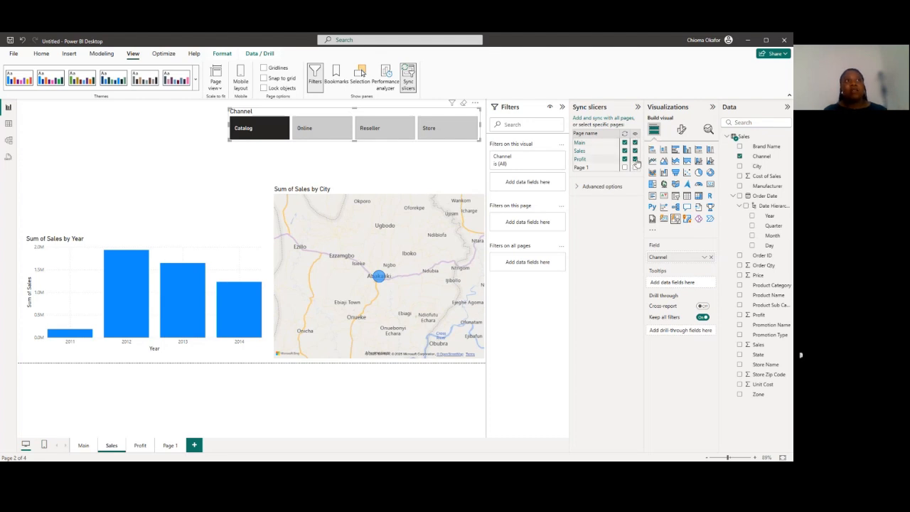
left_click(635, 152)
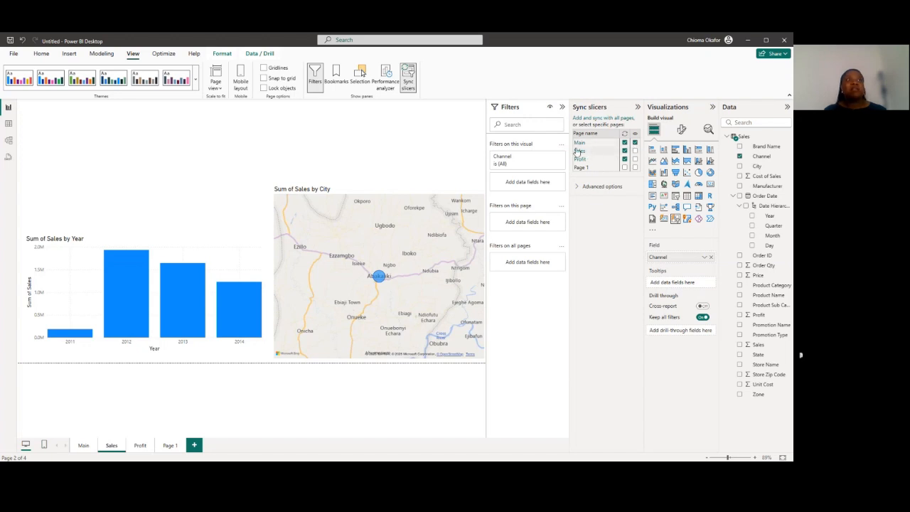
Review the Main, Sales and Profit pages to check the slicer's visibility and filtering, ending on Main
left_click(83, 446)
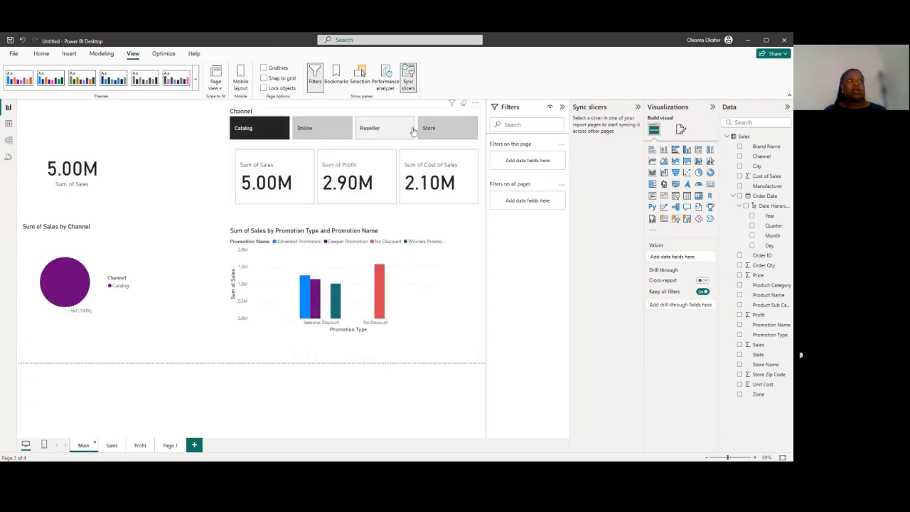
left_click(114, 448)
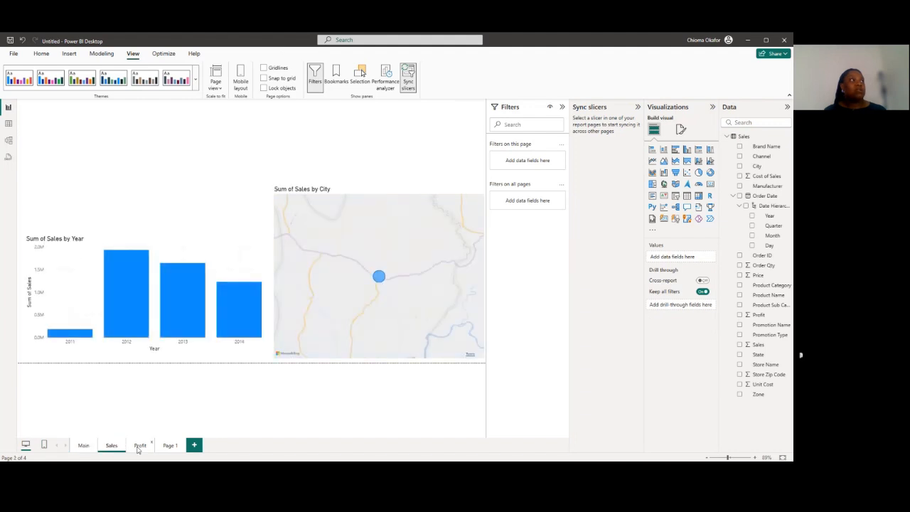
left_click(139, 448)
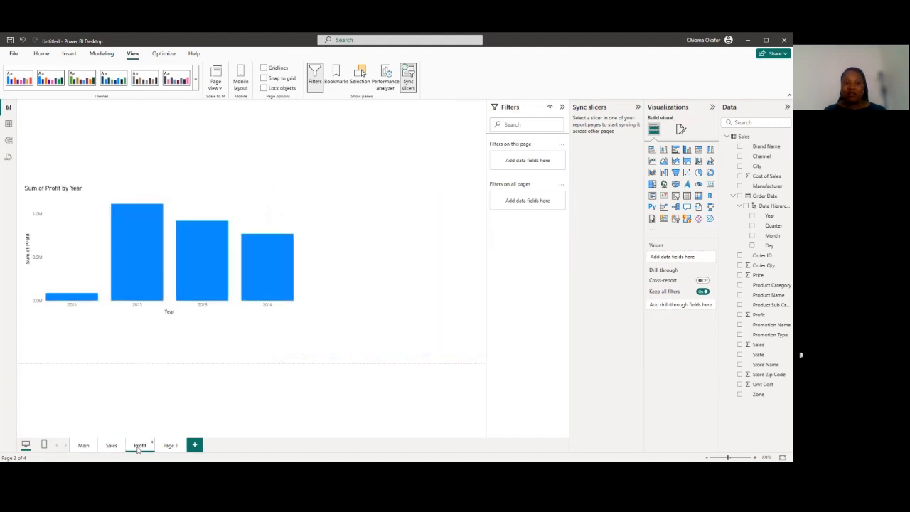
left_click(84, 446)
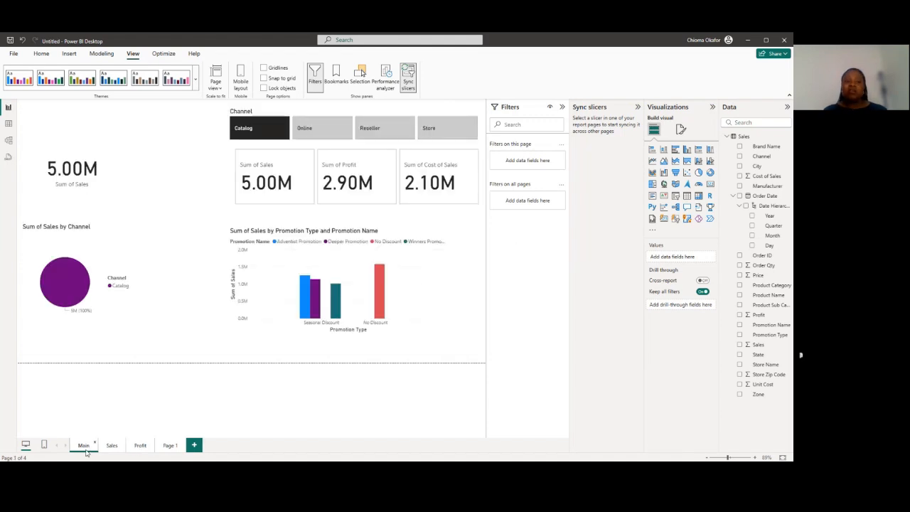
Choose Online in the Main page's Channel slicer and check how the Sales page charts respond
left_click(324, 133)
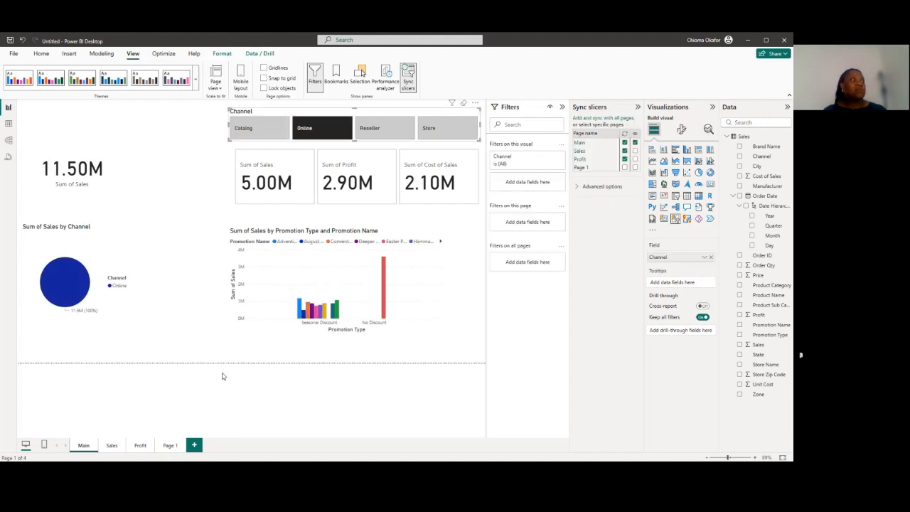
left_click(112, 445)
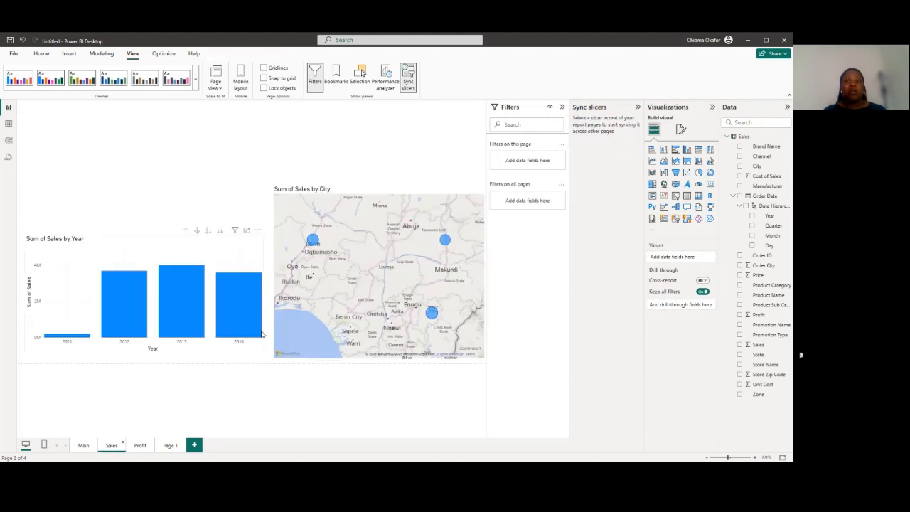
mouse_move(262, 334)
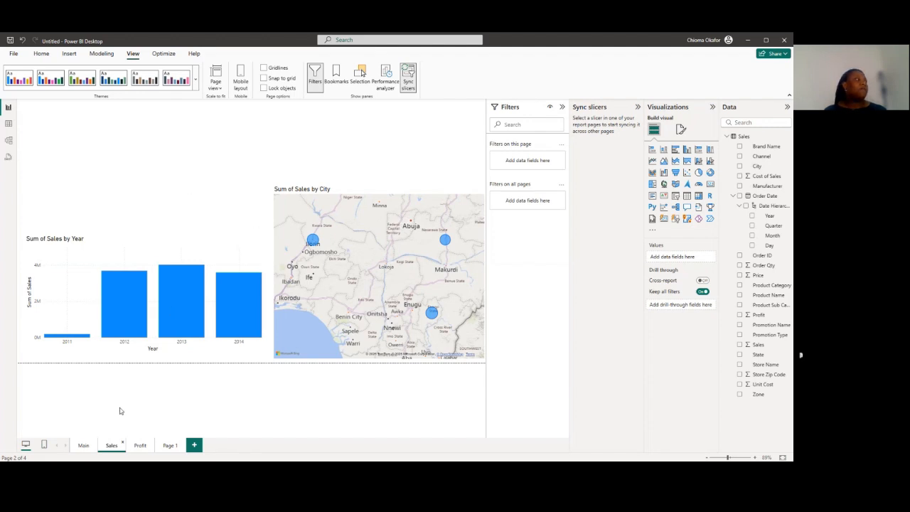
Clear the Online selection in the Main page's Channel slicer and review the unfiltered Sales and Profit pages
left_click(82, 446)
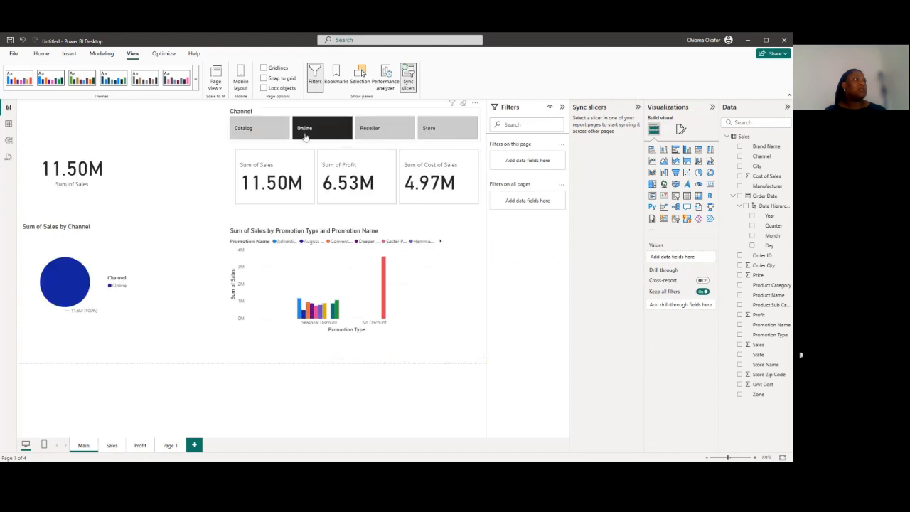
left_click(304, 135)
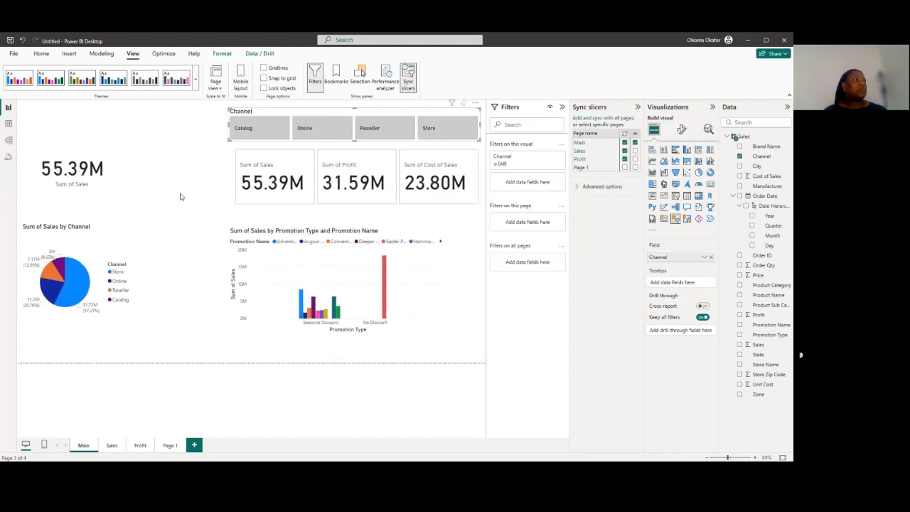
left_click(181, 197)
left_click(111, 446)
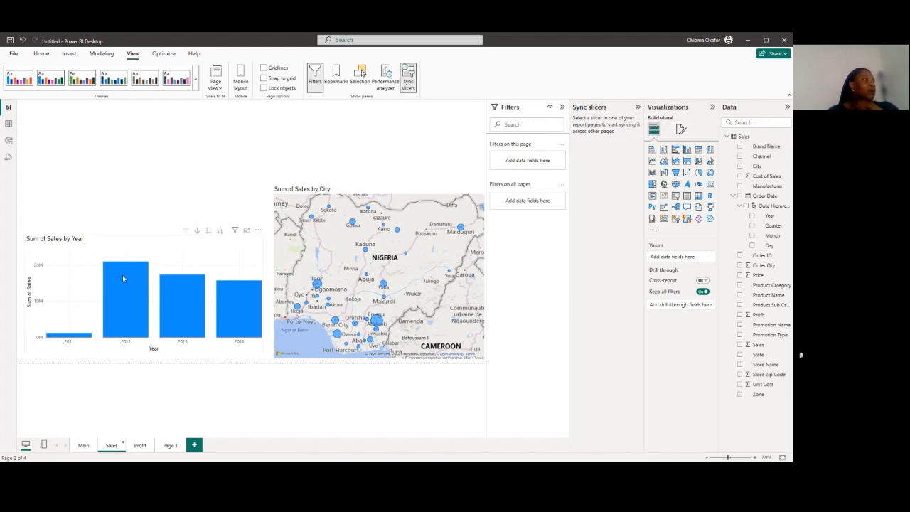
mouse_move(122, 278)
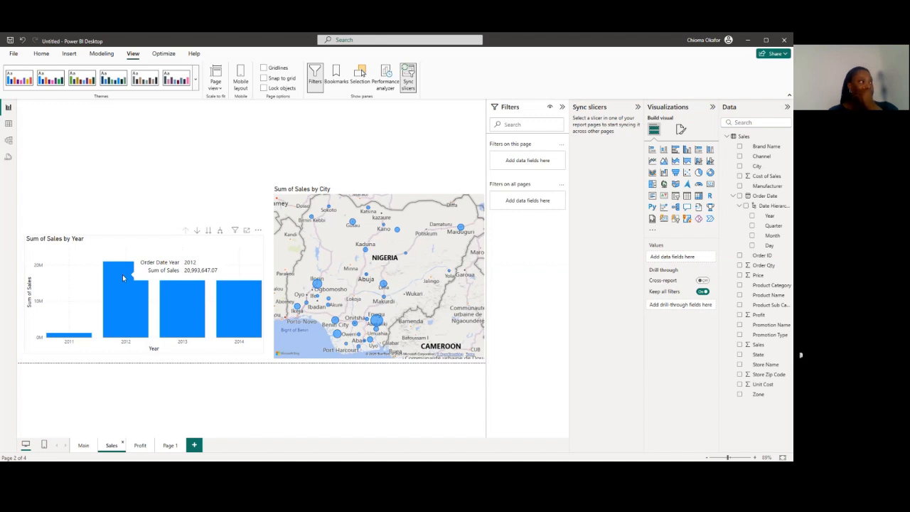
left_click(140, 445)
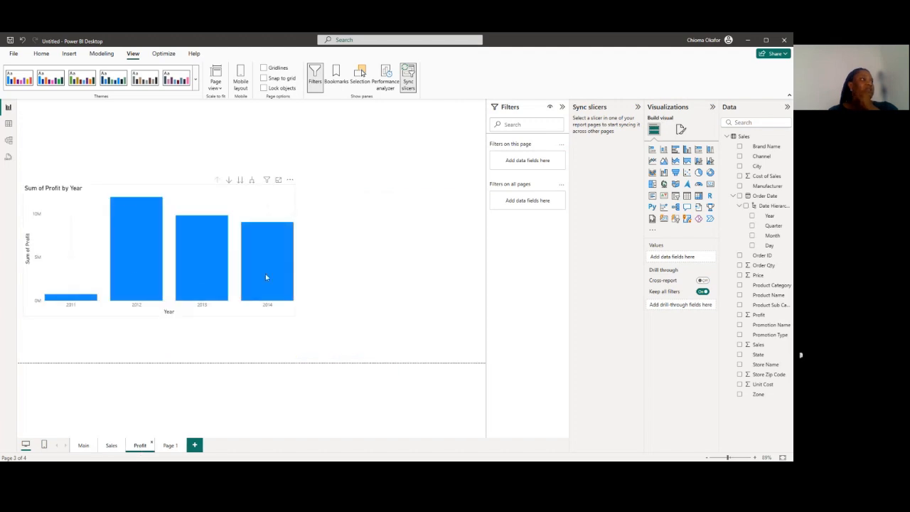
mouse_move(160, 286)
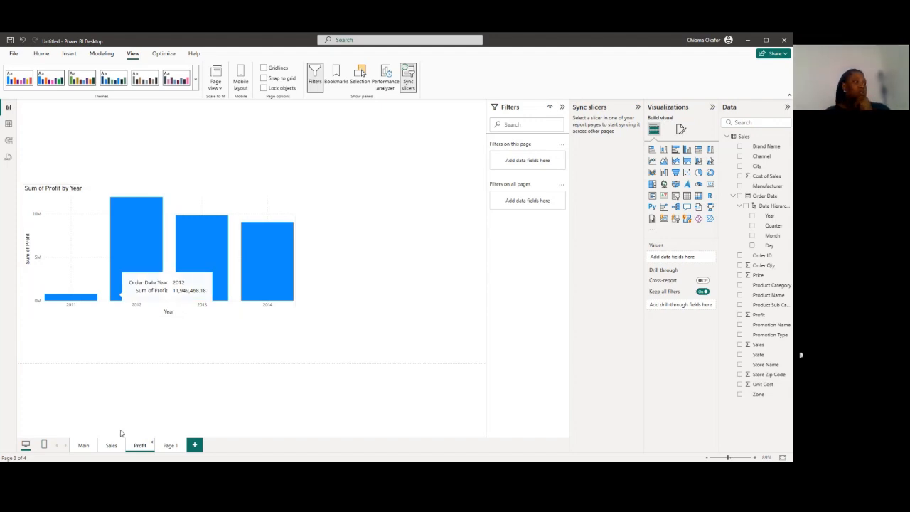
Start an empty column chart on Page 1 and check the product columns in the Sales table's data
left_click(171, 449)
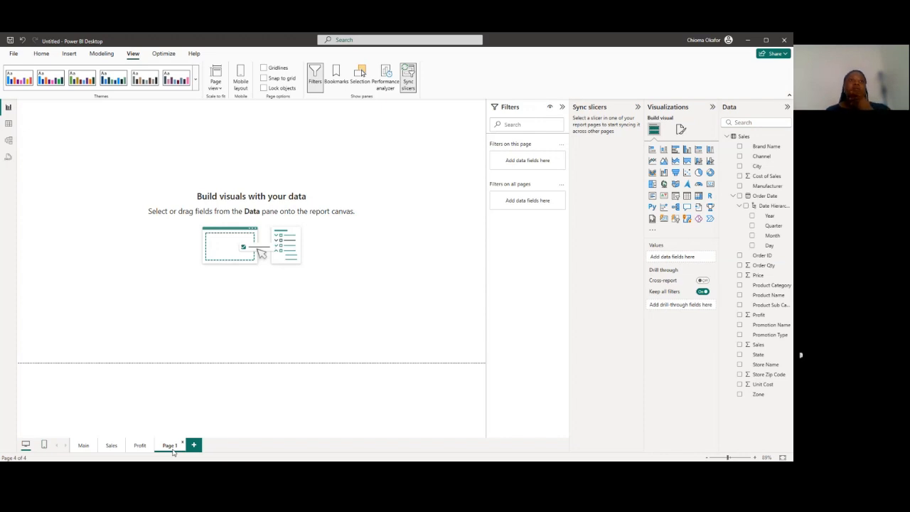
left_click(741, 318)
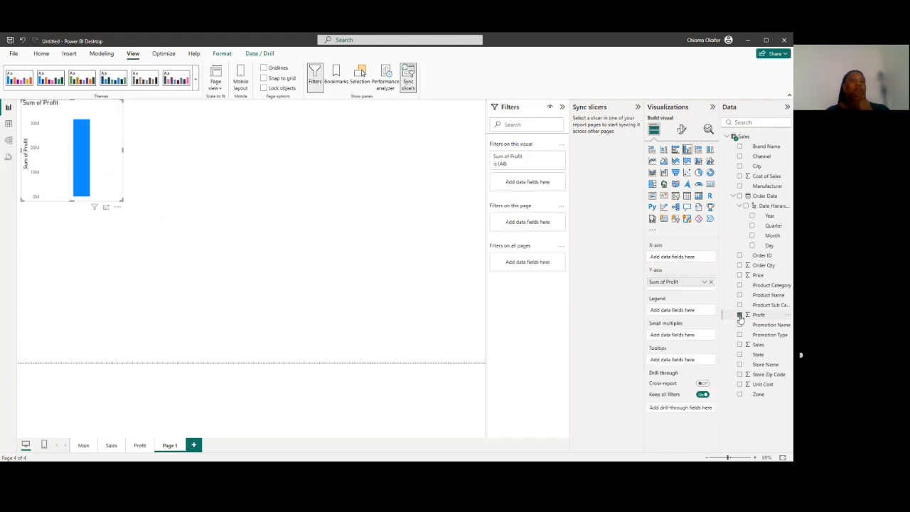
left_click(740, 317)
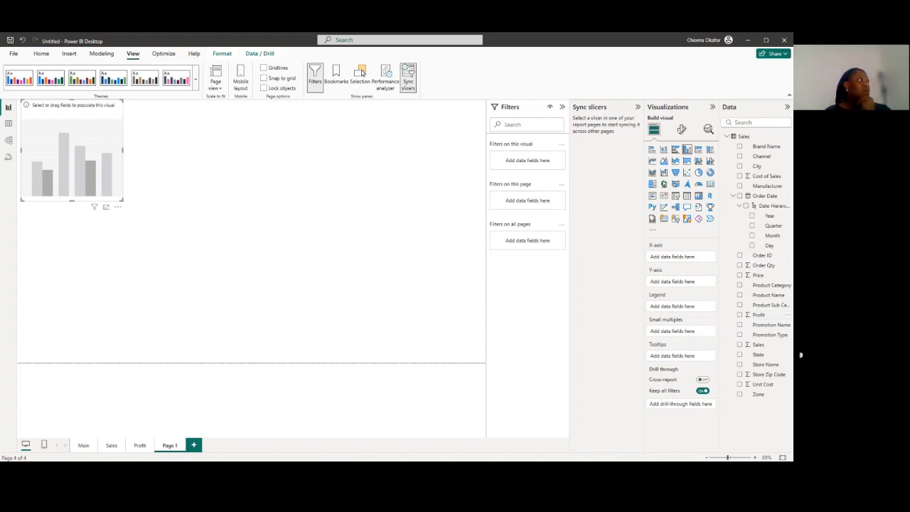
left_click(9, 124)
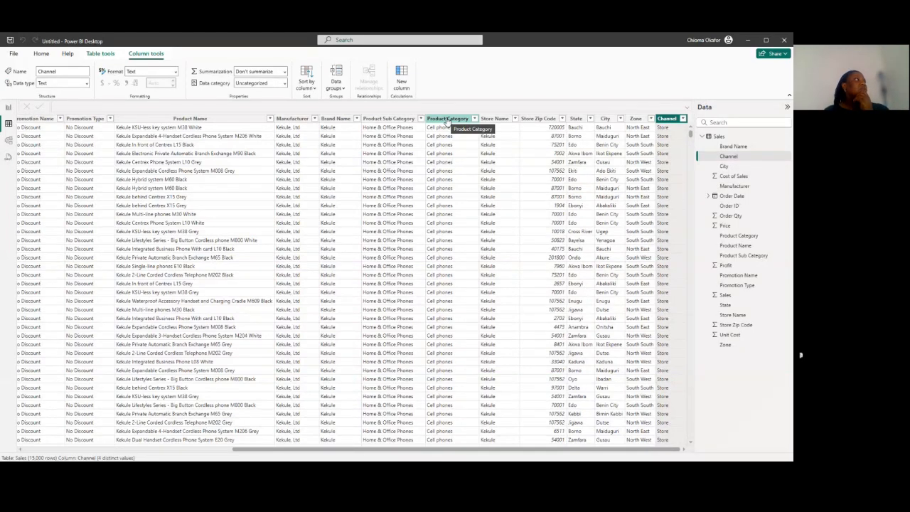
left_click(8, 108)
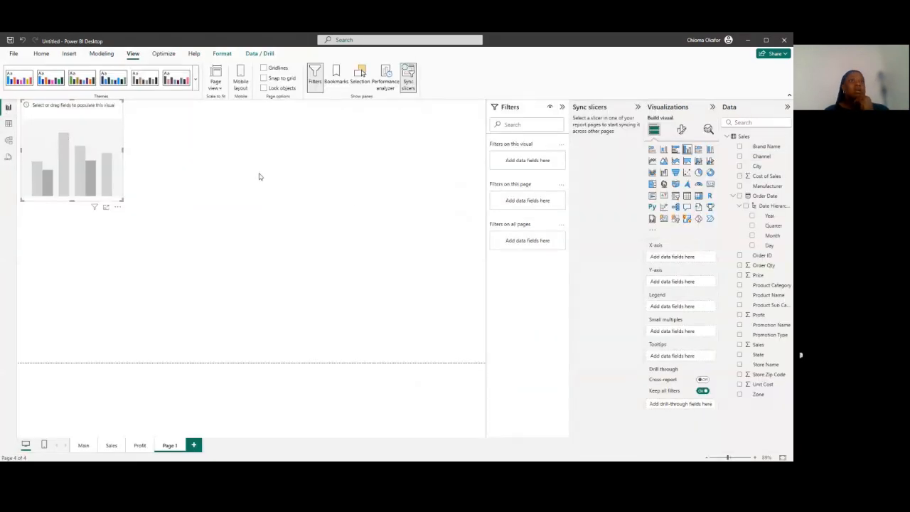
Fill the empty chart with Manufacturer, Product Category and Profit, and turn it into an enlarged table
left_click(741, 186)
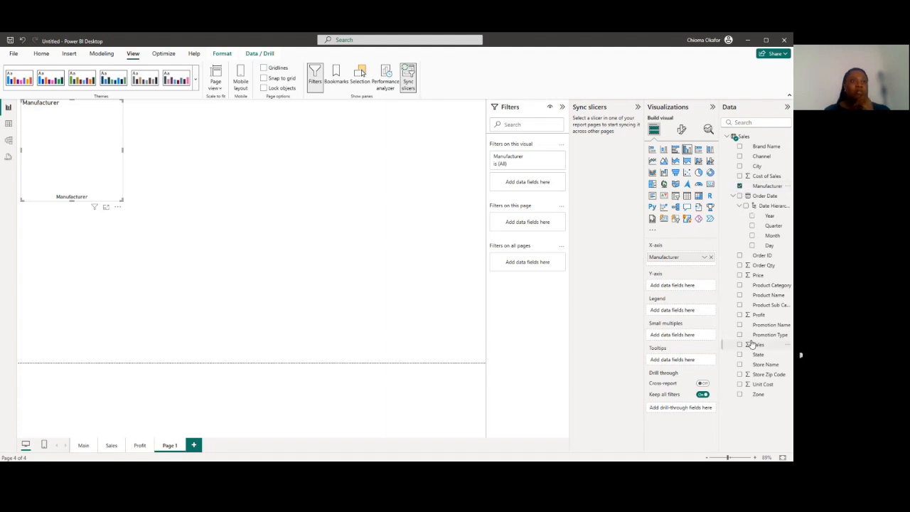
left_click(740, 287)
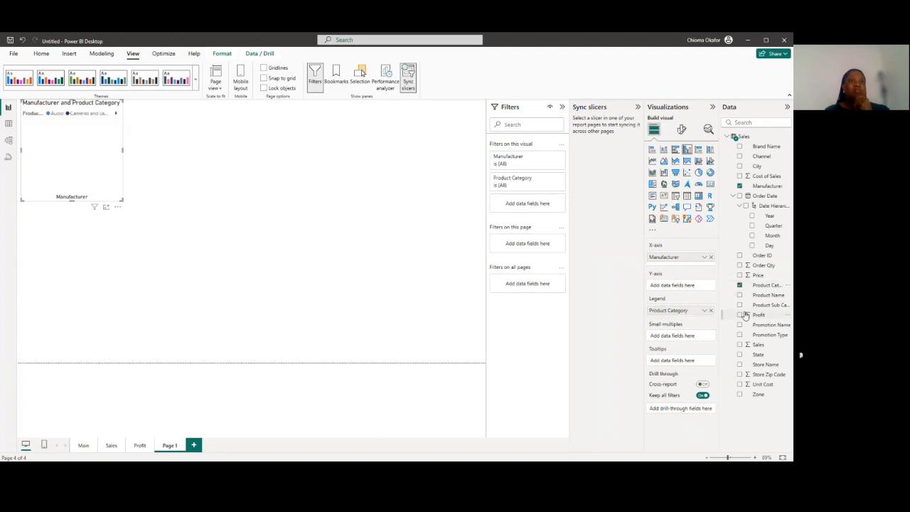
left_click(741, 315)
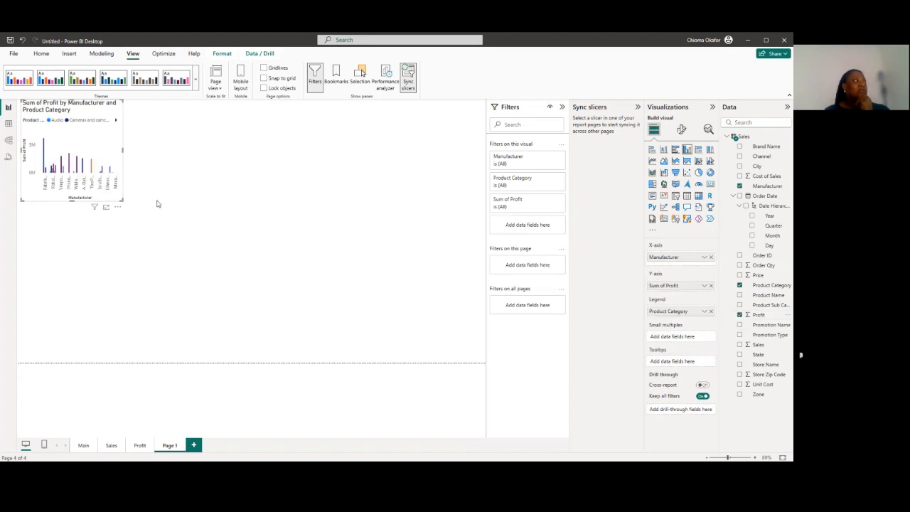
left_click_drag(123, 201, 200, 235)
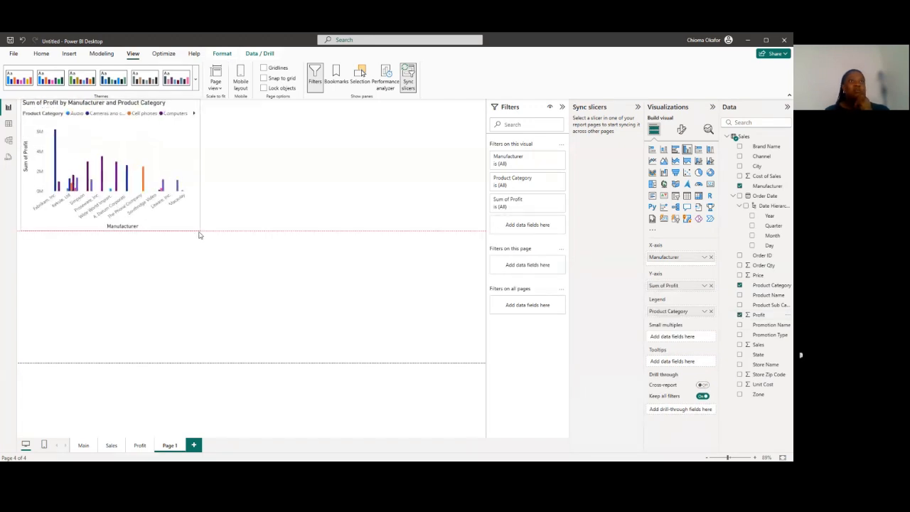
left_click(688, 199)
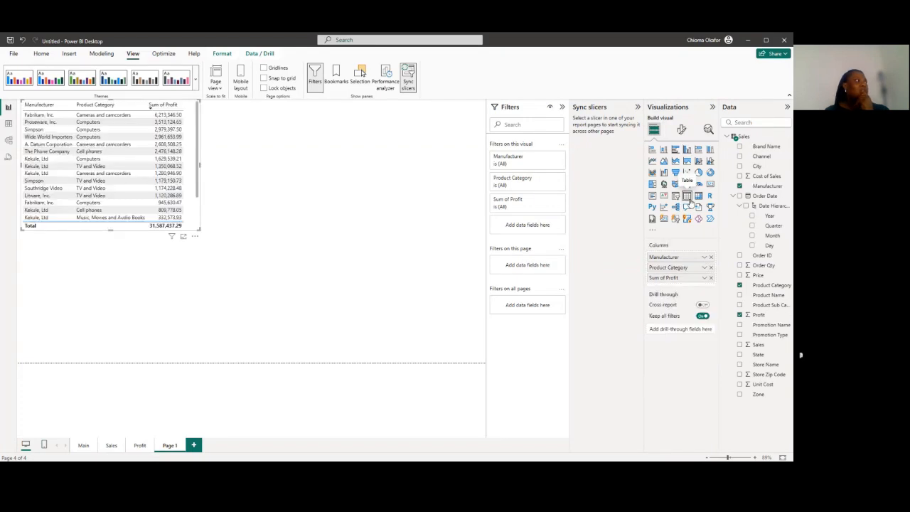
left_click_drag(200, 229, 251, 306)
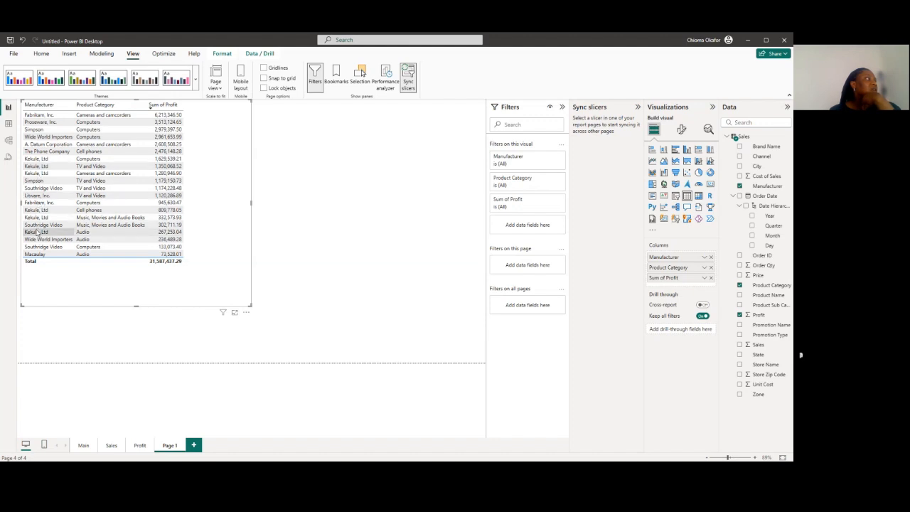
Sort the table by Manufacturer, switch it back to descending Sum of Profit, and narrow the visual slightly
left_click(52, 108)
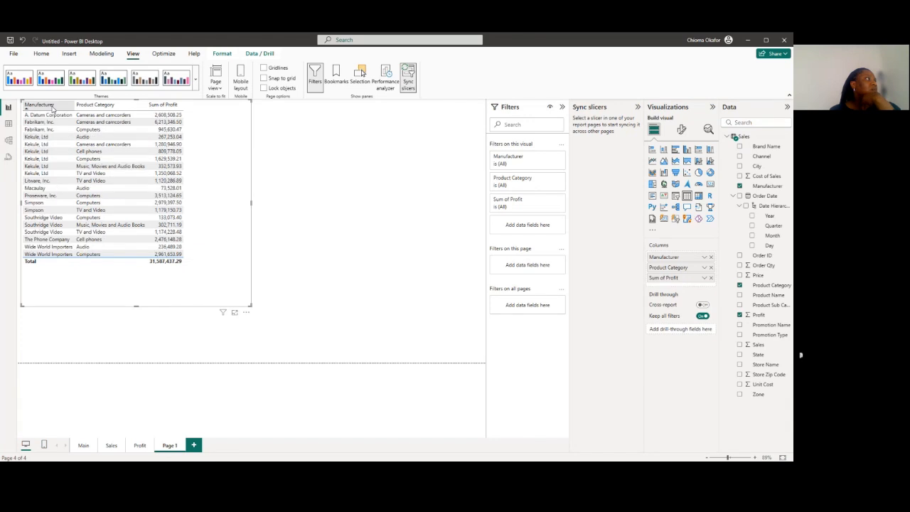
left_click(161, 108)
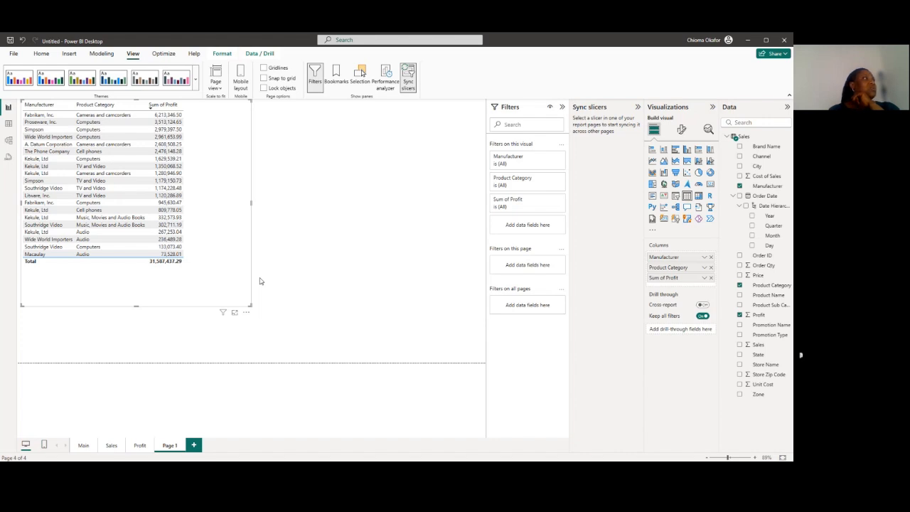
left_click_drag(251, 203, 223, 198)
Copy the profit table as a visual and place the pasted duplicate beside the original on Page 1
right_click(200, 193)
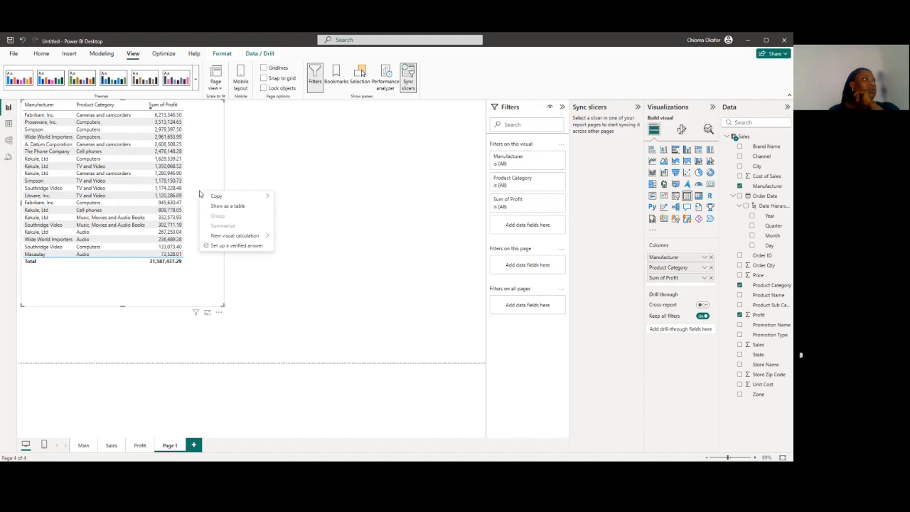
mouse_move(222, 198)
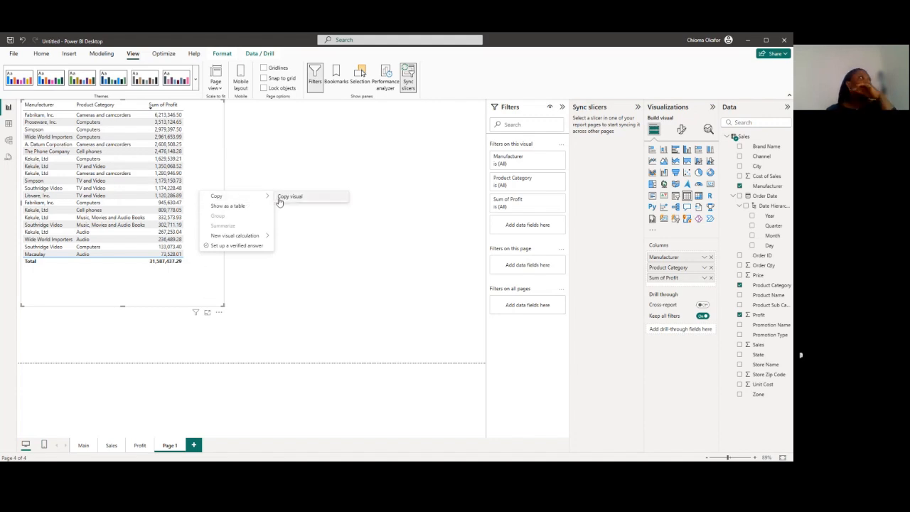
left_click(280, 202)
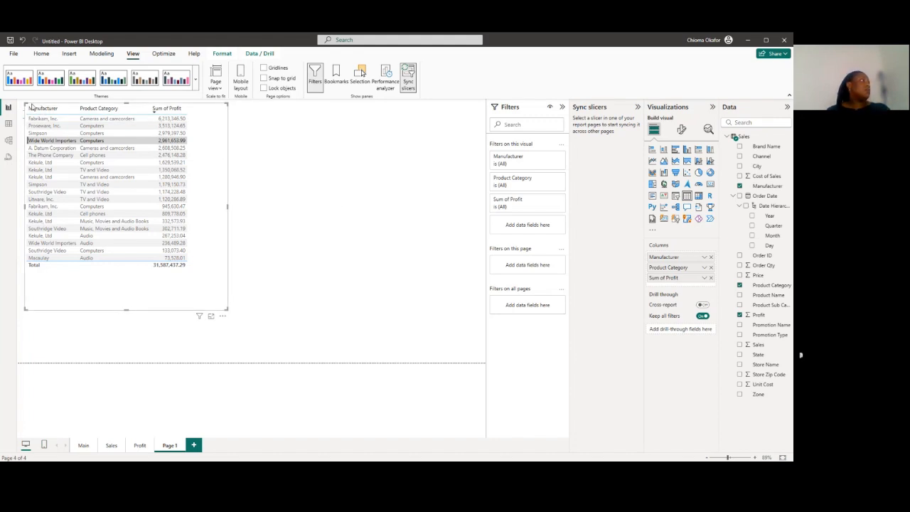
left_click_drag(32, 105, 259, 108)
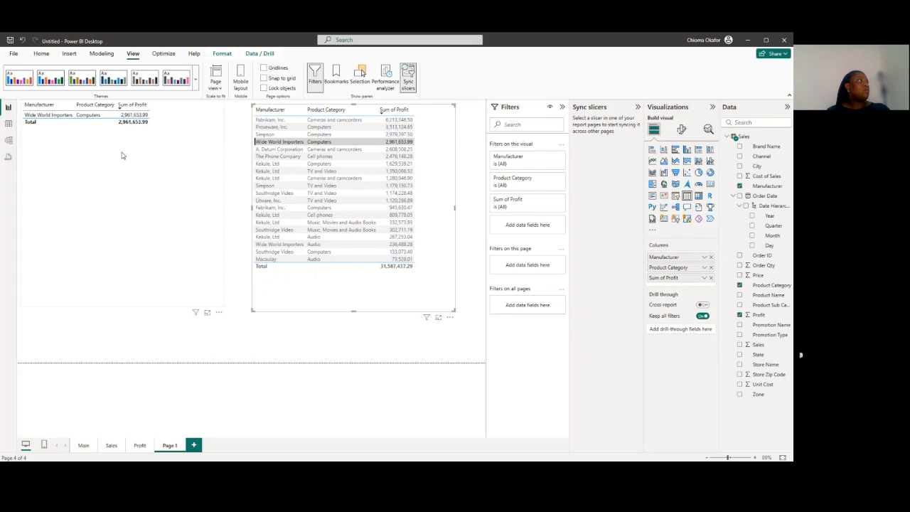
Sort the original table by Product Category in ascending order and remove the duplicate table beside it
left_click(119, 111)
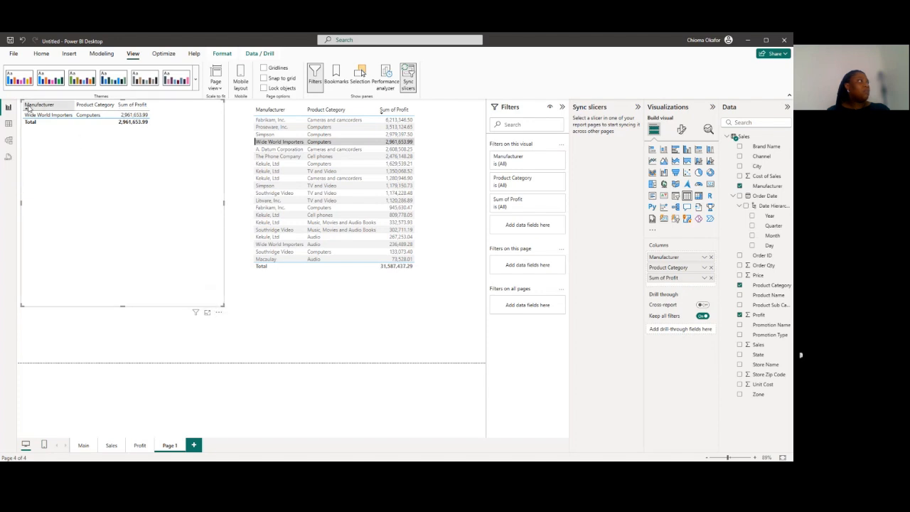
left_click(86, 118)
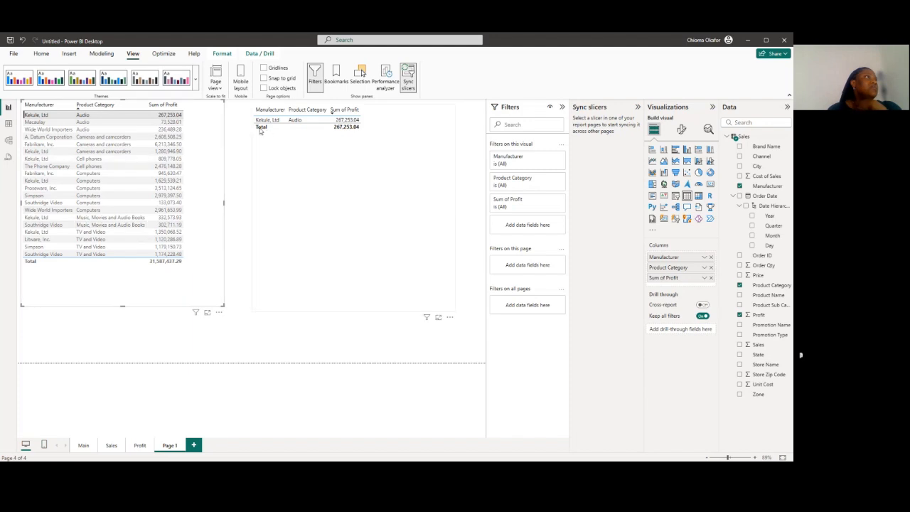
left_click(450, 317)
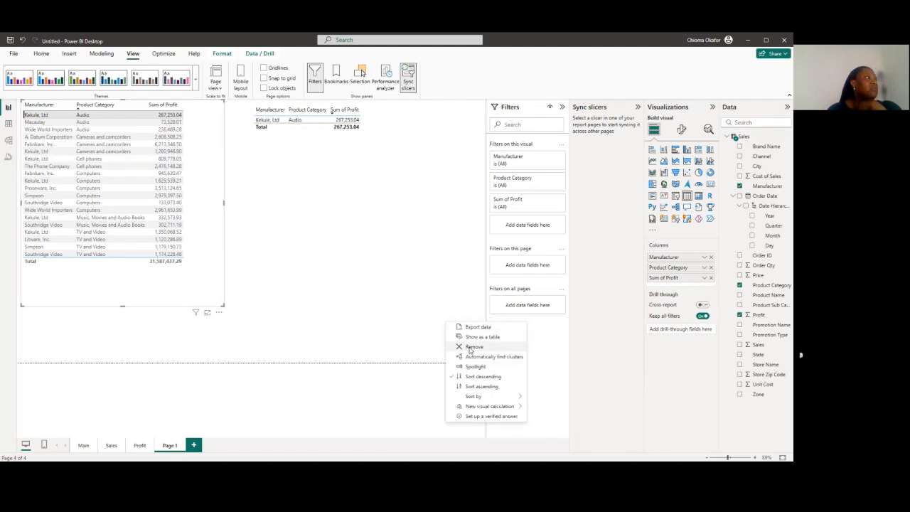
left_click(461, 346)
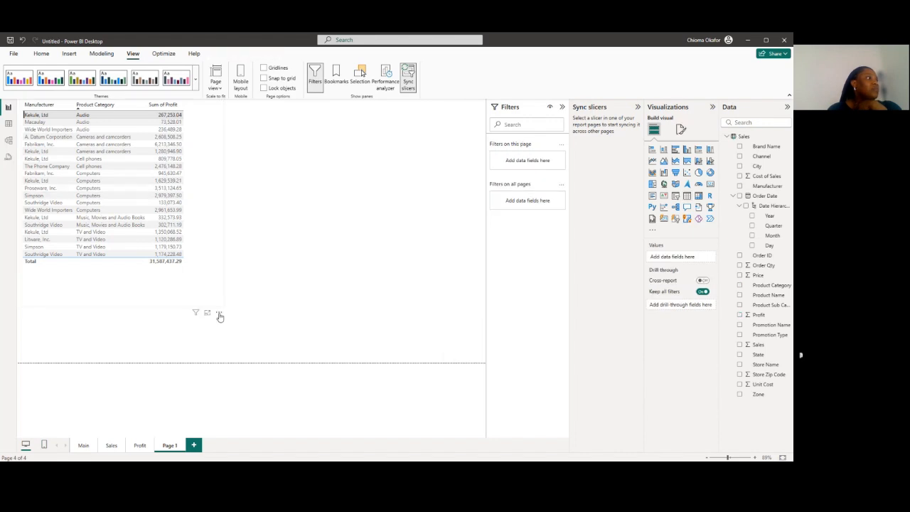
left_click(219, 313)
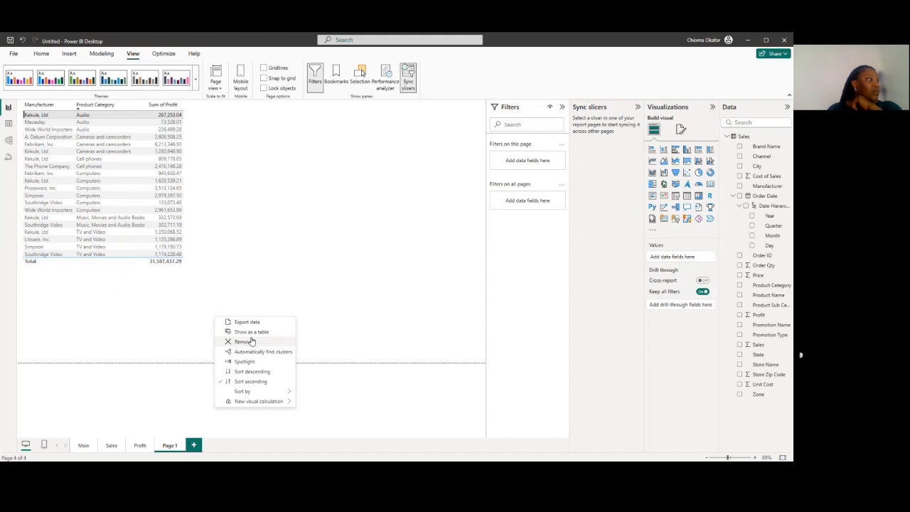
left_click(271, 259)
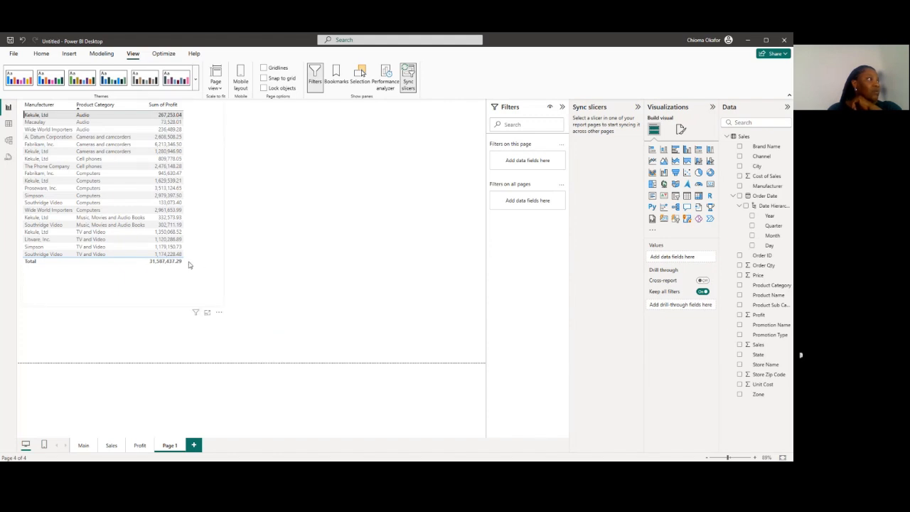
left_click(218, 313)
left_click(298, 320)
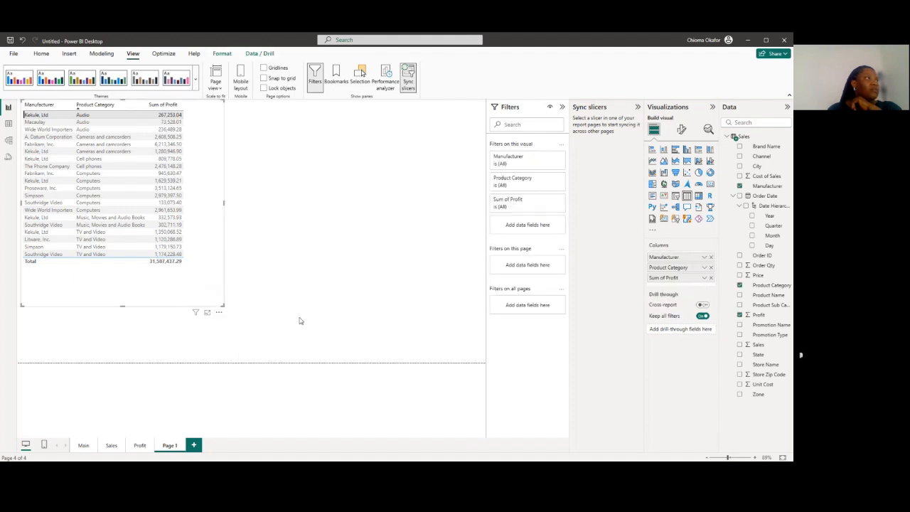
left_click(325, 268)
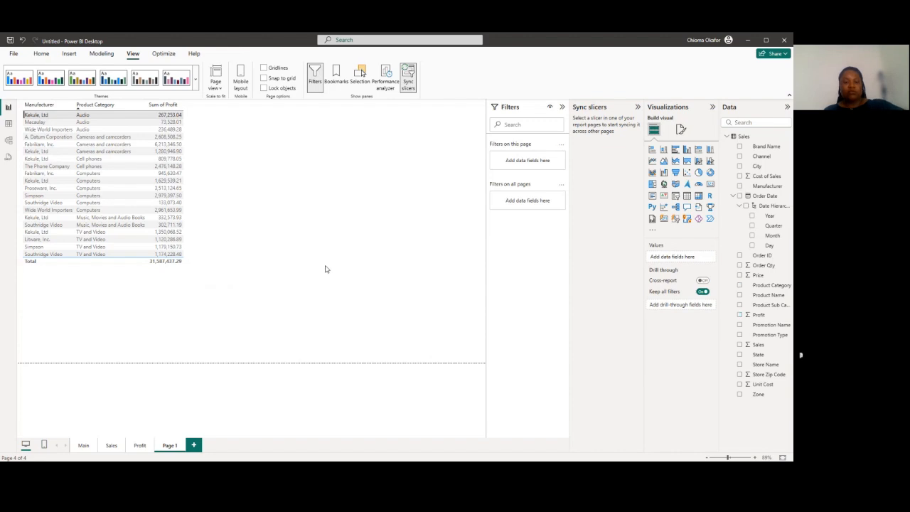
Paste another copy of the profit table onto Page 1 and remove it again
key("ctrl+v")
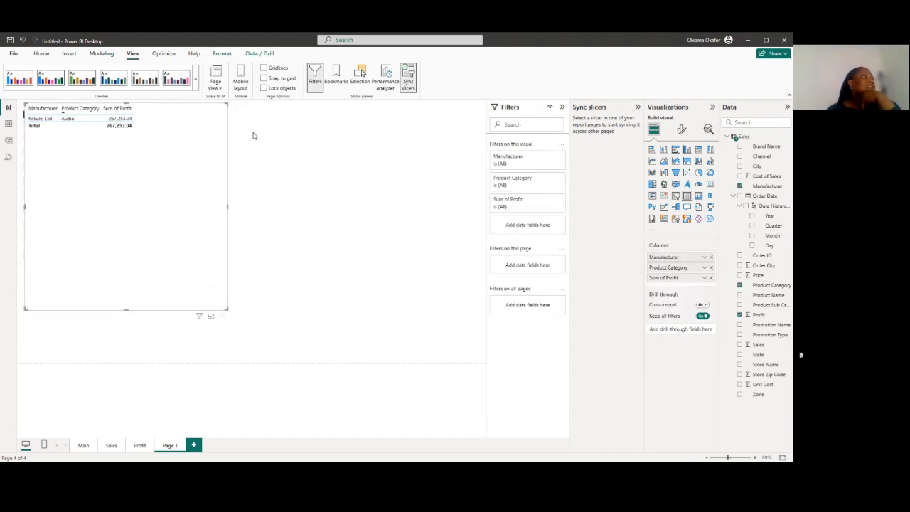
left_click(223, 316)
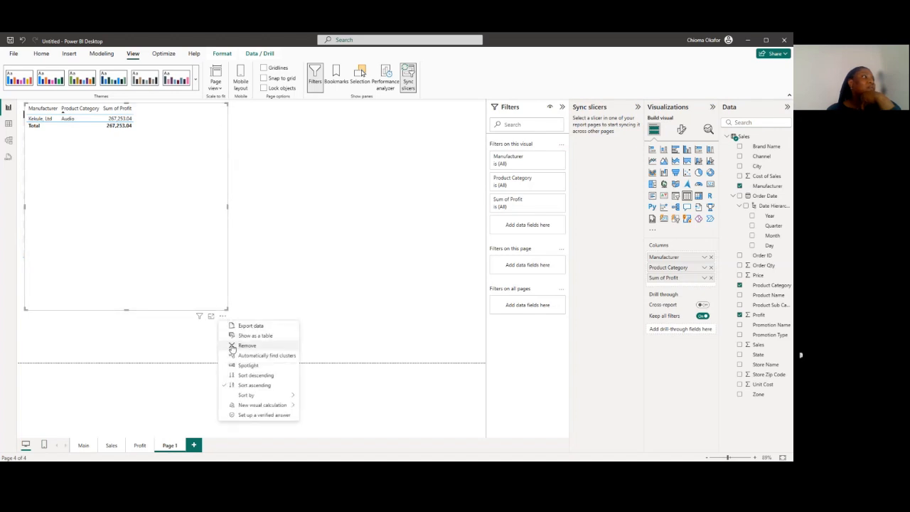
left_click(232, 347)
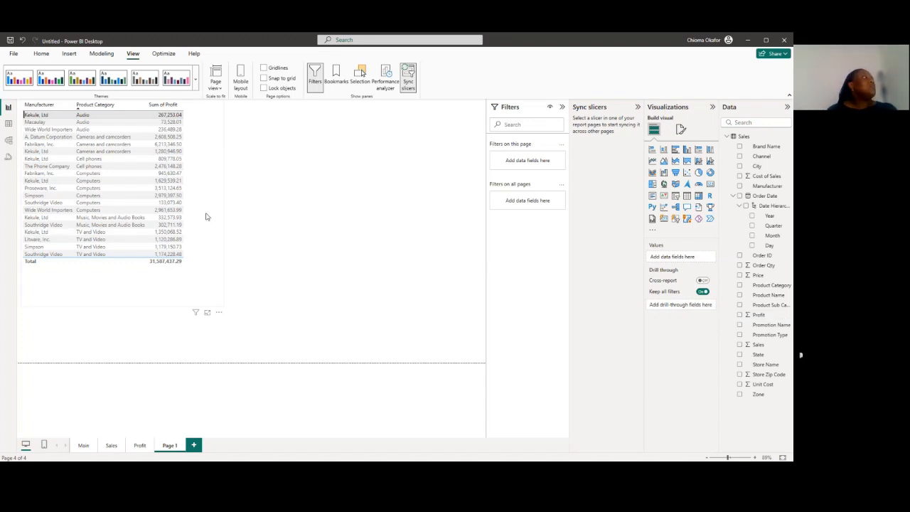
Clear the highlighted Audio row in the profit table and widen the visual
left_click(35, 120)
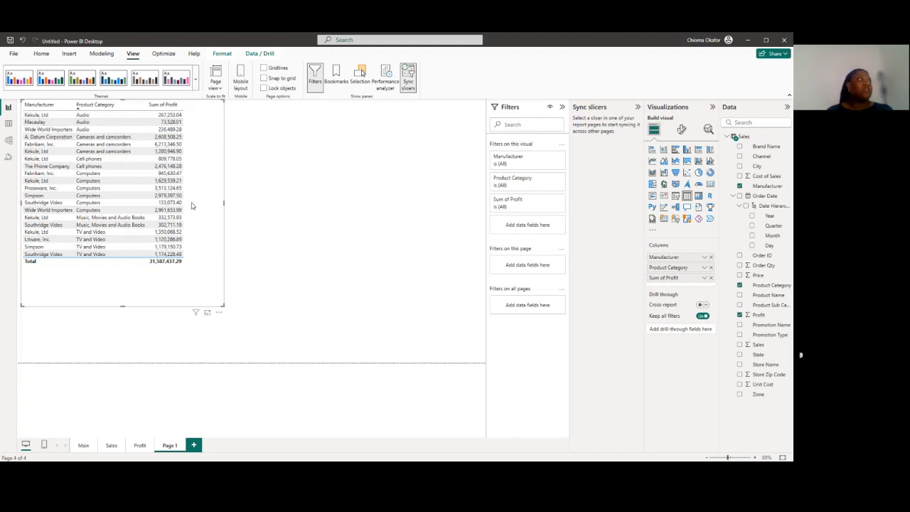
left_click_drag(225, 202, 310, 205)
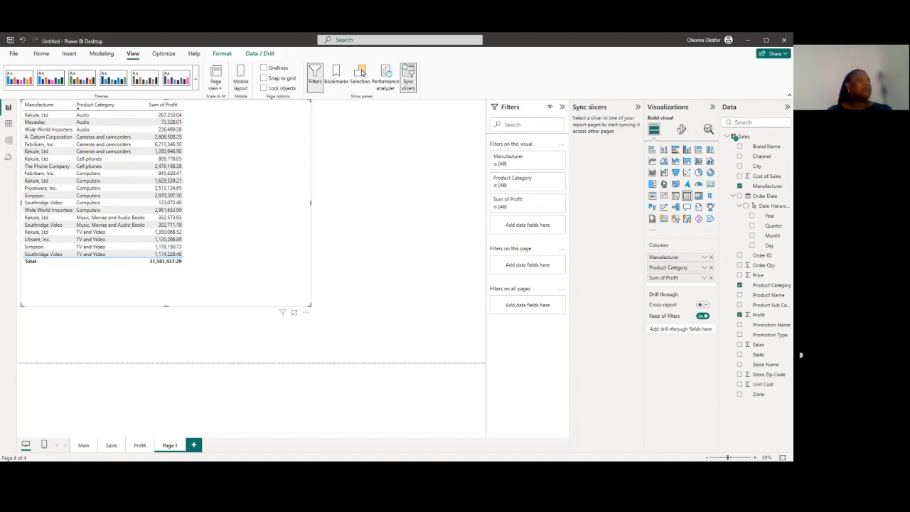
Check the chart on the Profit page and rename Page 1 as Products
left_click(139, 446)
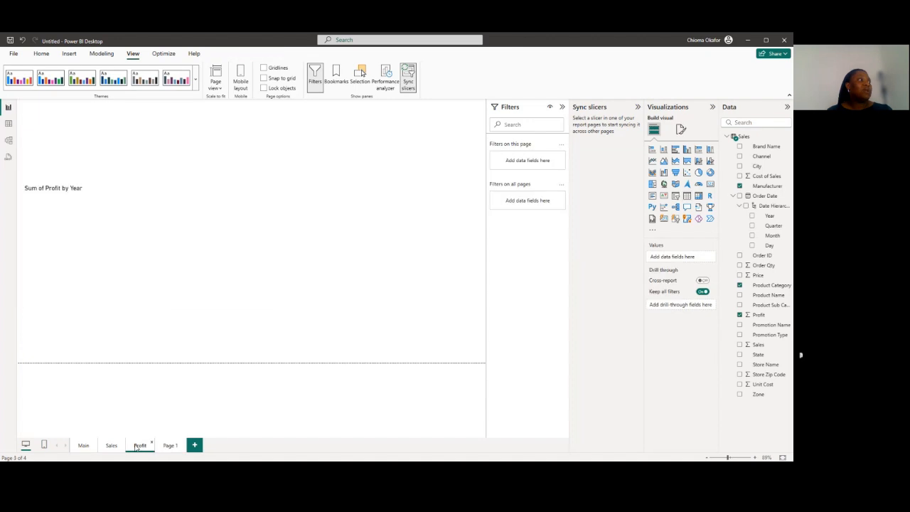
mouse_move(117, 280)
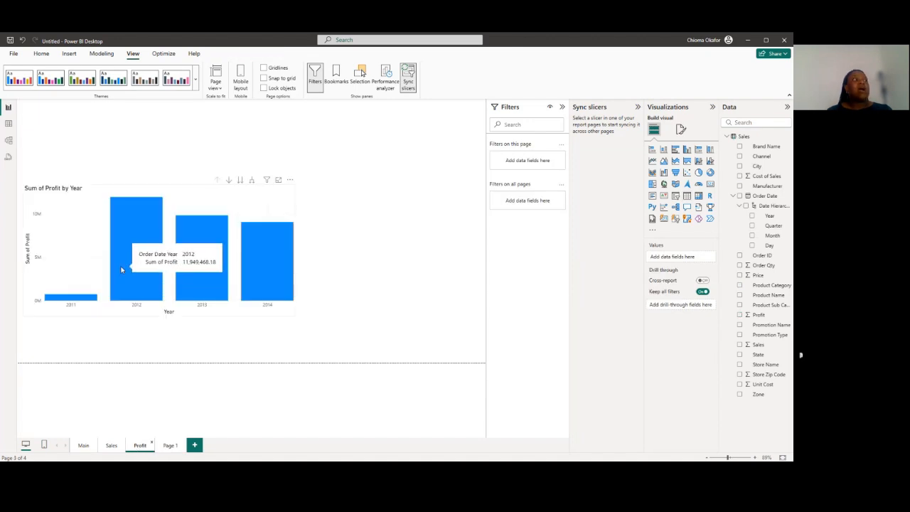
left_click(167, 446)
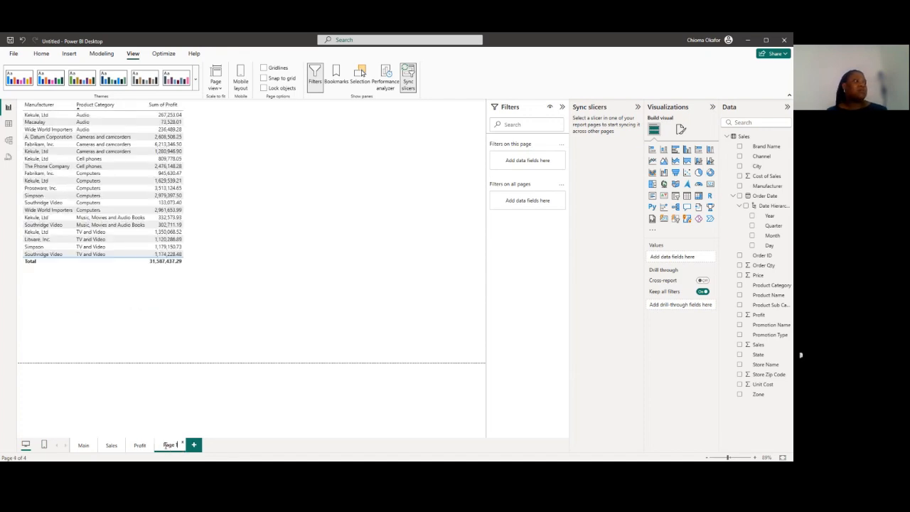
double_click(169, 446)
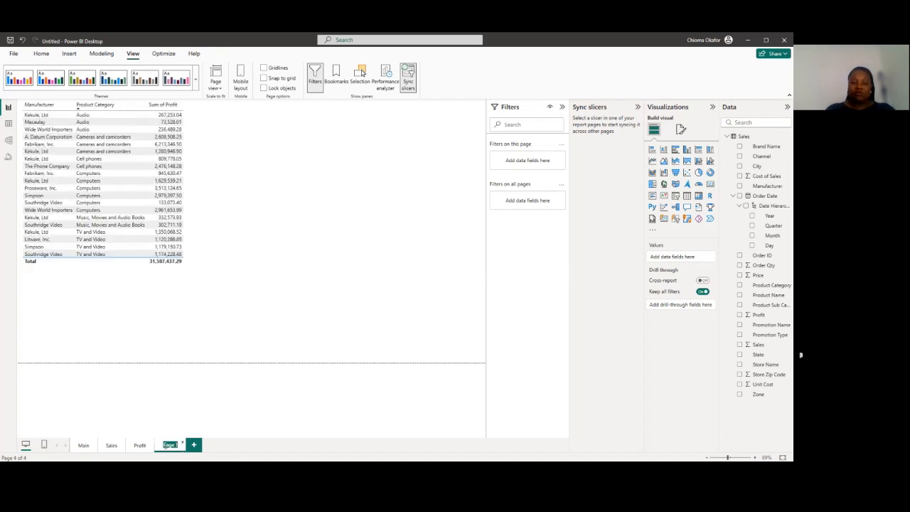
type("Produc")
type("t")
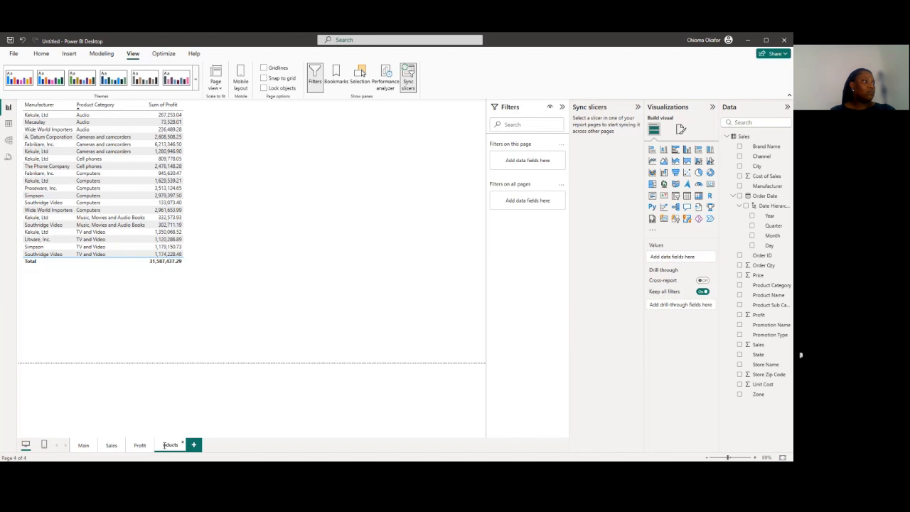
key("Return")
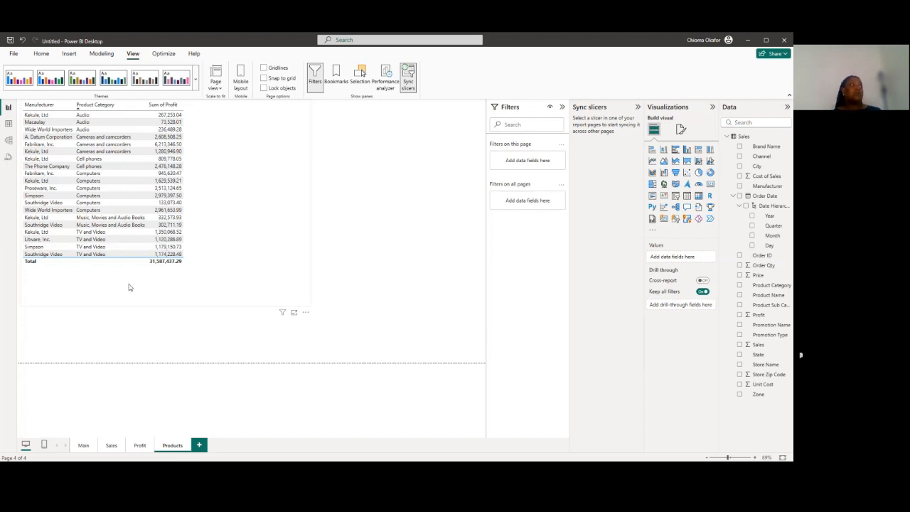
Review the yearly chart on the Profit page and add Profit as a drill-through field on the Products page
left_click(138, 446)
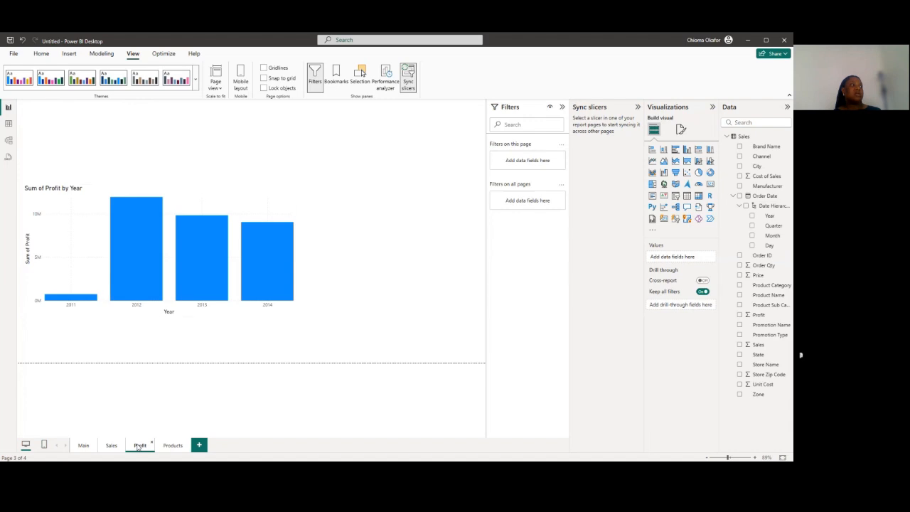
mouse_move(115, 230)
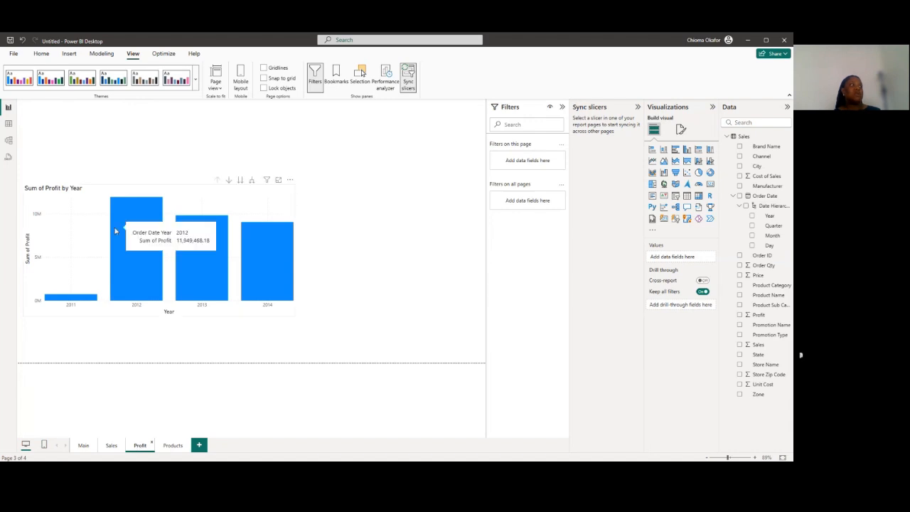
left_click(172, 448)
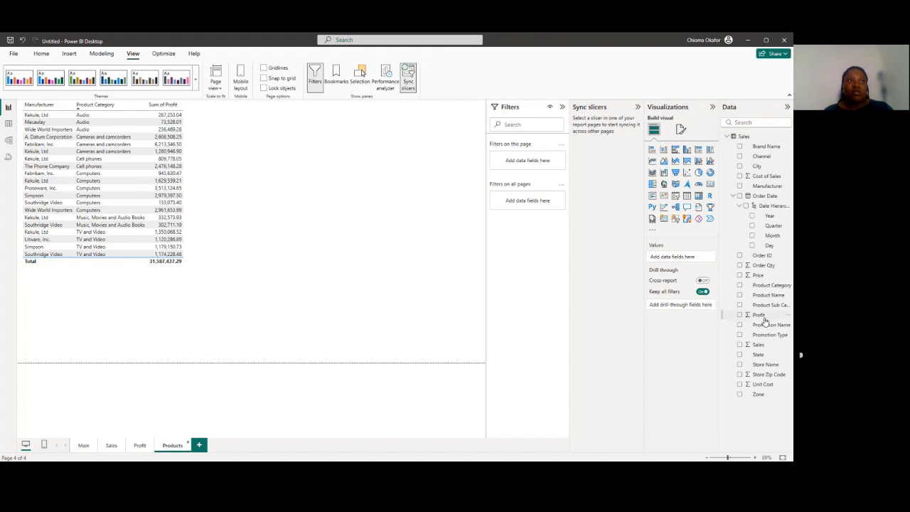
left_click_drag(765, 321, 688, 313)
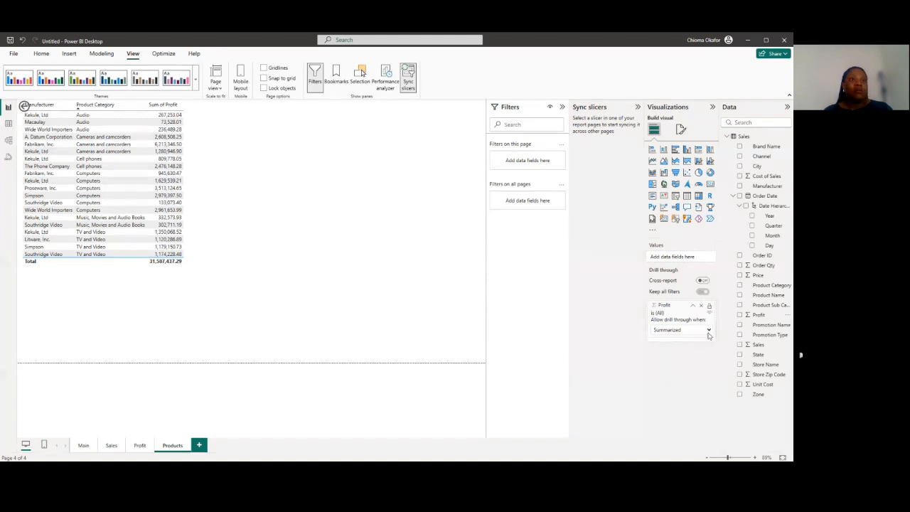
Switch the Profit drill-through condition to Used as category, and set it back to Summarized
left_click(709, 331)
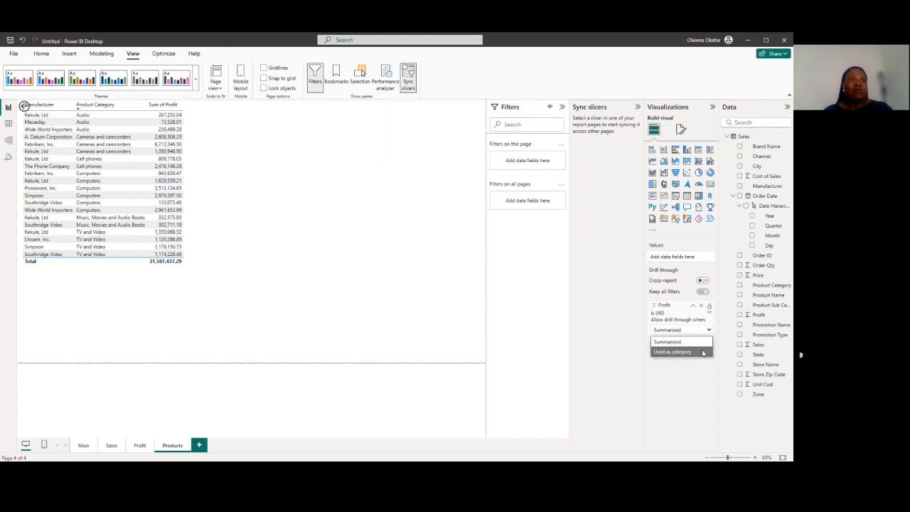
left_click(707, 351)
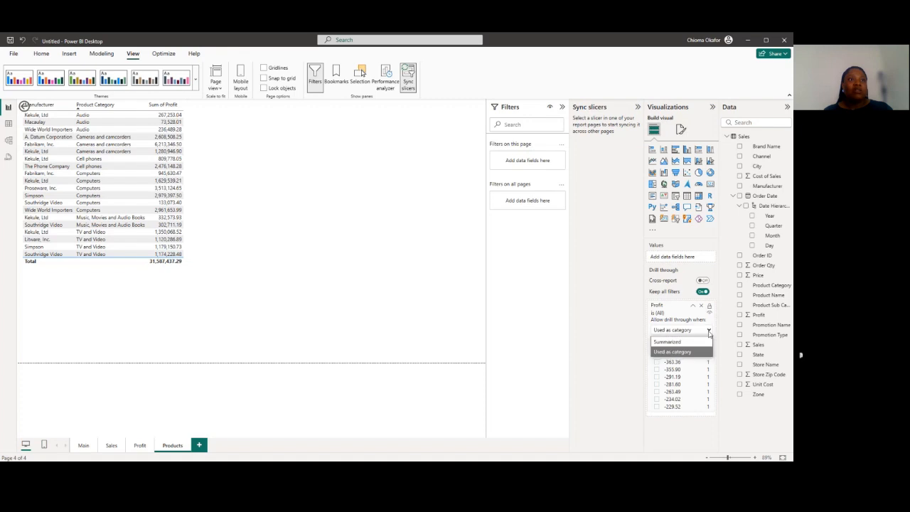
left_click(709, 331)
left_click(669, 342)
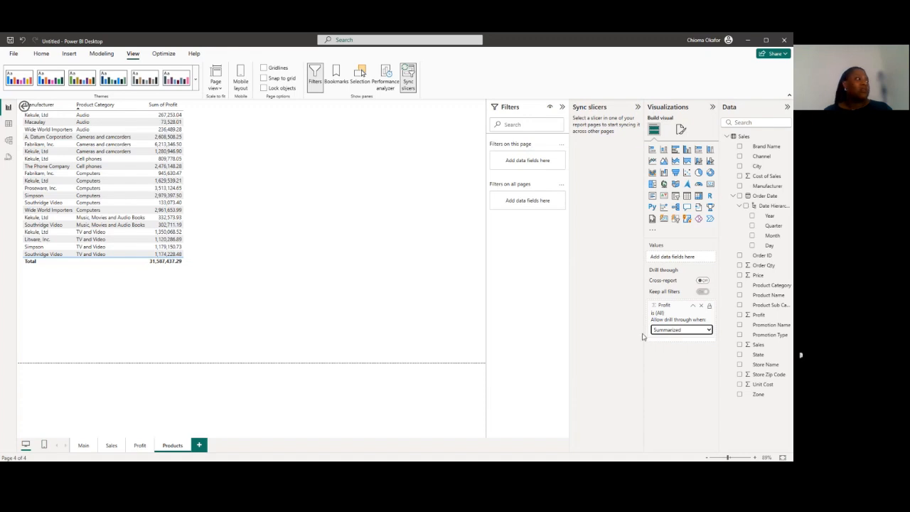
Drill through from the 2012 column of the Sum of Profit by Year chart to the Products page
left_click(136, 446)
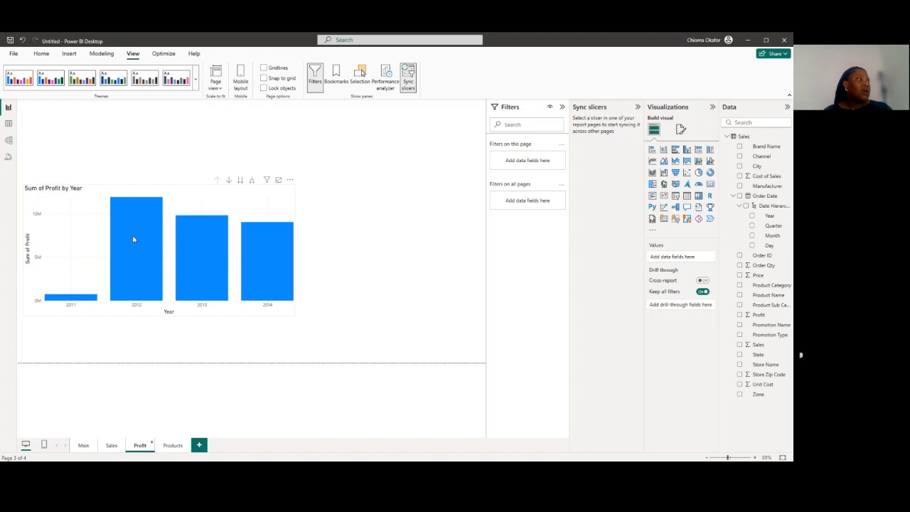
mouse_move(133, 239)
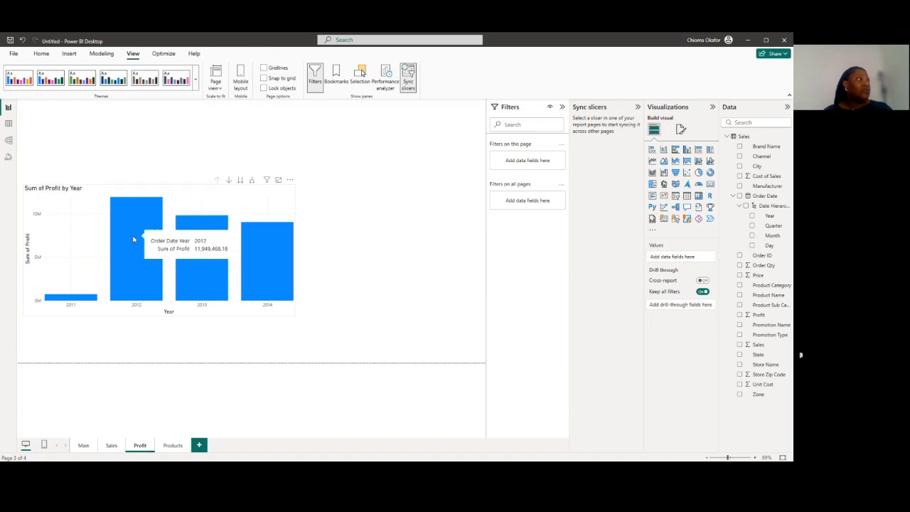
right_click(133, 239)
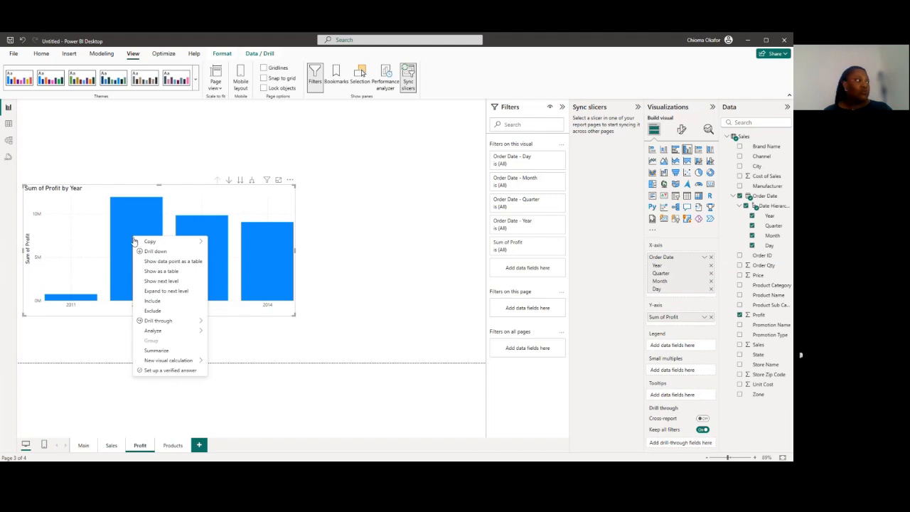
mouse_move(170, 325)
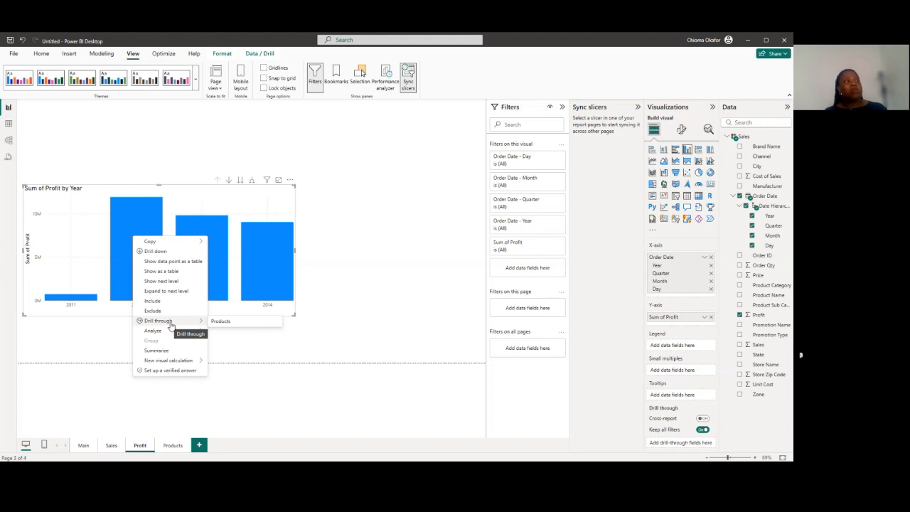
left_click(216, 324)
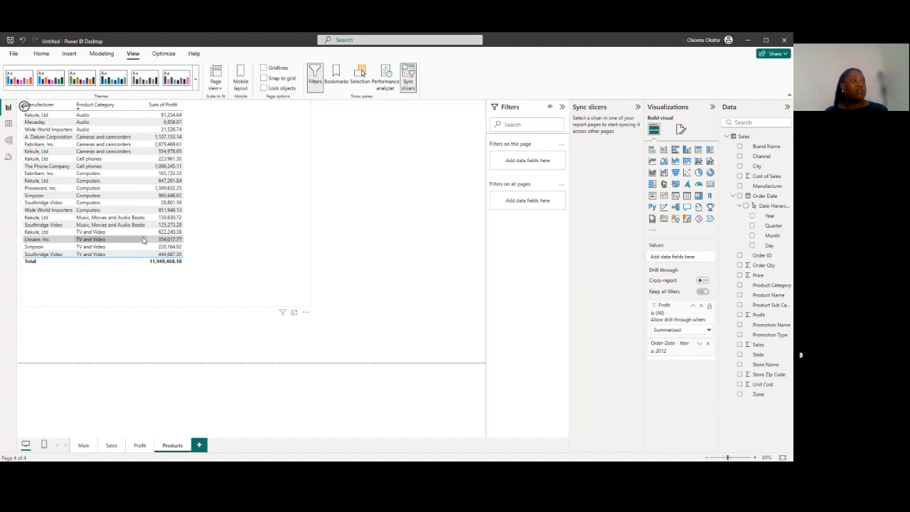
Add a new report page with a table of Zone, City and Profit, and enlarge the table
left_click(200, 445)
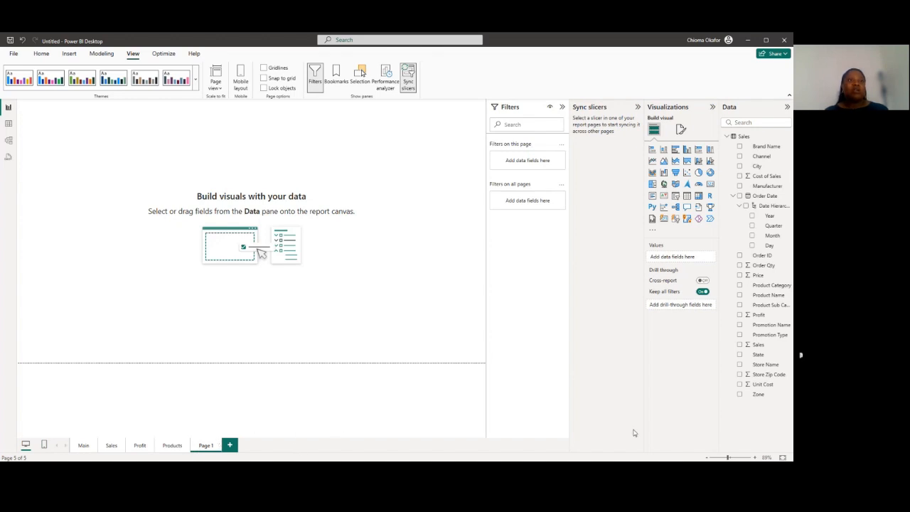
left_click(740, 395)
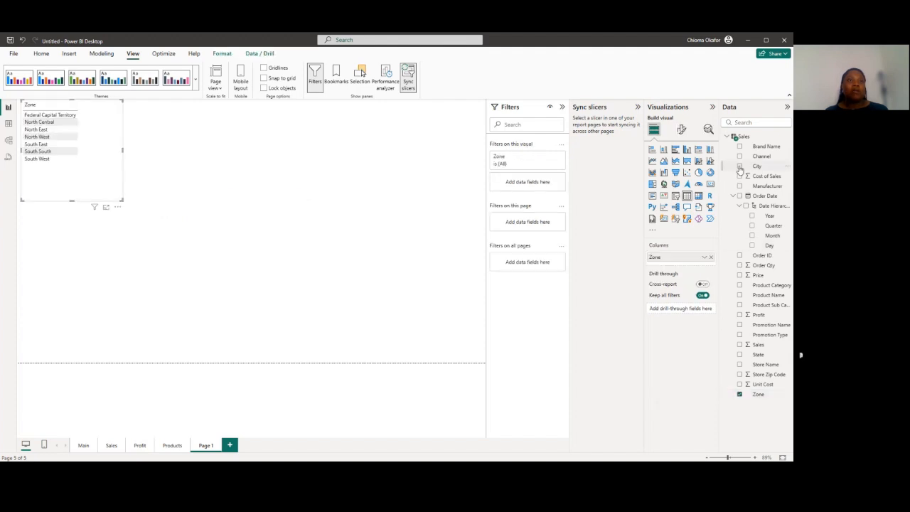
left_click(740, 167)
left_click(740, 316)
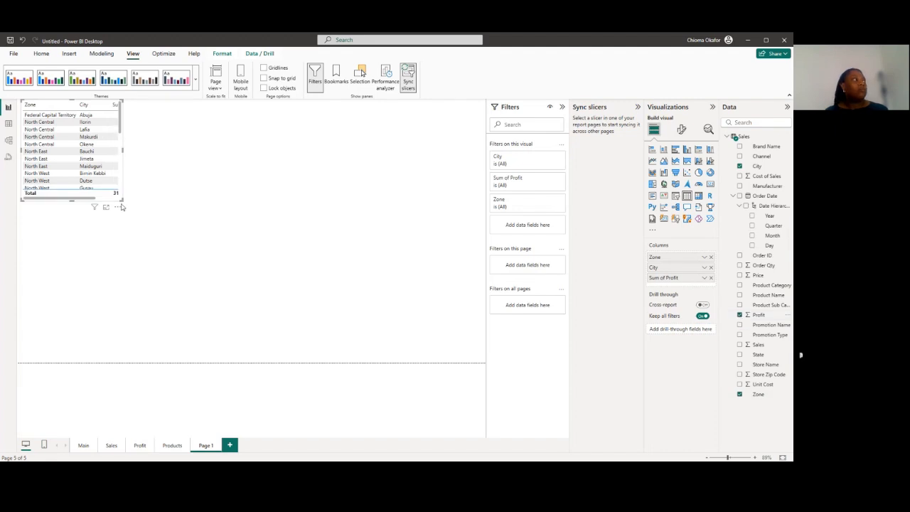
left_click_drag(123, 205, 340, 328)
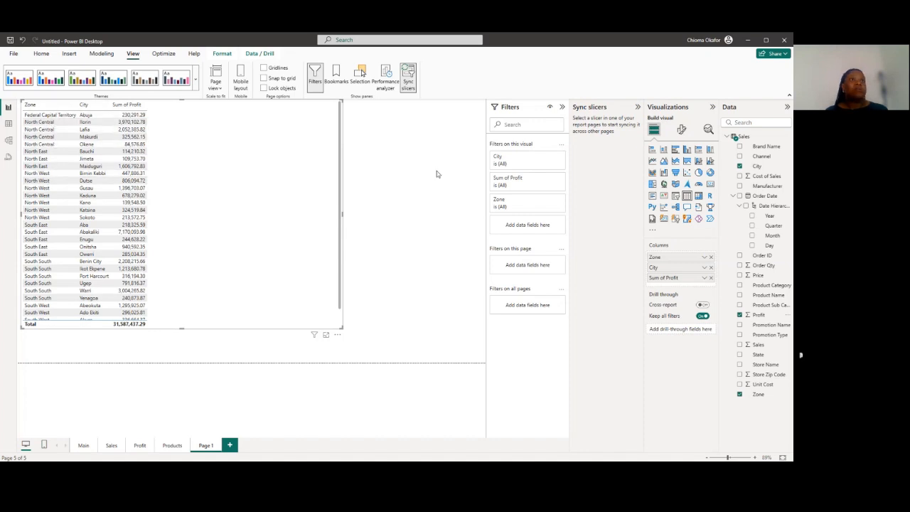
Convert the zone table into a matrix with City in rows and Zone in columns, and enlarge it to fit all cities
left_click(699, 198)
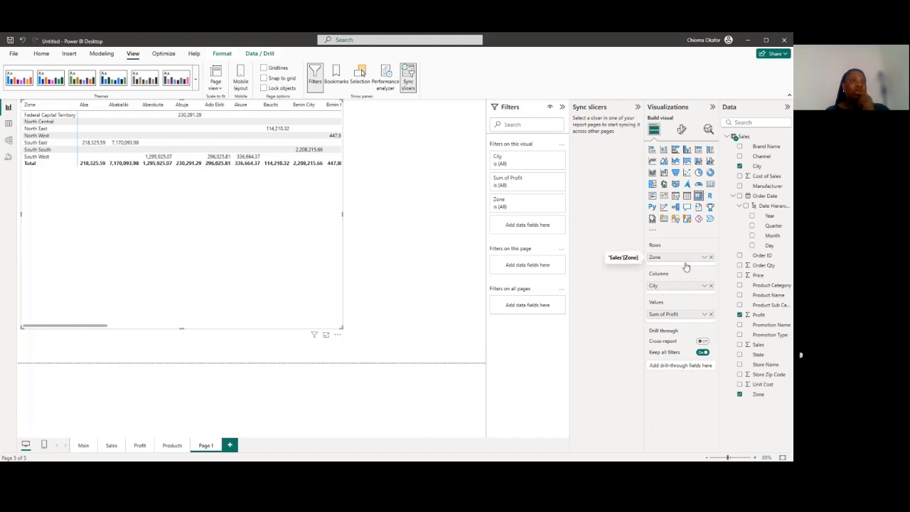
mouse_move(677, 290)
left_mouse_down()
mouse_move(679, 266)
mouse_move(678, 298)
left_mouse_up()
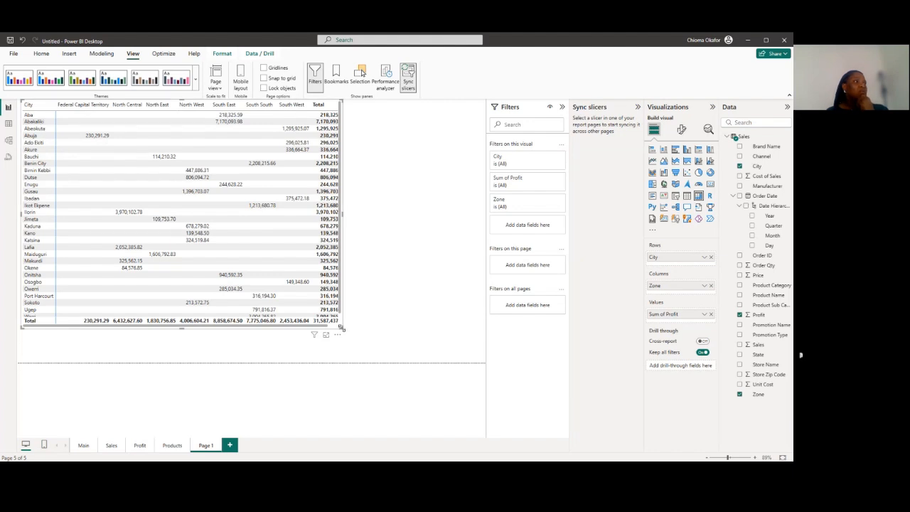
left_click_drag(341, 331, 387, 357)
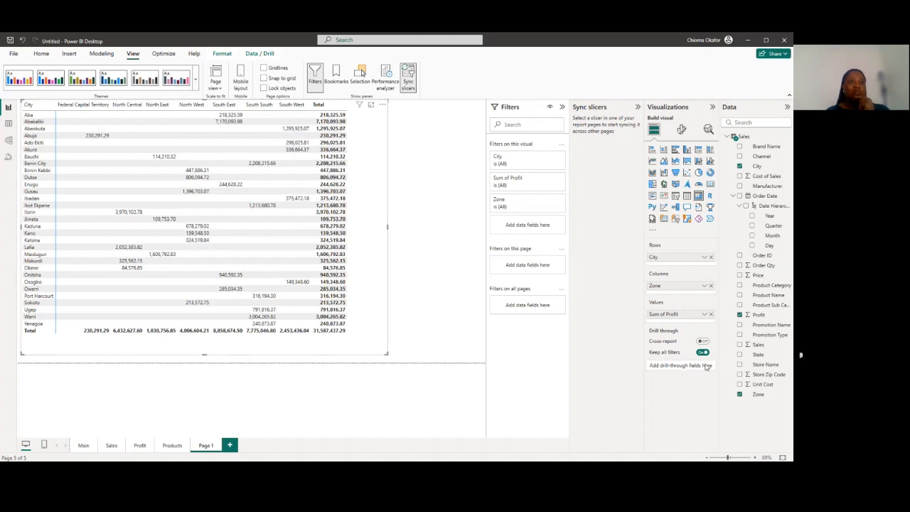
Add Profit as a drill-through field on the new matrix page
left_click_drag(762, 324, 685, 372)
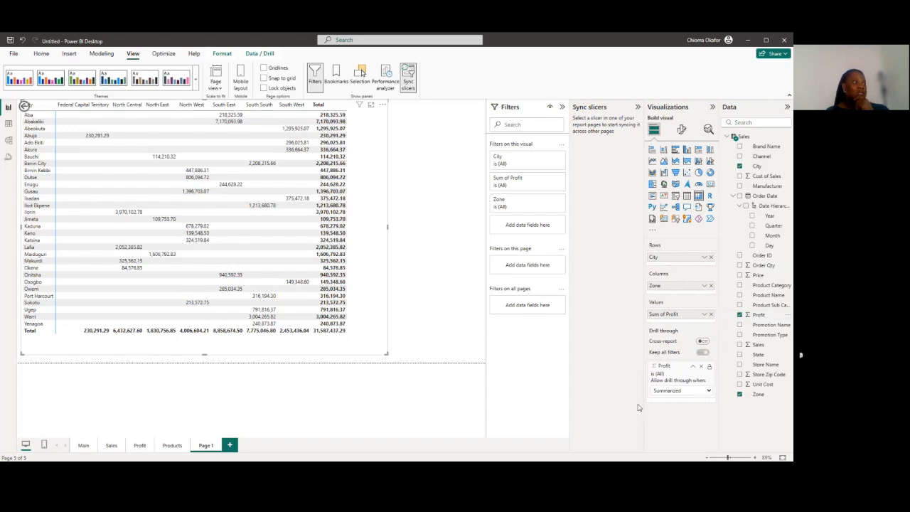
Check which pages the 2013 column of the Sum of Profit by Year chart offers as drill-through targets
left_click(140, 446)
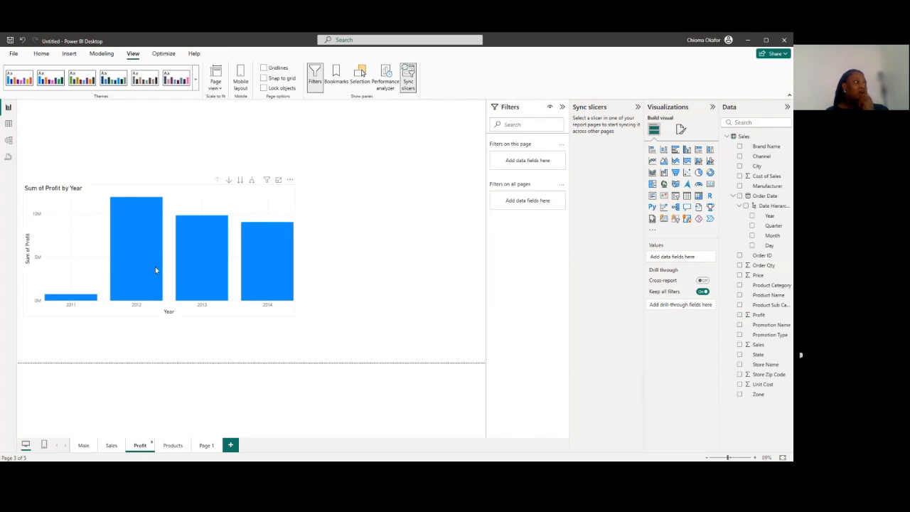
right_click(197, 273)
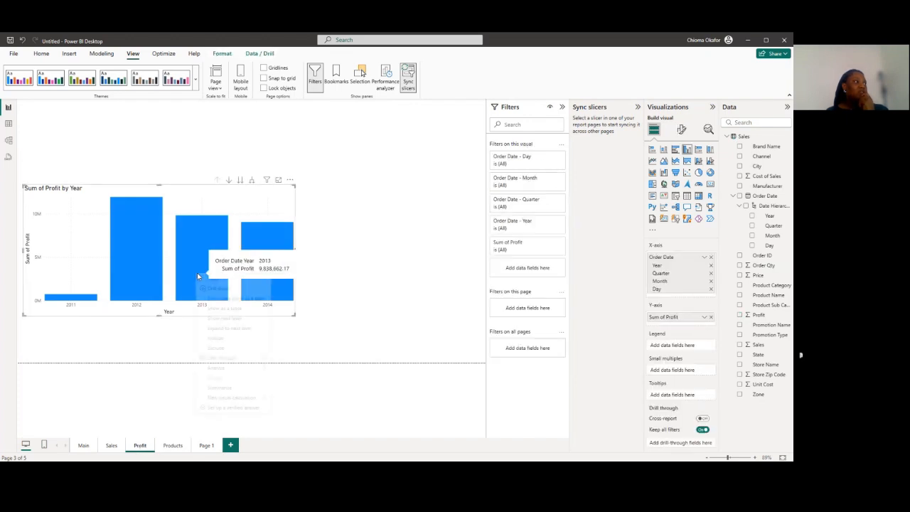
mouse_move(242, 358)
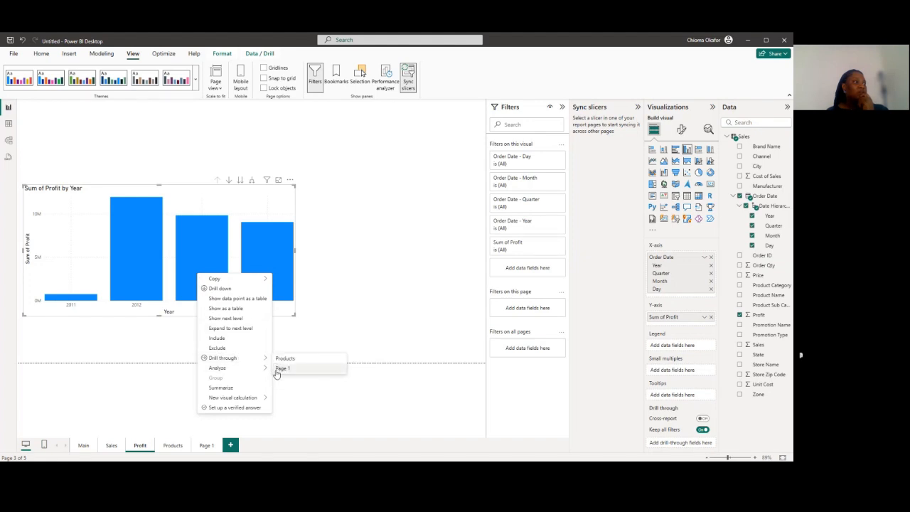
left_click(336, 393)
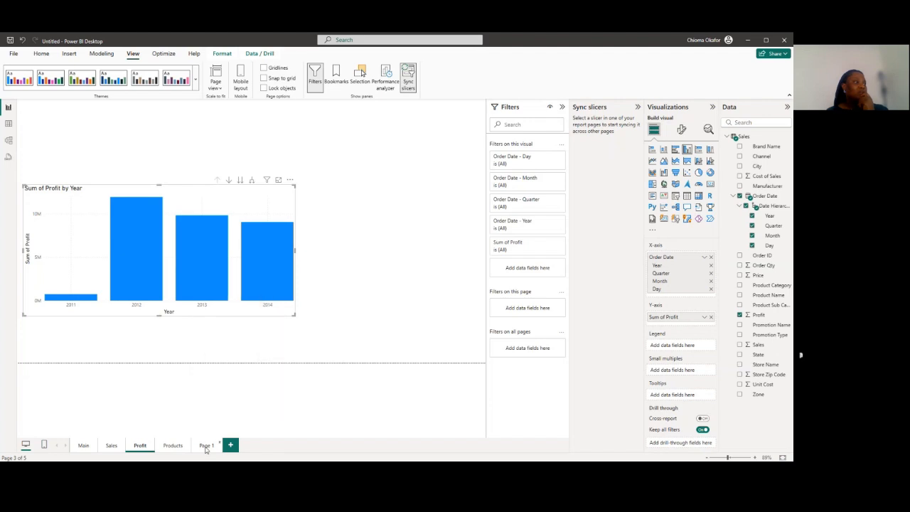
Rename the city and zone matrix page from Page 1 to Region
left_click(206, 446)
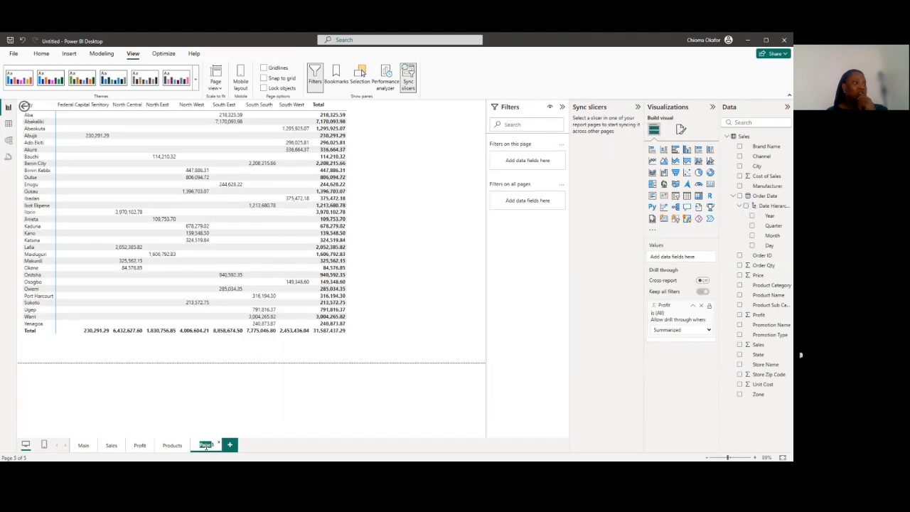
double_click(206, 446)
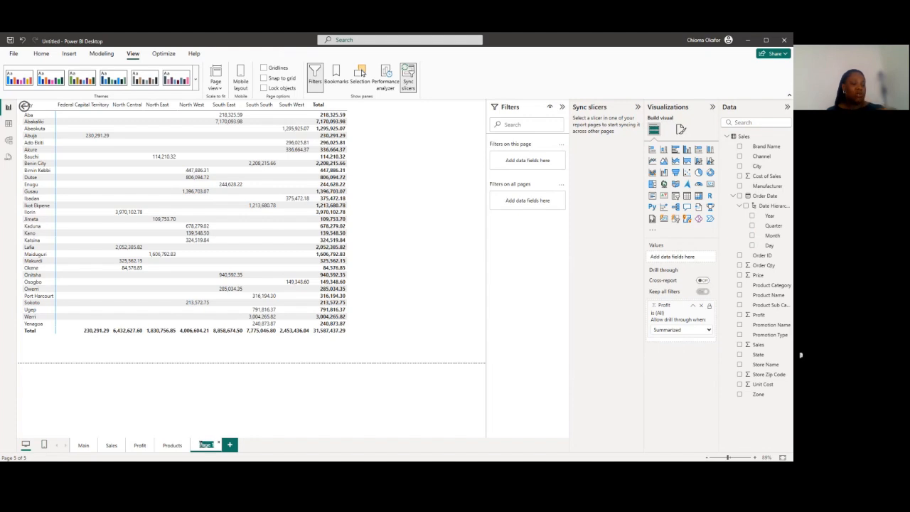
type("Re")
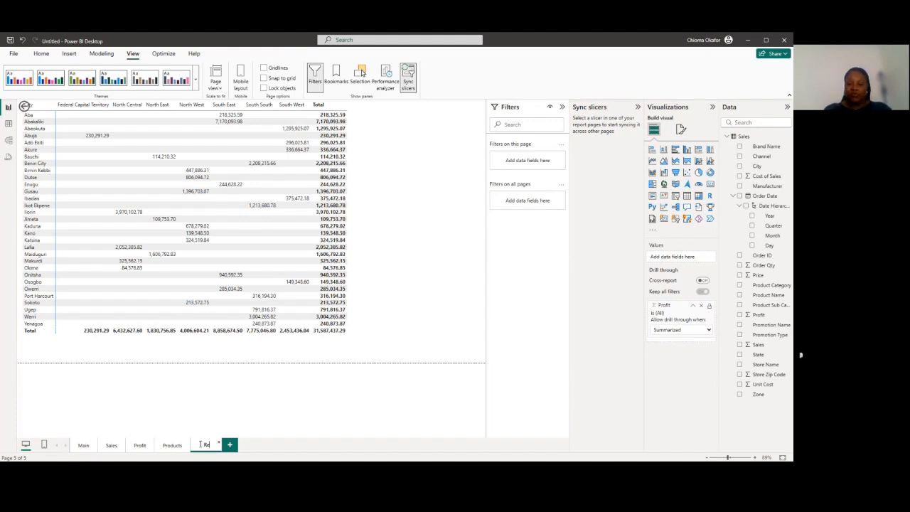
type("gion")
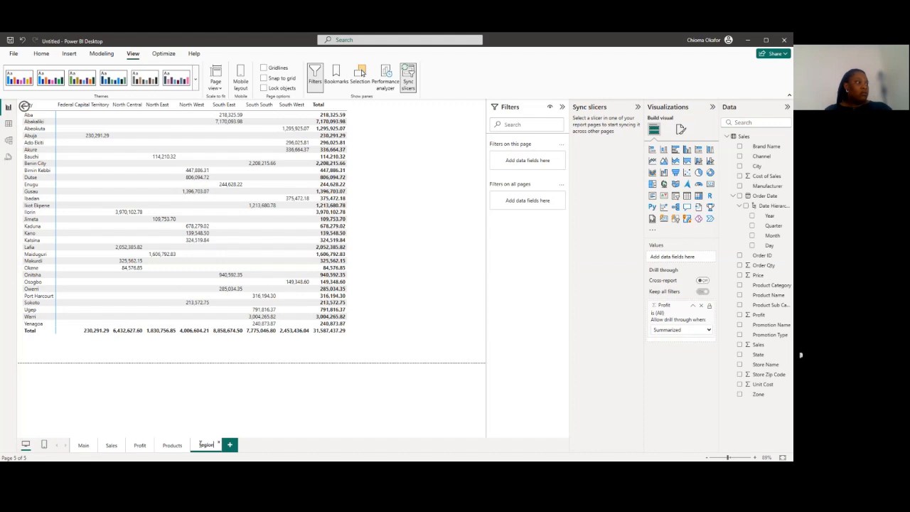
left_click(254, 409)
Drill through from the 2013 column of the Sum of Profit by Year chart to the Region page, and return to the Profit page
left_click(140, 445)
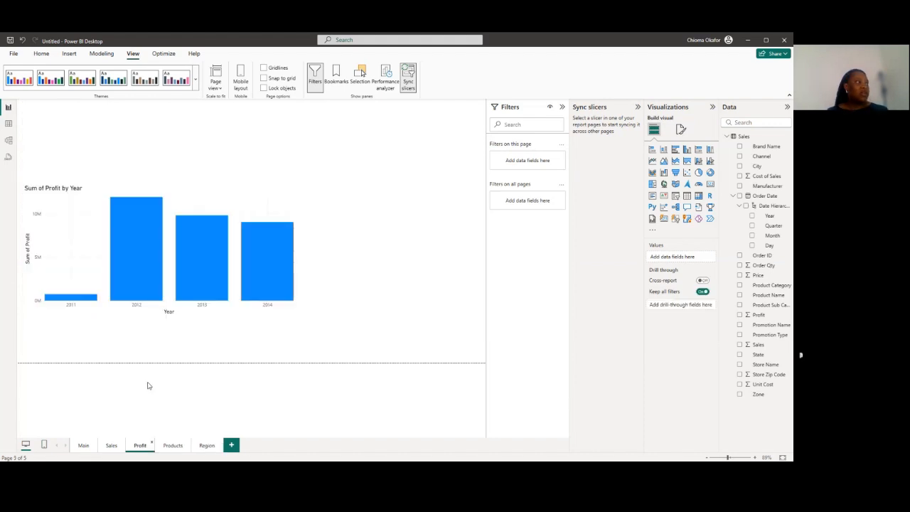
right_click(210, 275)
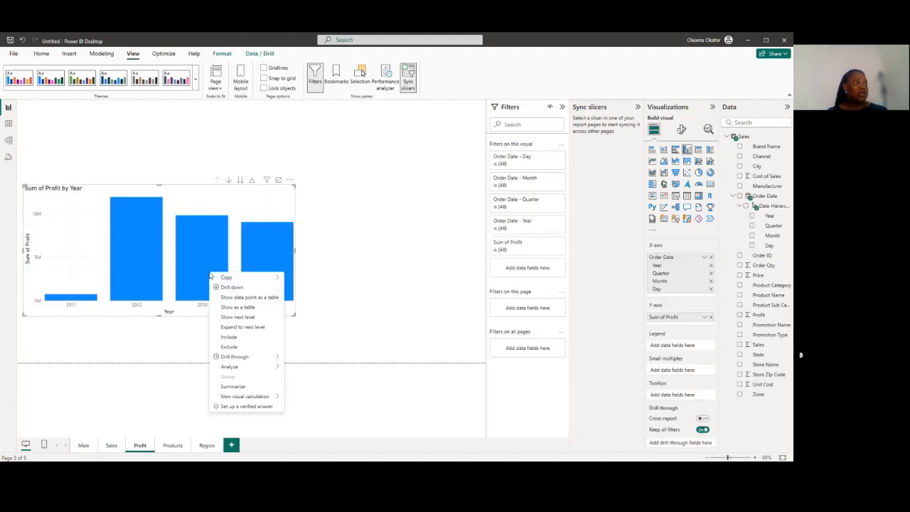
mouse_move(231, 356)
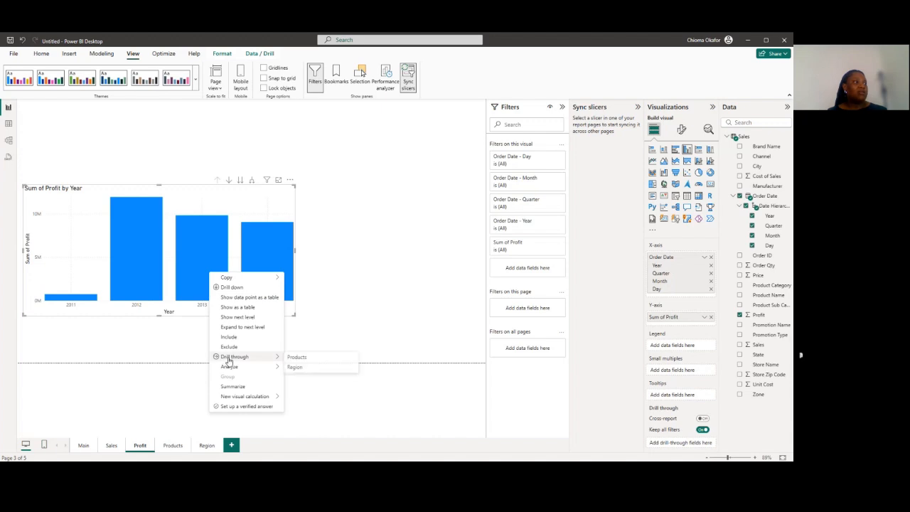
left_click(291, 368)
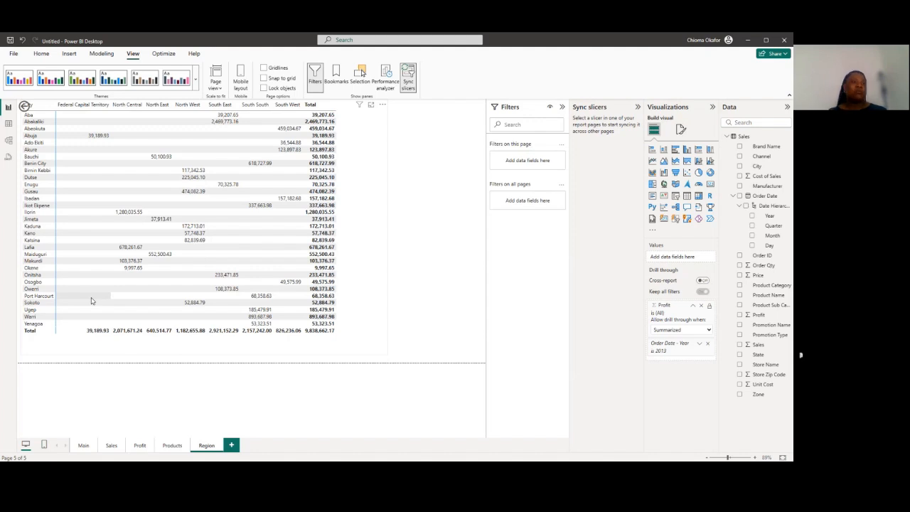
left_click(23, 107, "ctrl")
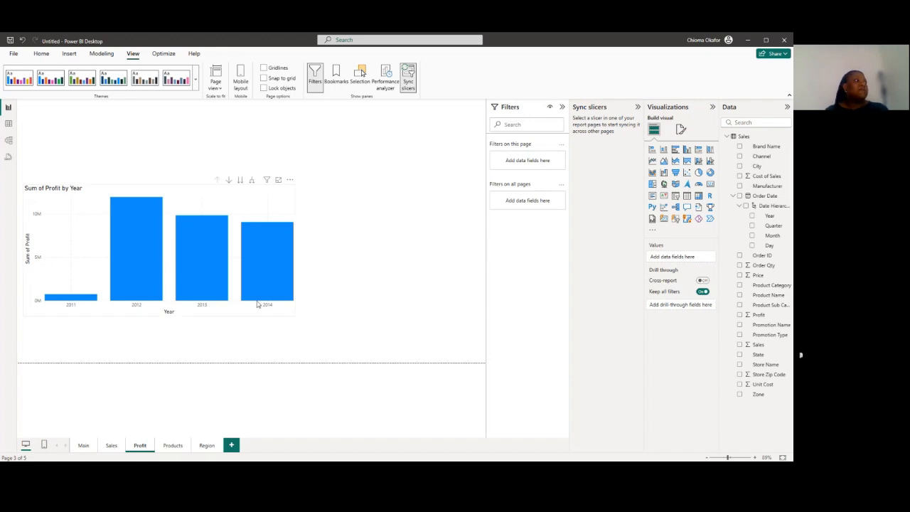
Review the Sales page charts and the button types that can be inserted on the Products page
left_click(112, 446)
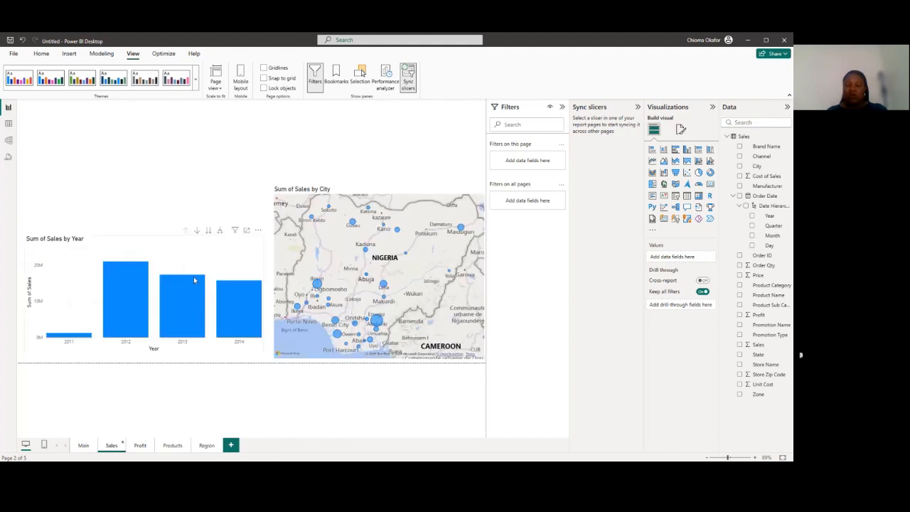
mouse_move(194, 279)
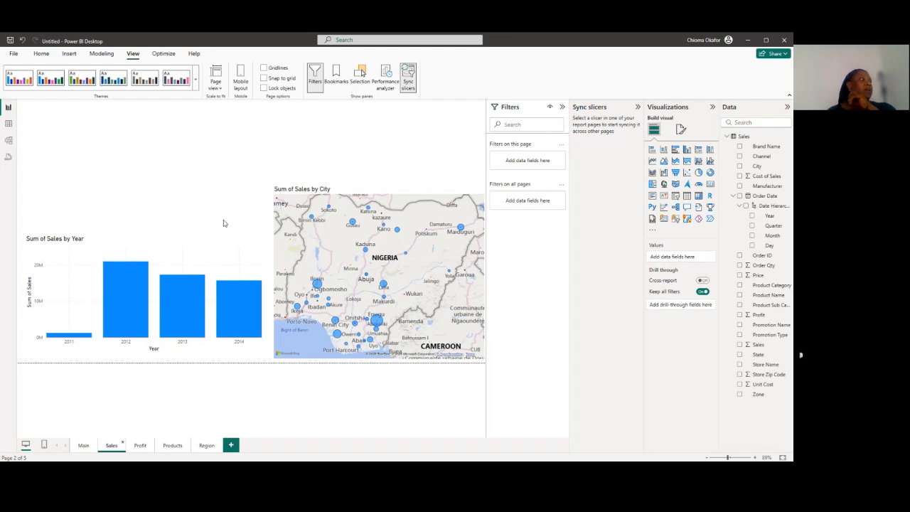
left_click(168, 448)
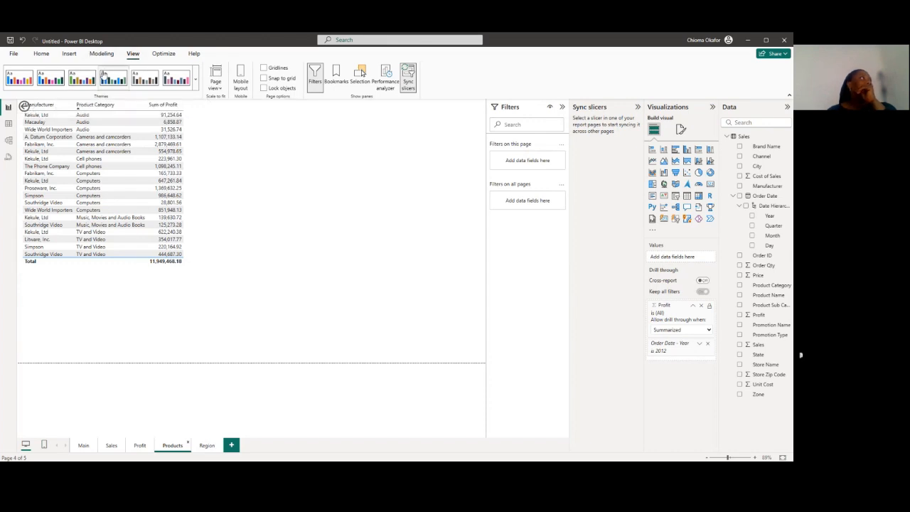
left_click(69, 56)
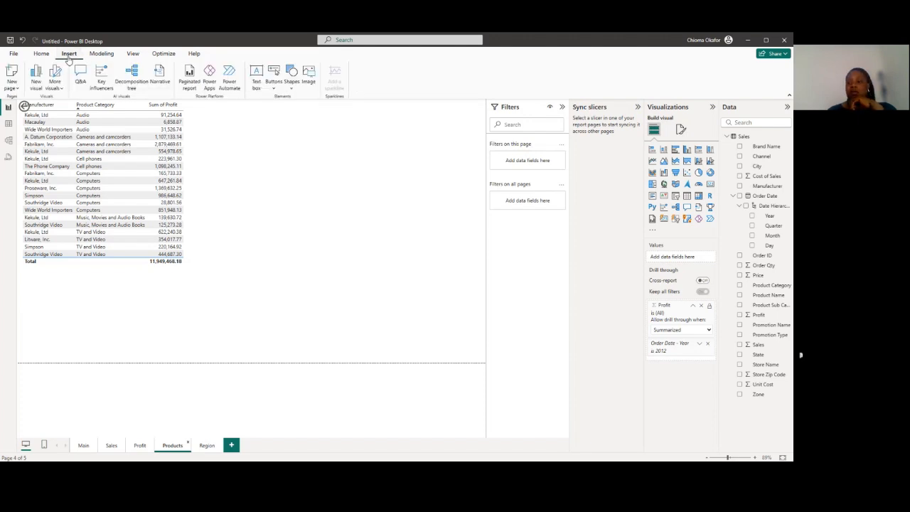
left_click(273, 89)
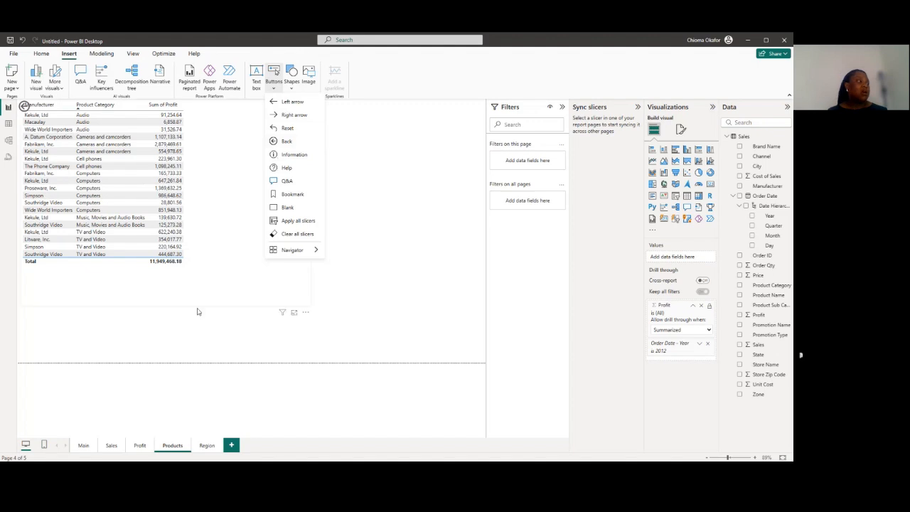
Repeat the 2013 profit drill-through to the Region page and compare the matrix there with the Profit page
left_click(133, 447)
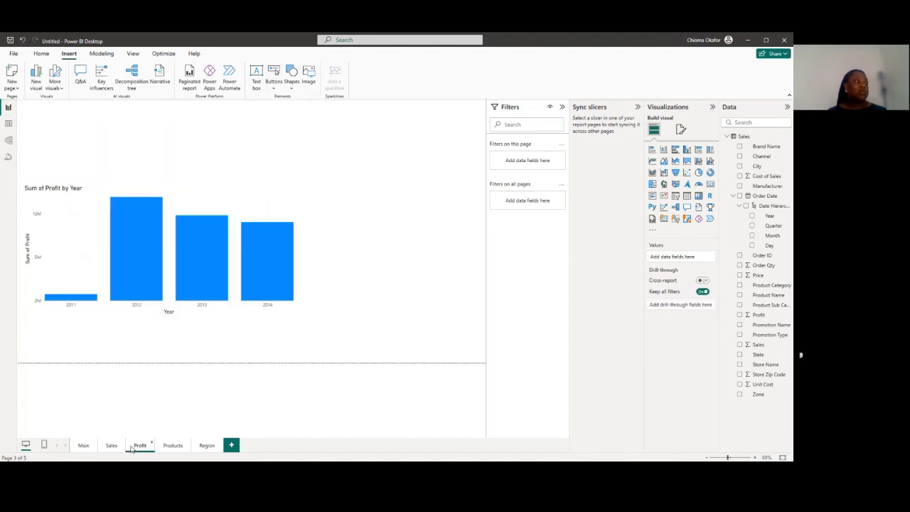
right_click(189, 288)
mouse_move(235, 369)
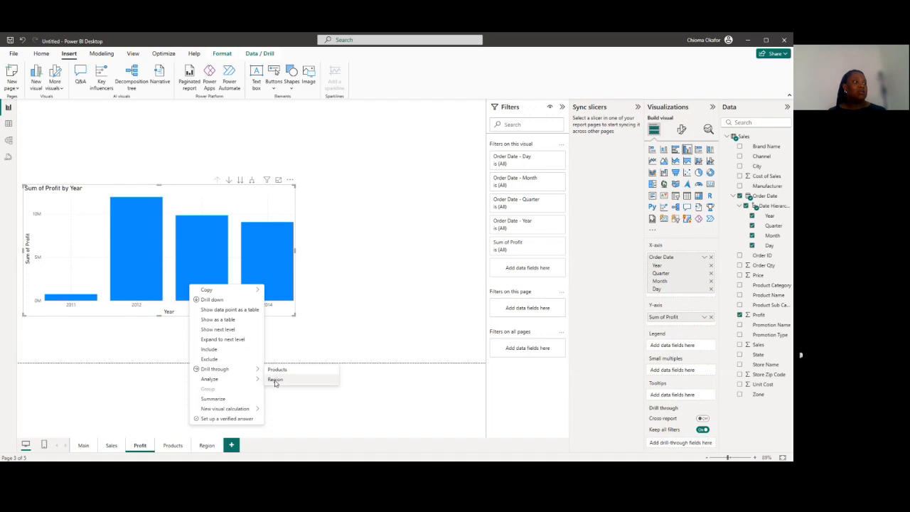
left_click(275, 380)
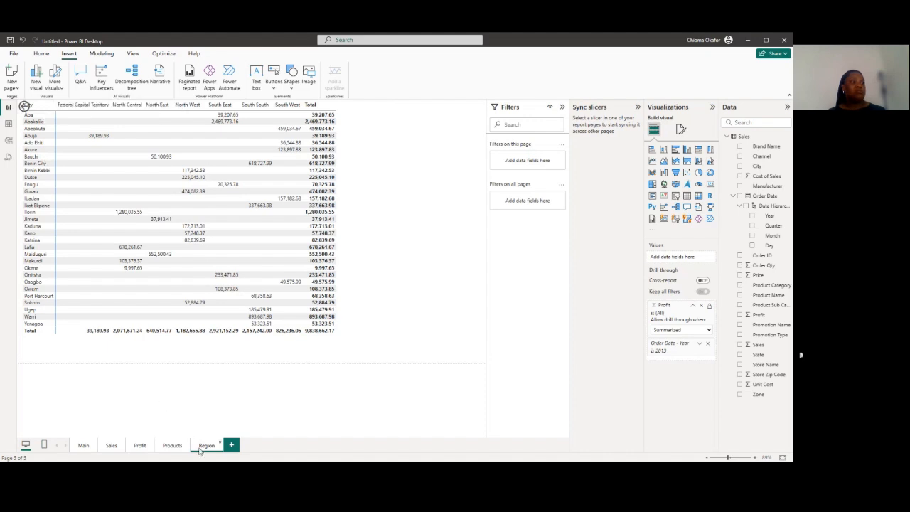
left_click(140, 445)
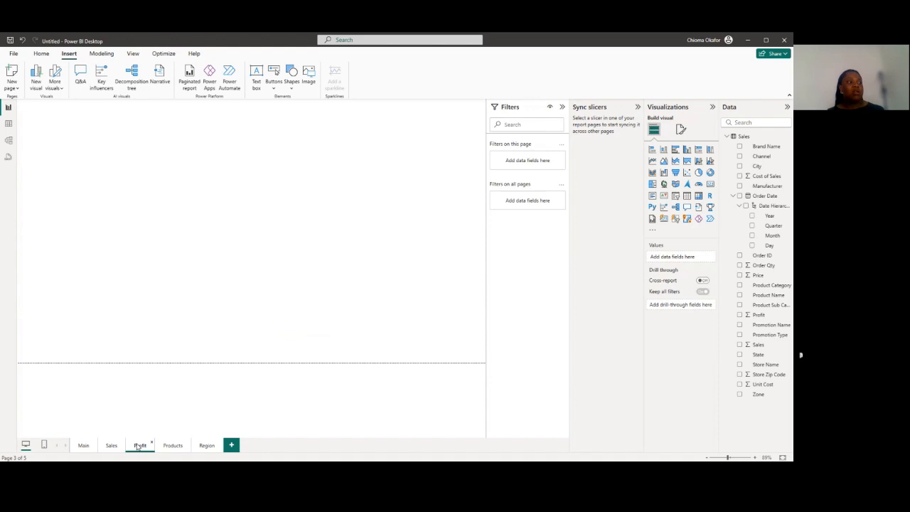
left_click(206, 446)
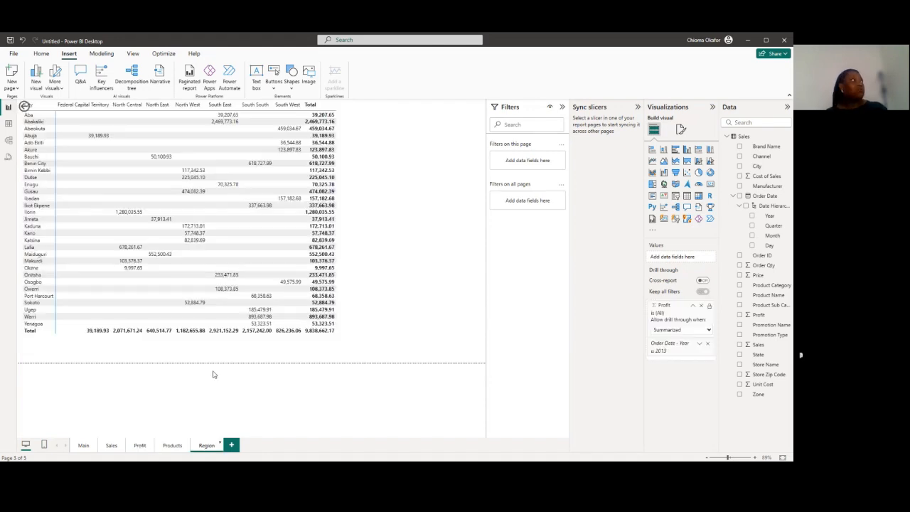
left_click(140, 446)
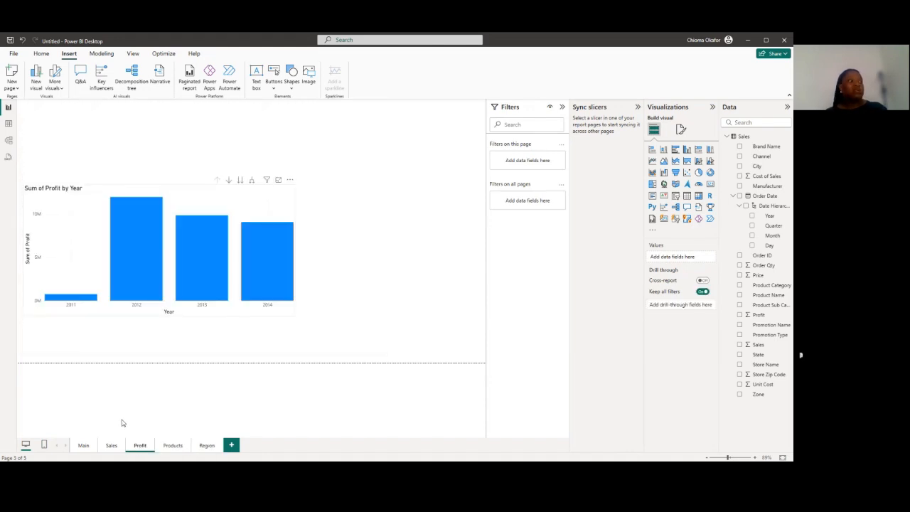
Move the manufacturer and product category table on the Products page down, clear of the back button
left_click(171, 446)
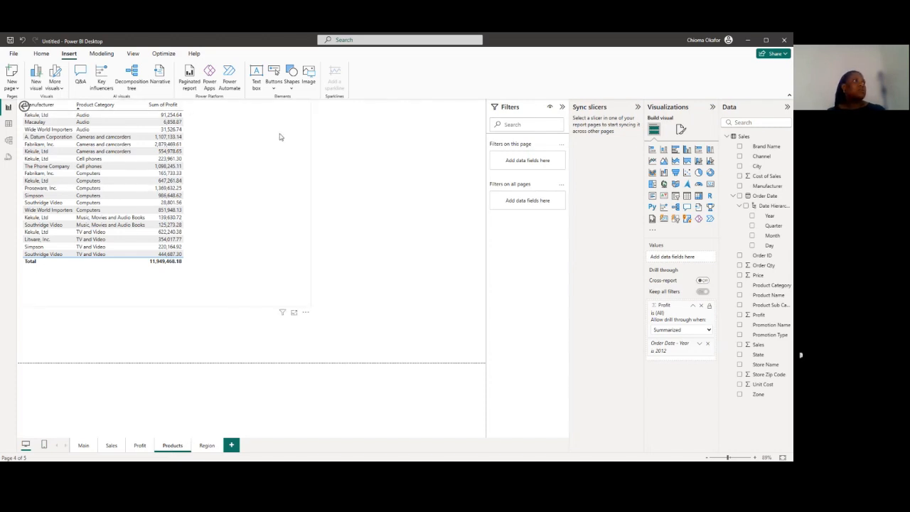
left_click(305, 313)
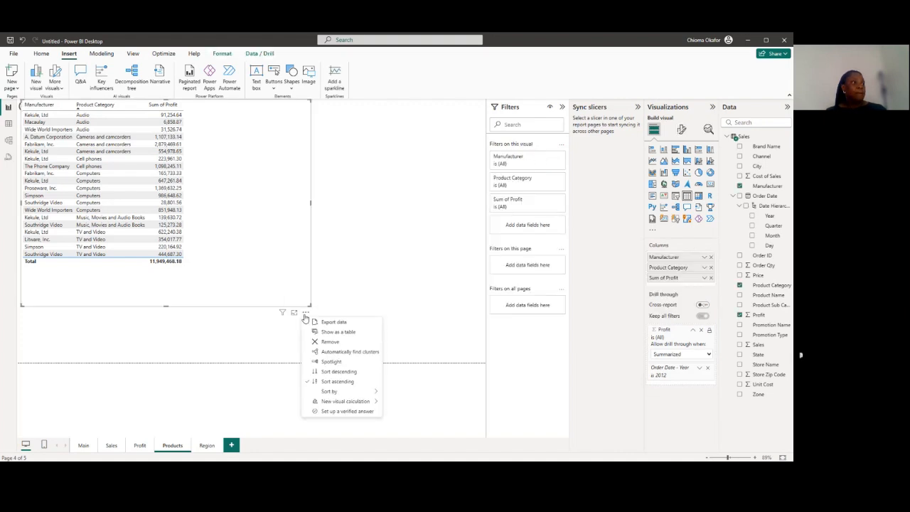
left_click(305, 312)
left_click(293, 312)
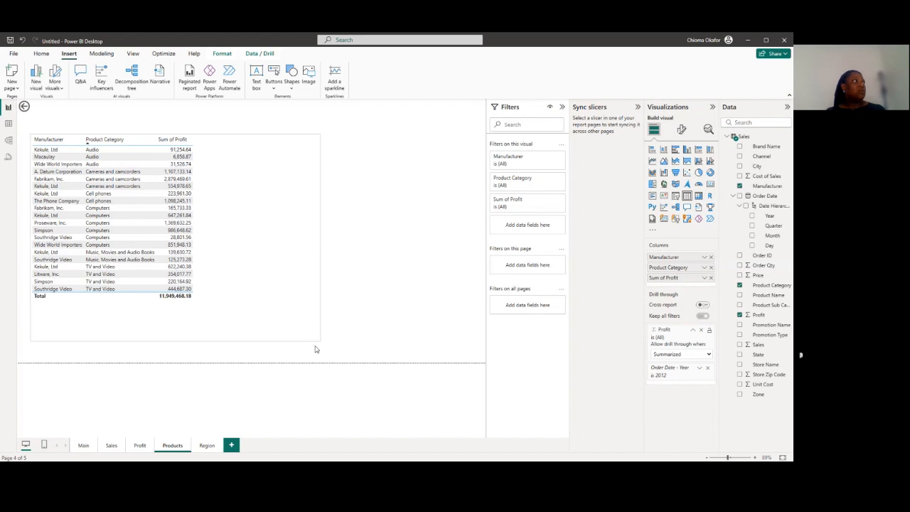
left_click(311, 124)
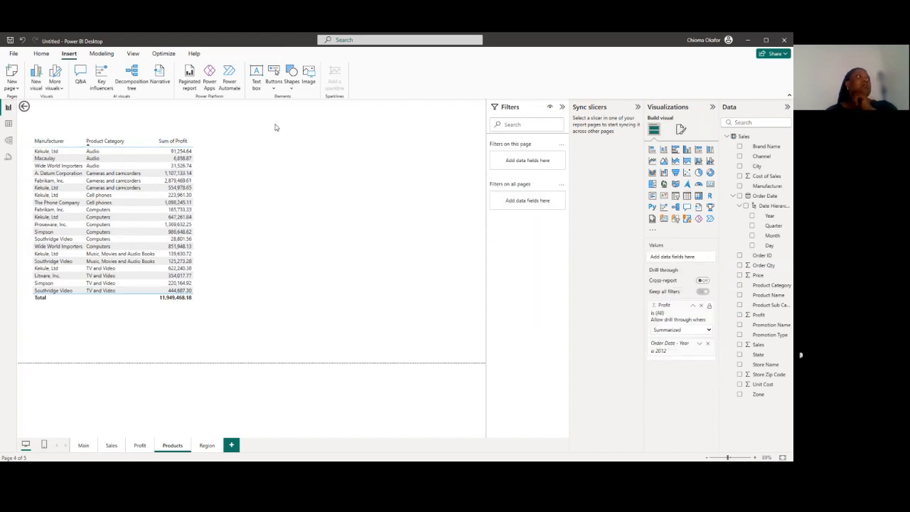
Insert a Left arrow button on the Products page and place it just below the existing back button
left_click(275, 89)
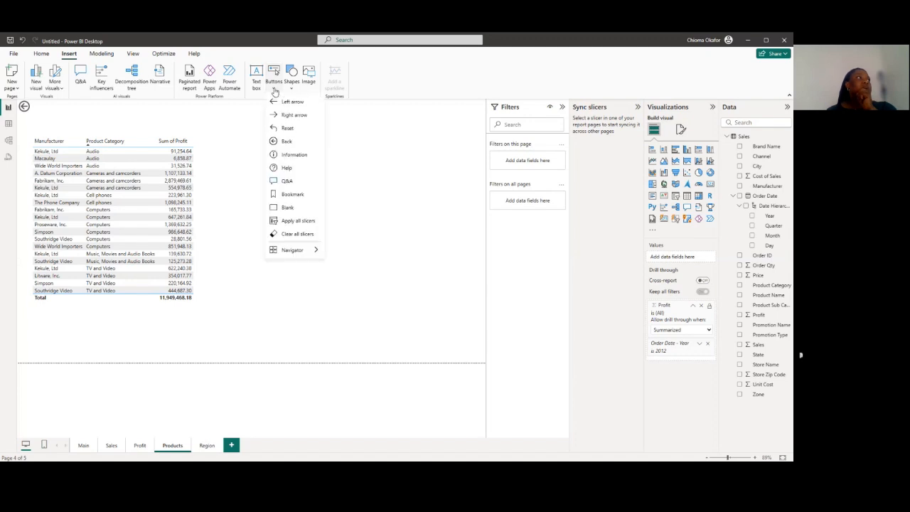
left_click(292, 102)
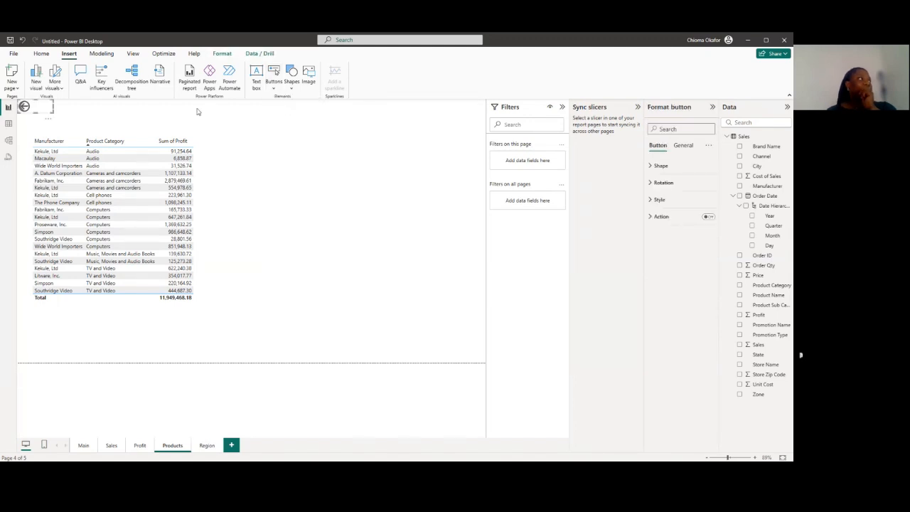
mouse_move(43, 108)
left_mouse_down()
mouse_move(102, 113)
mouse_move(41, 123)
left_mouse_up()
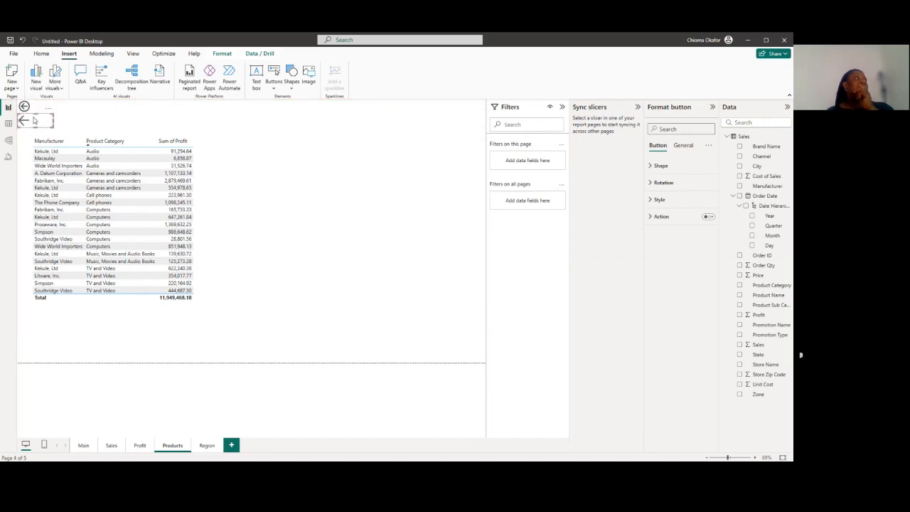
left_click(80, 115)
Turn on the action of the Products page's left arrow button and set its type to Page navigation
left_click(22, 125)
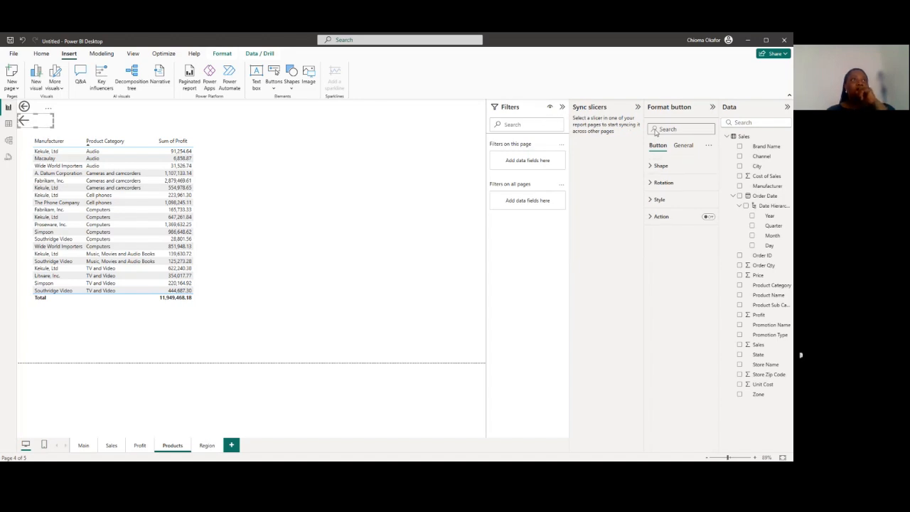
left_click(638, 107)
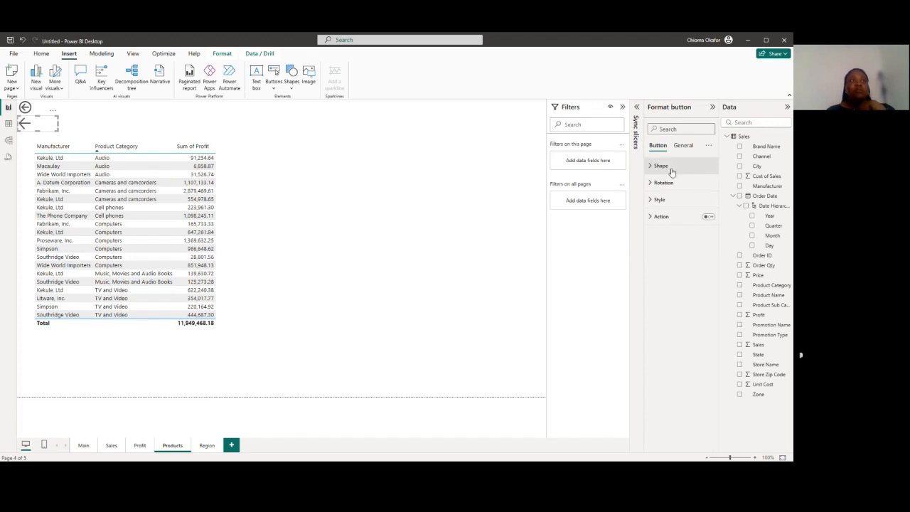
left_click(651, 221)
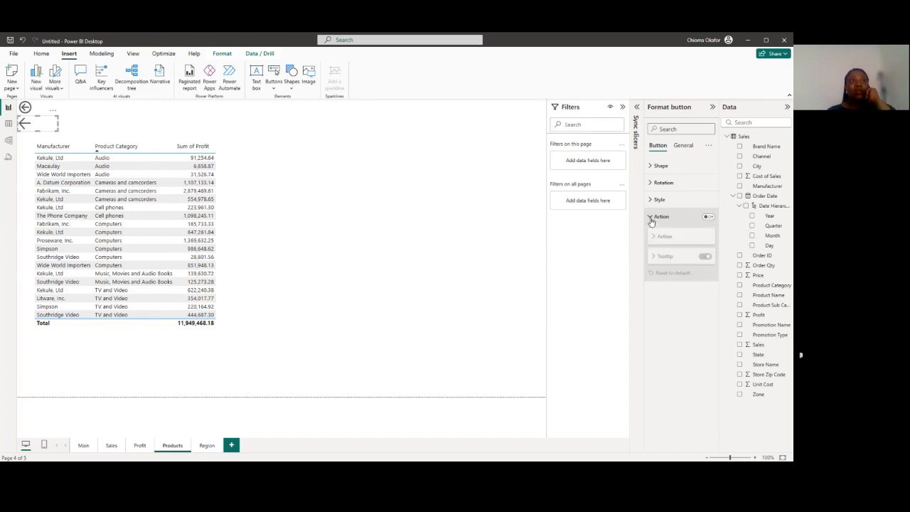
left_click(708, 217)
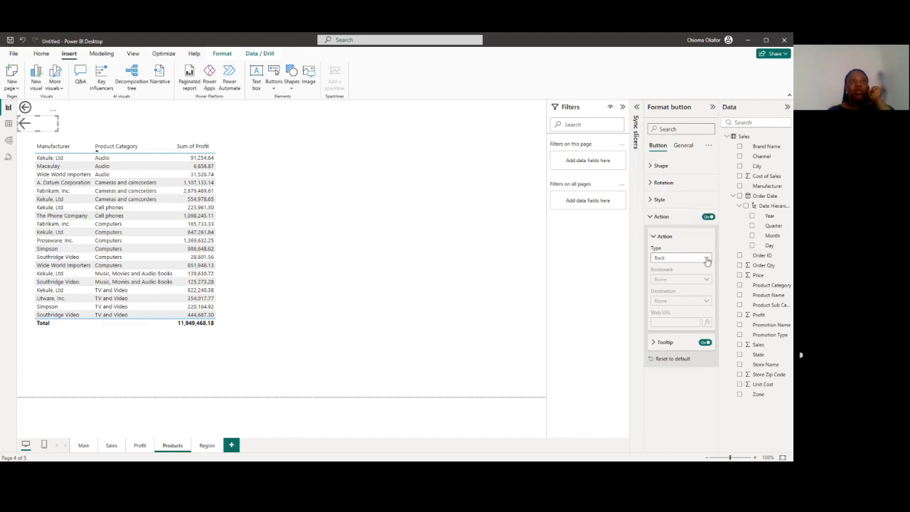
left_click(707, 259)
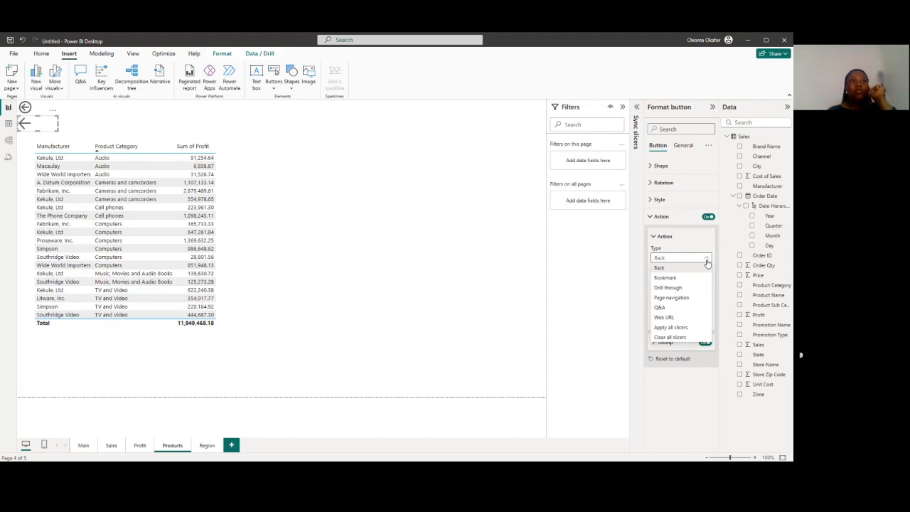
left_click(707, 262)
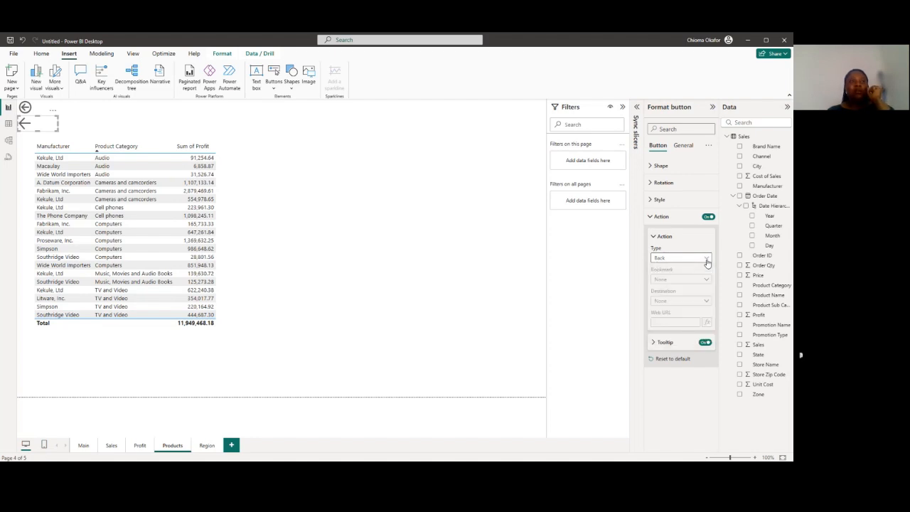
left_click(707, 261)
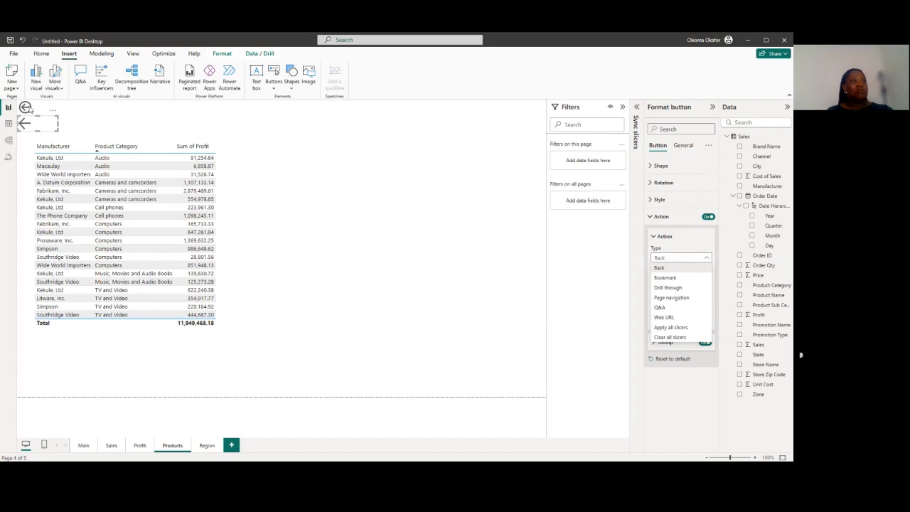
left_click(671, 299)
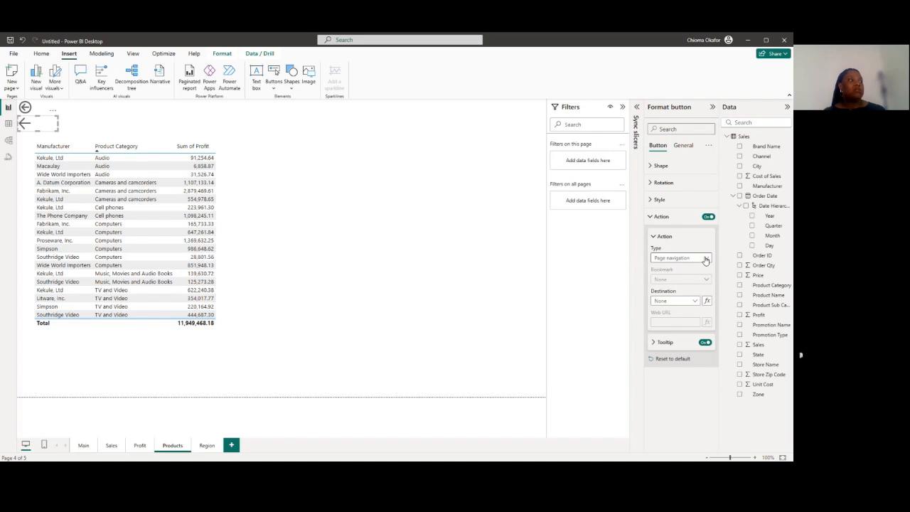
Set the left arrow button's destination to the Profit page and follow the button to test it
left_click(700, 303)
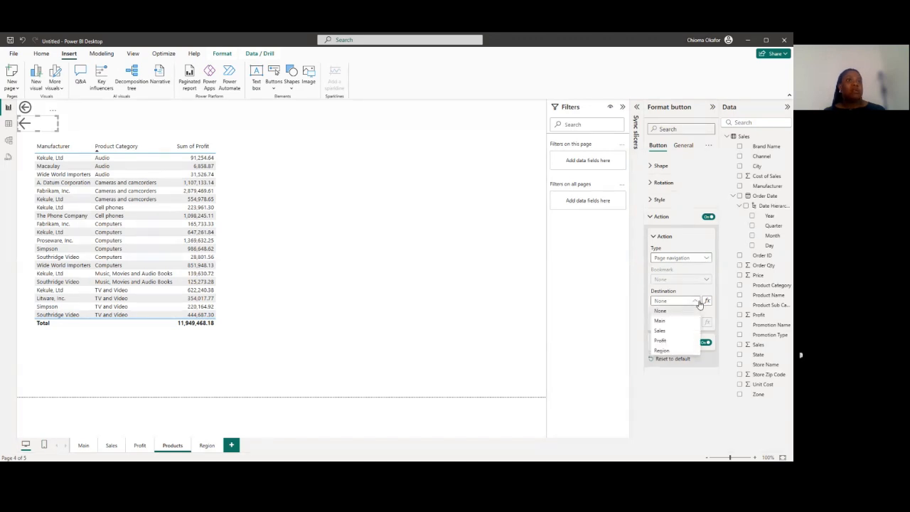
left_click(681, 342)
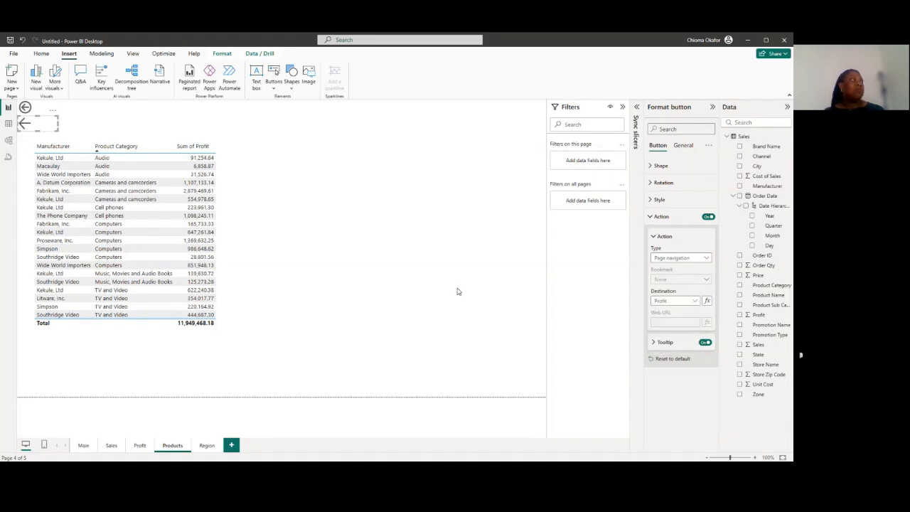
left_click(28, 142)
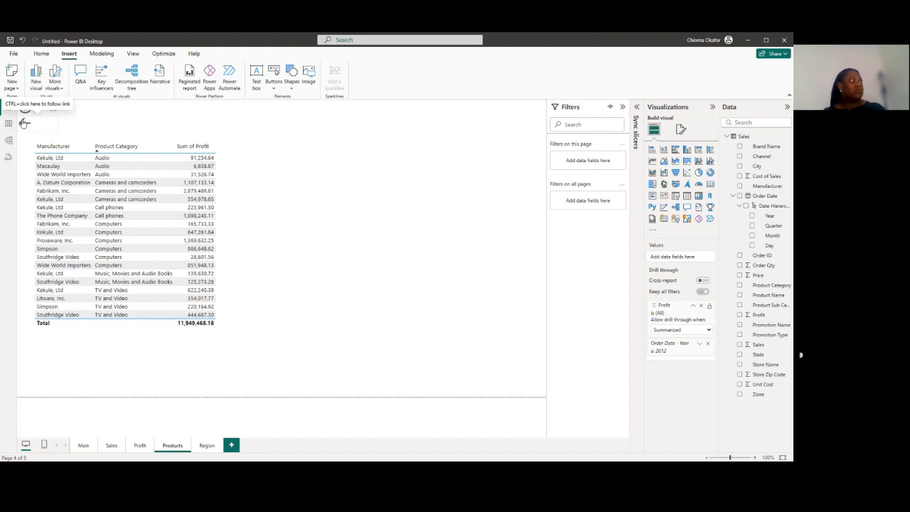
left_click(23, 123, "ctrl")
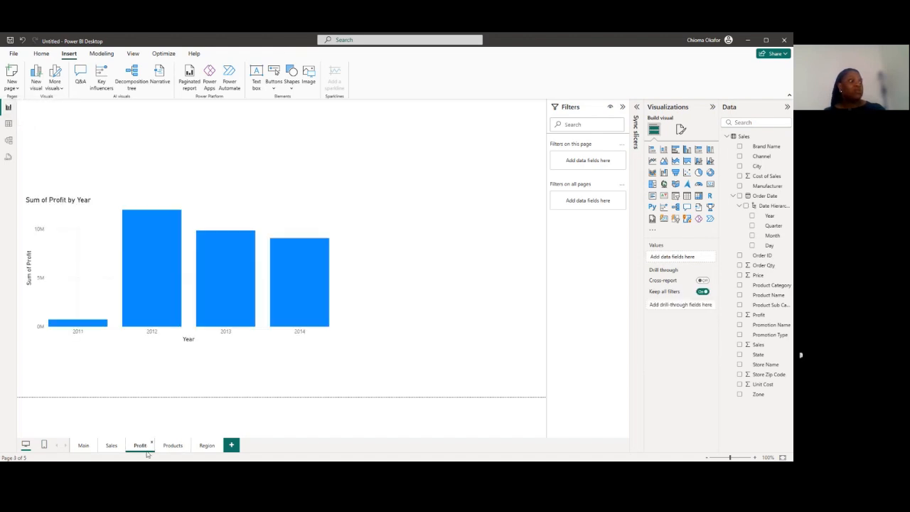
Shorten the city-by-zone profit matrix on the Region page and move it down, clear of the back button
left_click(206, 445)
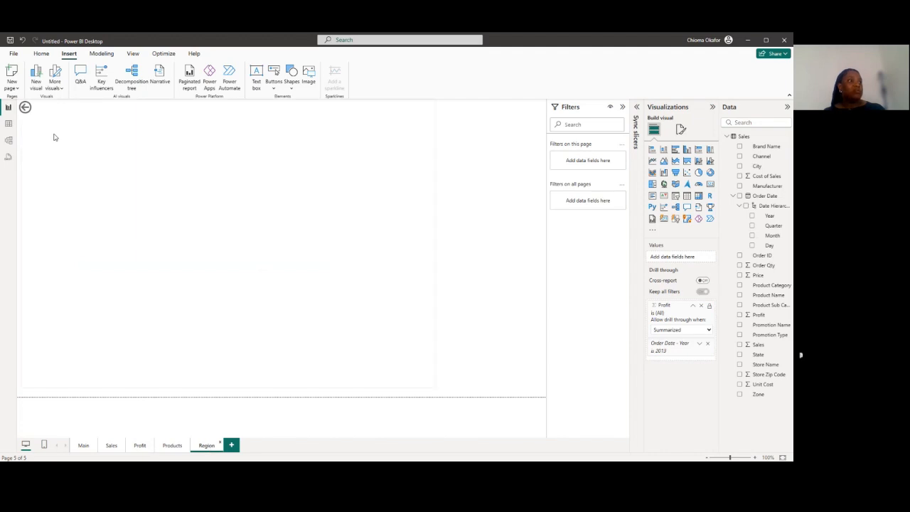
right_click(429, 395)
mouse_move(430, 395)
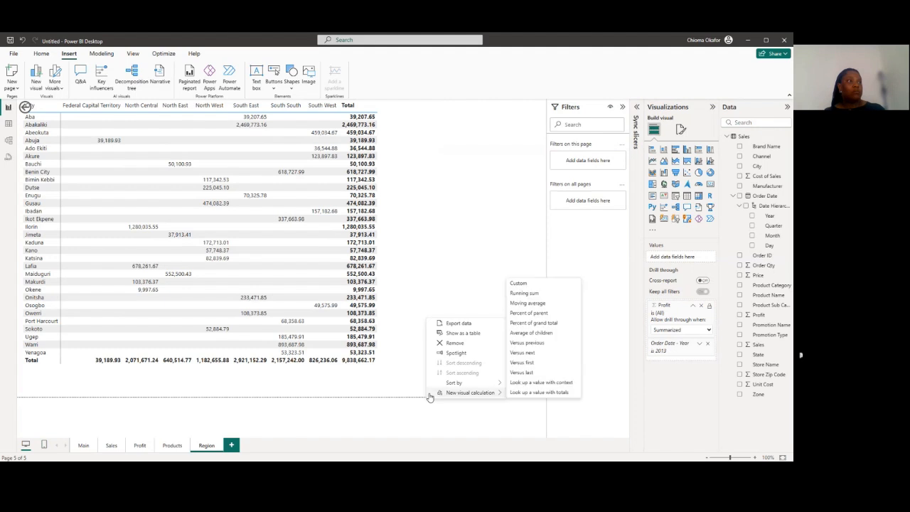
left_click(500, 211)
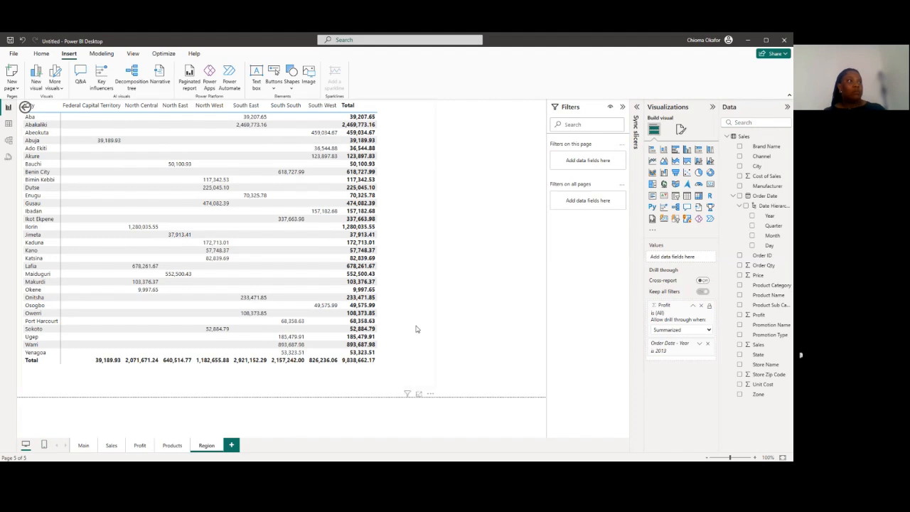
left_click(430, 390)
left_click_drag(432, 391, 432, 348)
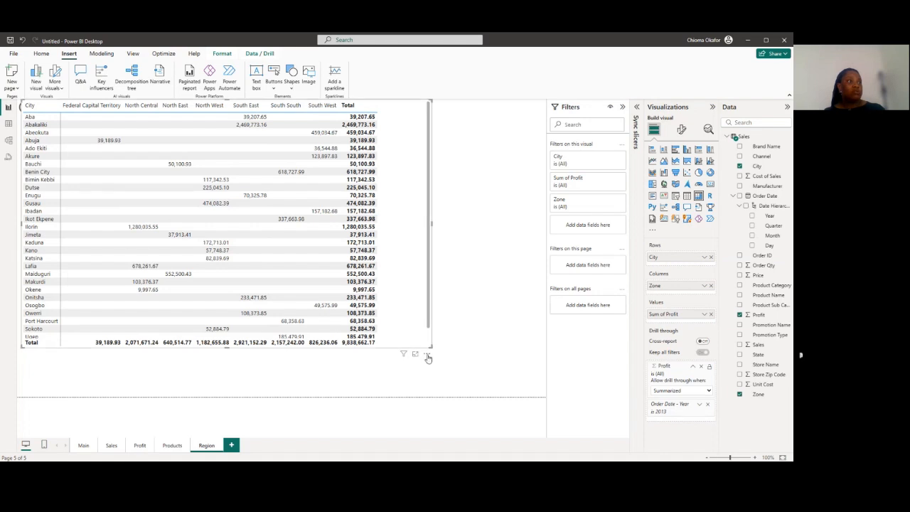
left_click(427, 355)
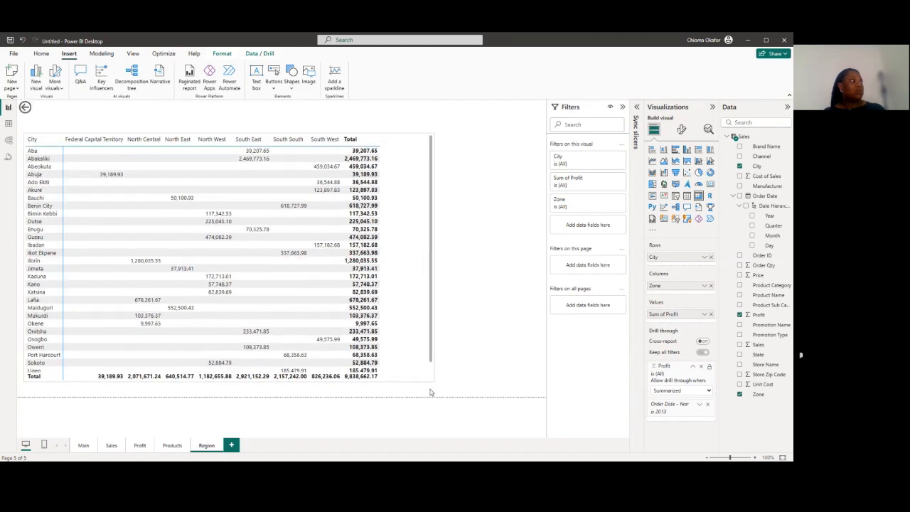
left_click_drag(430, 392, 428, 404)
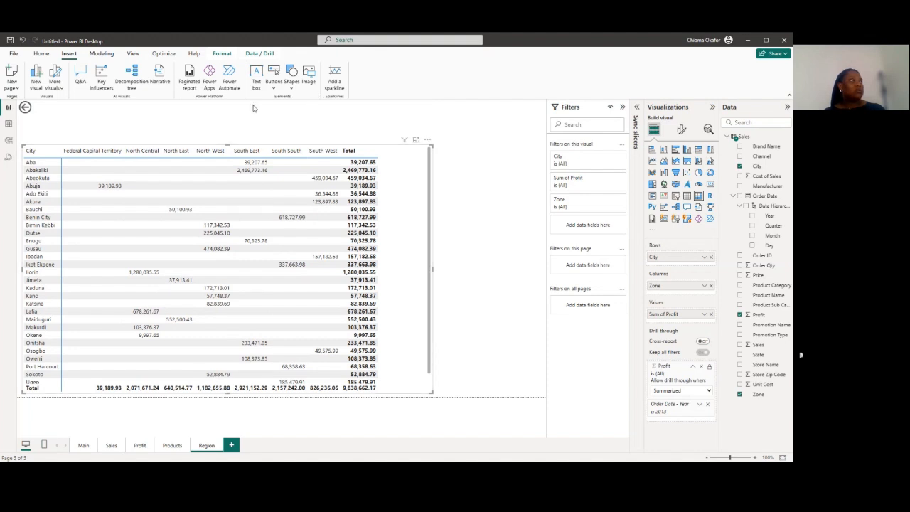
Insert a Left arrow button on the Region page and place it between the back button and the matrix
left_click(274, 79)
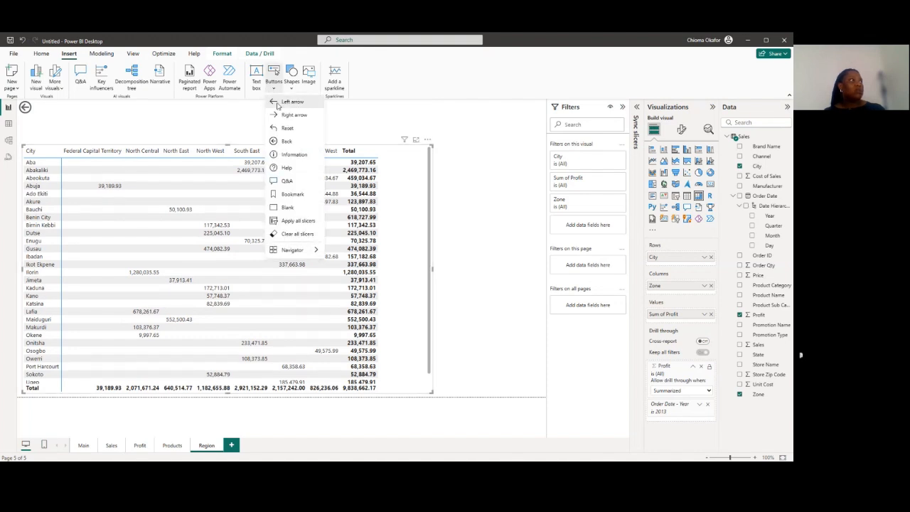
left_click(278, 103)
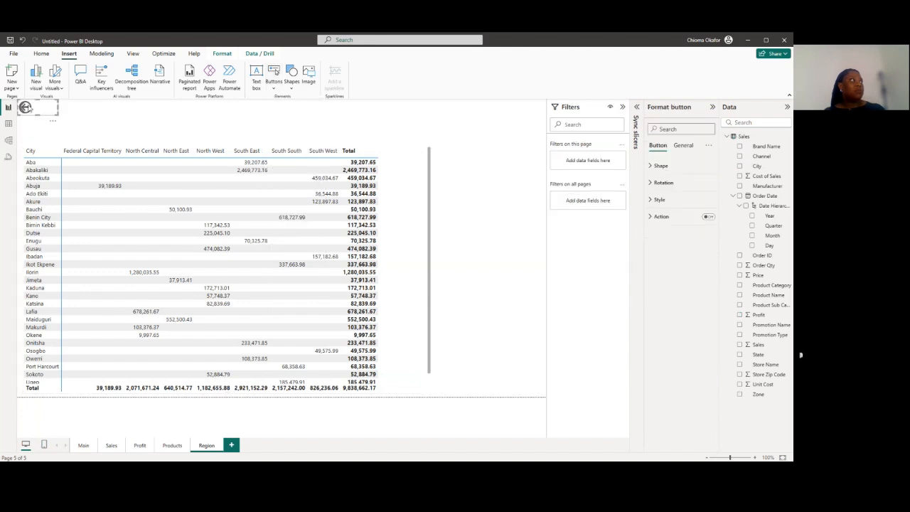
left_click_drag(29, 106, 30, 129)
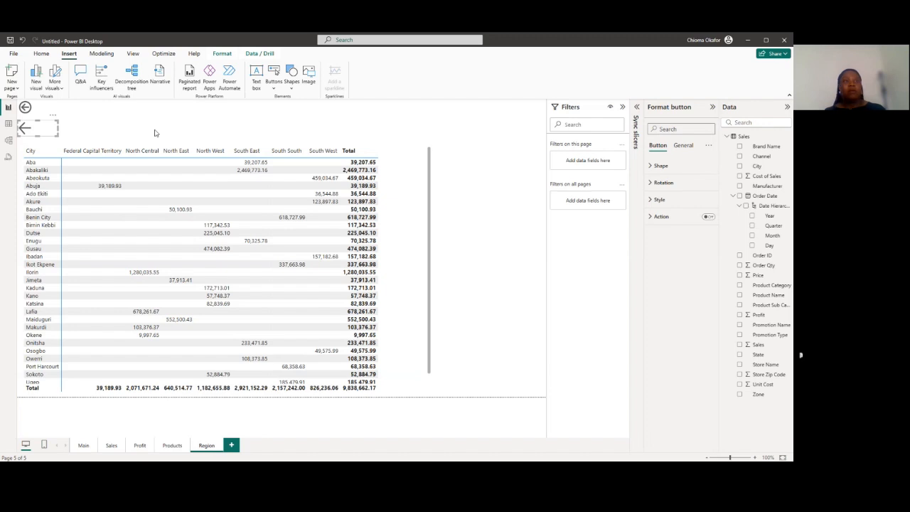
left_click(439, 132)
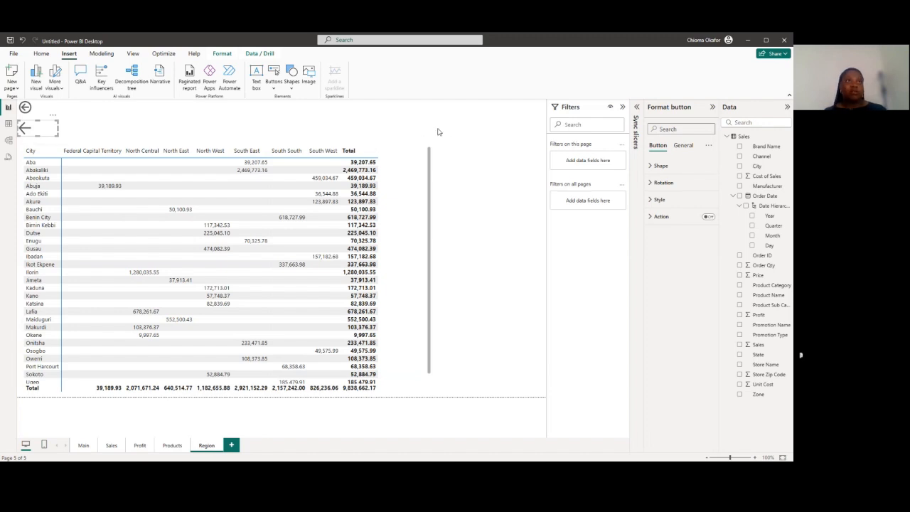
Turn on the Region page arrow button's action with type Page navigation and destination Products
left_click(26, 130)
left_click(709, 216)
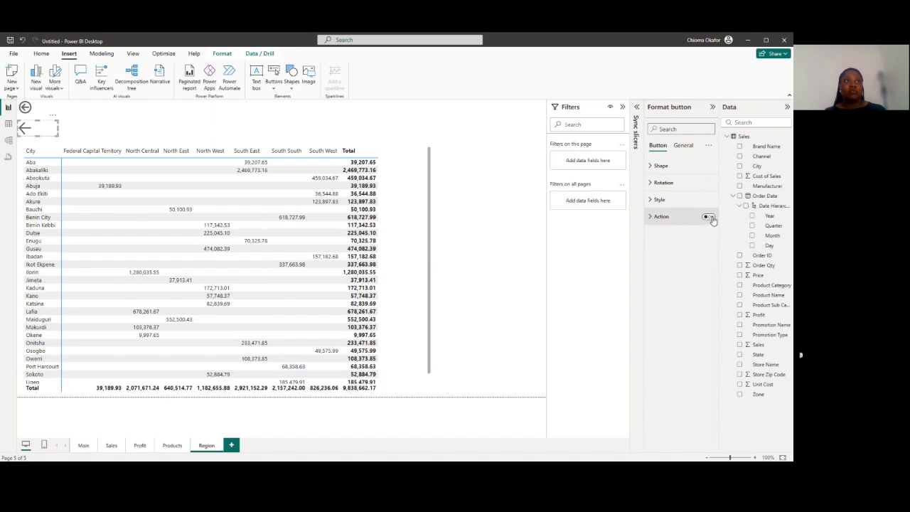
left_click(652, 217)
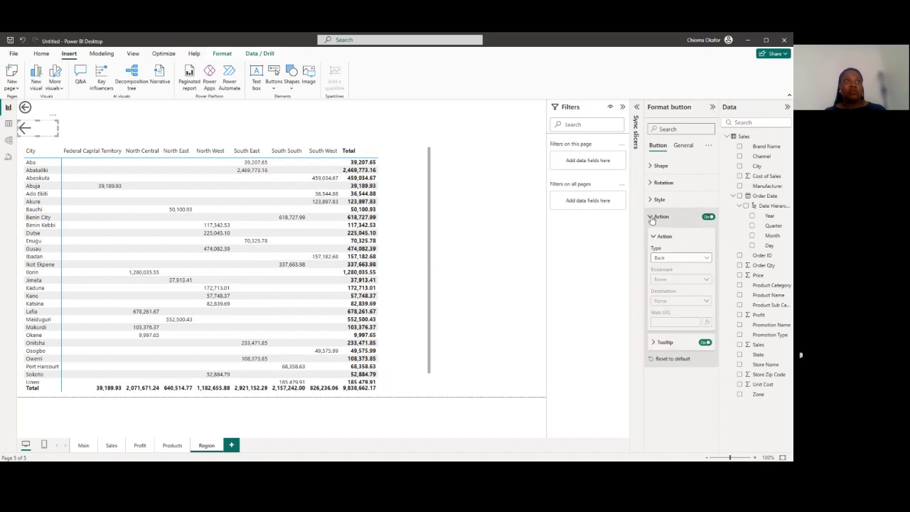
left_click(707, 260)
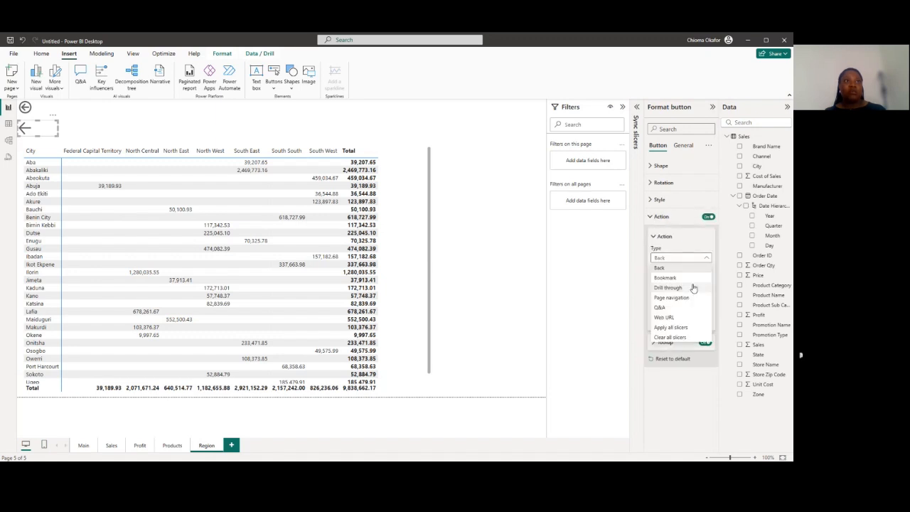
left_click(692, 297)
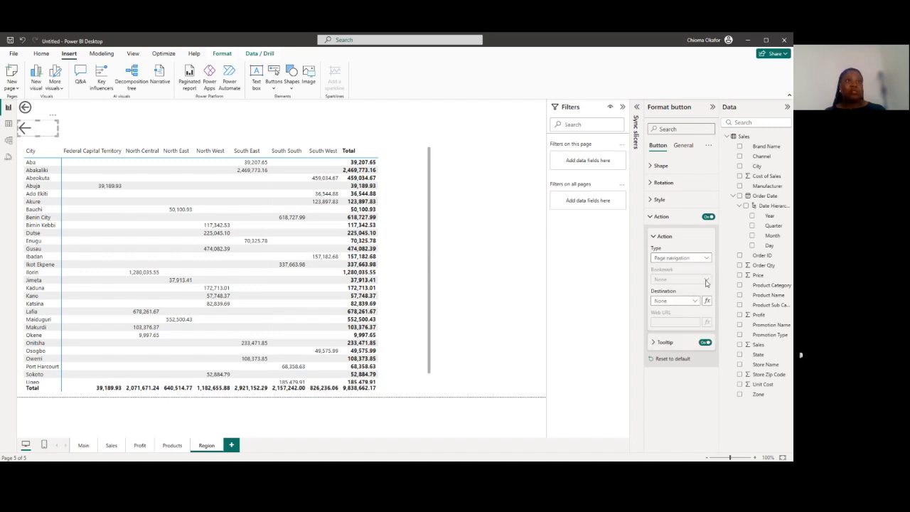
left_click(696, 302)
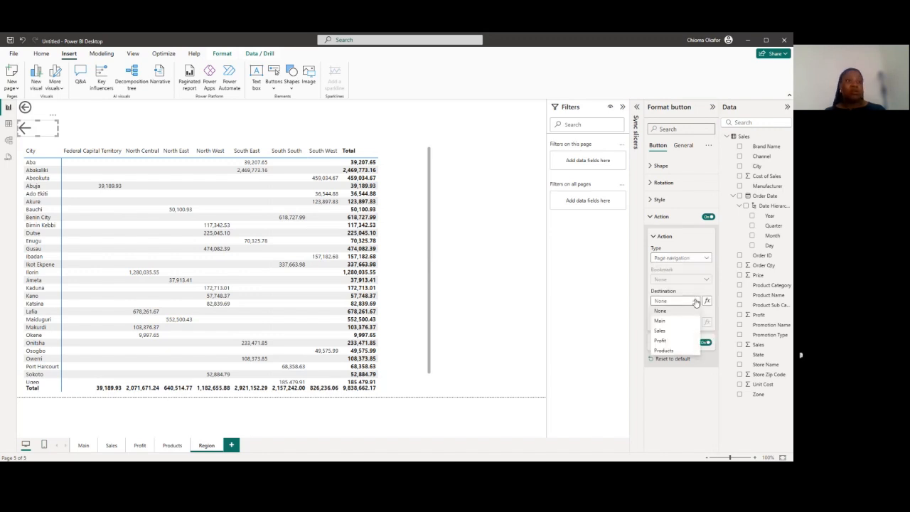
left_click(665, 351)
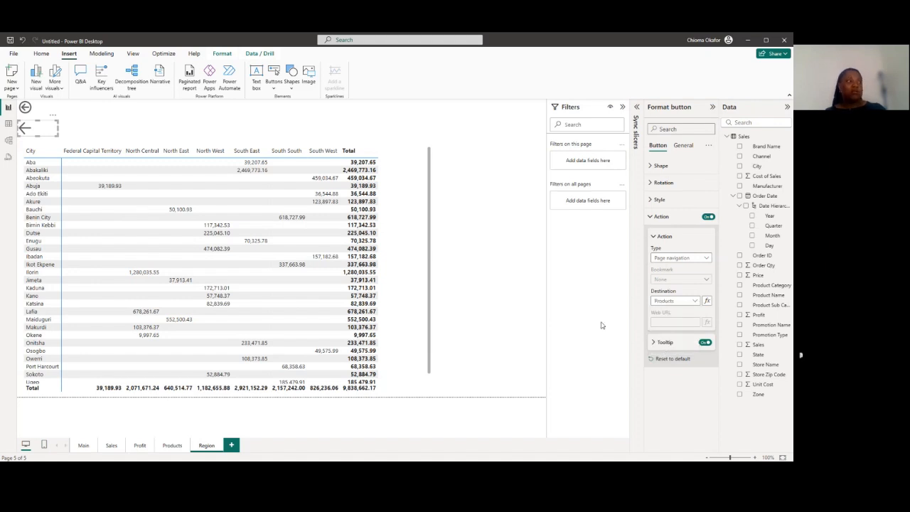
Test the Region page's arrow button, return to Region and compare it with the circled back button
left_click(26, 127, "ctrl")
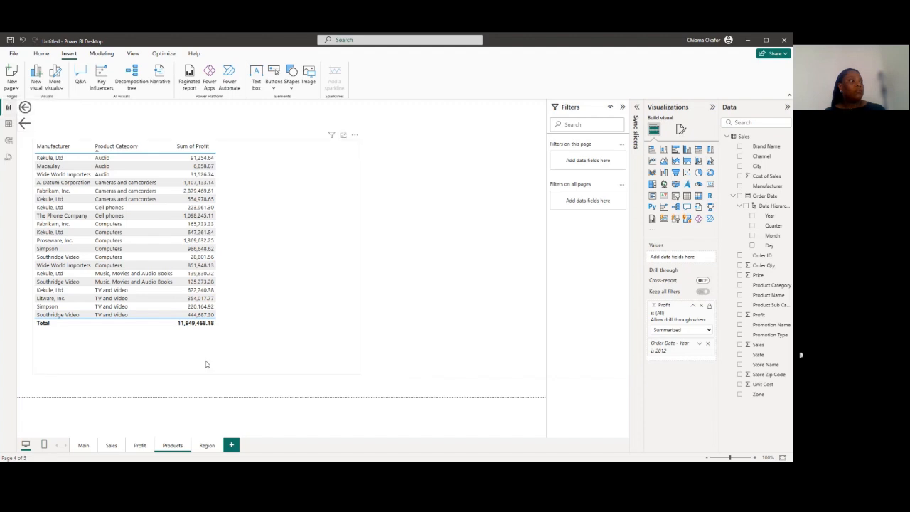
left_click(205, 446)
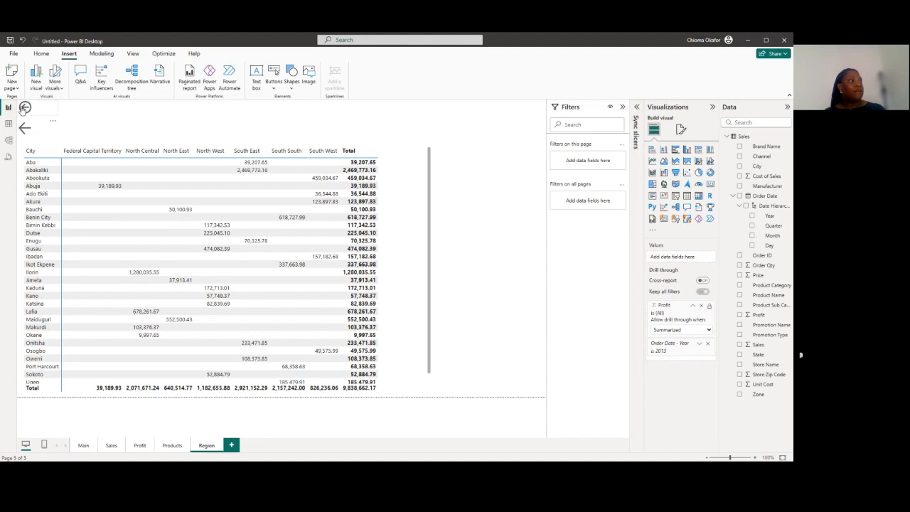
left_click(24, 107, "ctrl")
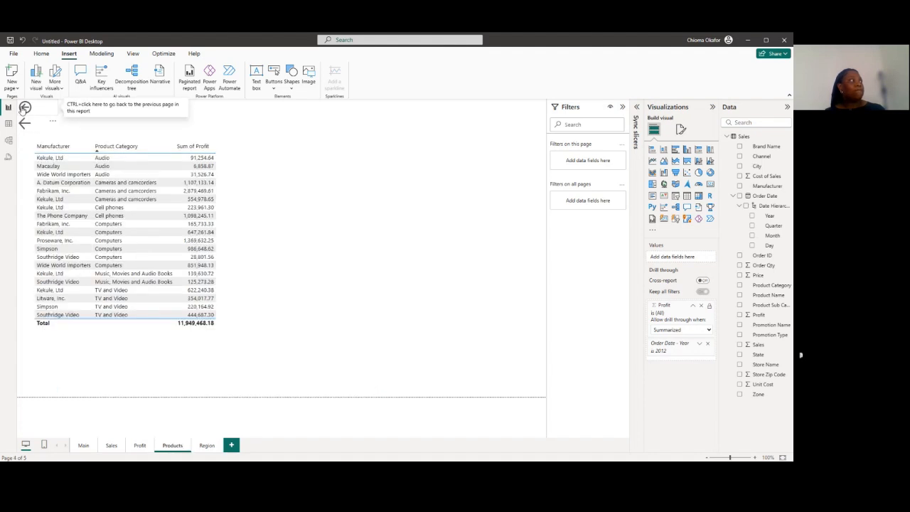
left_click(24, 108)
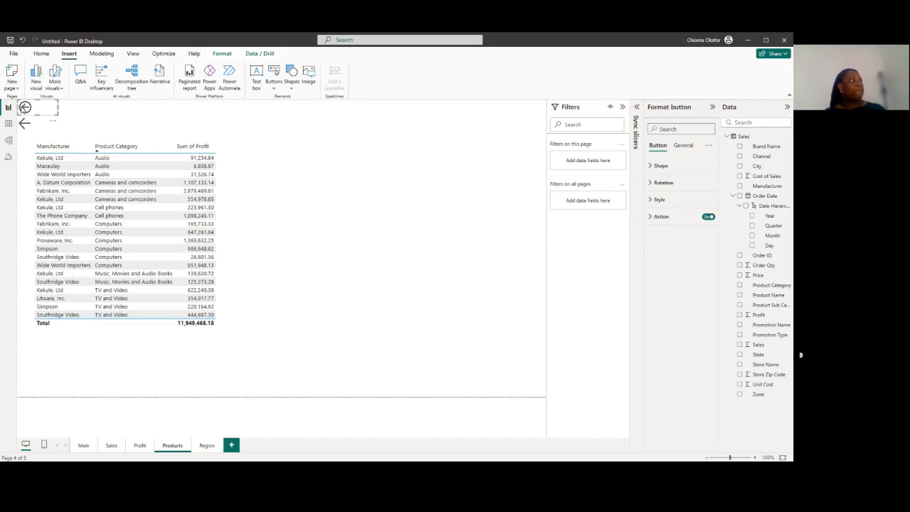
Drill through from the 2012 bar on the Profit page to Region and return with the circled back button
left_click(207, 445)
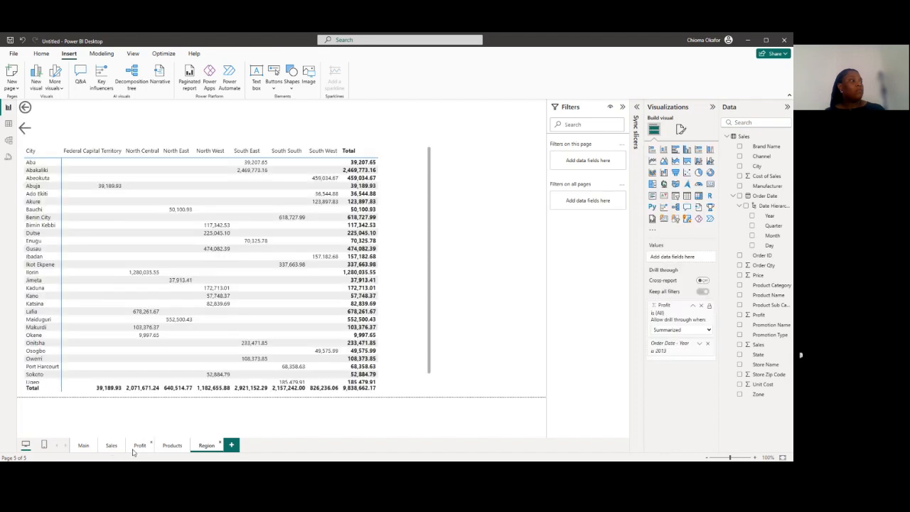
left_click(136, 446)
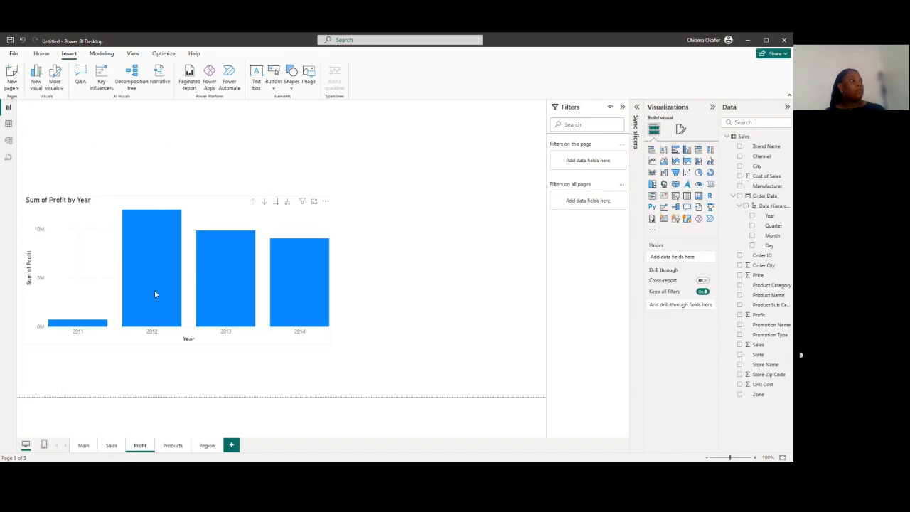
right_click(155, 291)
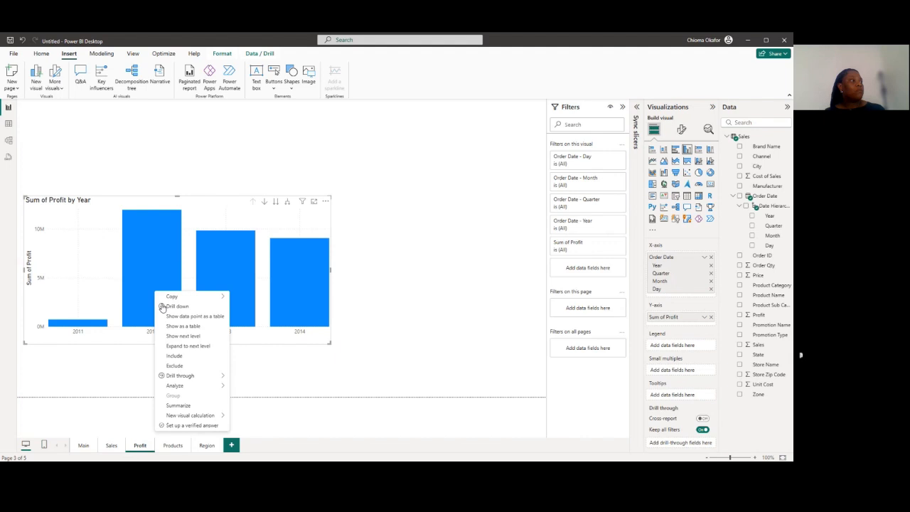
mouse_move(178, 376)
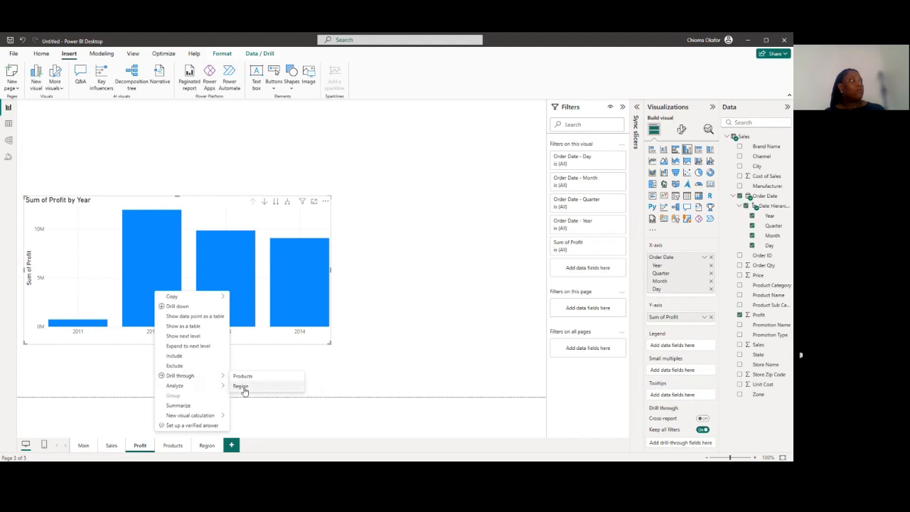
left_click(242, 387)
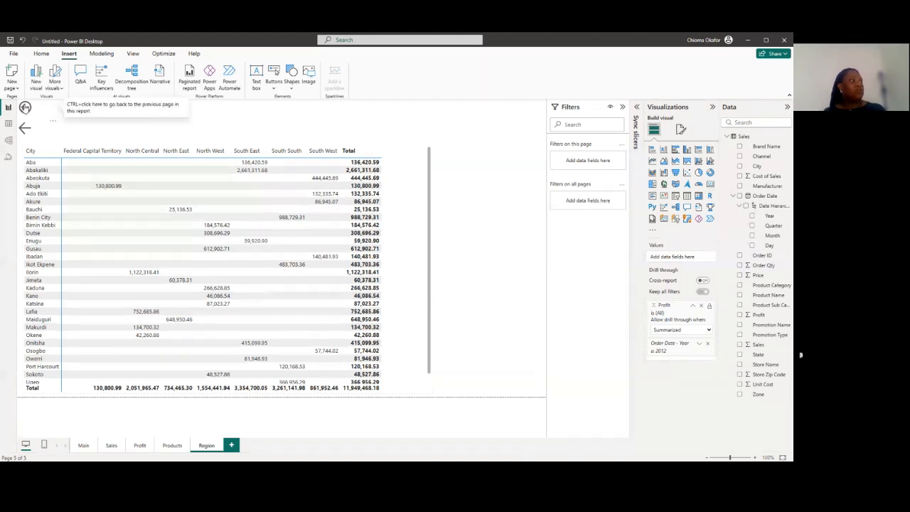
left_click(24, 107, "ctrl")
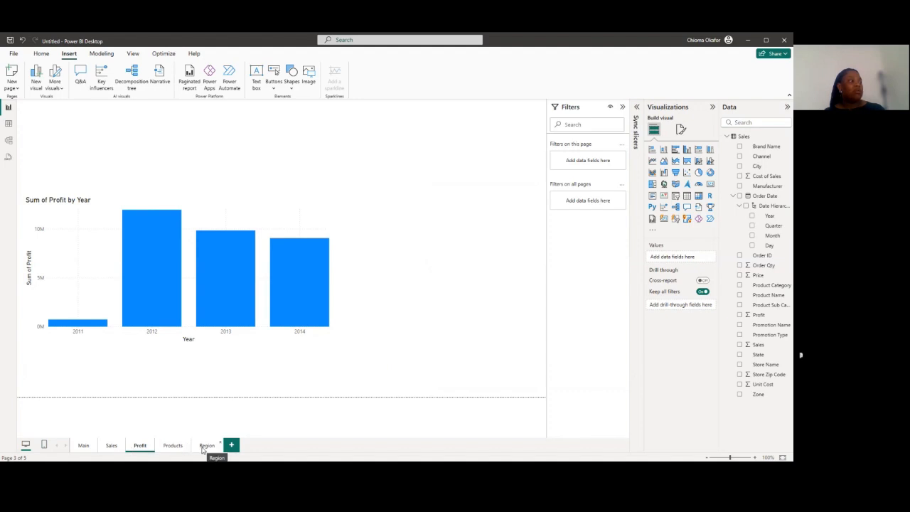
Follow the Region page's arrow button to Products and insert a Right arrow button in that page's upper-right corner
left_click(204, 447)
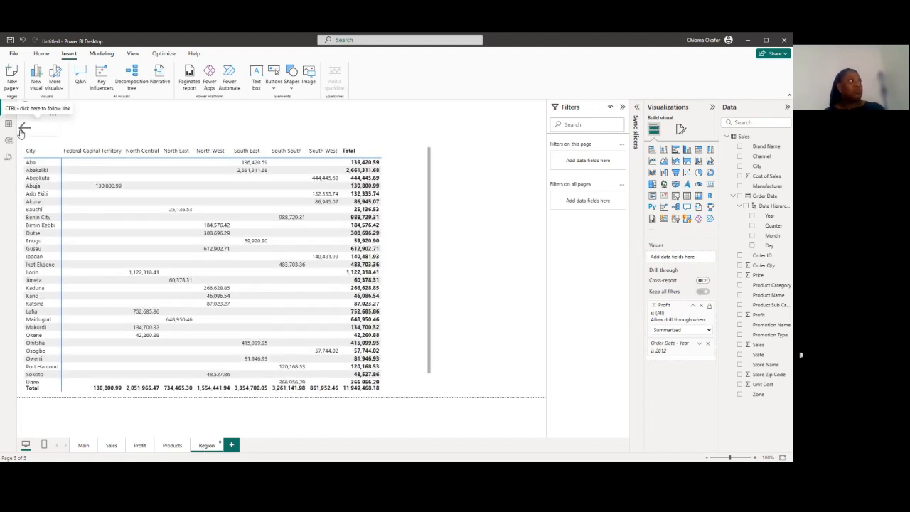
left_click(21, 130, "ctrl")
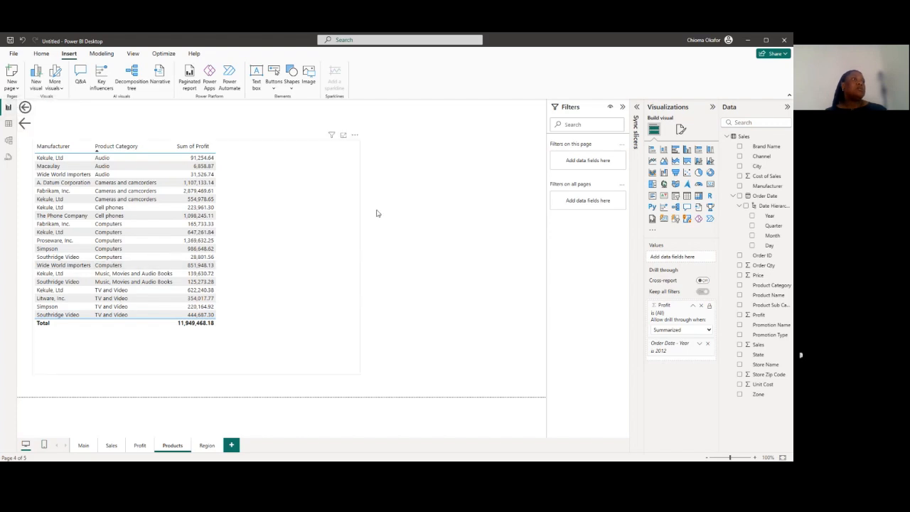
left_click(273, 89)
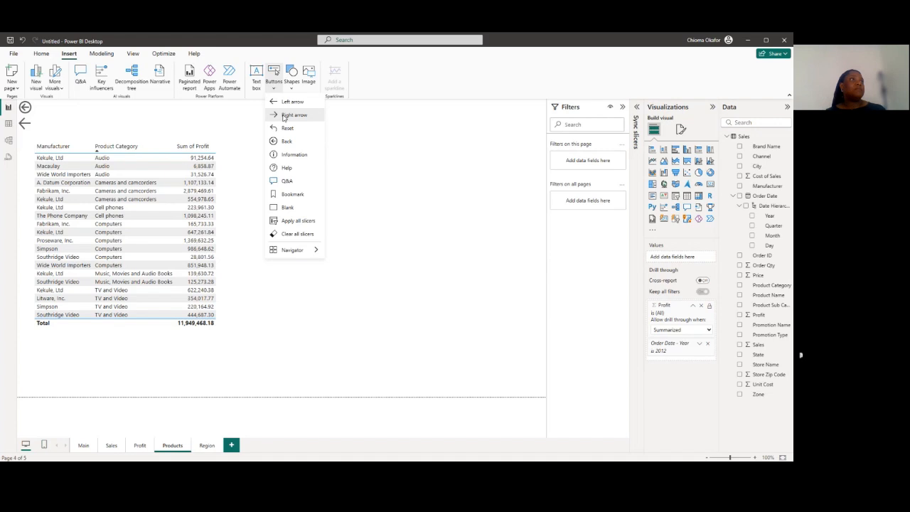
left_click(283, 116)
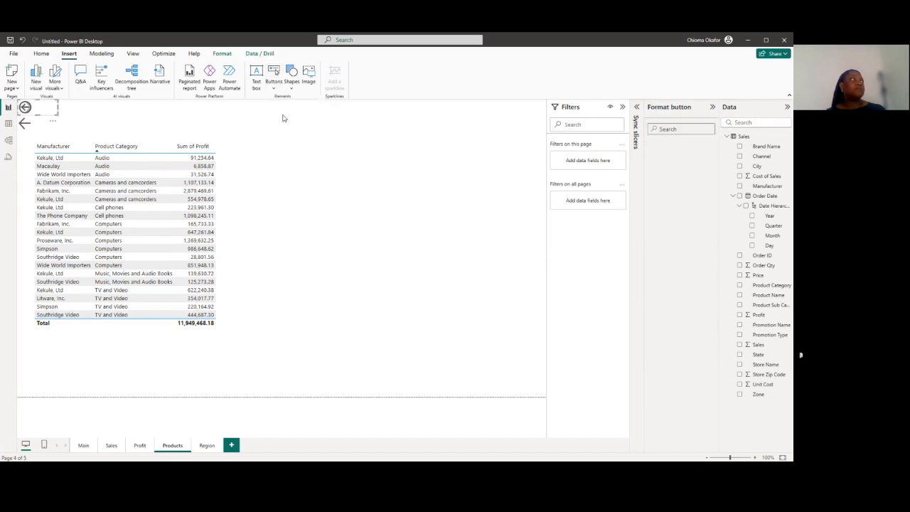
left_click_drag(35, 113, 522, 108)
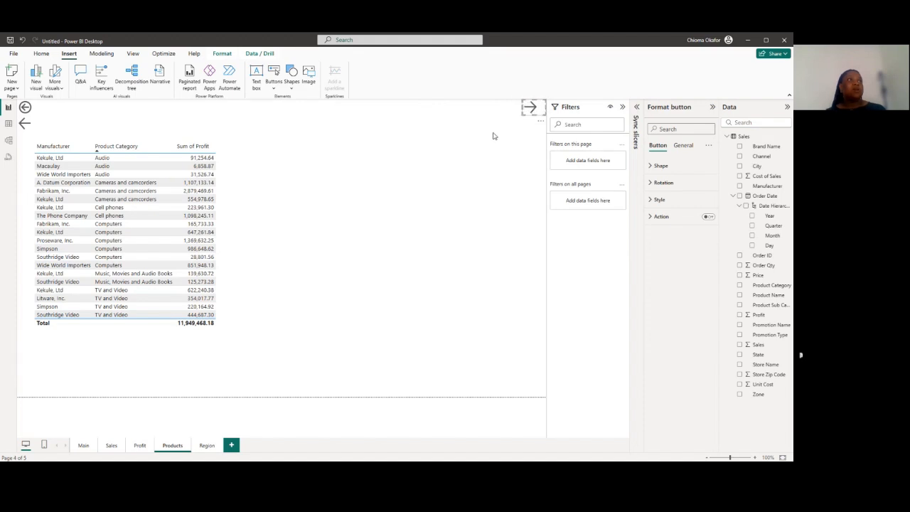
left_click(494, 135)
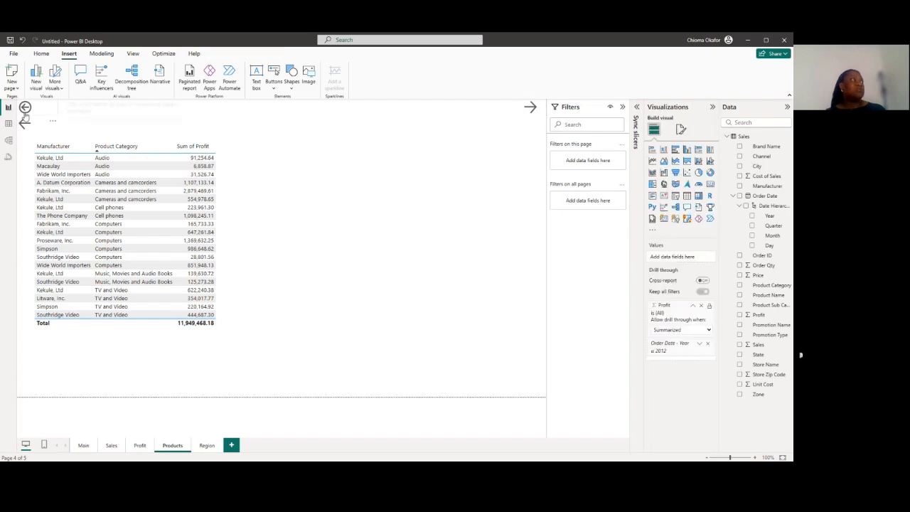
Turn on the Products page right arrow's action with type Page navigation and destination Region, and test the button
left_click(533, 109)
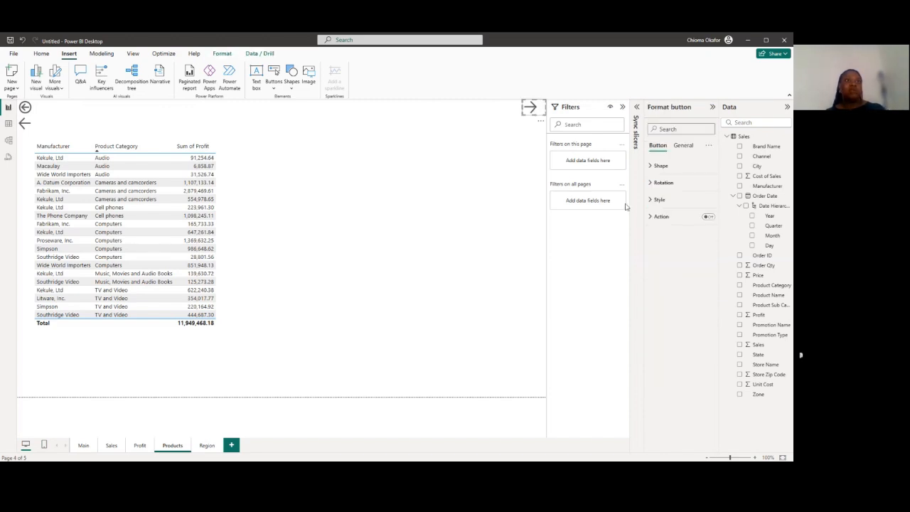
left_click(708, 216)
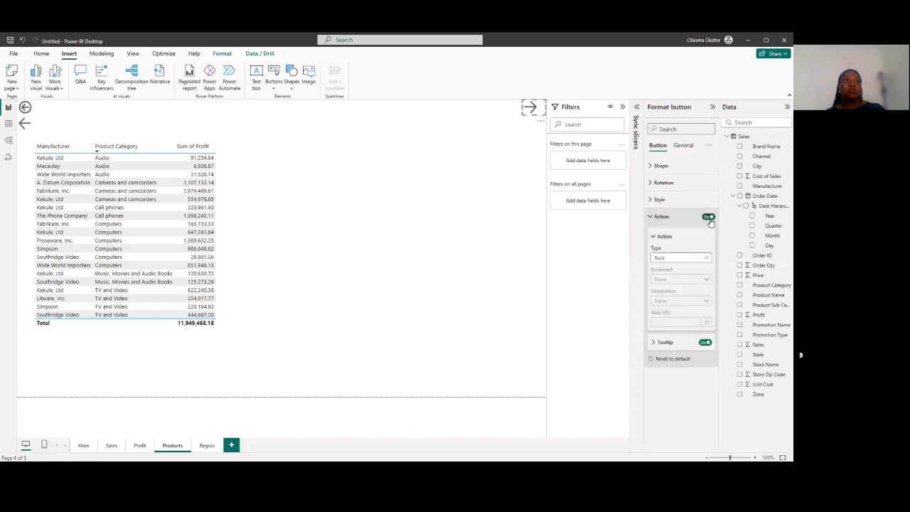
left_click(707, 258)
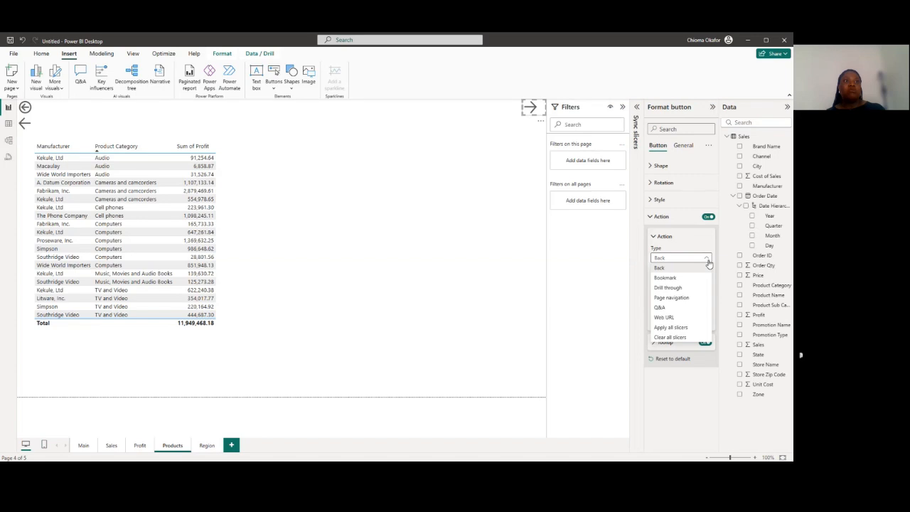
left_click(699, 299)
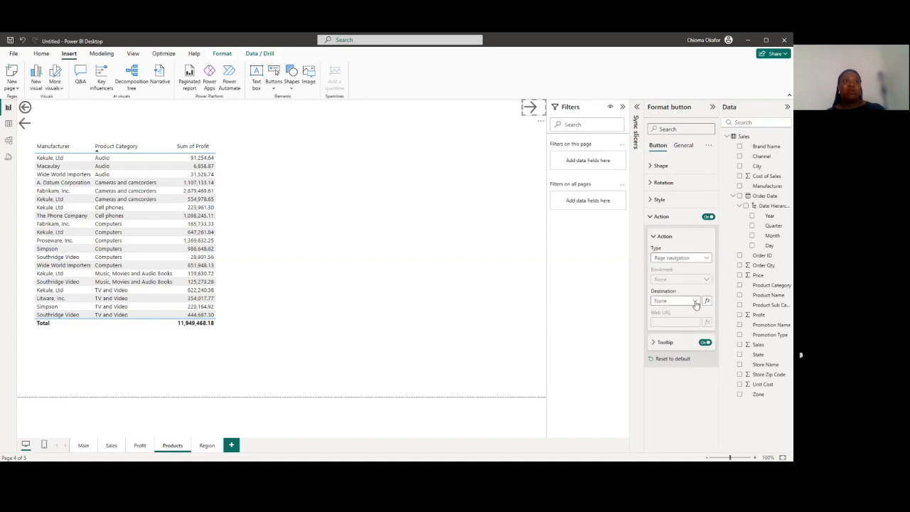
left_click(696, 303)
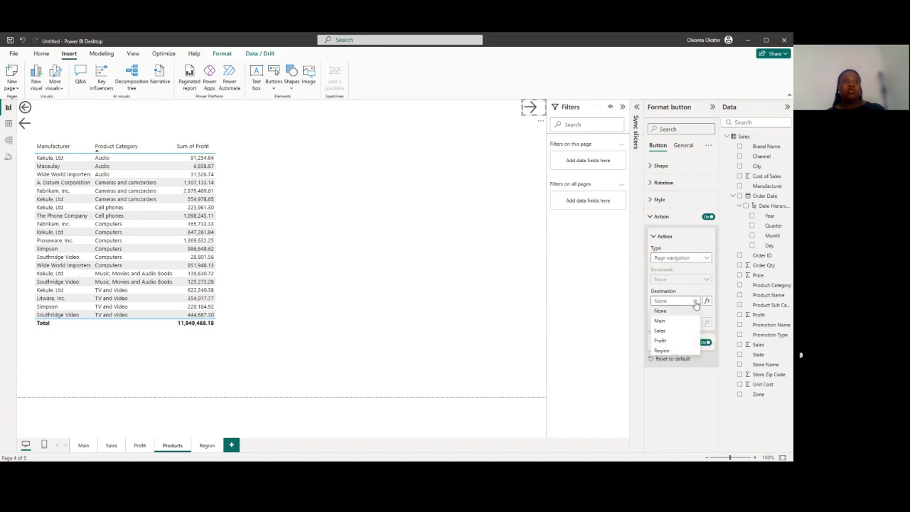
left_click(669, 352)
left_click(247, 390)
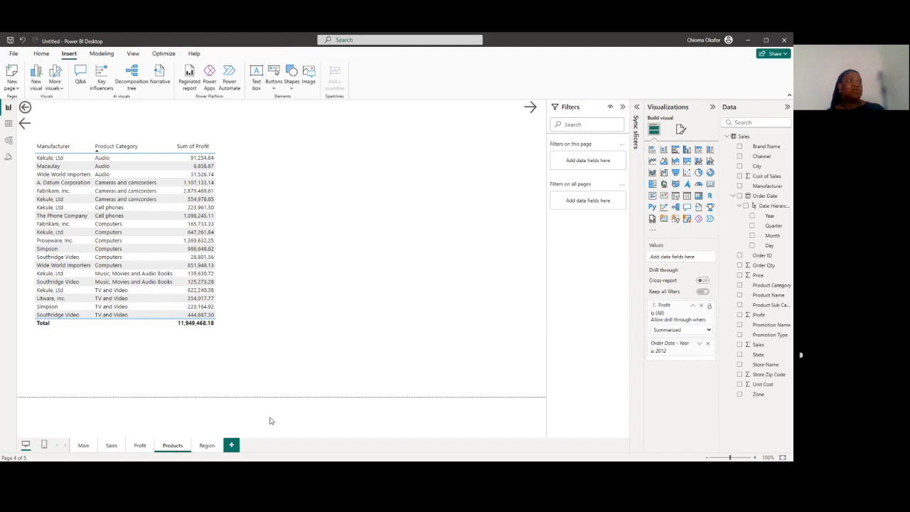
left_click(531, 108, "ctrl")
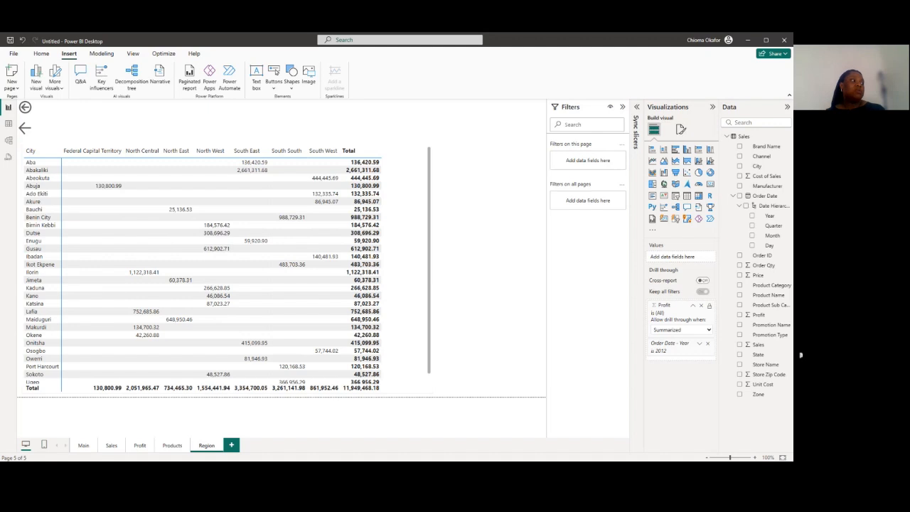
Go to the Main page and open the choice of button types to insert
left_click(83, 446)
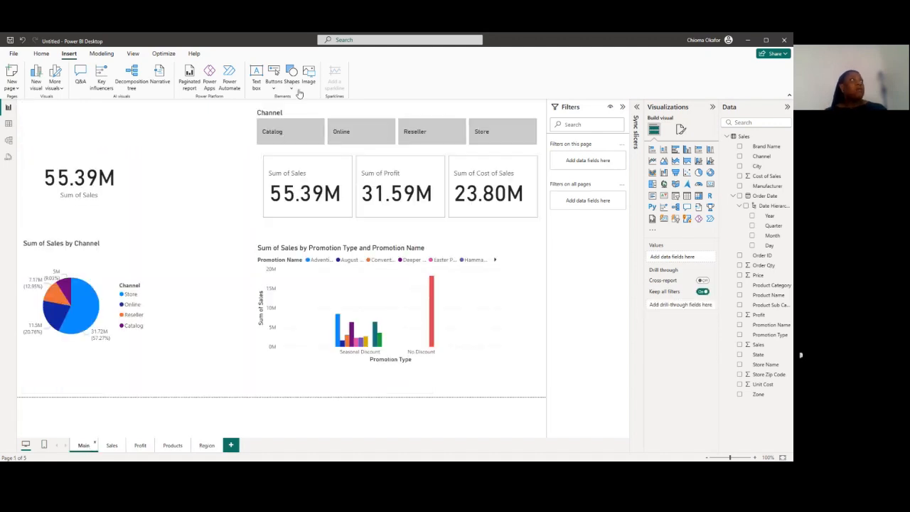
left_click(274, 88)
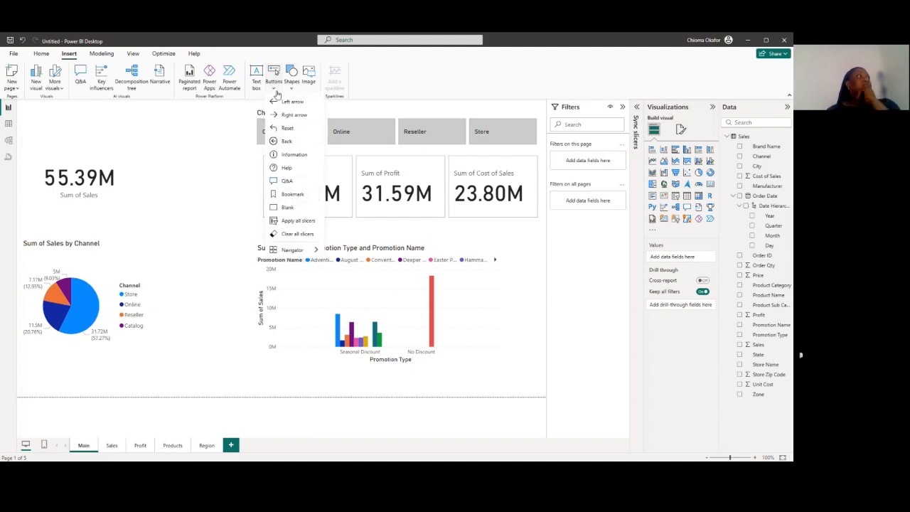
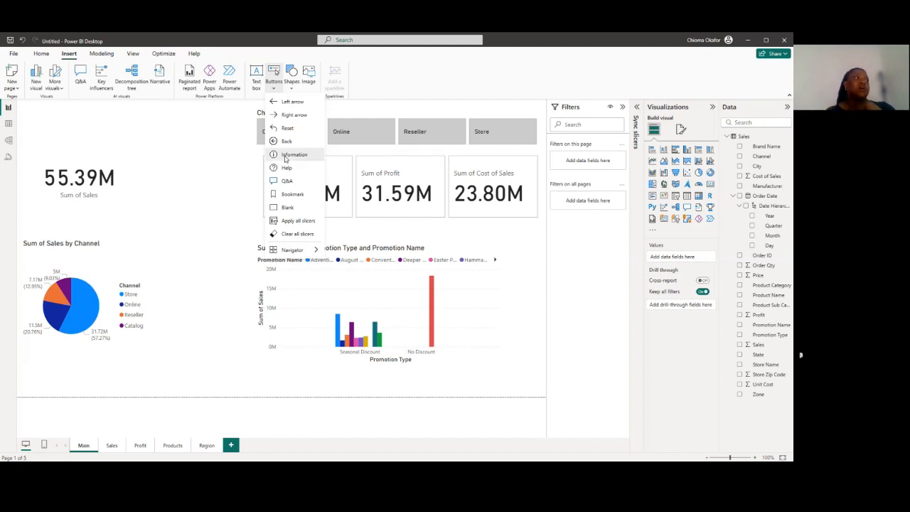
Insert an Information button in the Main page's upper-left corner and turn on its action with type Web URL
left_click(288, 154)
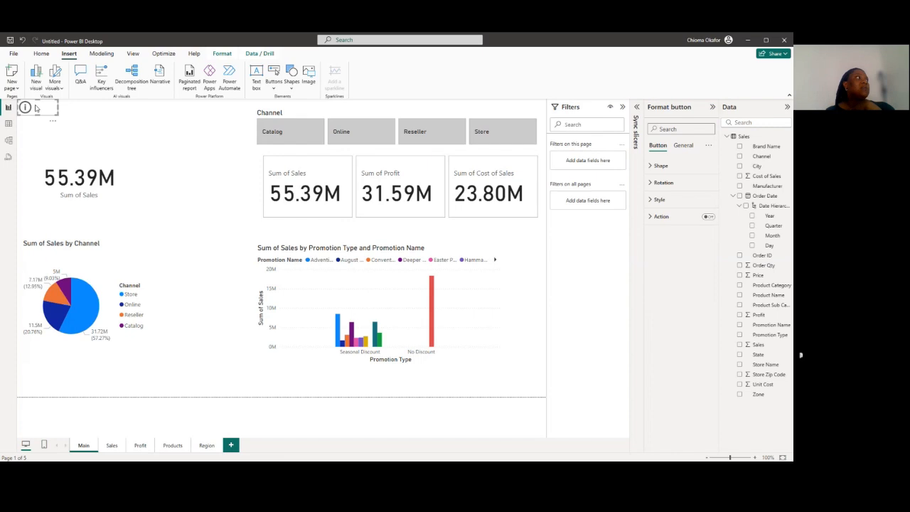
left_click_drag(36, 108, 36, 109)
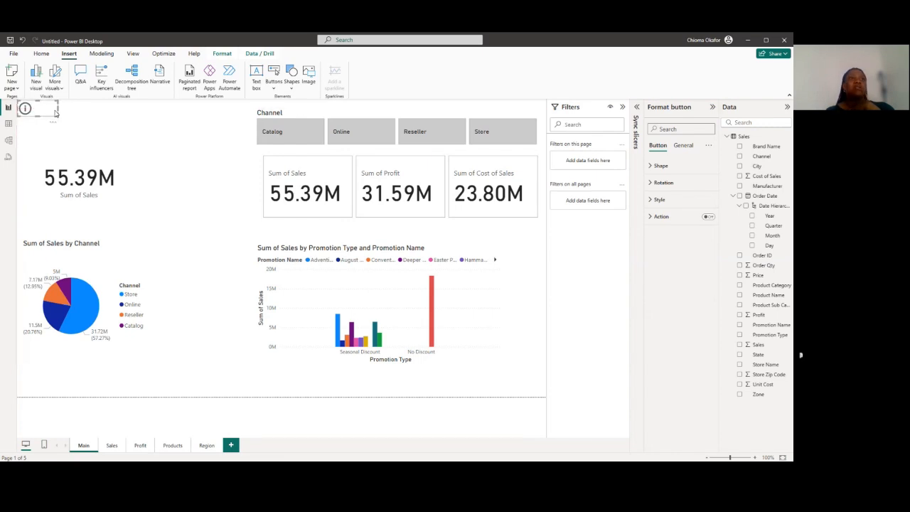
left_click(709, 216)
left_click(650, 217)
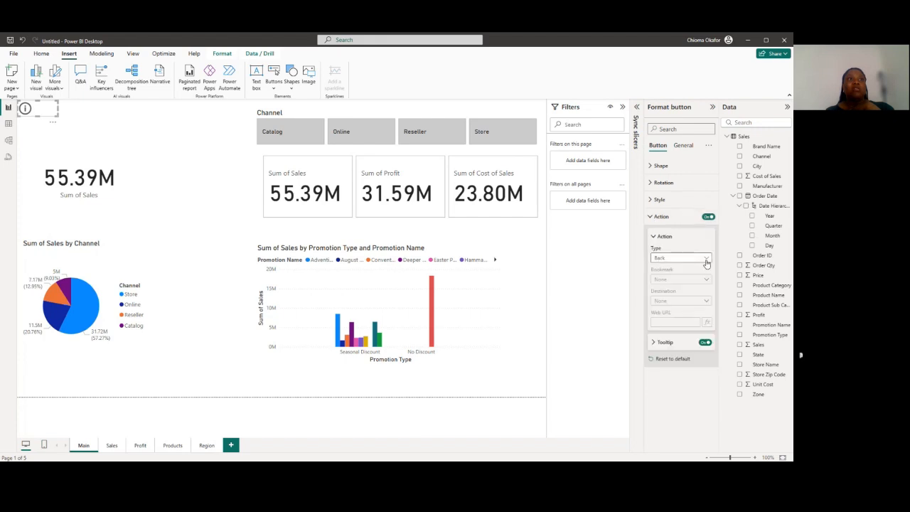
left_click(680, 258)
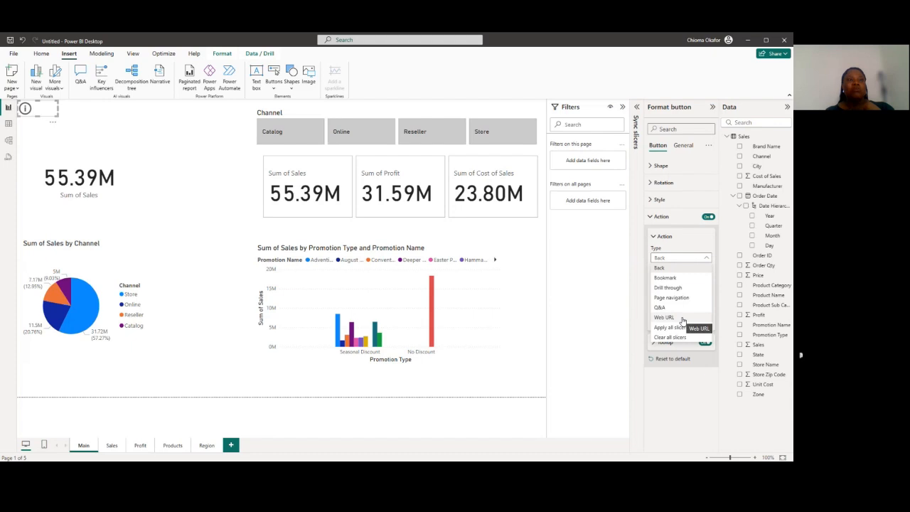
left_click(665, 317)
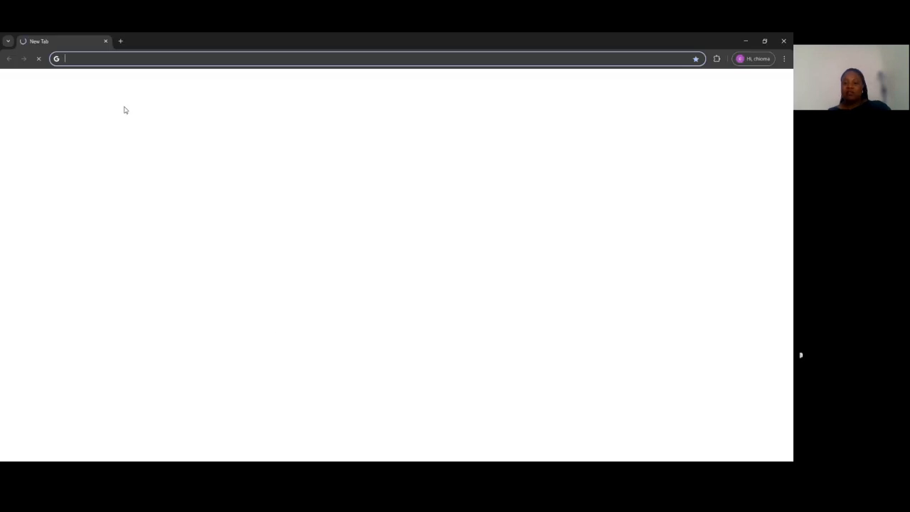
Switch to Chrome and open linkedin.com, removing the autocompleted analytics path from the address
type("li")
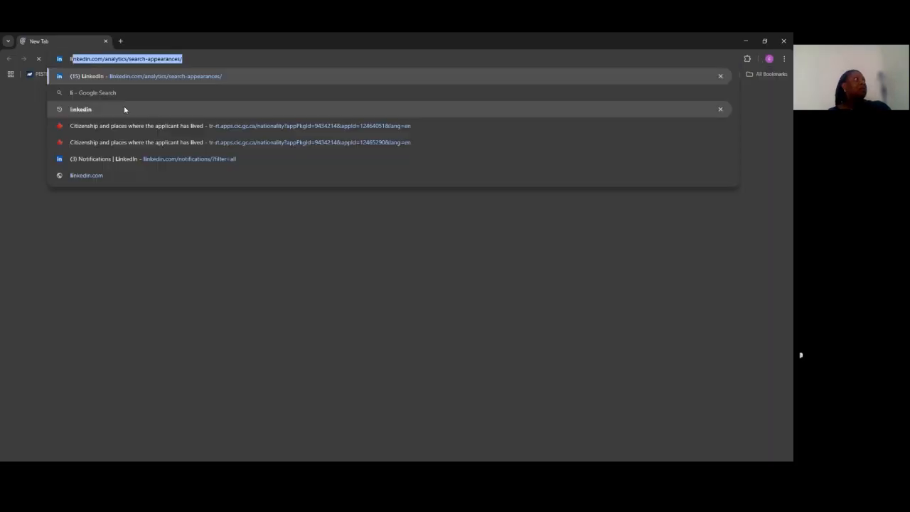
left_click(184, 59)
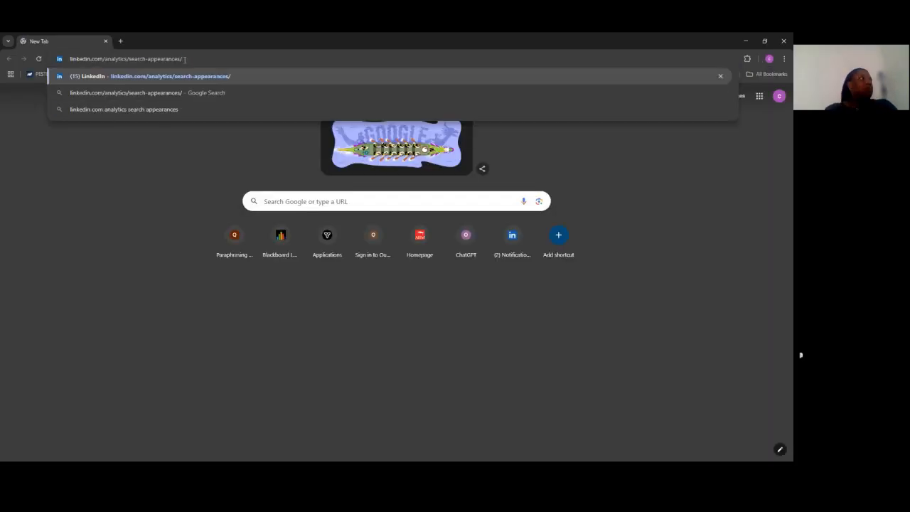
key("BackSpace")
key("BackSpace")
key("BackSpace")
key("BackSpace")
key("BackSpace")
key("BackSpace")
key("BackSpace")
key("BackSpace")
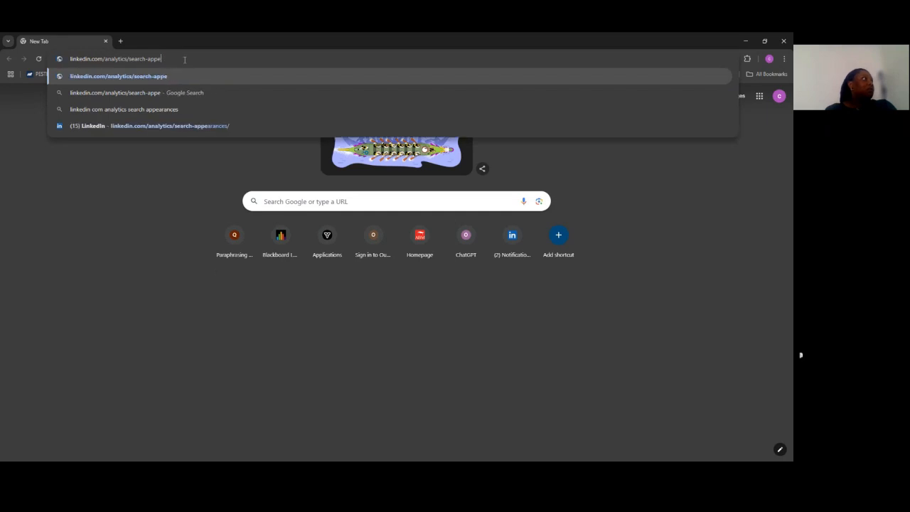
key("BackSpace")
key("BackSpace")
key("BackSpace")
key("BackSpace")
key("BackSpace")
key("BackSpace")
key("BackSpace")
key("BackSpace")
key("BackSpace")
key("BackSpace")
key("BackSpace")
key("BackSpace")
key("BackSpace")
key("BackSpace")
key("BackSpace")
key("BackSpace")
key("BackSpace")
key("BackSpace")
key("BackSpace")
key("BackSpace")
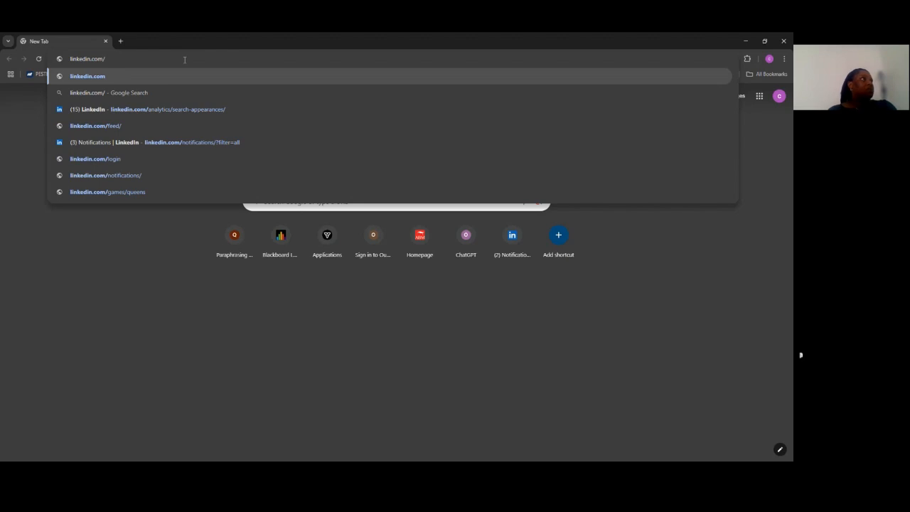
key("Return")
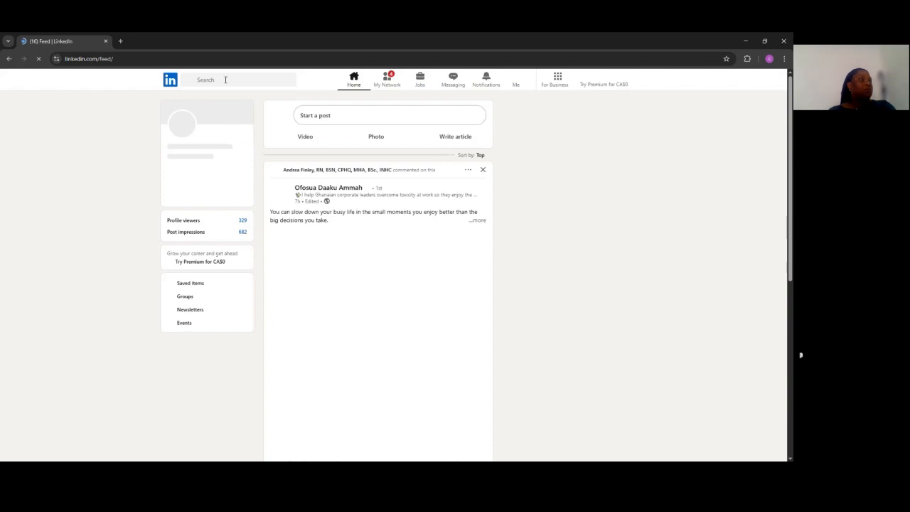
Search LinkedIn for techstylers and open the TechStylers company page
left_click(225, 80)
type("te")
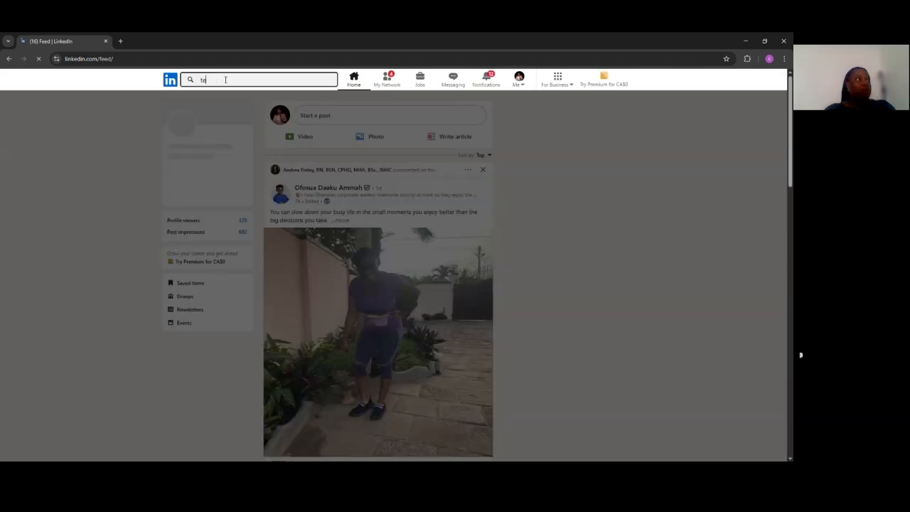
type("ch")
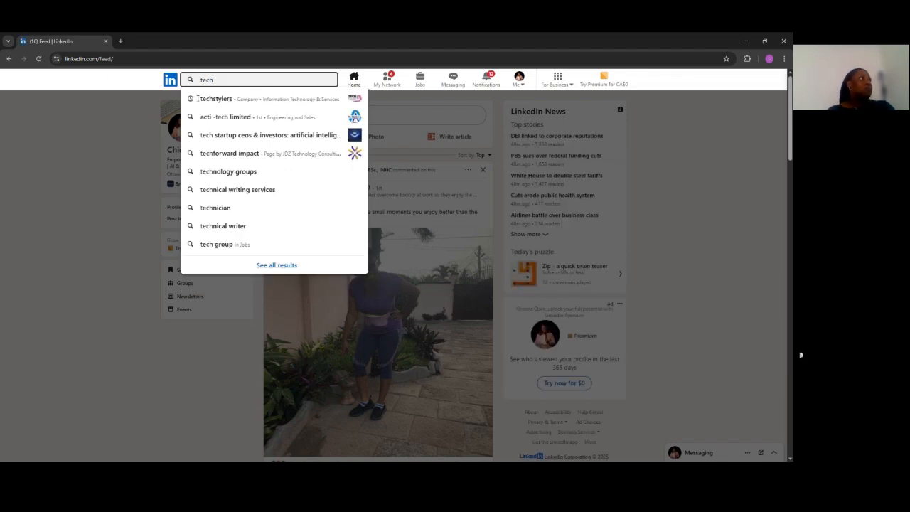
left_click(214, 99)
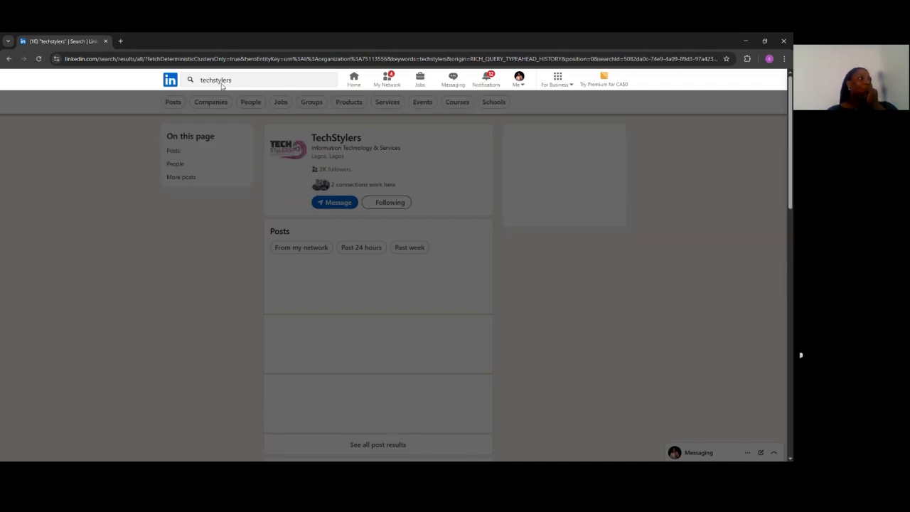
left_click(205, 219)
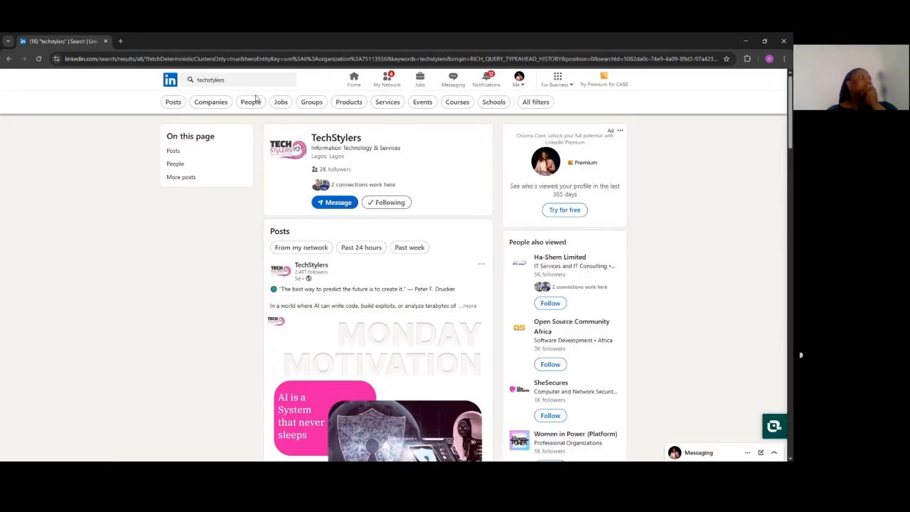
left_click(331, 138)
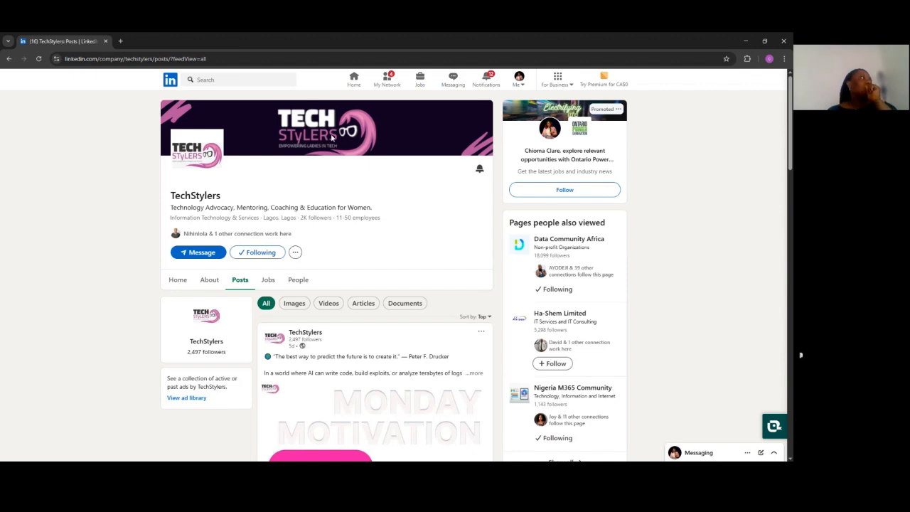
left_click(223, 59)
left_click(225, 59)
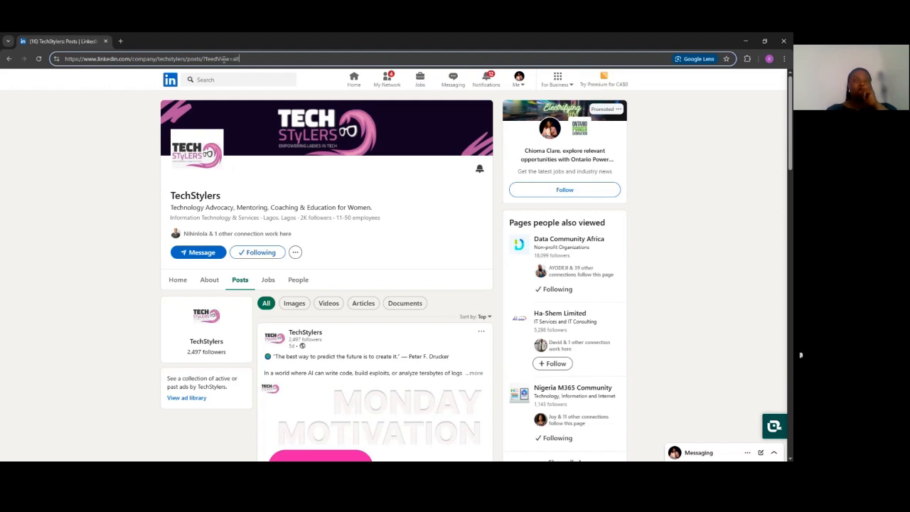
key("BackSpace")
key("BackSpace")
key("BackSpace")
key("BackSpace")
key("BackSpace")
key("BackSpace")
key("BackSpace")
key("BackSpace")
key("BackSpace")
key("BackSpace")
key("BackSpace")
key("BackSpace")
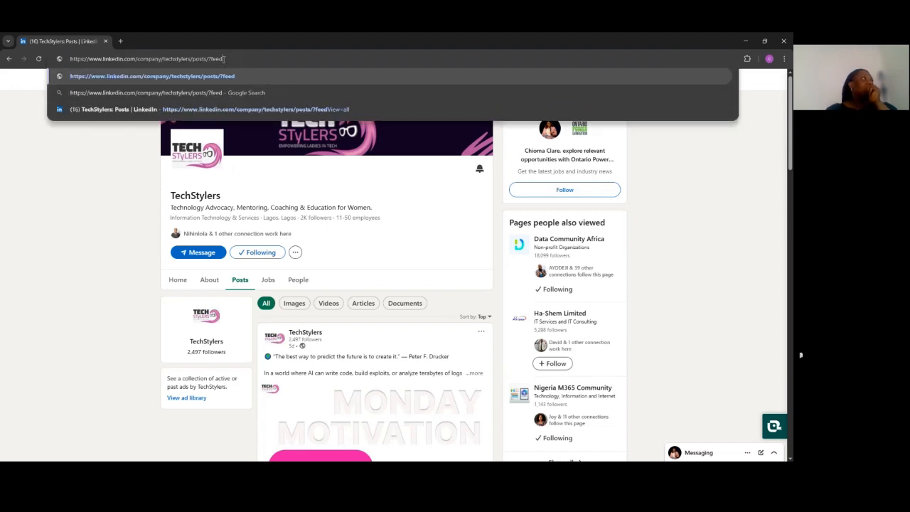
key("BackSpace")
key("BackSpace")
key("BackSpace")
key("BackSpace")
key("BackSpace")
key("BackSpace")
key("BackSpace")
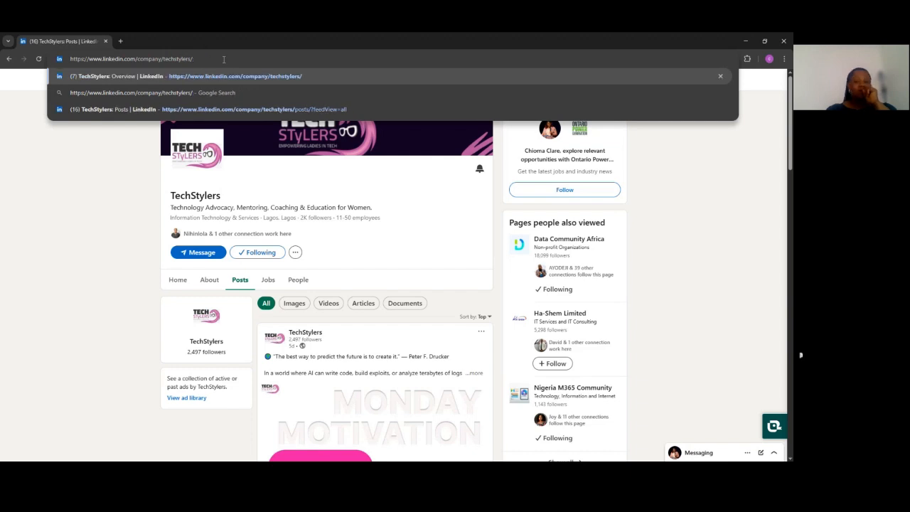
key("Return")
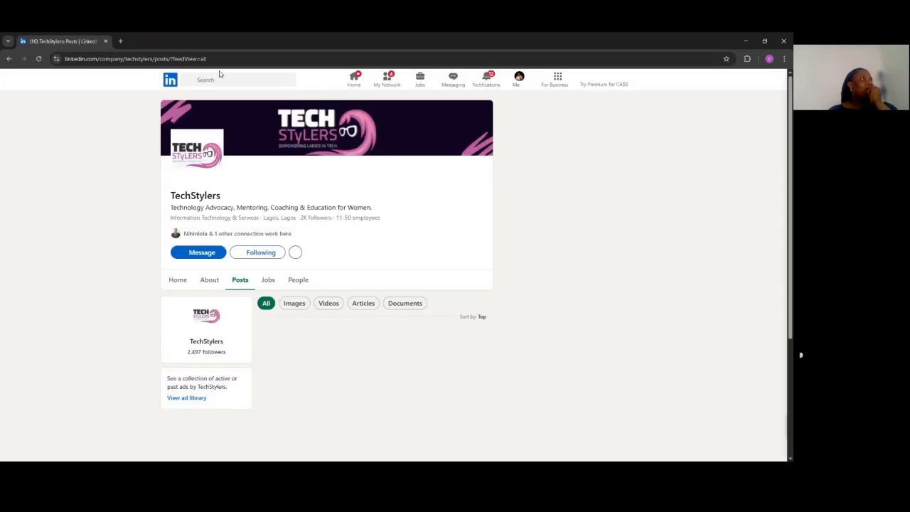
Copy the TechStylers posts page address and enter it in Power BI as the Information button's Web URL
left_click_drag(219, 59, 63, 73)
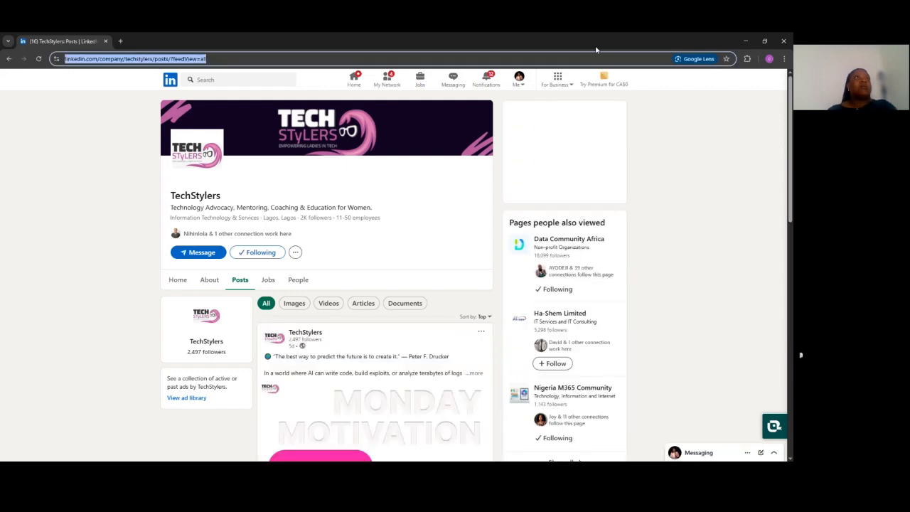
left_click(745, 41)
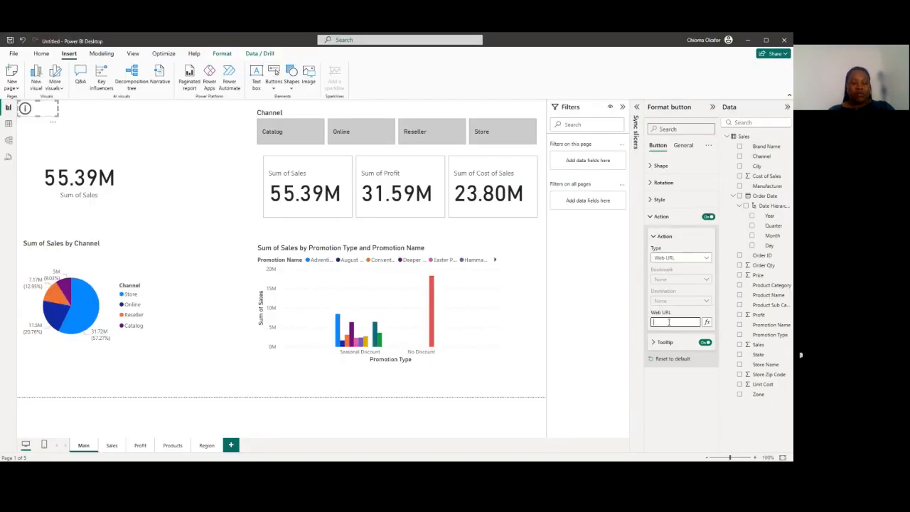
key("ctrl+v")
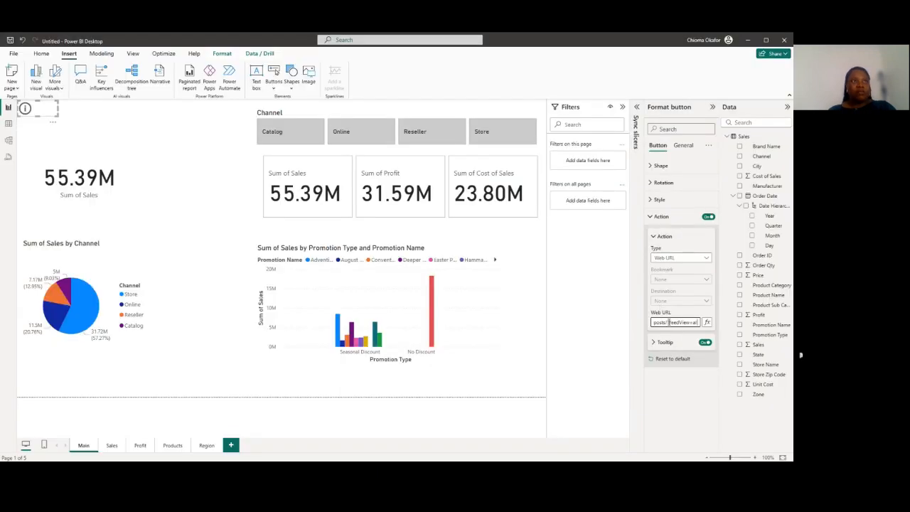
left_click(581, 311)
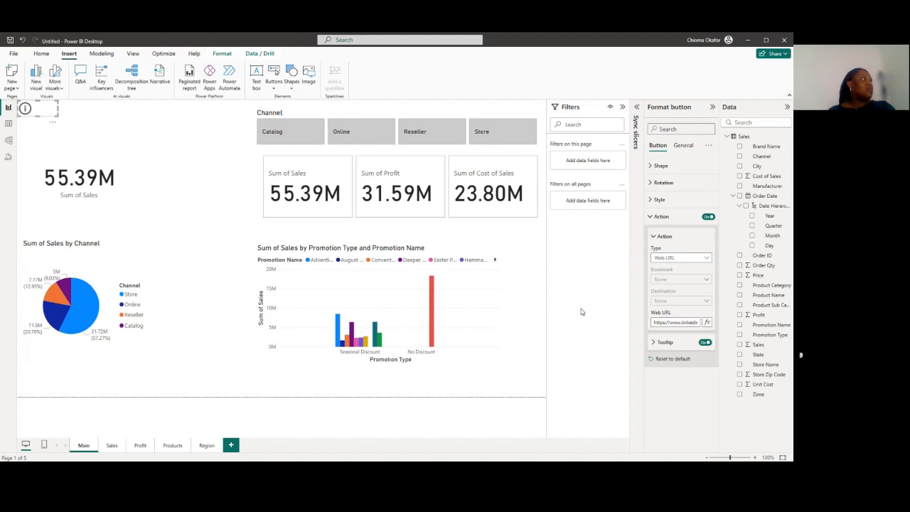
Test the Information button by following its link to the TechStylers page, and return to the Power BI report
left_click(83, 134)
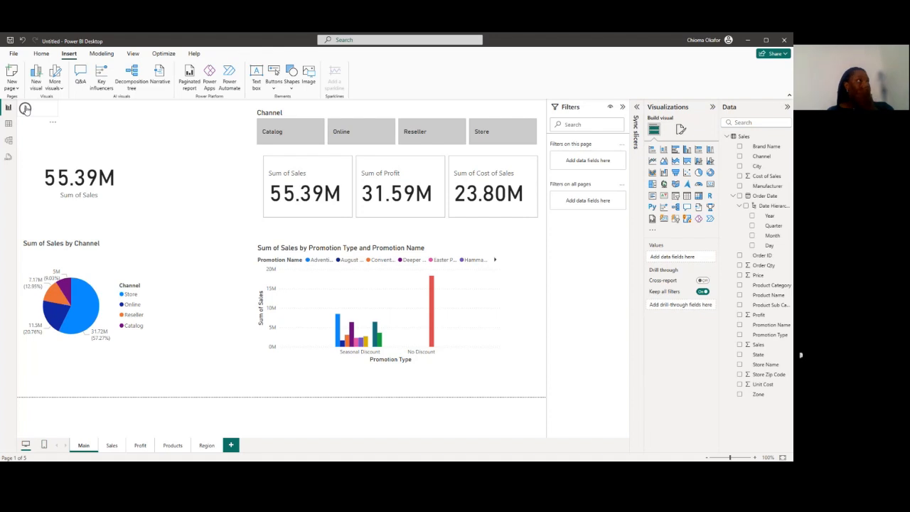
left_click(24, 108, "ctrl")
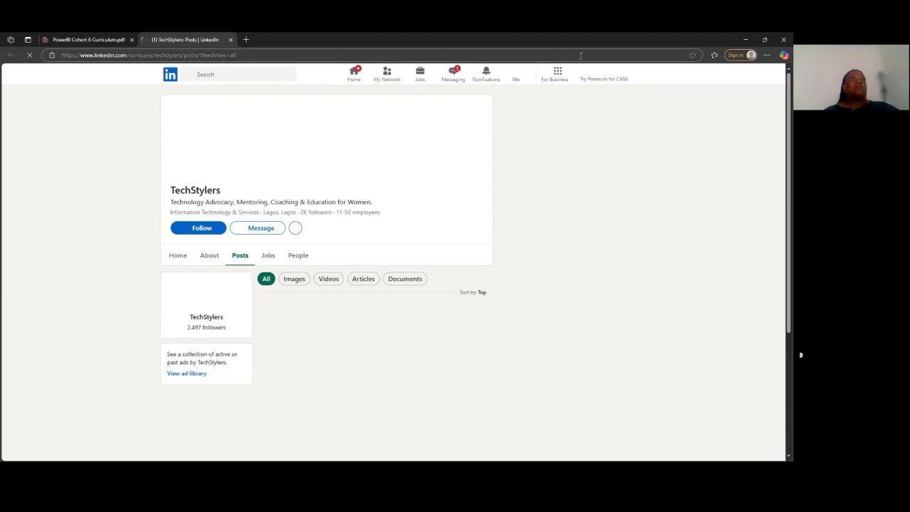
left_click(746, 41)
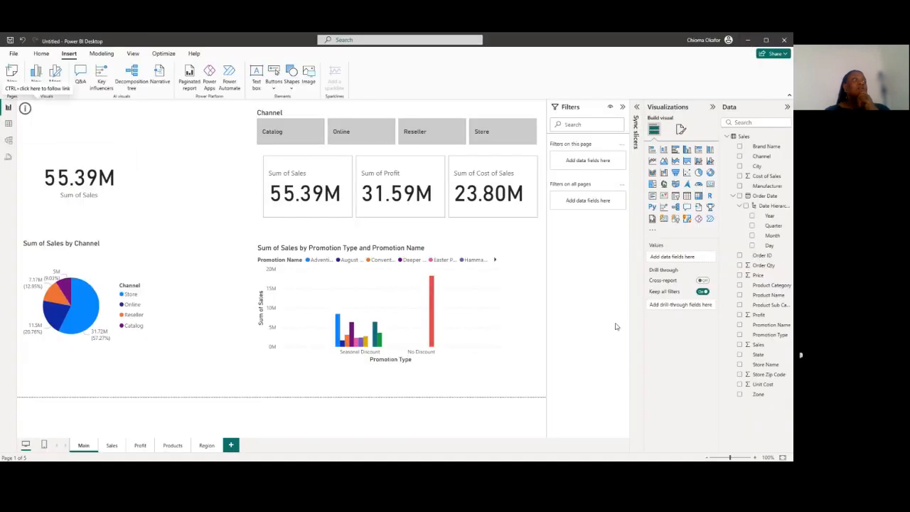
Insert a Q&A button, place it above the Sum of Sales card beside the Information button, and expand its action settings
left_click(274, 88)
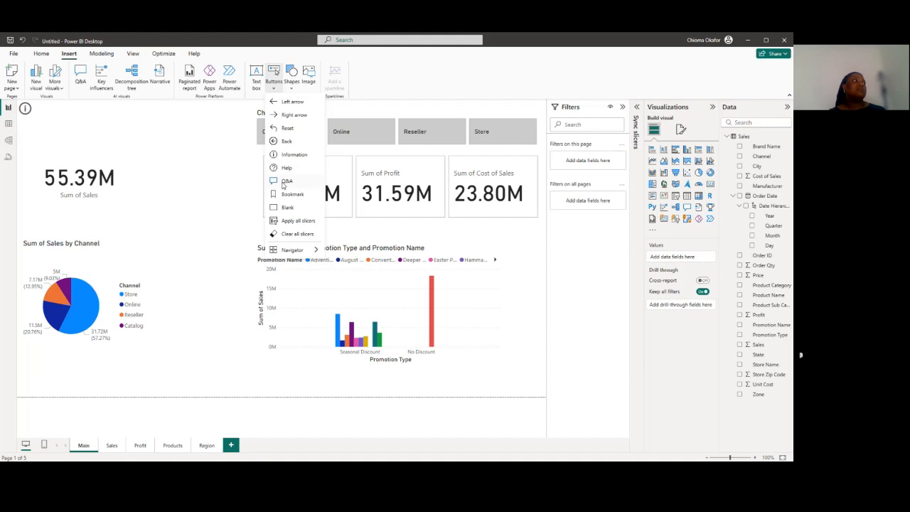
left_click(285, 183)
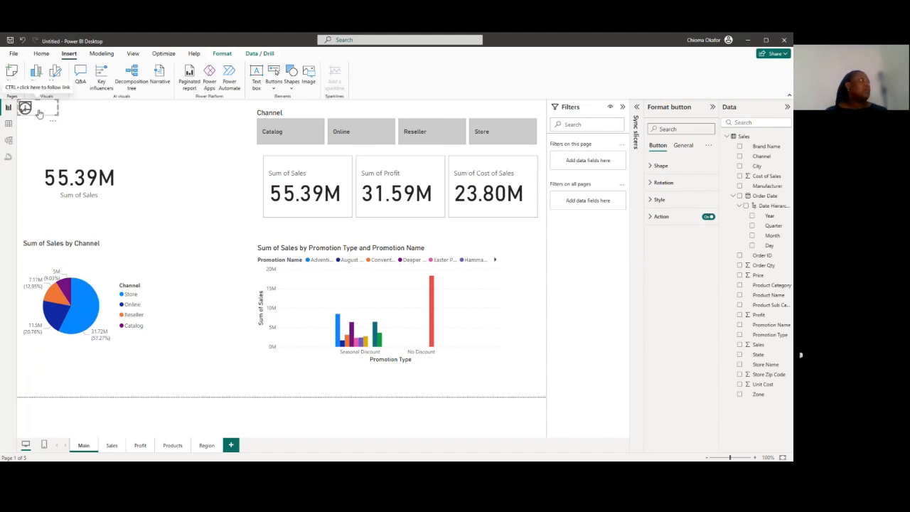
left_click_drag(40, 114, 105, 130)
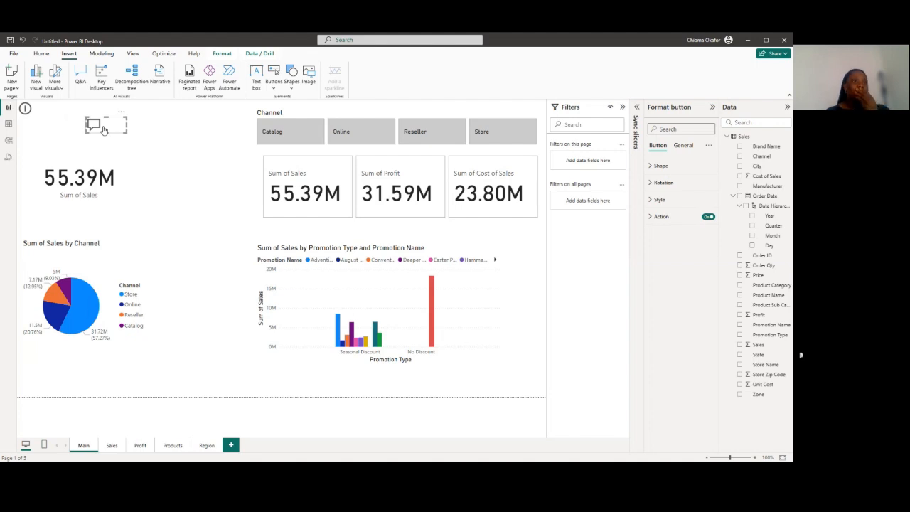
left_click(662, 217)
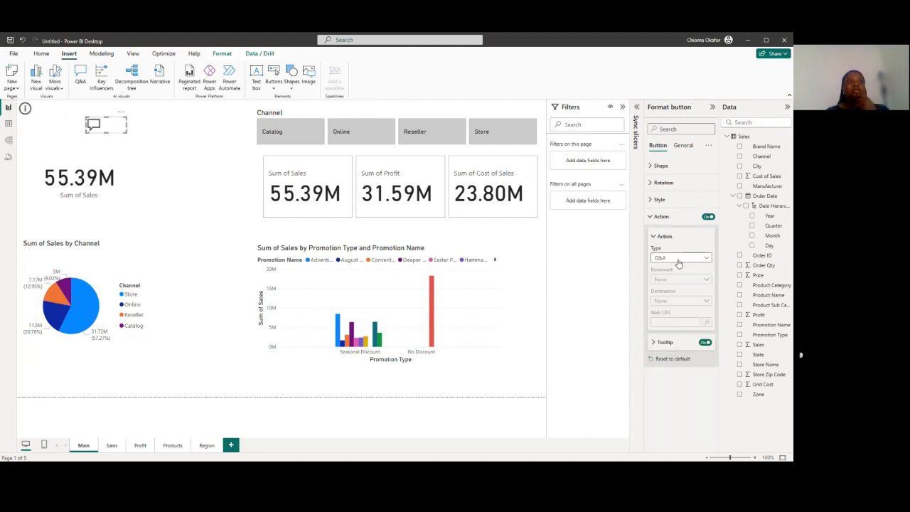
Test the Q&A button by asking "which city has the highest number of sales", and exit the Q&A window
left_click(106, 126, "ctrl")
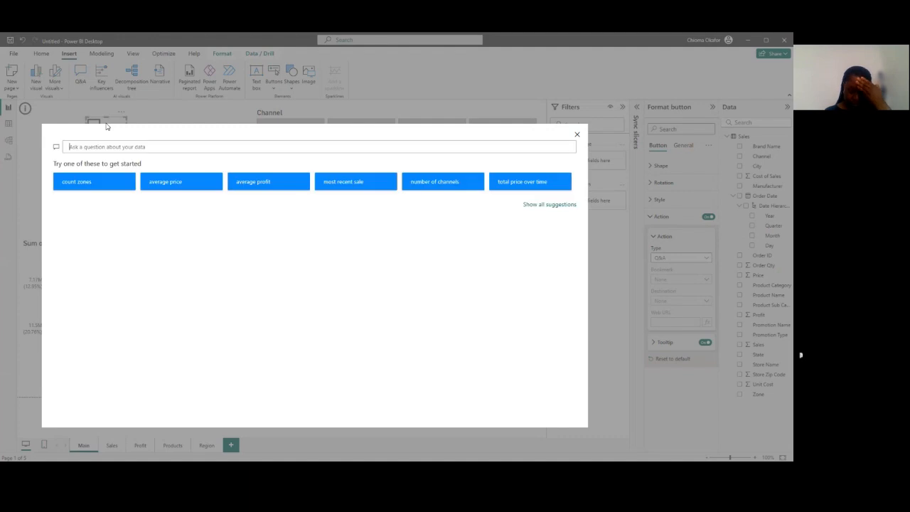
left_click(159, 147)
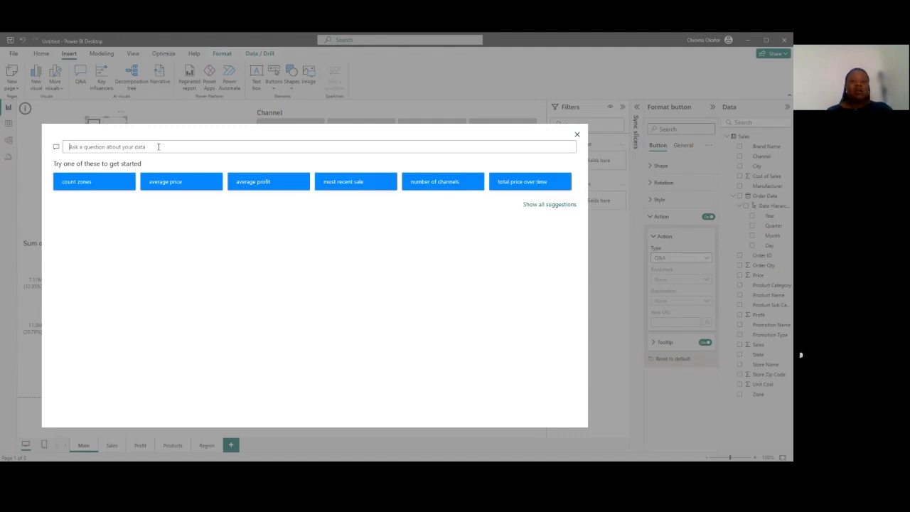
type("which ")
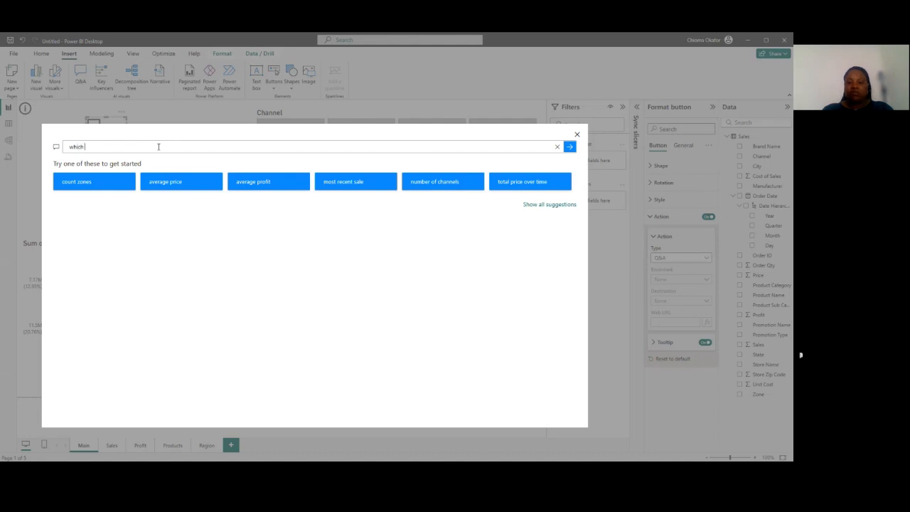
type("city has the h")
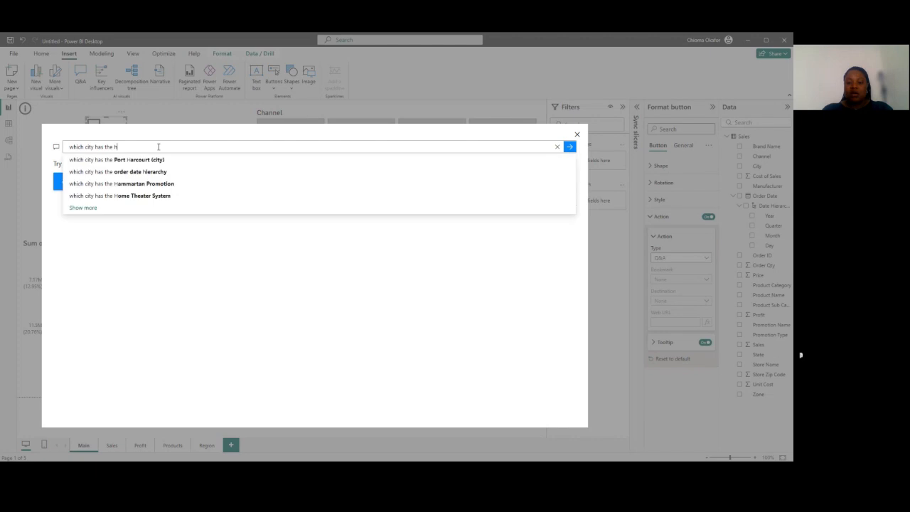
type("ighest")
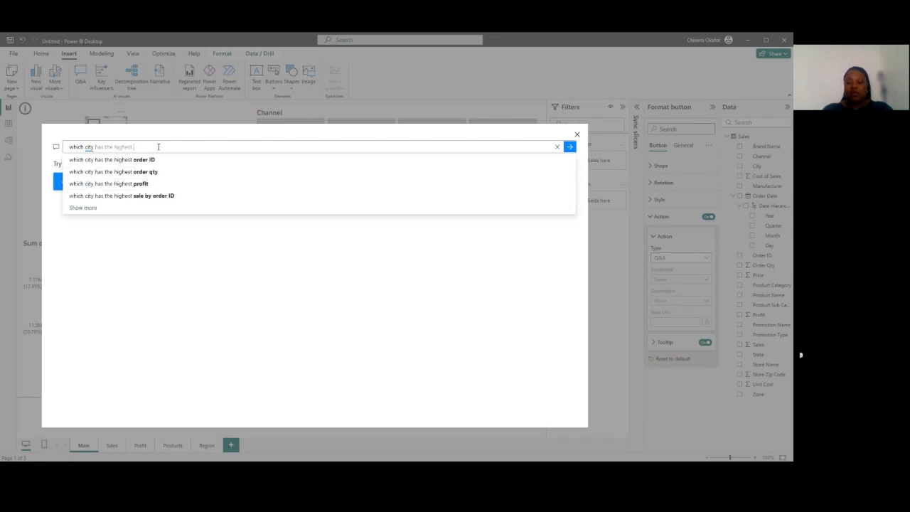
type(" number o")
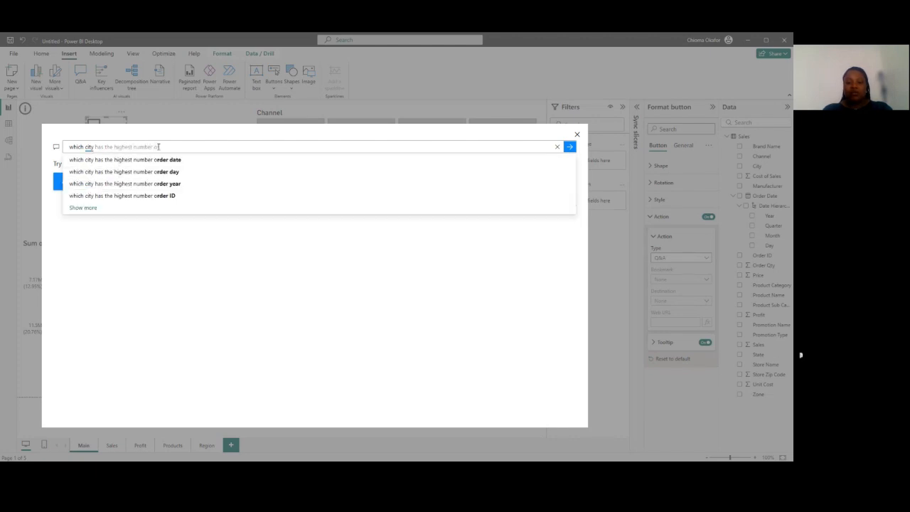
type("f sales")
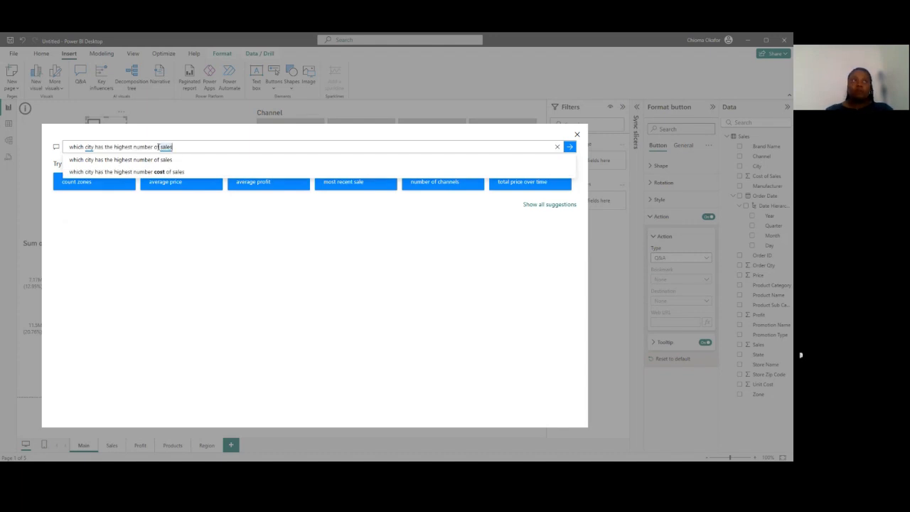
key("Return")
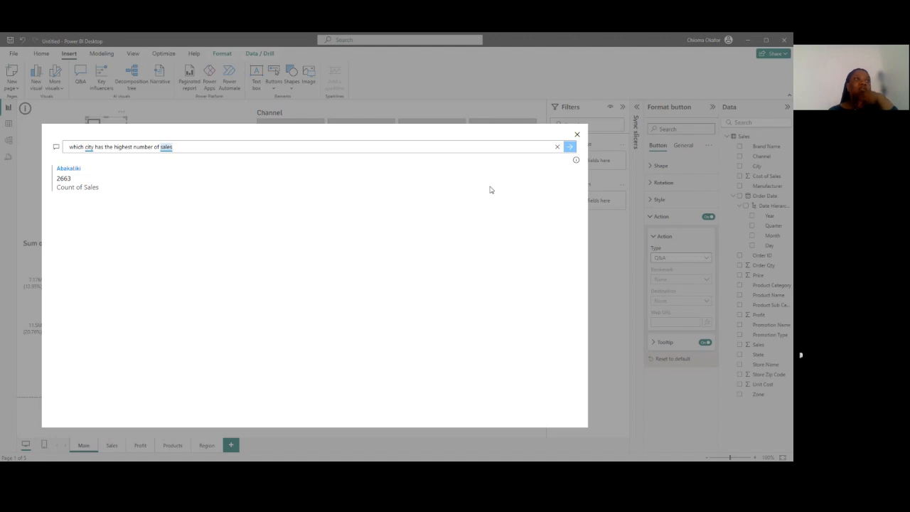
left_click(577, 136)
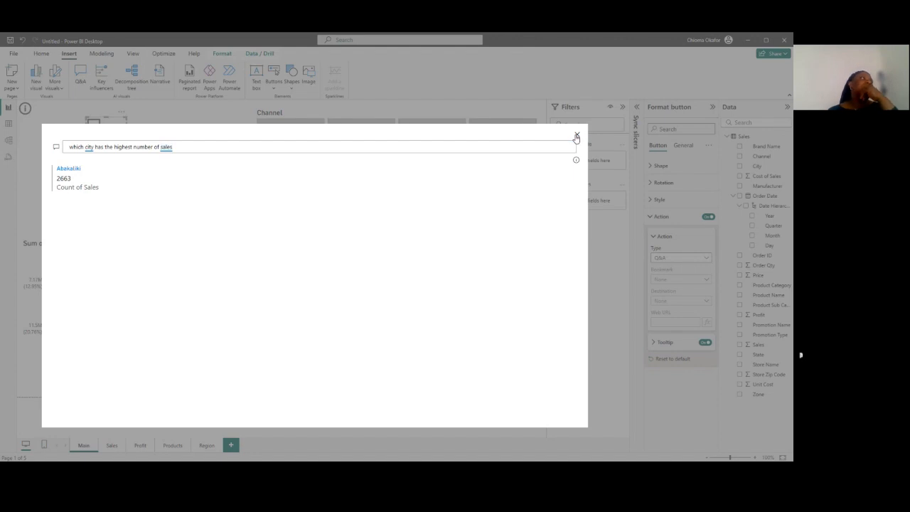
left_click(577, 136)
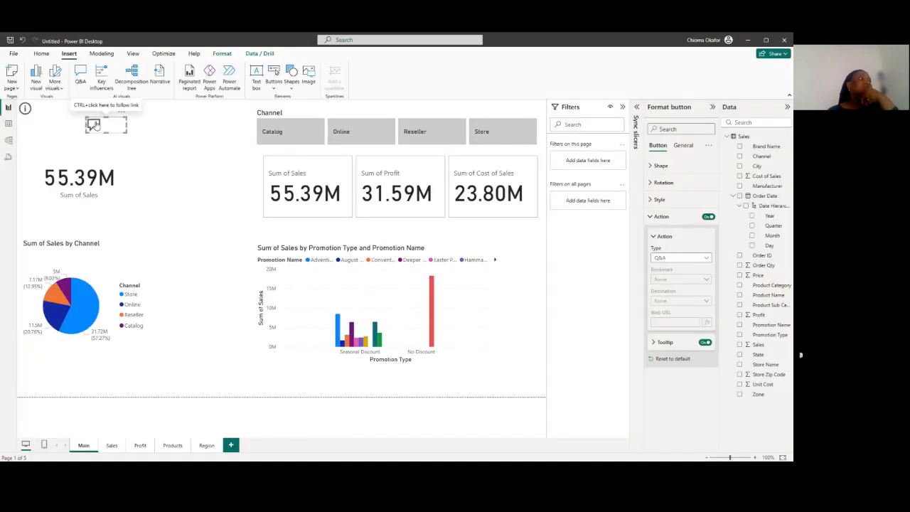
Move the Q&A button to just below the Information button, and look through the available button types
left_click(39, 133)
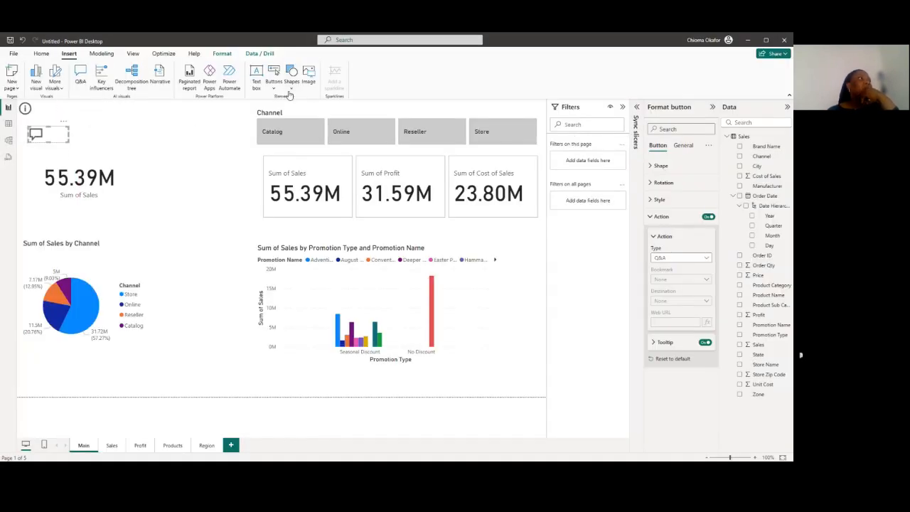
left_click(278, 87)
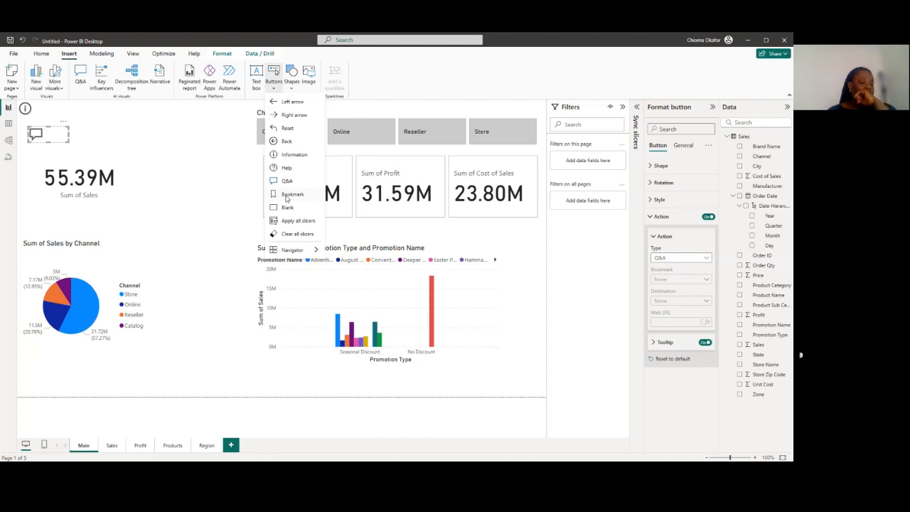
left_click(227, 380)
Add a new report page and build a widened clustered bar chart of Sum of Profit by Brand Name in its upper area
left_click(230, 445)
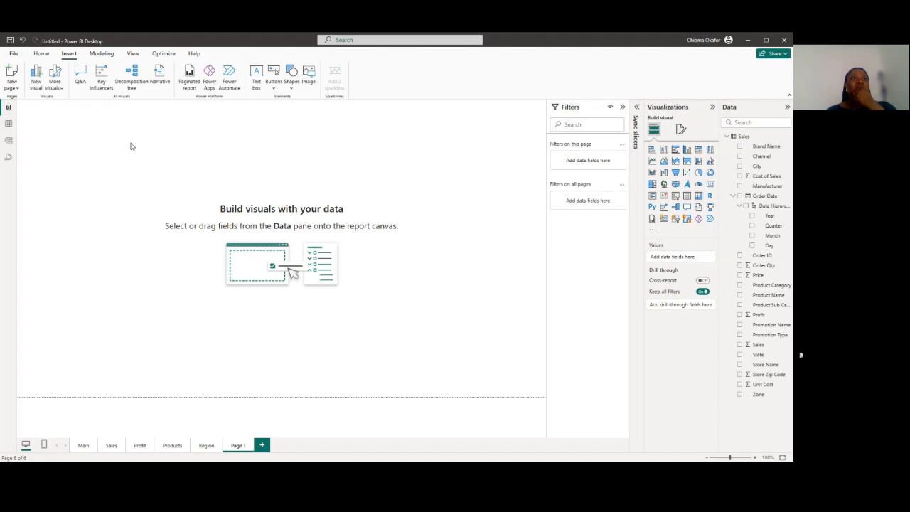
left_click(740, 146)
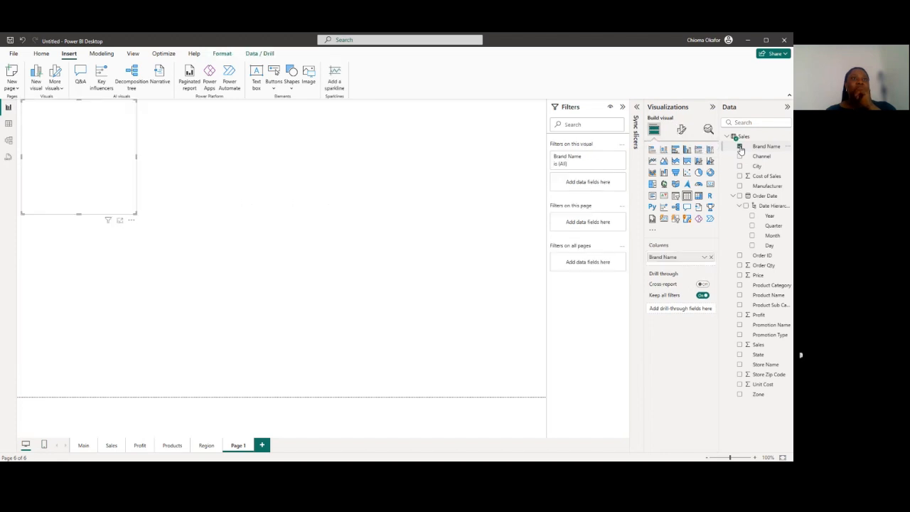
left_click(740, 315)
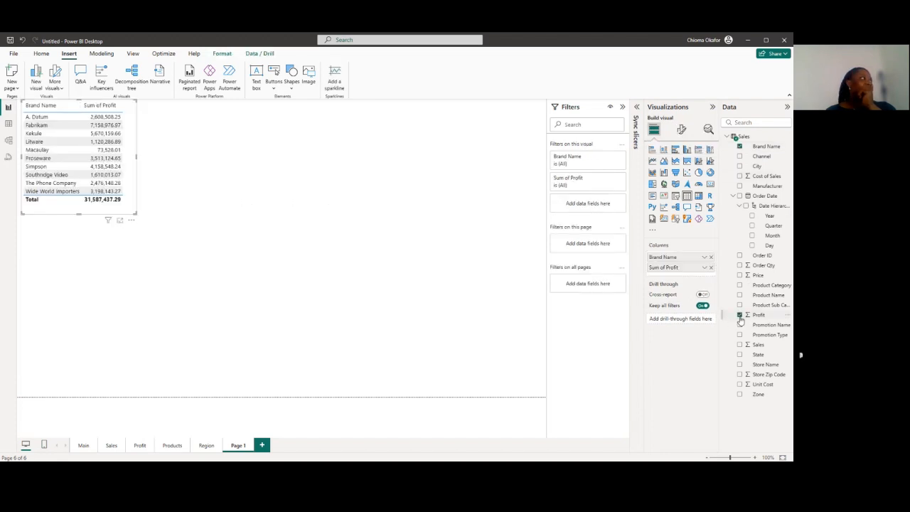
left_click_drag(136, 213, 261, 212)
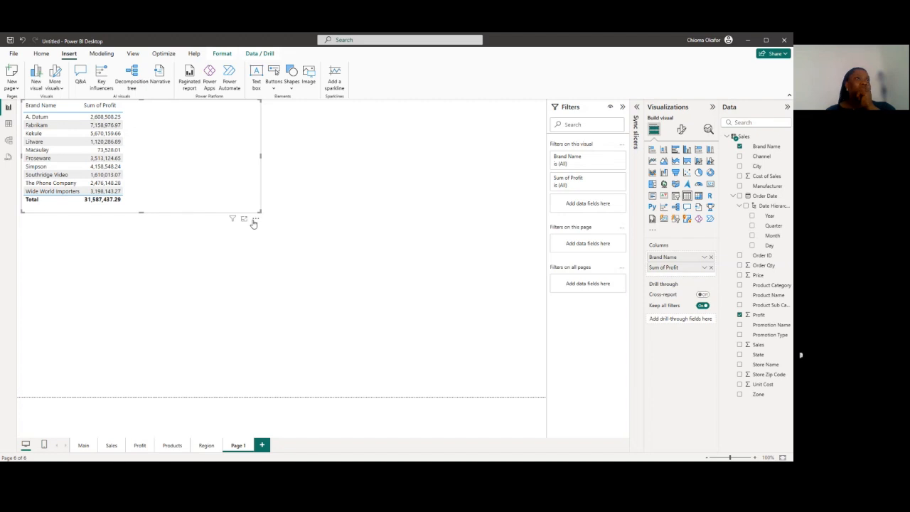
left_click(676, 151)
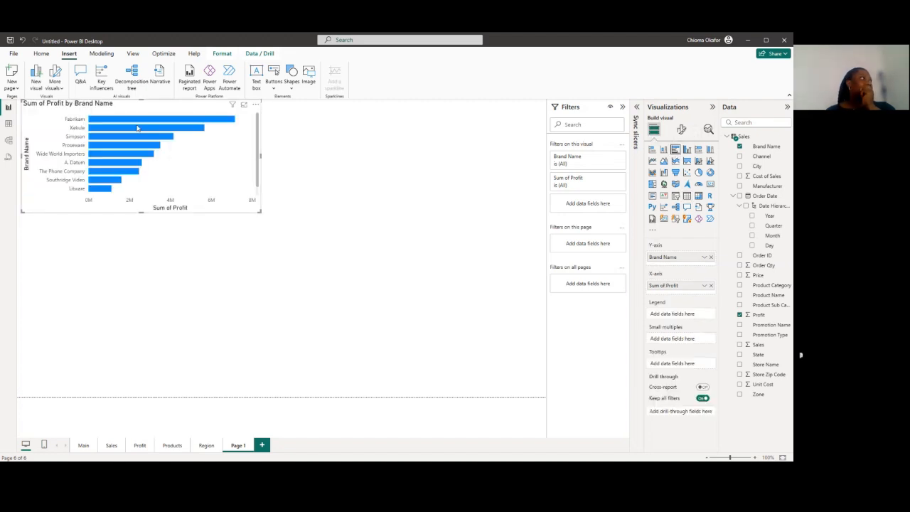
left_click_drag(85, 109, 91, 143)
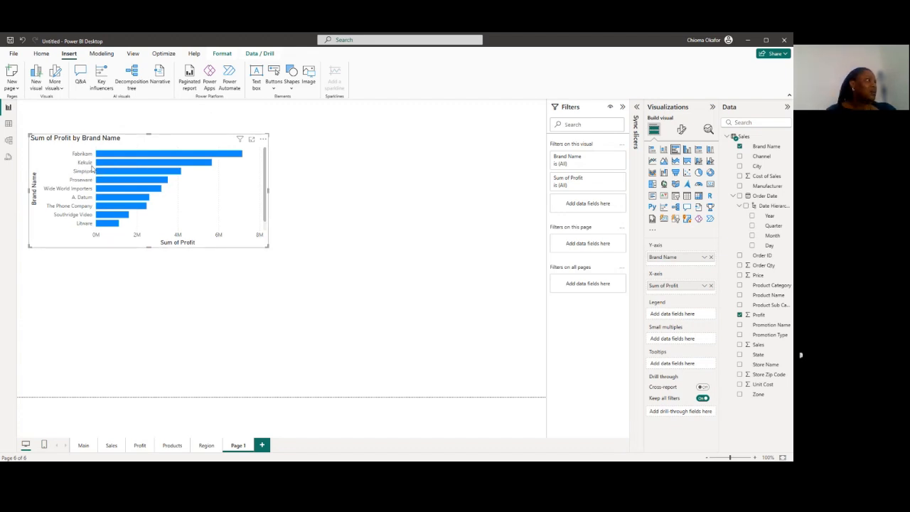
left_click(304, 215)
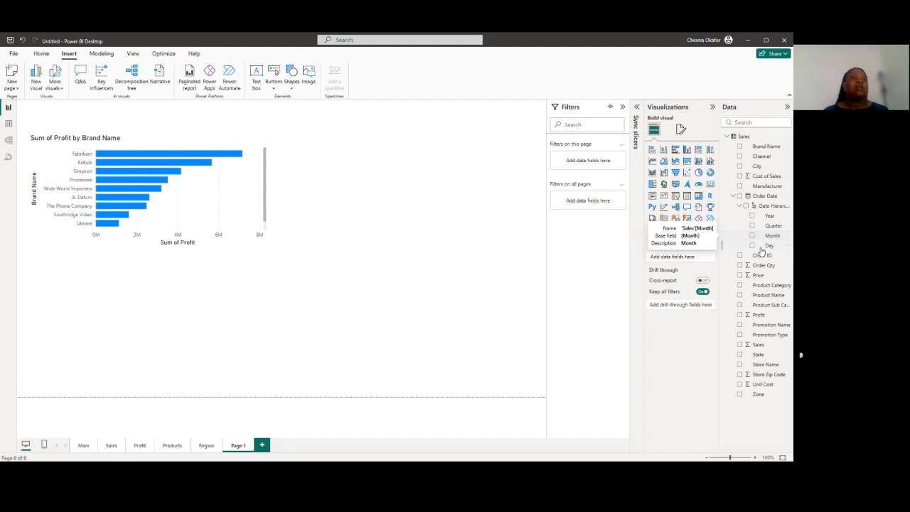
Add a clustered column chart of Sum of Profit by Zone below the brand chart, and make it slightly wider than that chart
left_click(739, 396)
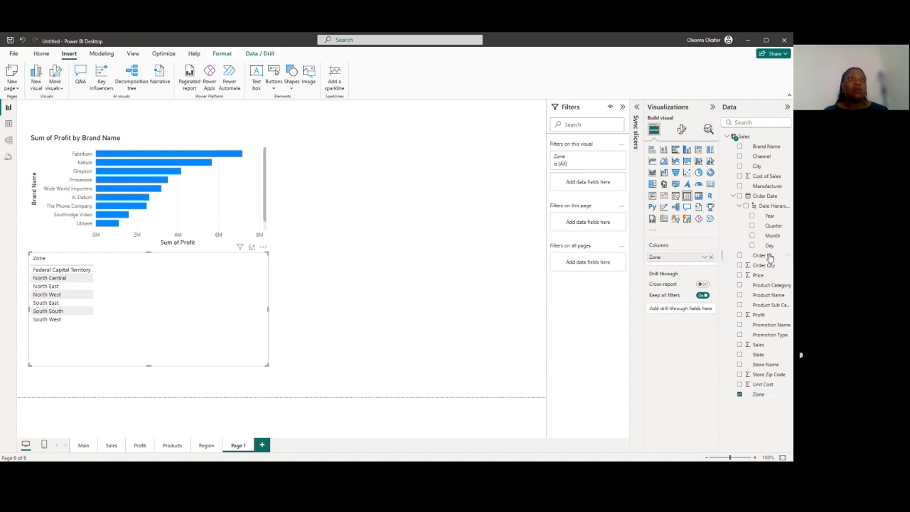
left_click(740, 317)
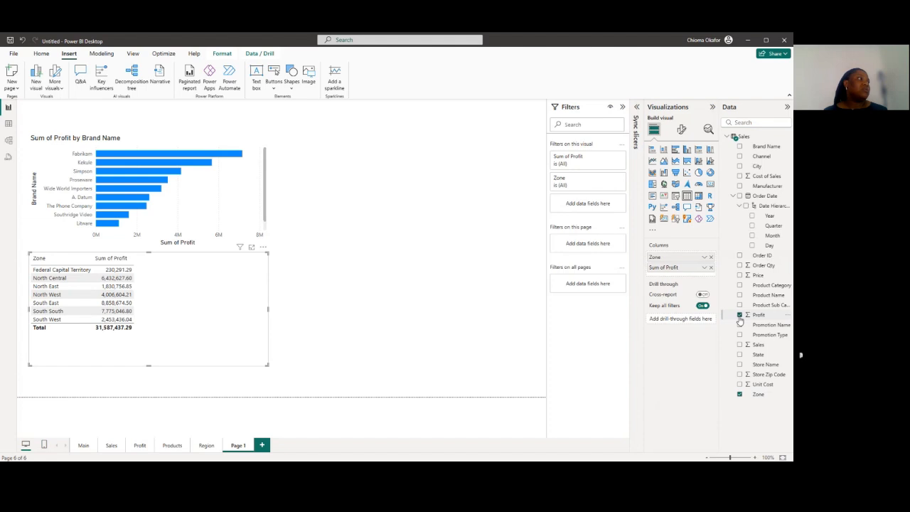
left_click_drag(268, 309, 299, 315)
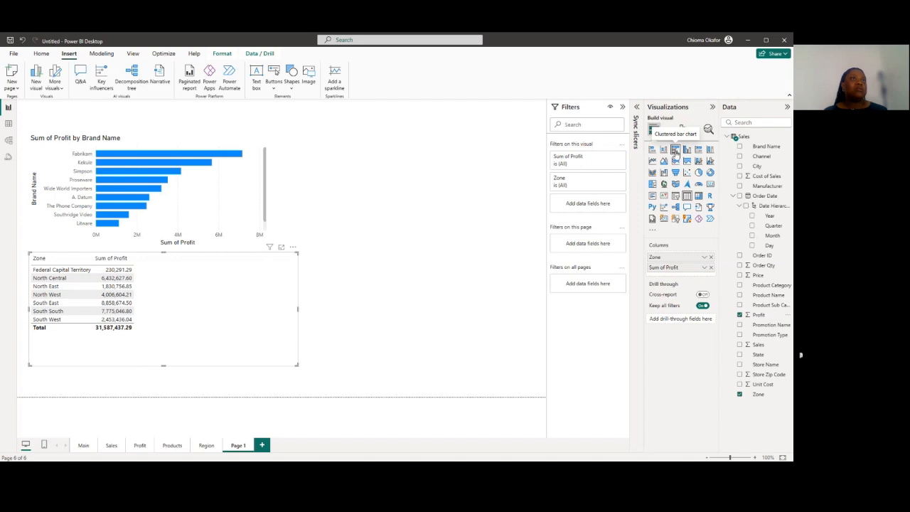
left_click(687, 150)
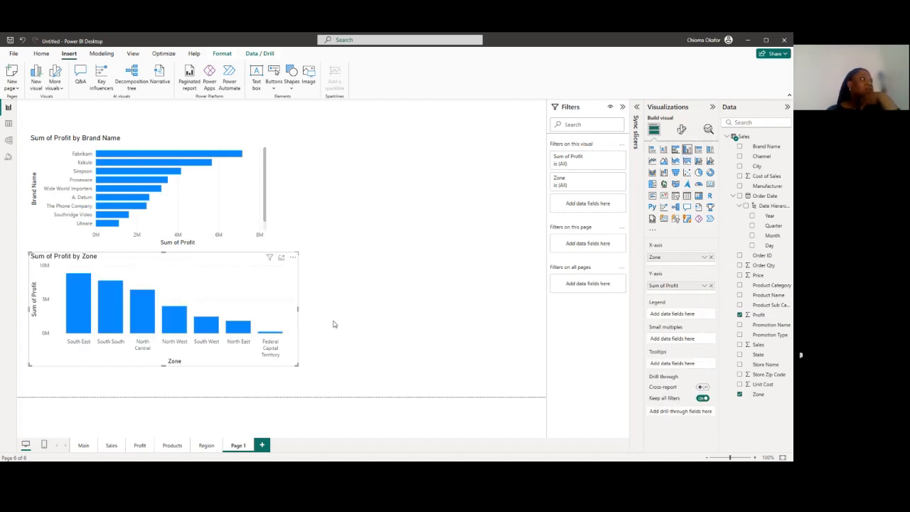
mouse_move(81, 306)
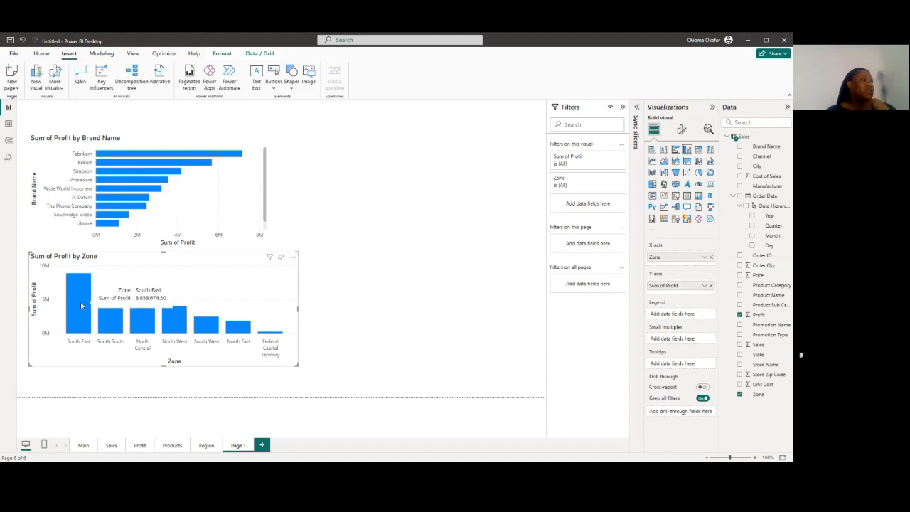
mouse_move(117, 322)
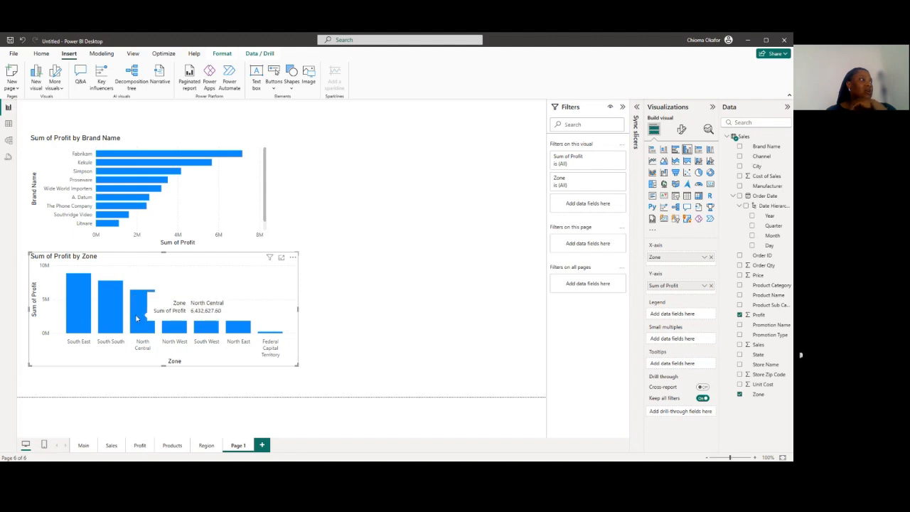
mouse_move(168, 320)
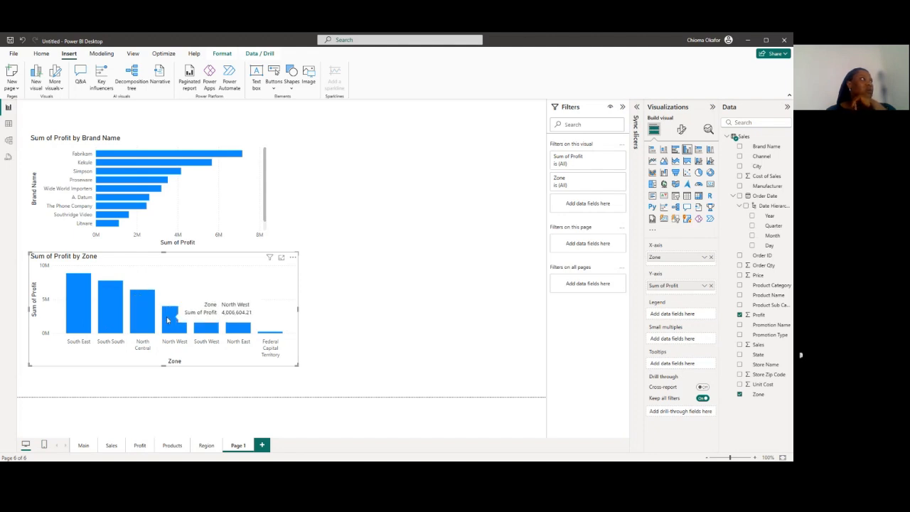
left_click(370, 159)
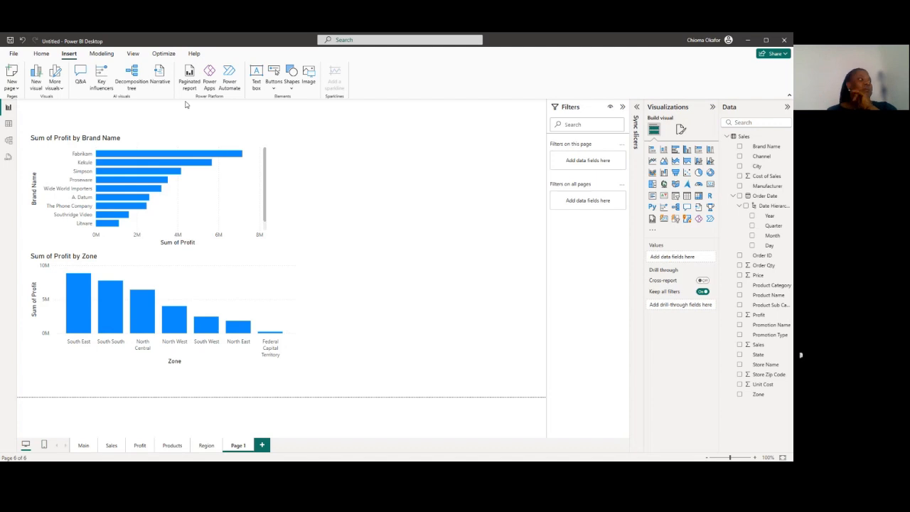
left_click(82, 446)
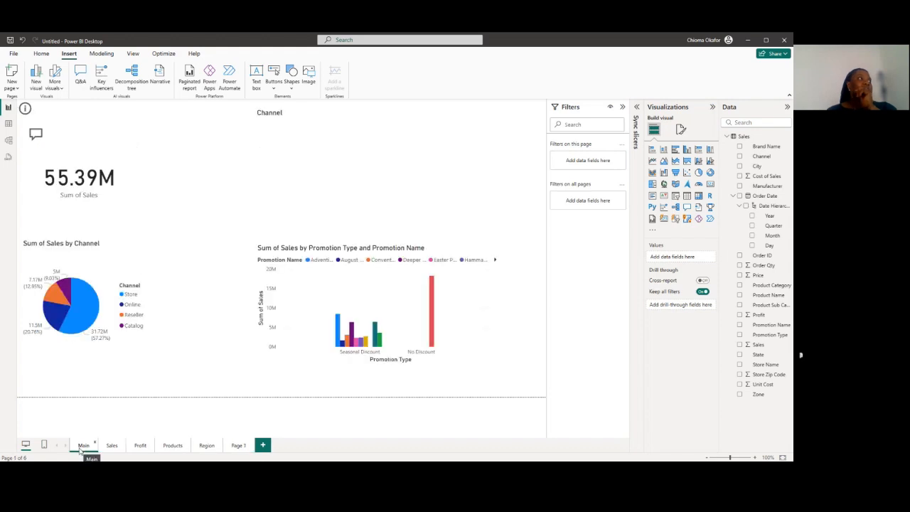
left_click(237, 446)
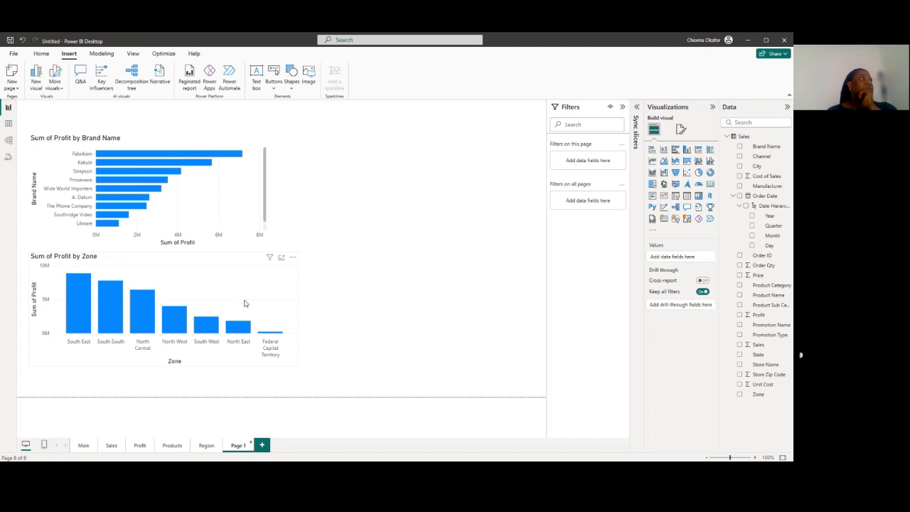
left_click(41, 55)
left_click(162, 55)
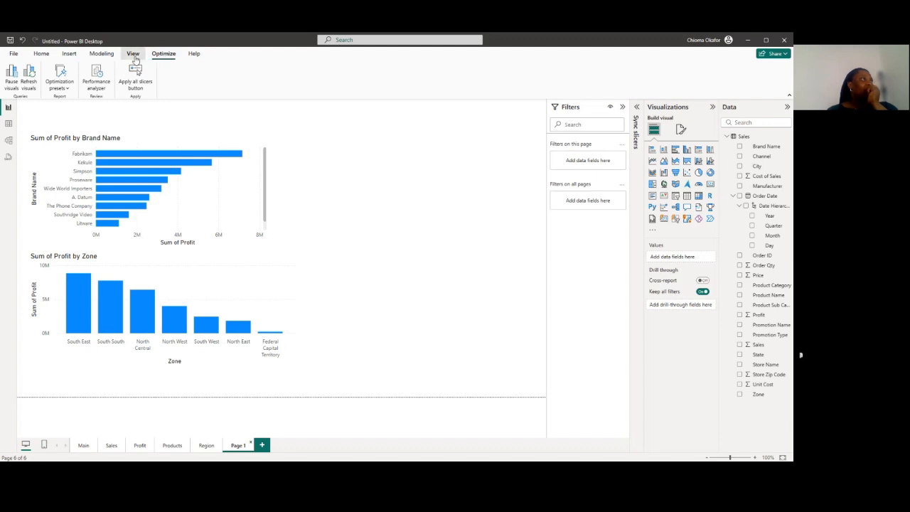
Show the Bookmarks and Selection panes for the page with the two profit charts
left_click(134, 55)
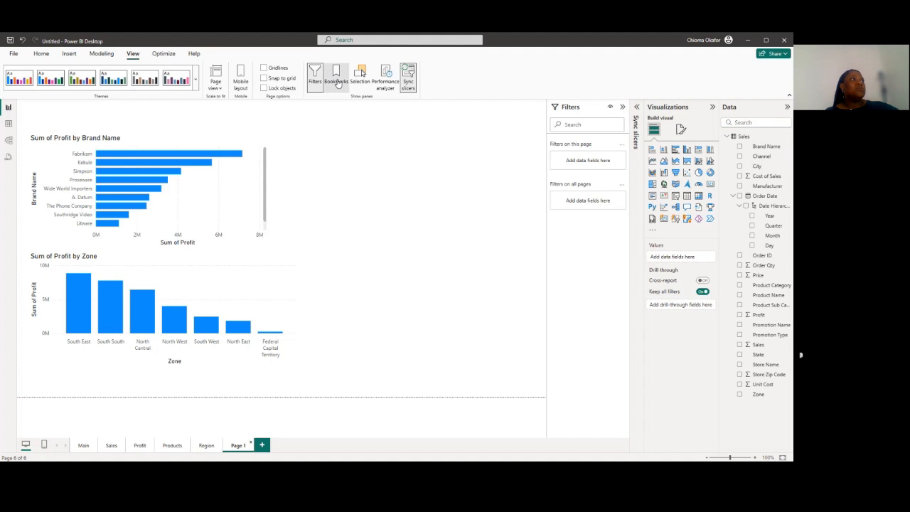
left_click(337, 81)
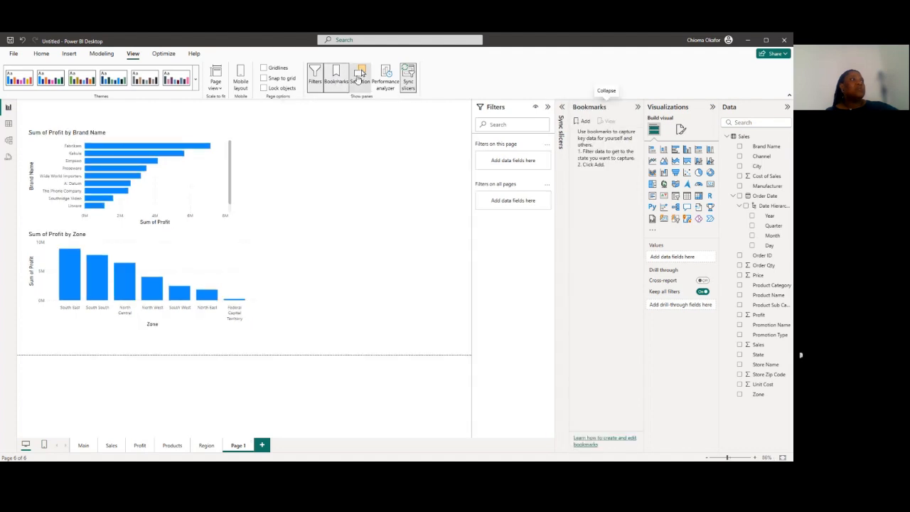
left_click(359, 78)
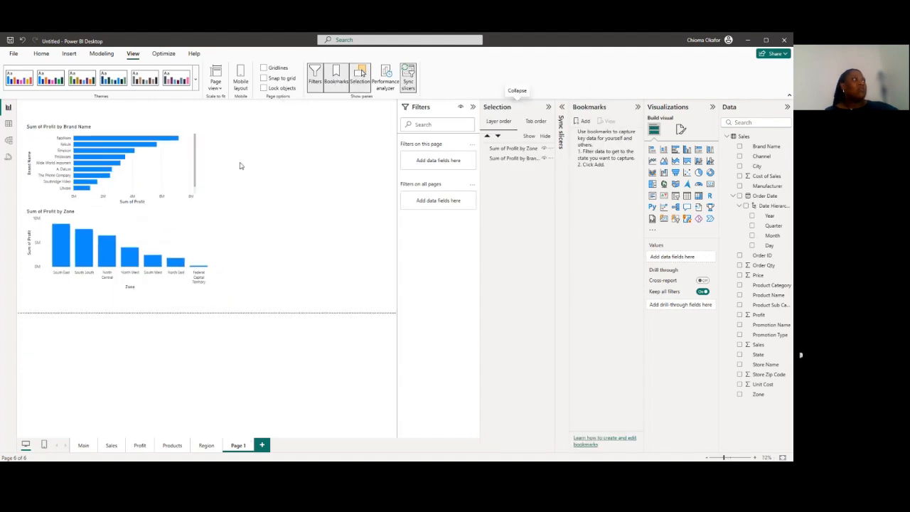
Add a bookmark capturing both profit charts and rename it Management
left_click(586, 123)
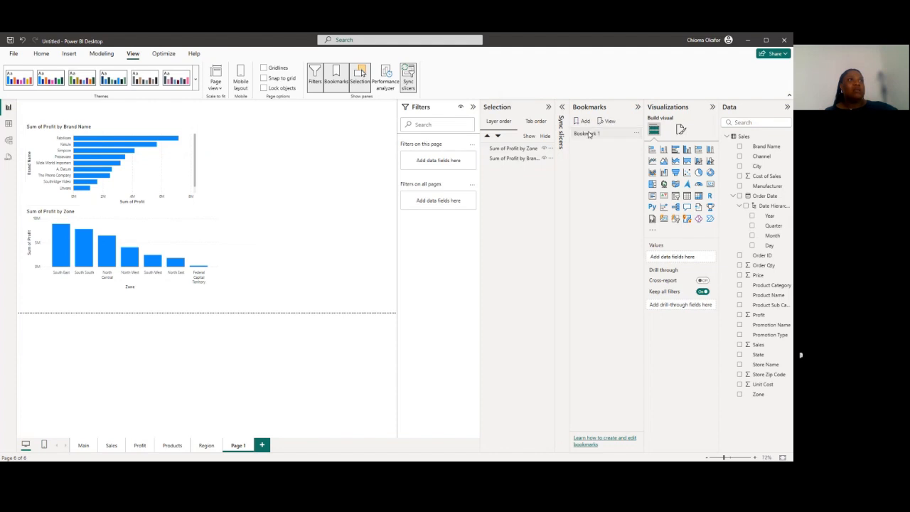
double_click(589, 133)
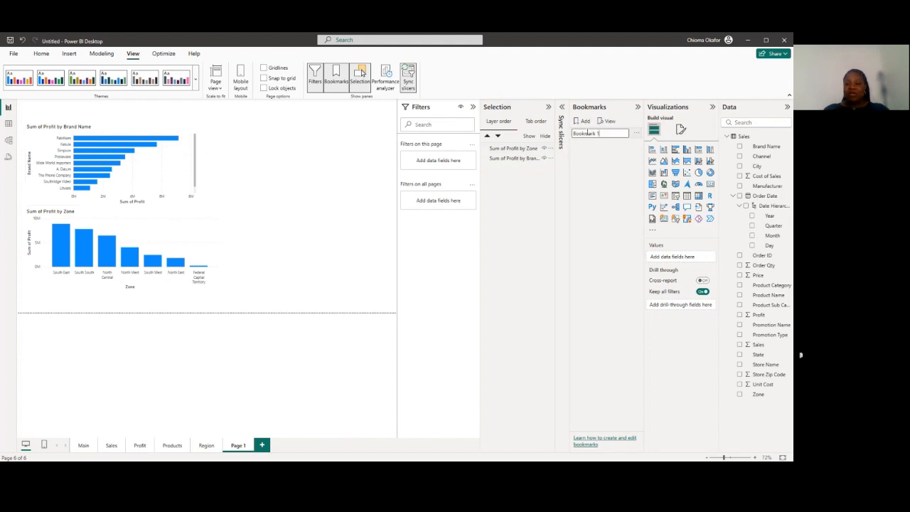
key("BackSpace")
key("BackSpace")
key("BackSpace")
key("BackSpace")
key("BackSpace")
key("BackSpace")
key("BackSpace")
key("BackSpace")
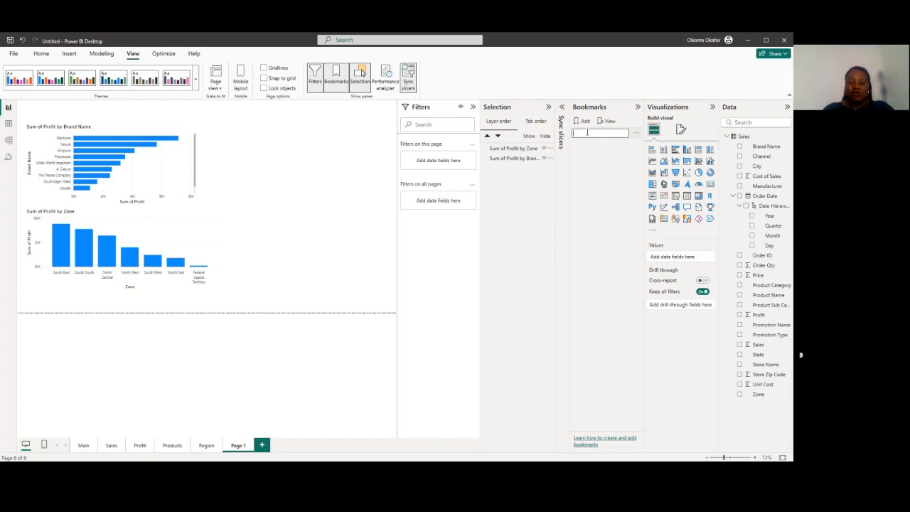
type("Mannagemen")
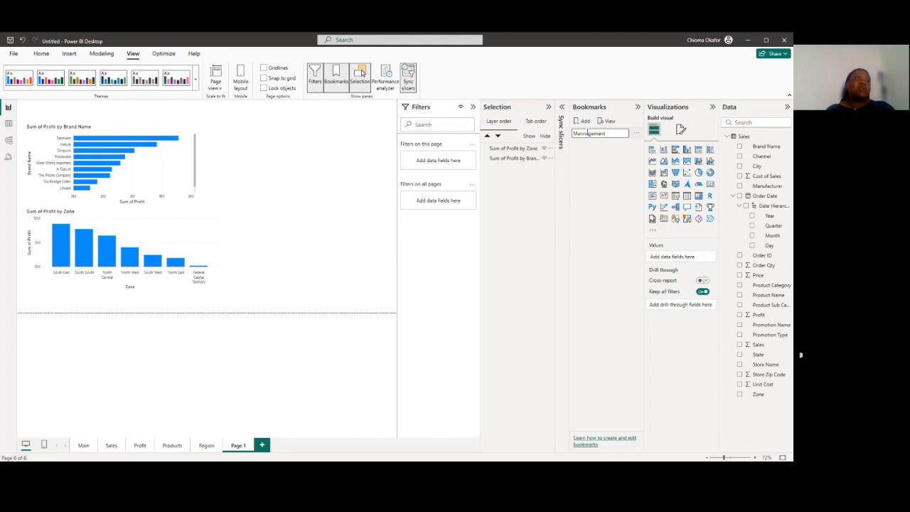
type("t")
left_click(583, 134)
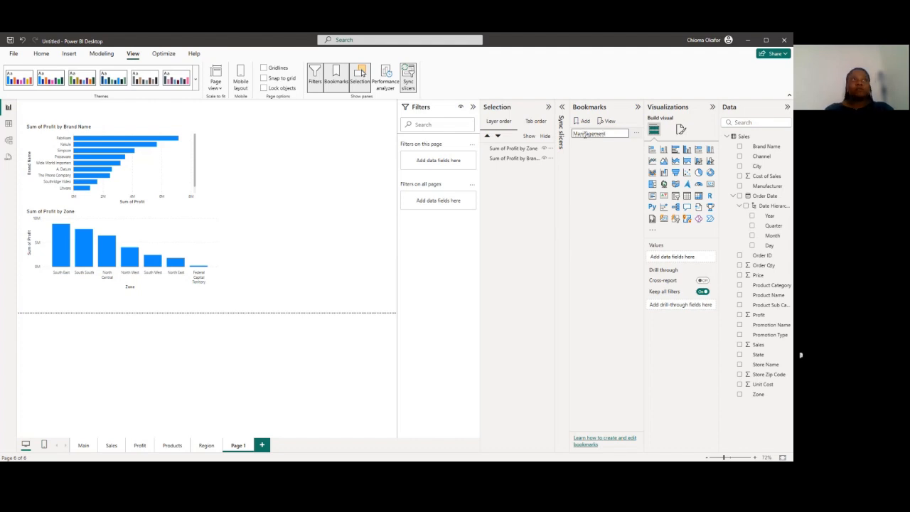
key("BackSpace")
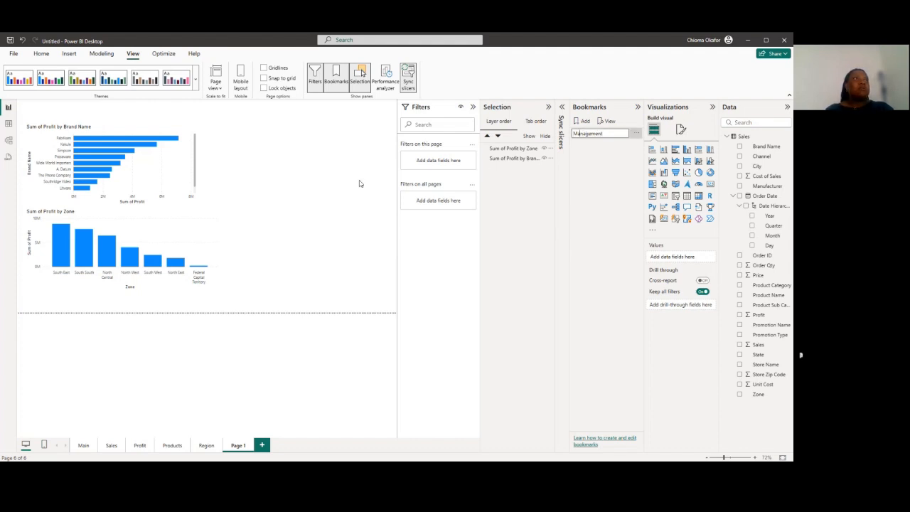
key("Return")
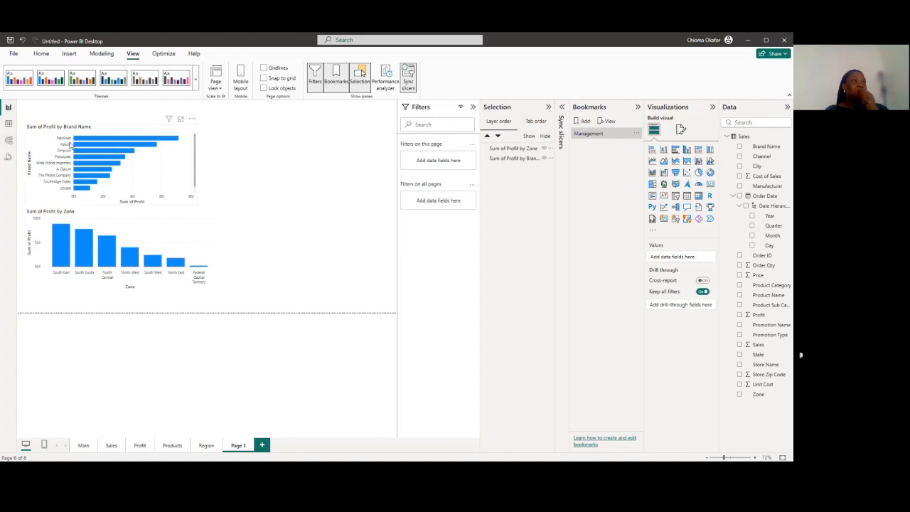
Hide the Sum of Profit by Brand Name chart and save this view as a bookmark named Regional Managers
left_click(545, 158)
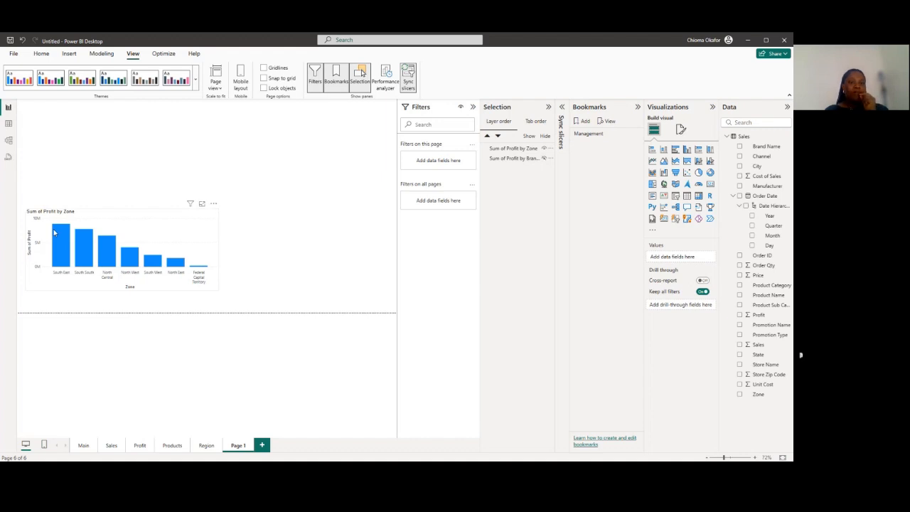
mouse_move(54, 233)
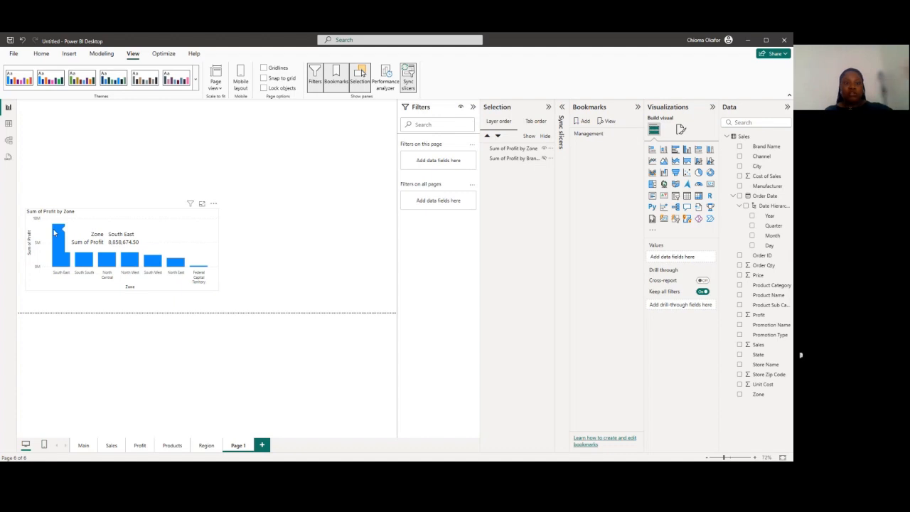
left_click(586, 122)
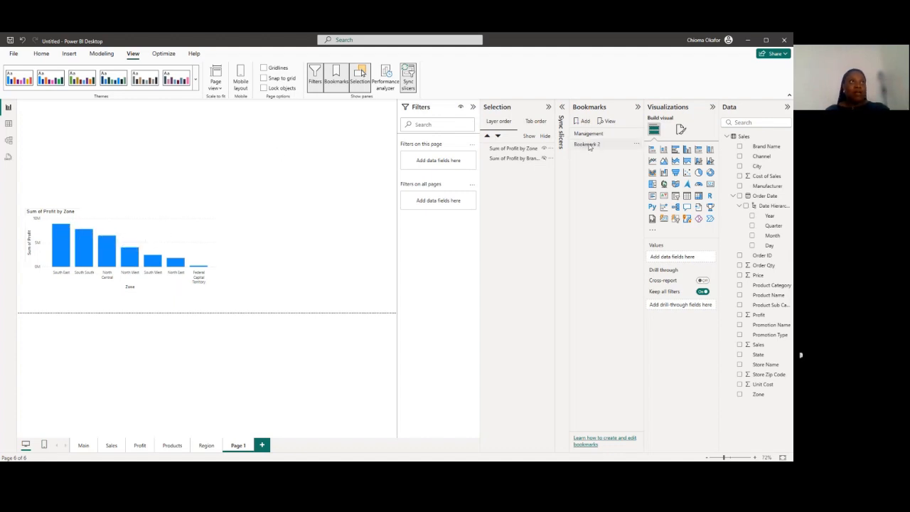
double_click(589, 145)
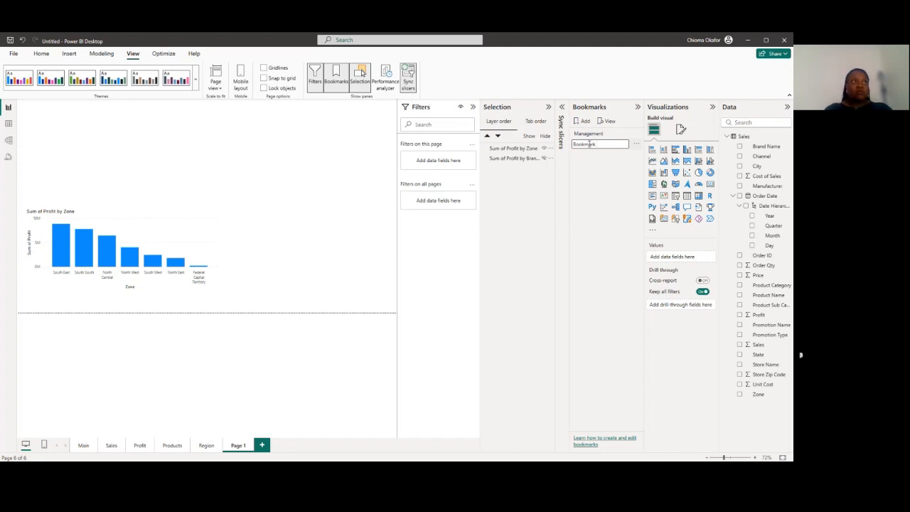
key("BackSpace")
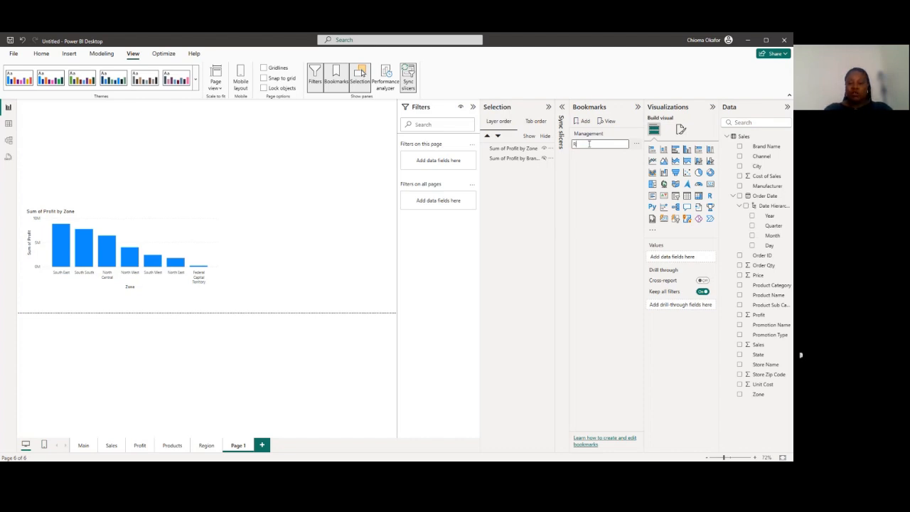
type("Regional Managers")
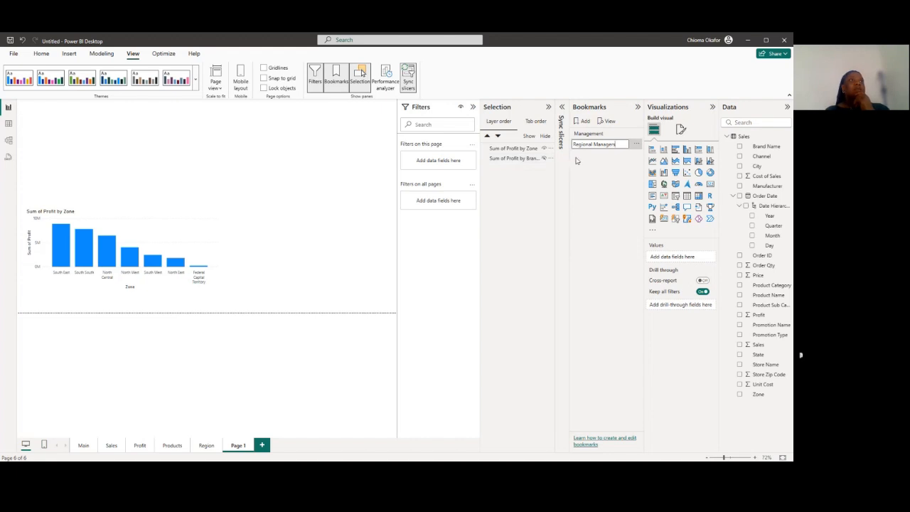
left_click(594, 178)
Test the Regional Managers and Management bookmarks by switching between them on Page 1
left_click(596, 145)
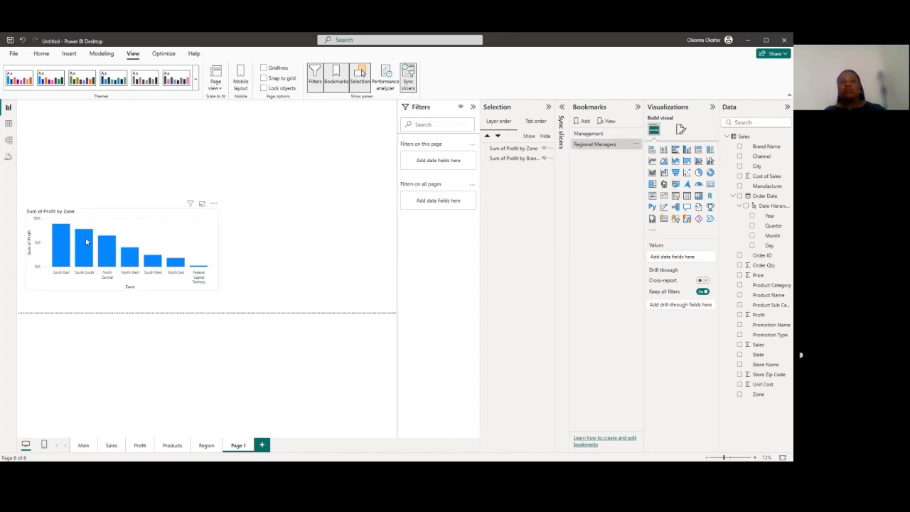
mouse_move(86, 242)
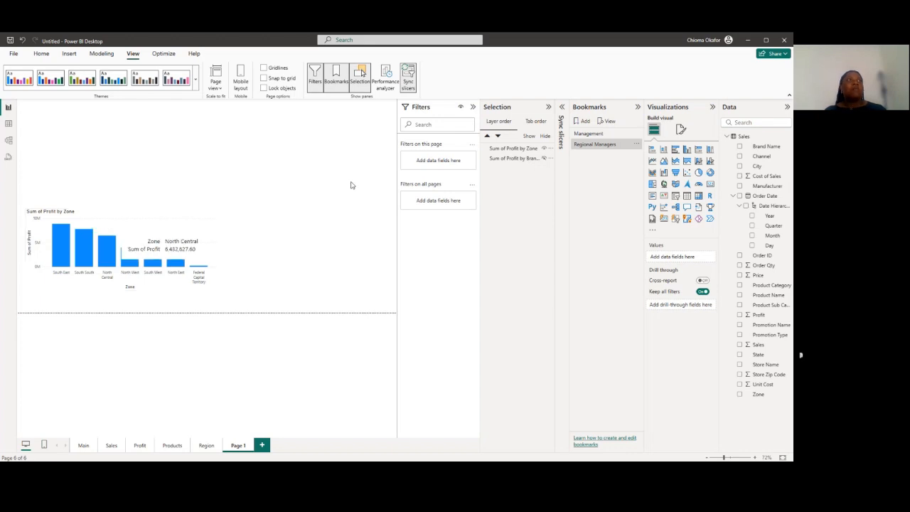
left_click(585, 135)
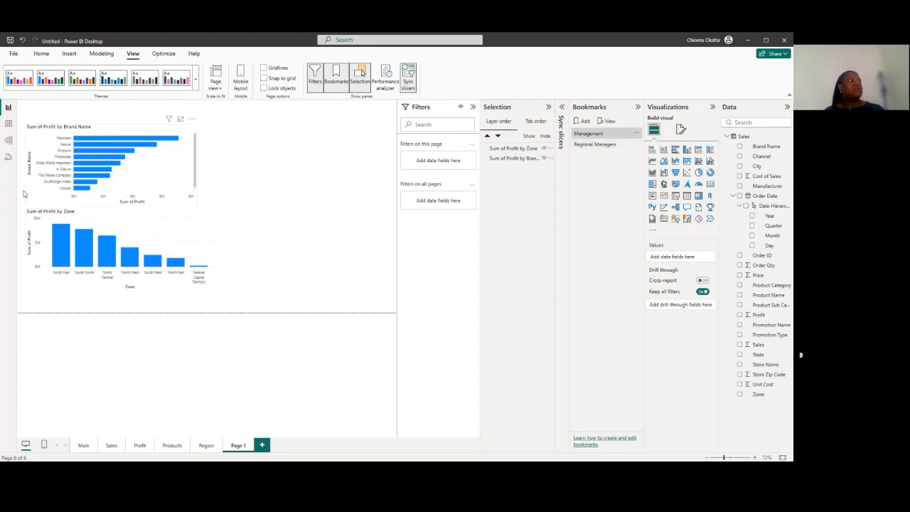
left_click(590, 136)
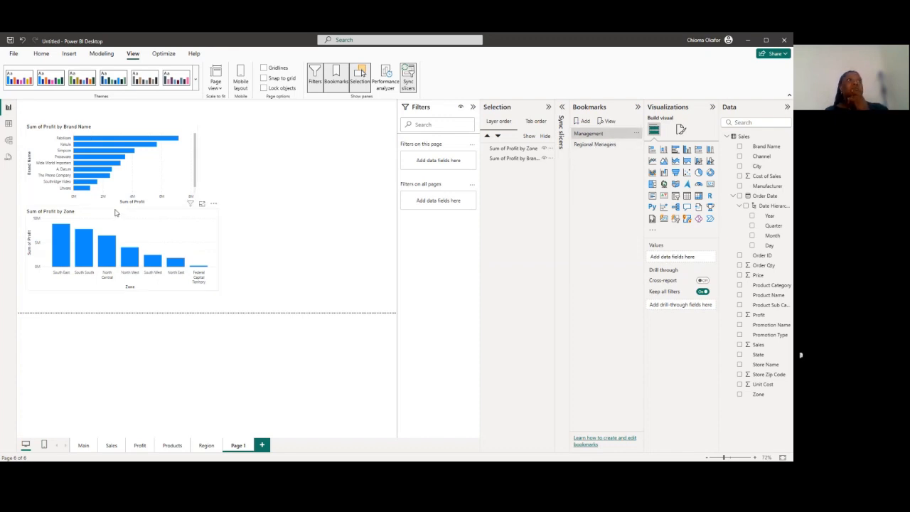
left_click(585, 145)
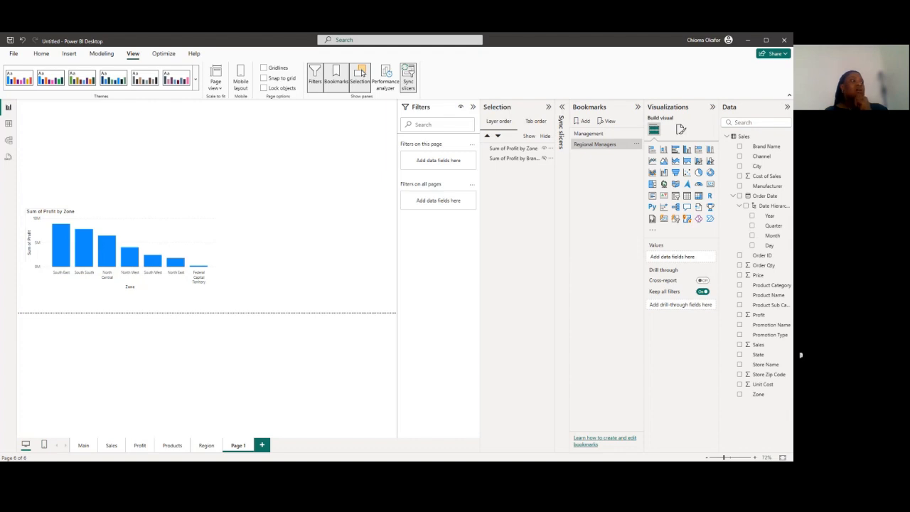
Collapse the Selection pane and insert a Bookmark button on the Main page
left_click(83, 445)
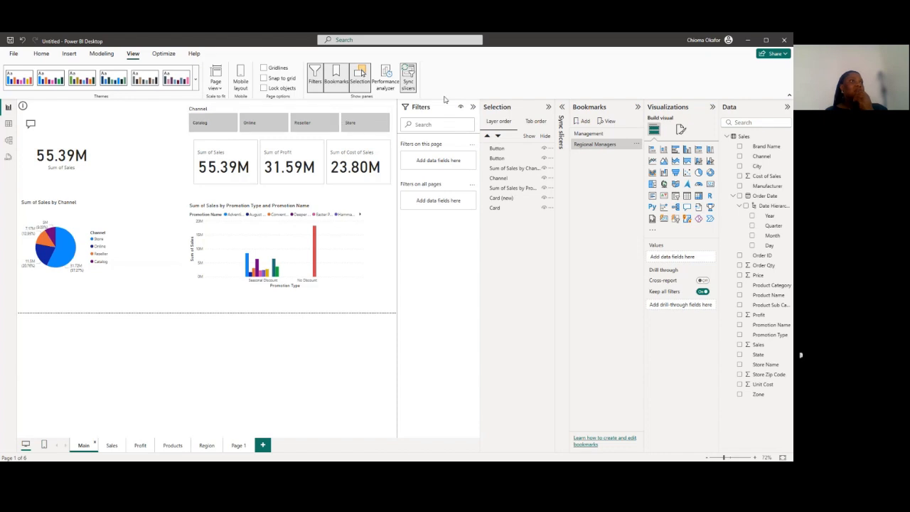
left_click(548, 106)
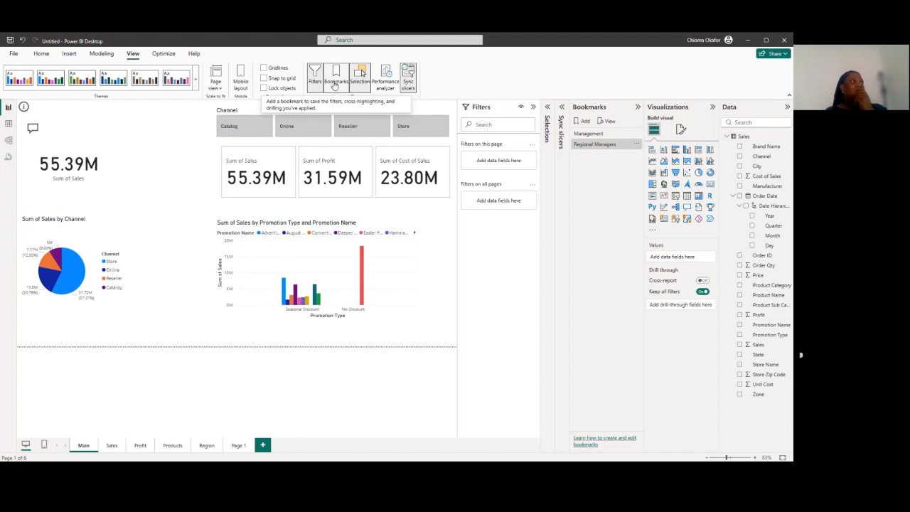
left_click(69, 55)
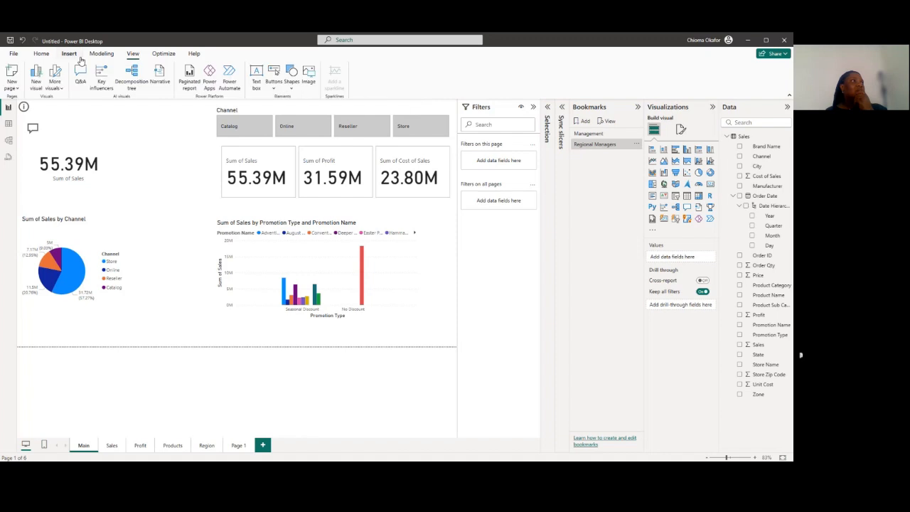
left_click(277, 90)
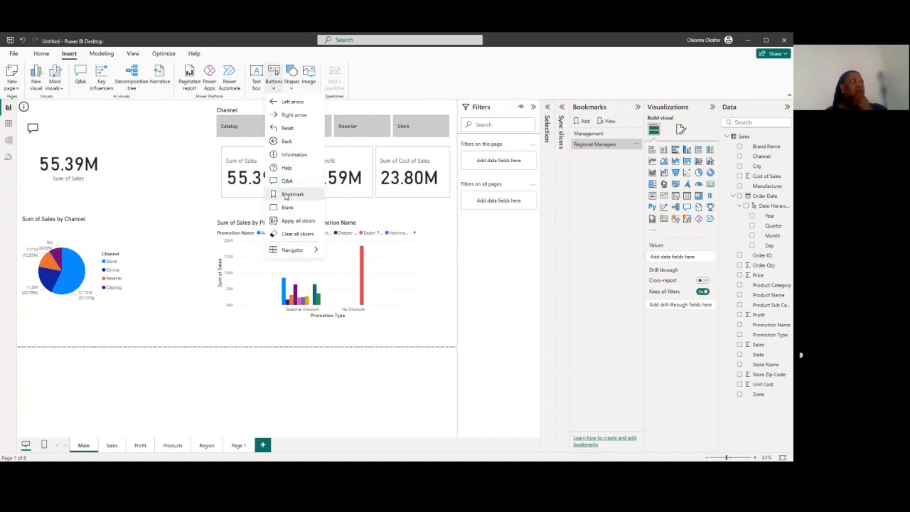
left_click(287, 194)
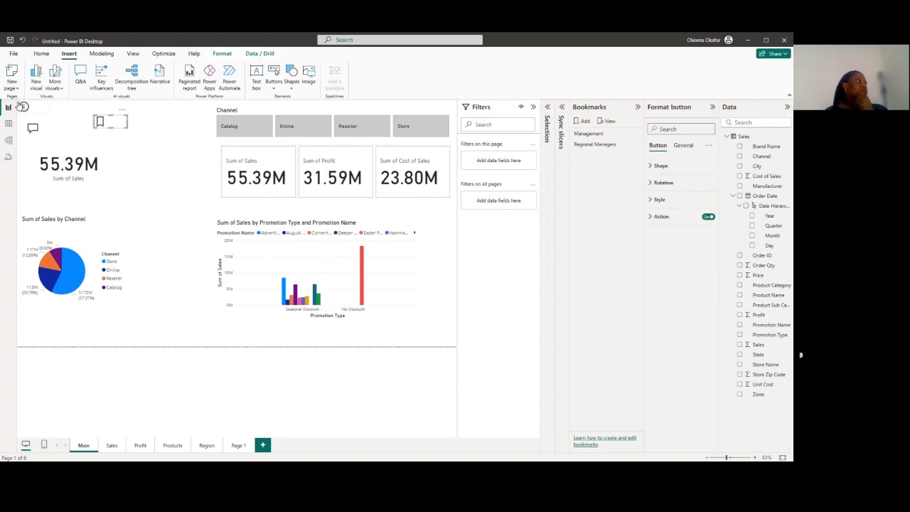
Move the Information and Q&A buttons below the pie chart, and place the Bookmark button in the page's upper-left corner
left_click_drag(37, 108, 32, 332)
left_click_drag(32, 128, 80, 336)
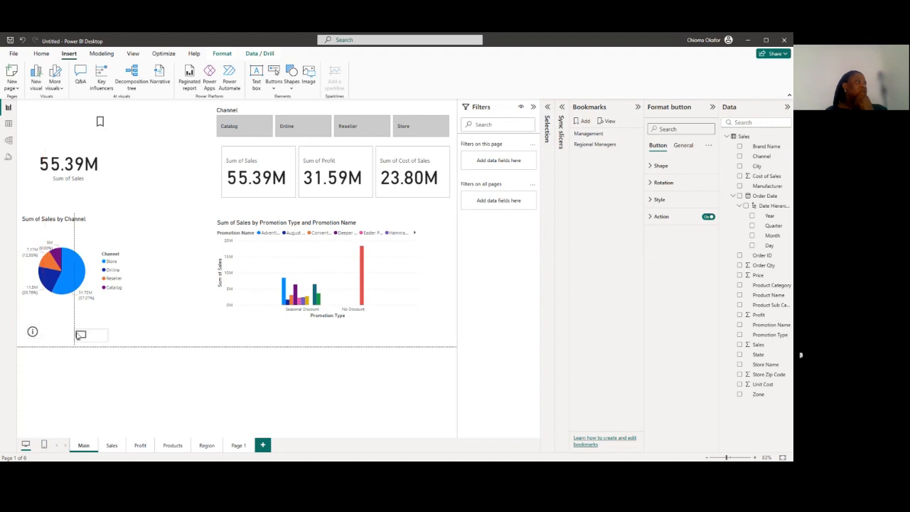
left_click_drag(103, 124, 30, 116)
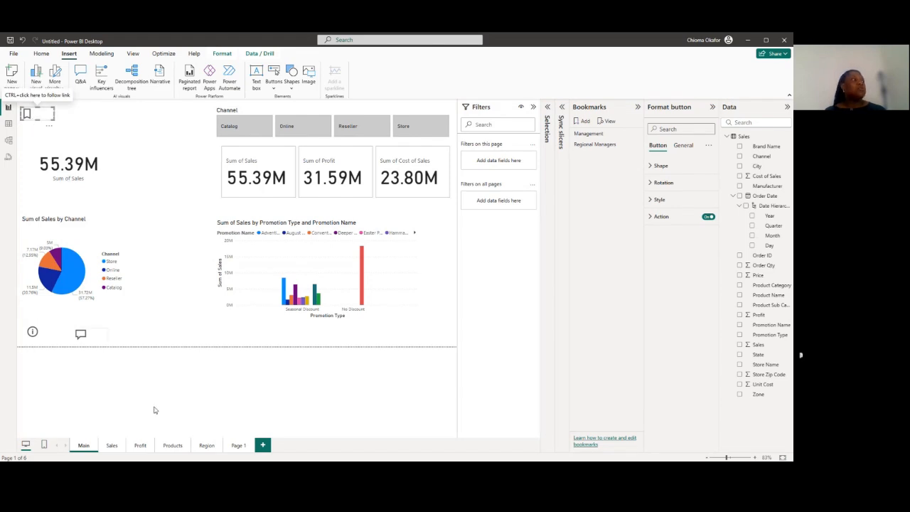
Apply the Management bookmark on Page 1, and return to the Main page
left_click(238, 446)
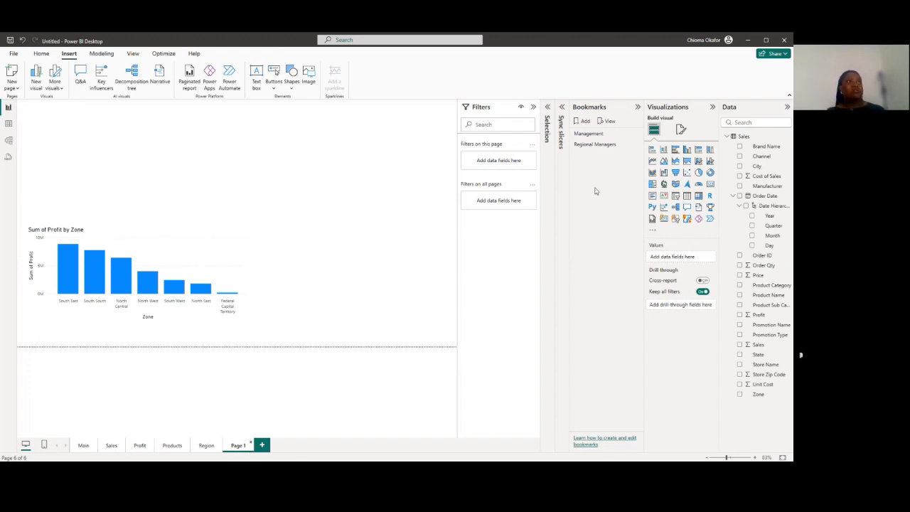
left_click(589, 134)
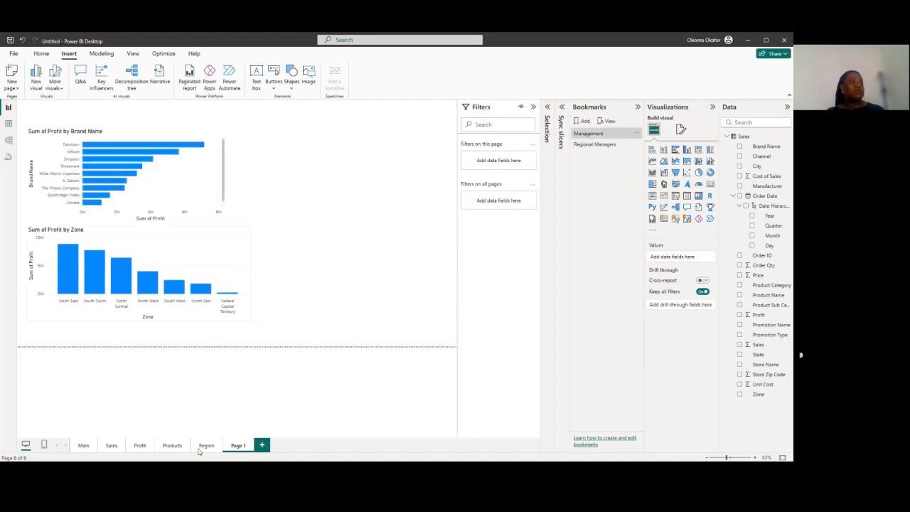
left_click(81, 447)
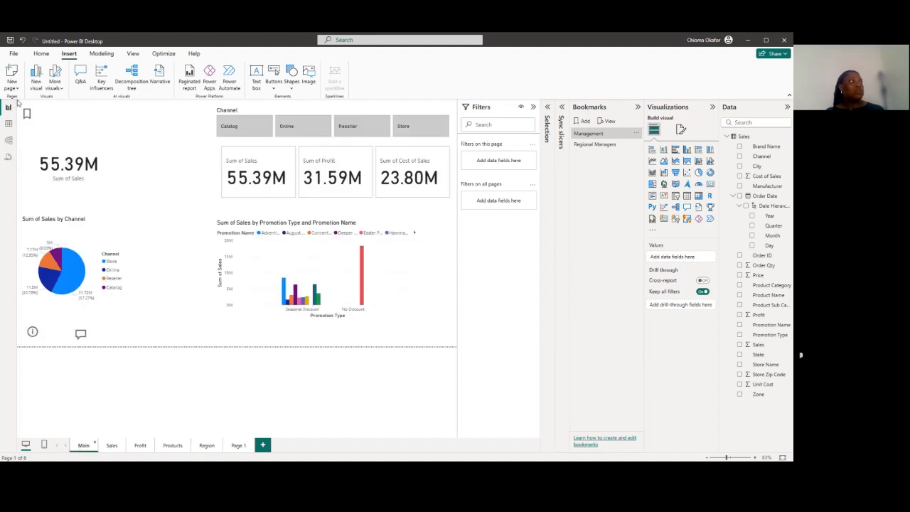
Set the Bookmark button's action on the Main page to open the Management bookmark
left_click(27, 114)
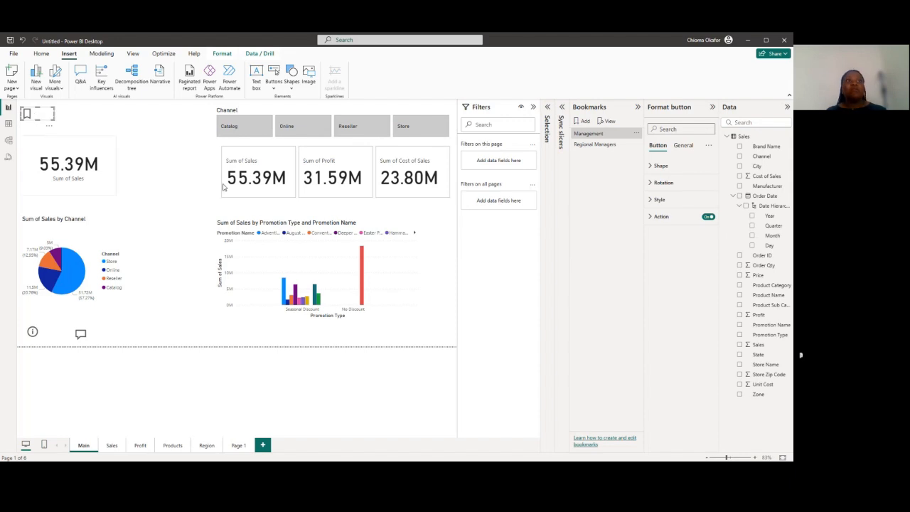
left_click(650, 217)
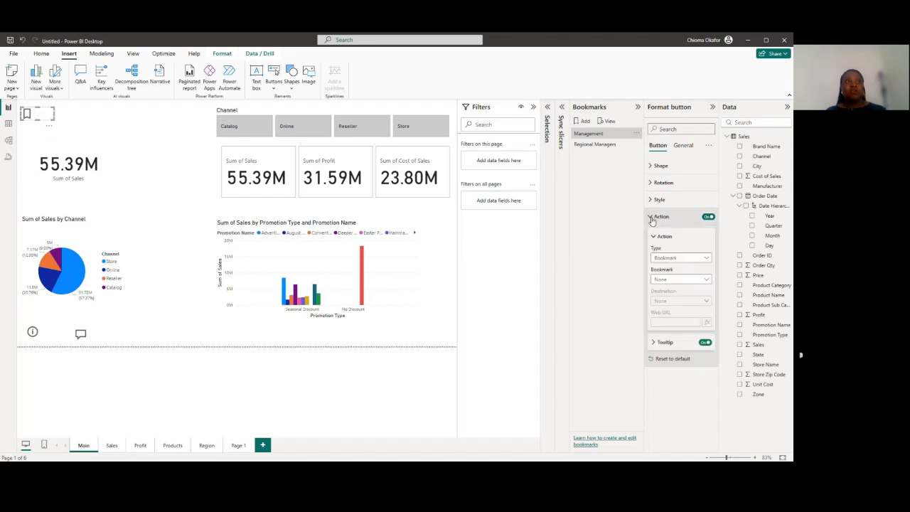
left_click(704, 282)
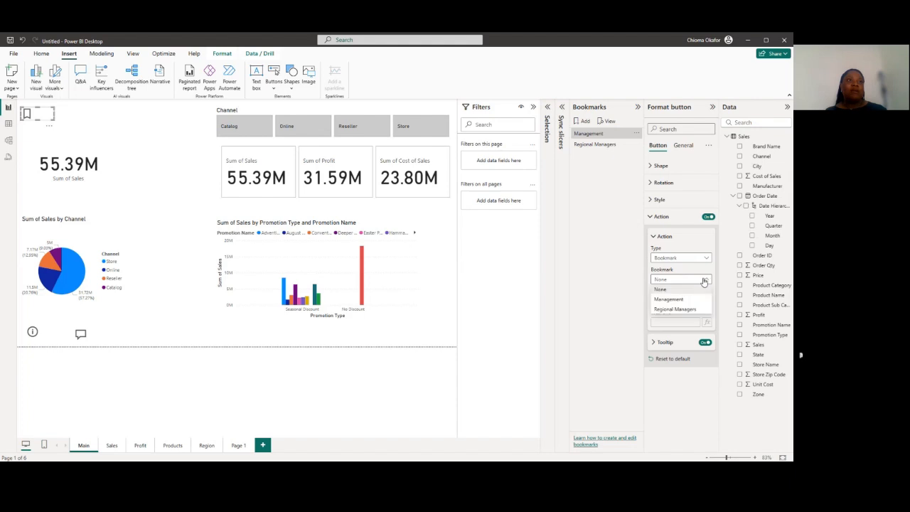
left_click(669, 302)
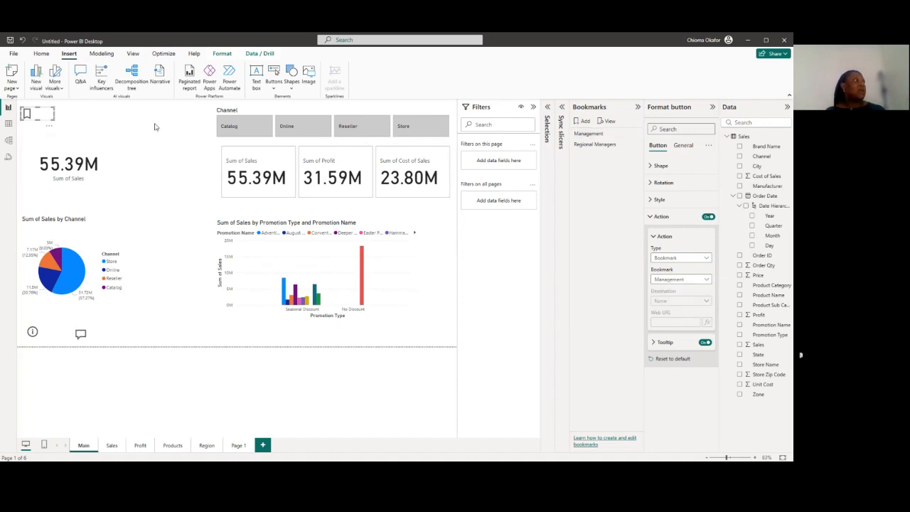
Test the Bookmark button by following its link to Page 1, and return to the Main page
left_click(128, 126)
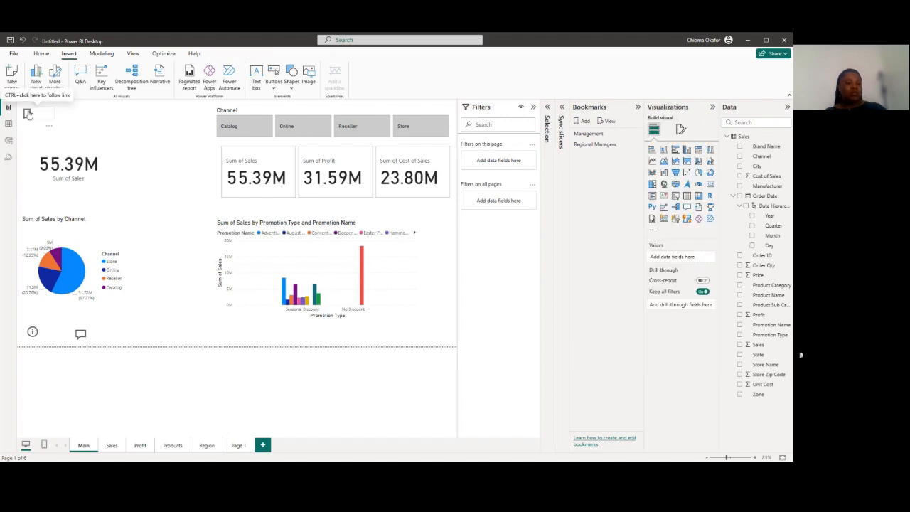
left_click(27, 114, "ctrl")
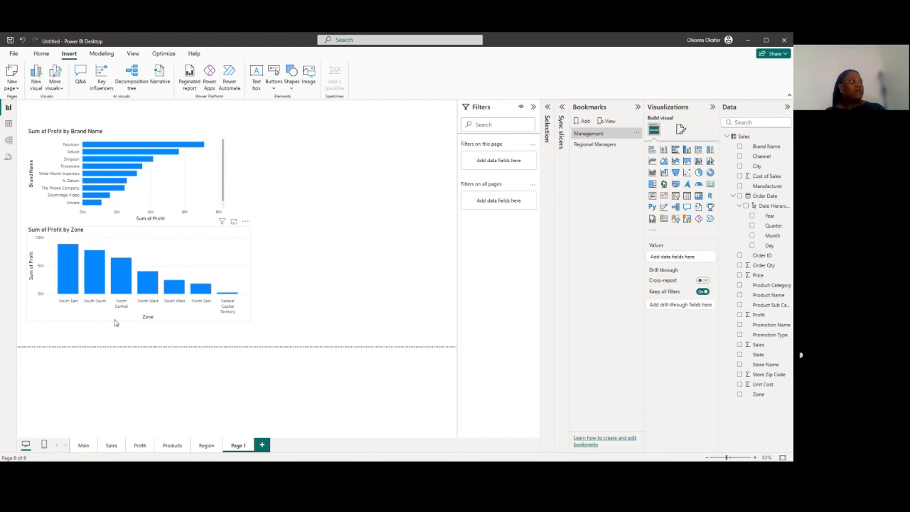
left_click(83, 446)
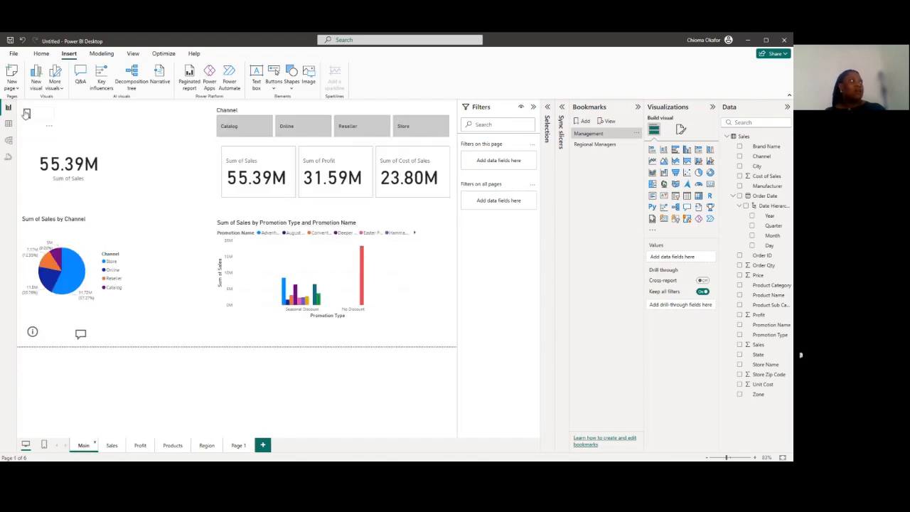
Turn on the Bookmark button's fill, use TechstylerLogo.jpeg as the fill image, and nudge the button slightly right
left_click(26, 114)
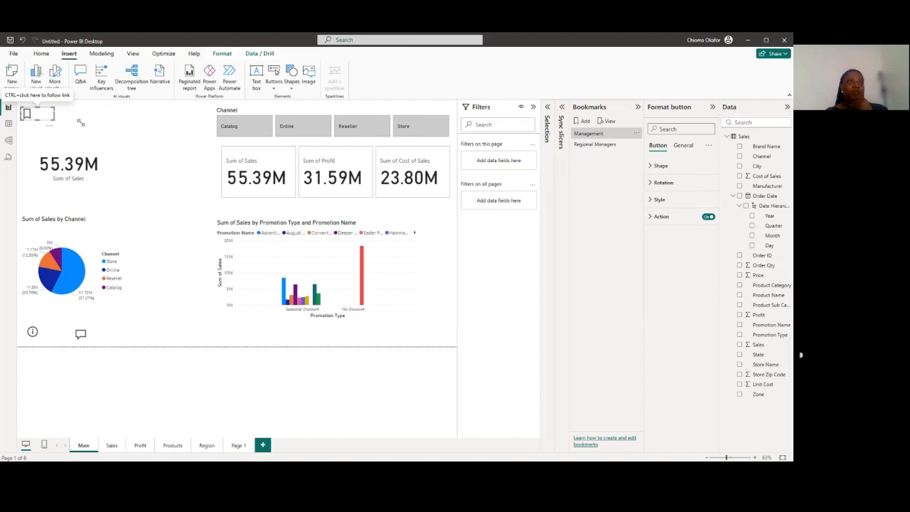
left_click(654, 200)
left_click(654, 200)
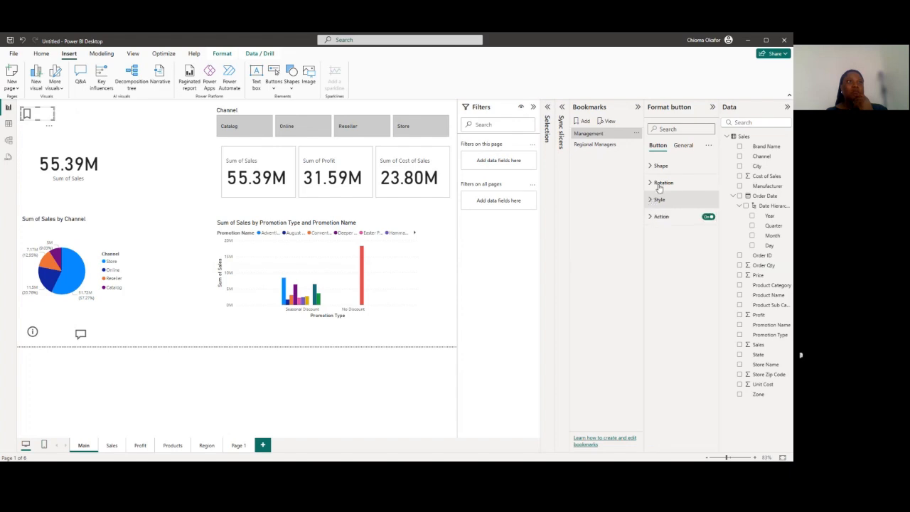
left_click(654, 167)
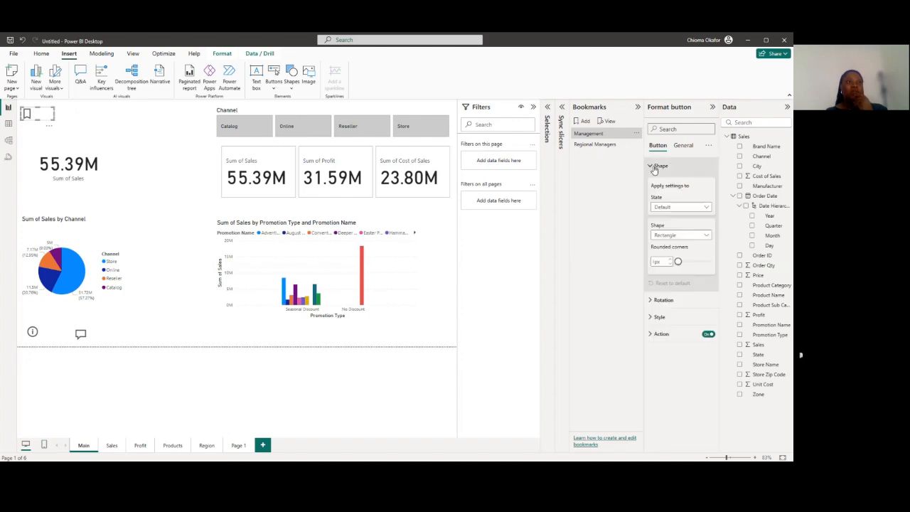
left_click(654, 167)
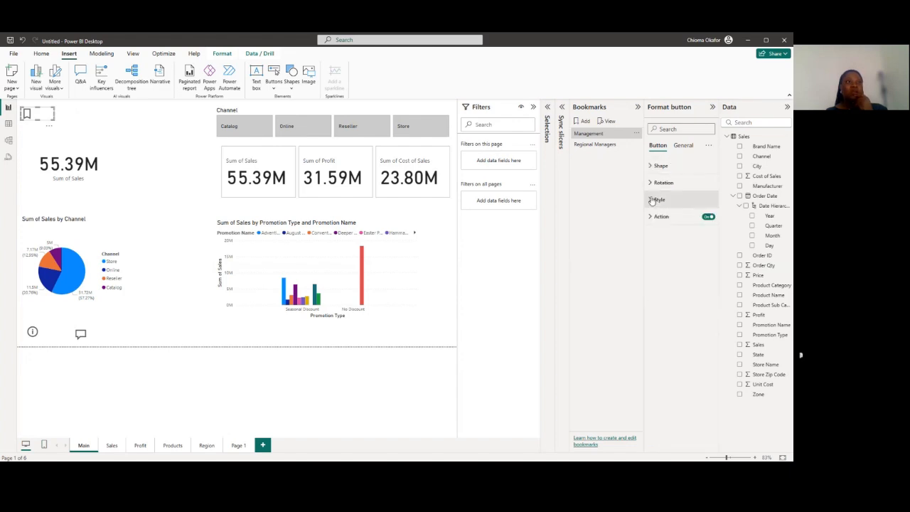
left_click(654, 200)
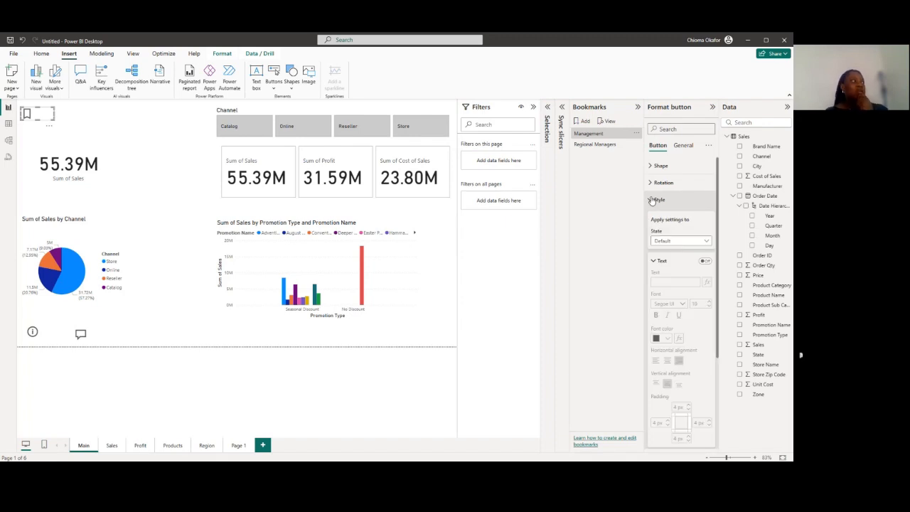
scroll(652, 202, "down", 3)
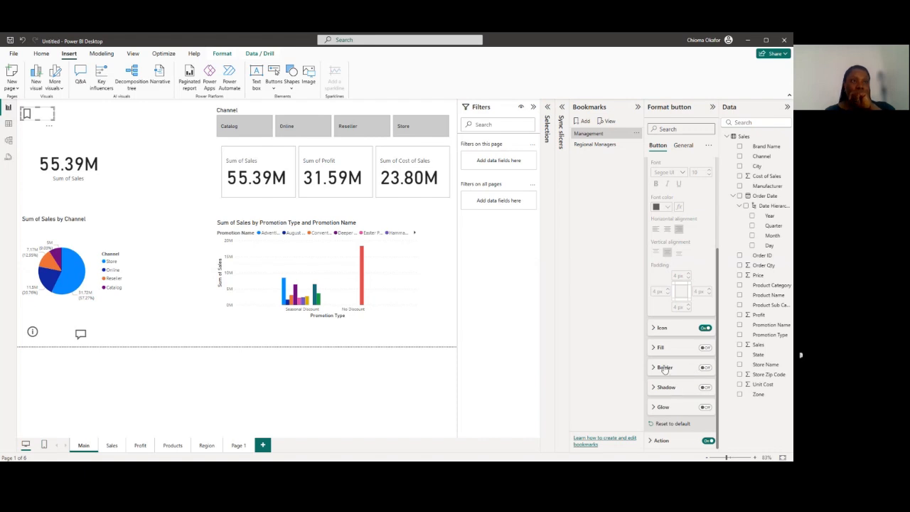
left_click(653, 331)
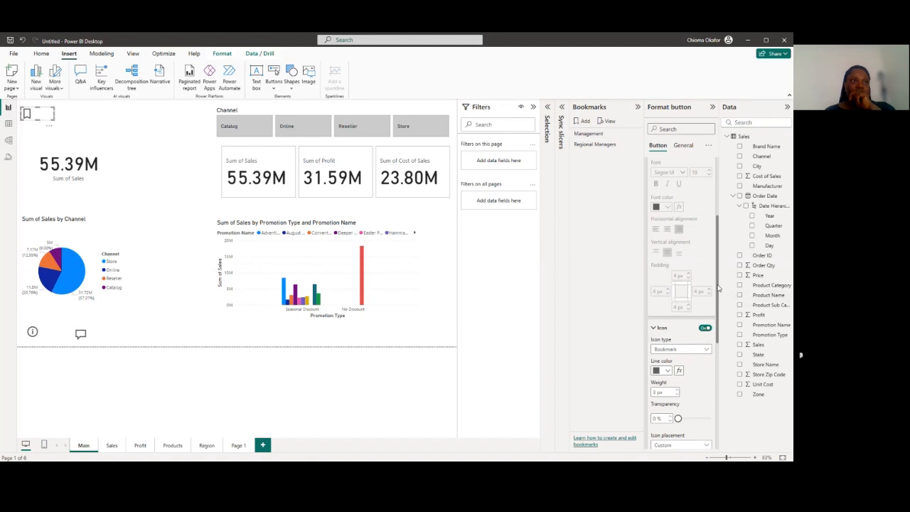
left_click_drag(718, 288, 724, 382)
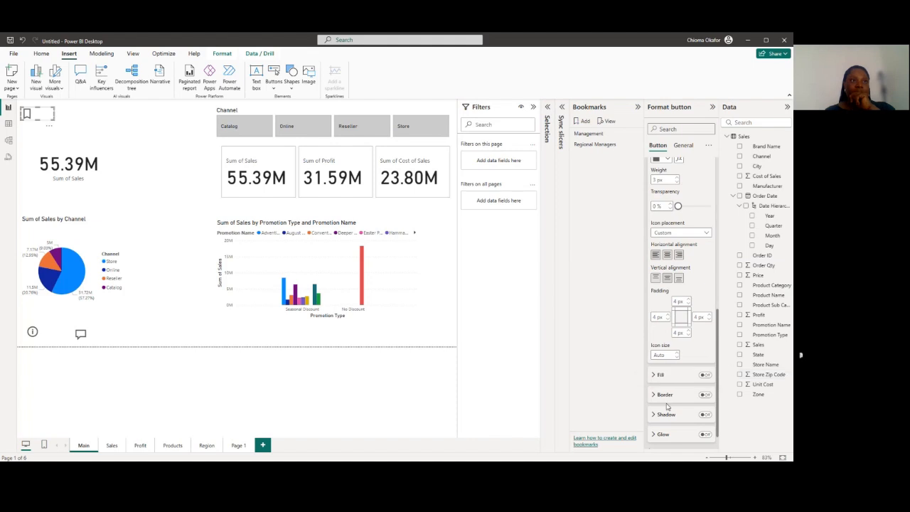
left_click(658, 375)
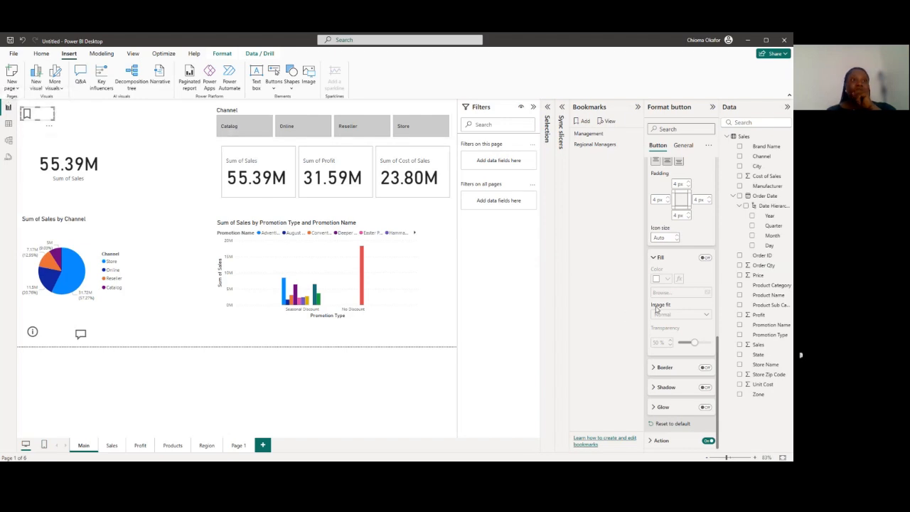
left_click(705, 258)
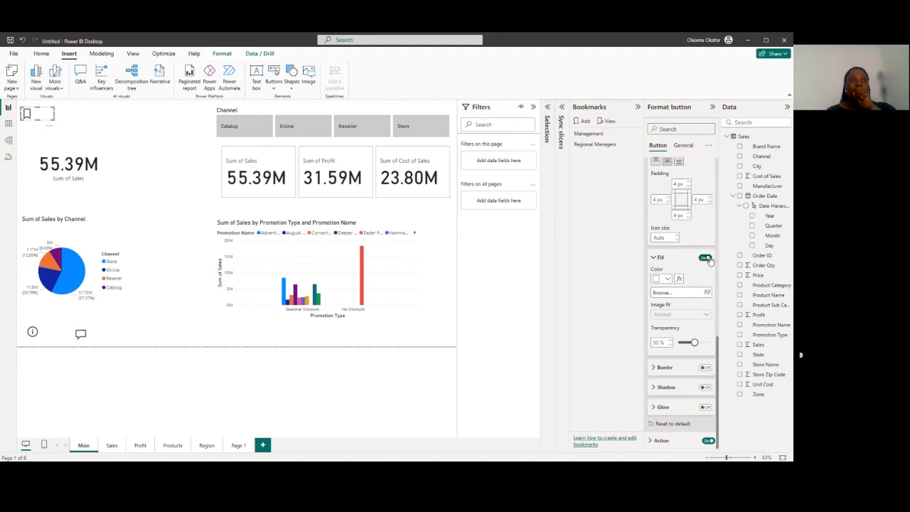
left_click(708, 294)
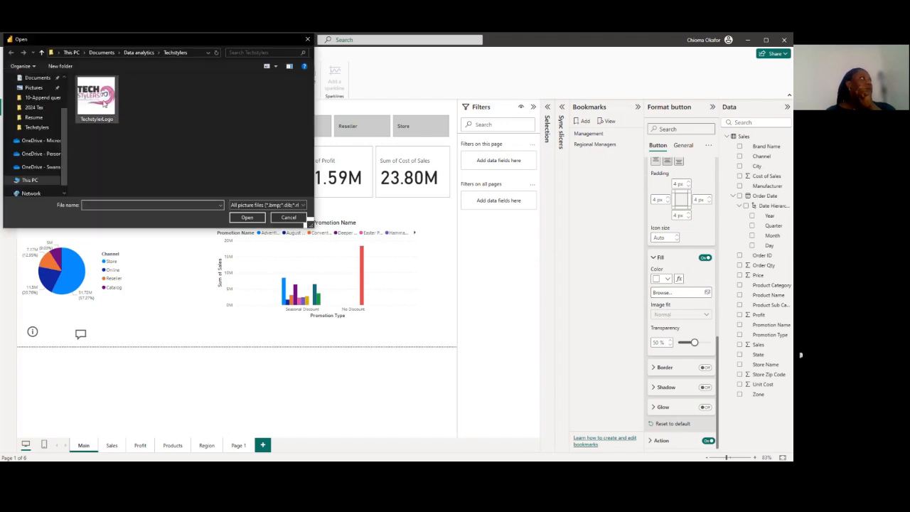
left_click(245, 218)
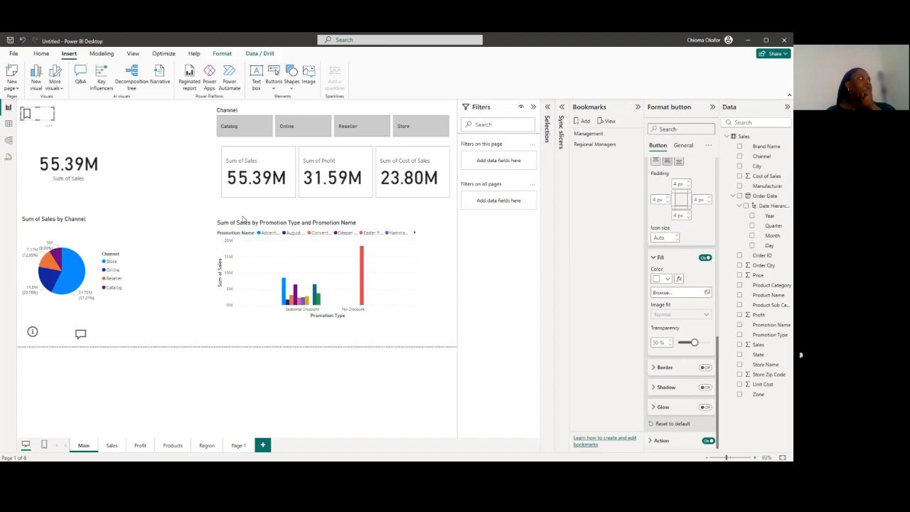
left_click_drag(43, 119, 48, 119)
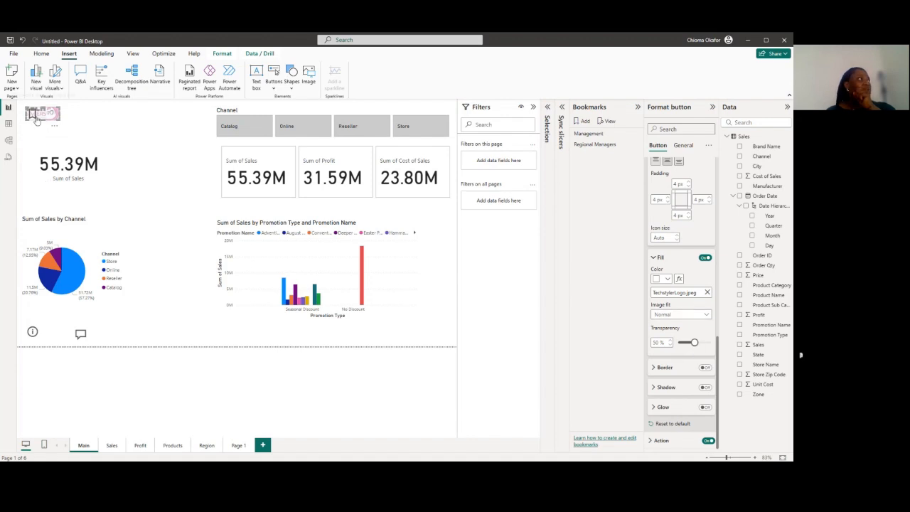
Turn off the button's bookmark icon and set the logo fill's transparency to 6%
scroll(682, 244, "up", 3)
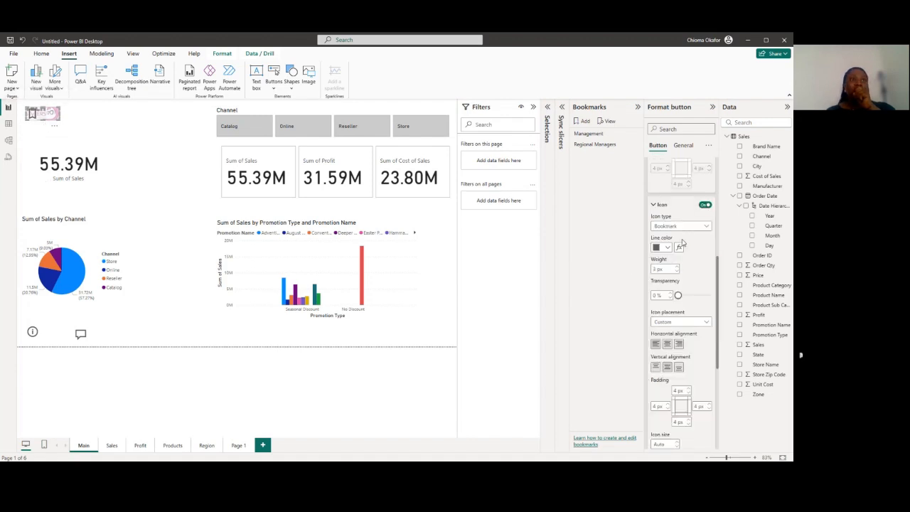
left_click(705, 204)
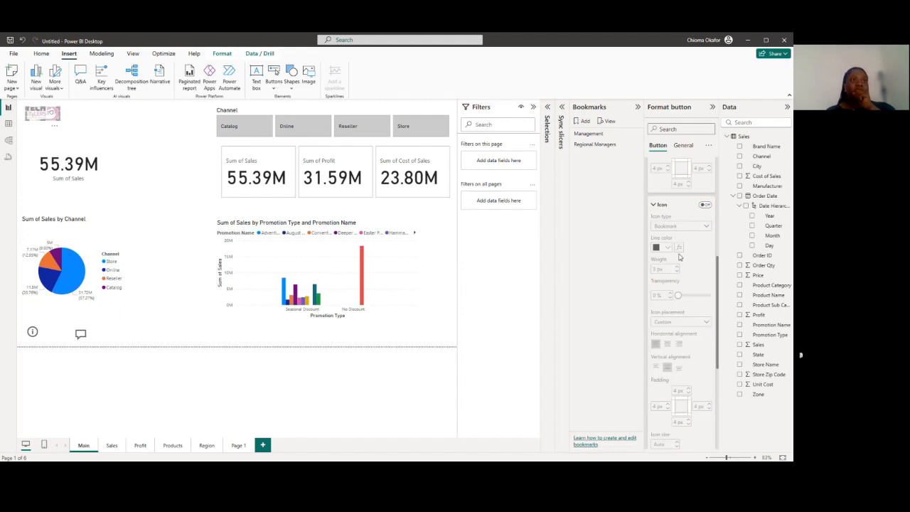
scroll(675, 284, "down", 5)
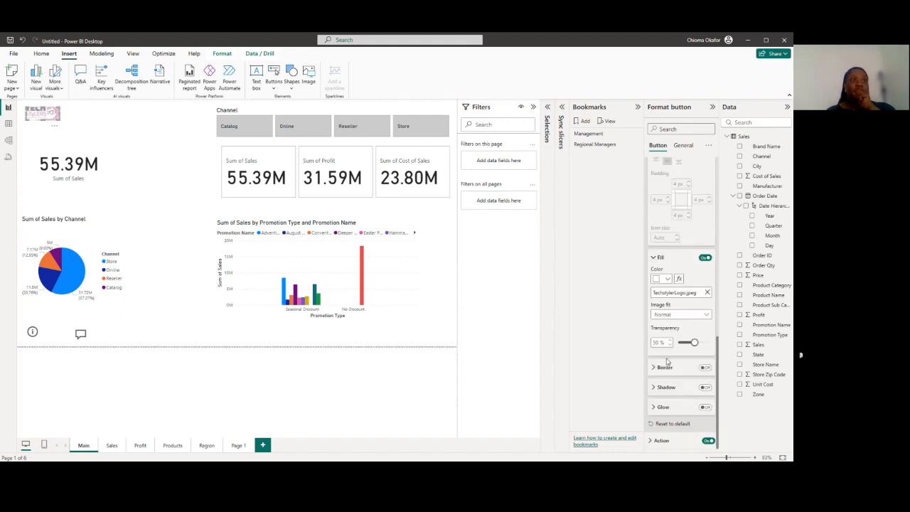
left_click_drag(695, 343, 681, 344)
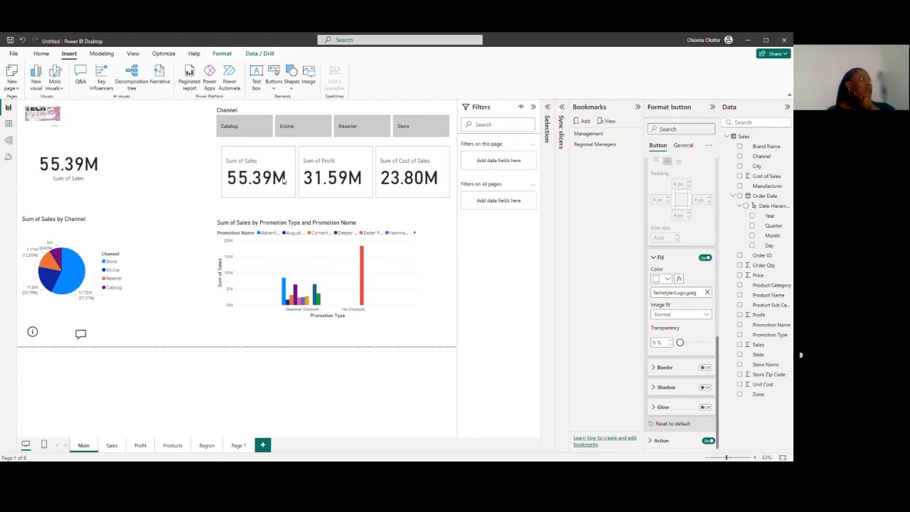
Move the logo button into the Main page's upper-left corner and enlarge it to show the whole logo
left_click(153, 118)
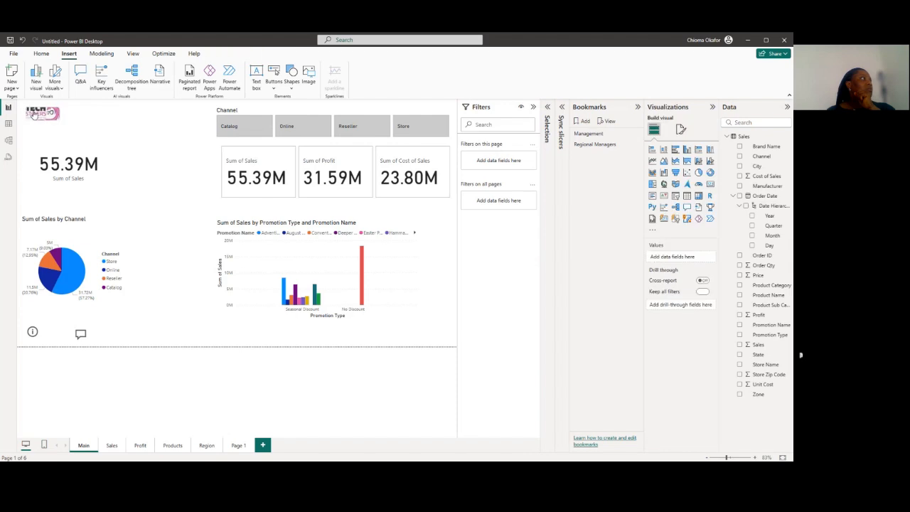
left_click(58, 121)
mouse_move(60, 122)
left_mouse_down()
mouse_move(64, 133)
mouse_move(60, 122)
left_mouse_up()
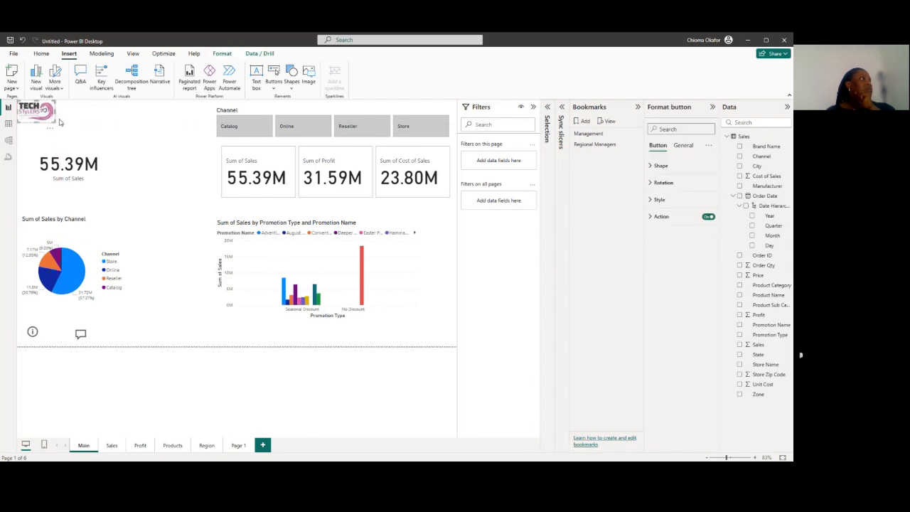
left_click(92, 130)
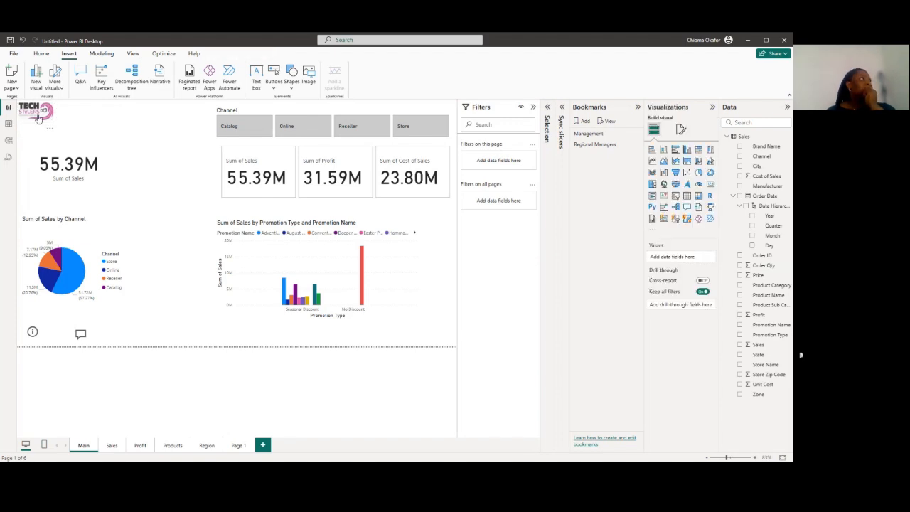
View Page 1, return to the Main page, and test the logo button by following its bookmark link
left_click(237, 445)
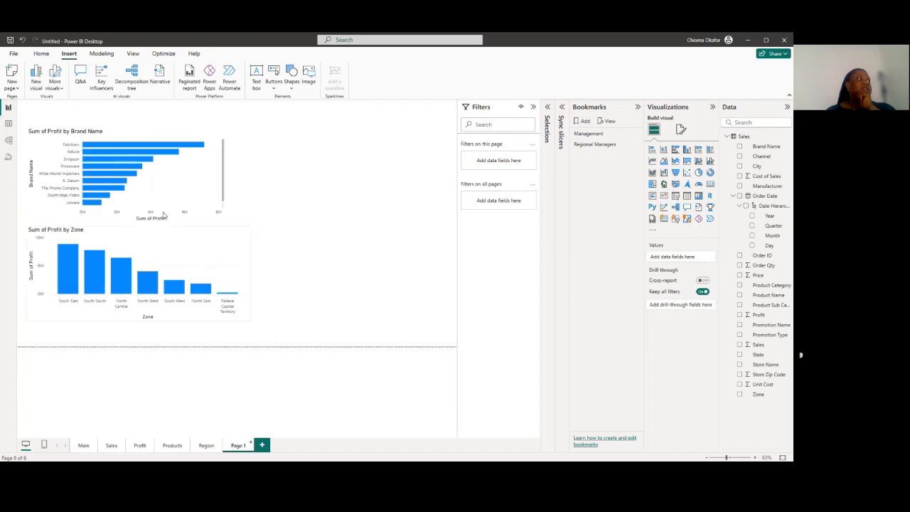
left_click(83, 446)
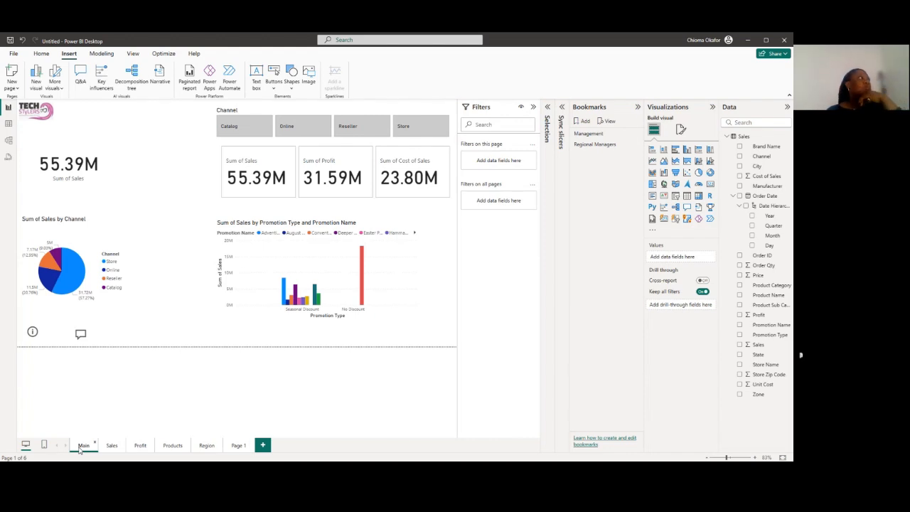
left_click(35, 112, "ctrl")
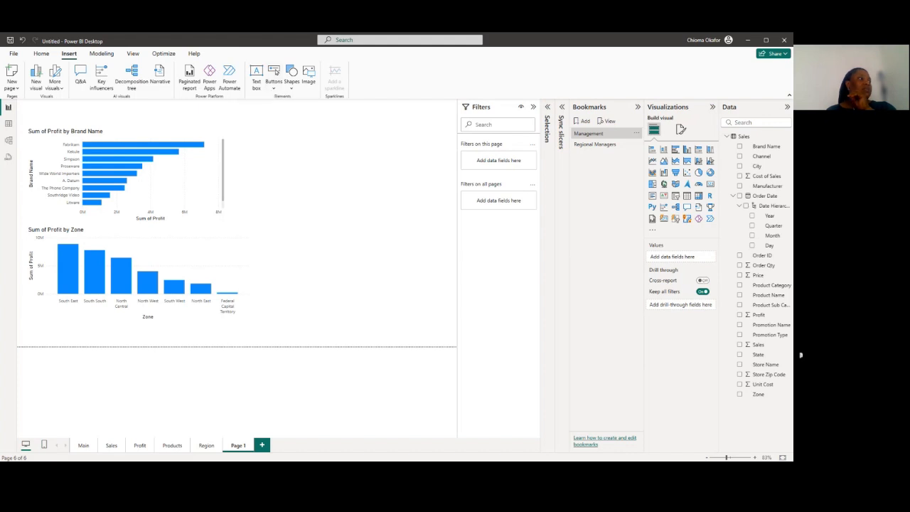
Switch to the PowerPoint presentation and look through its slide thumbnails from the first slide
key("alt+Tab")
scroll(78, 178, "up", 3)
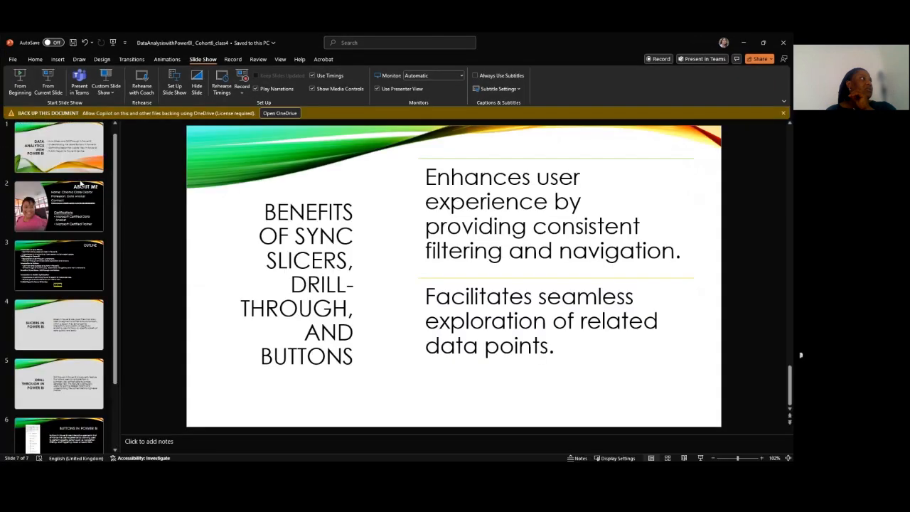
left_click(79, 176)
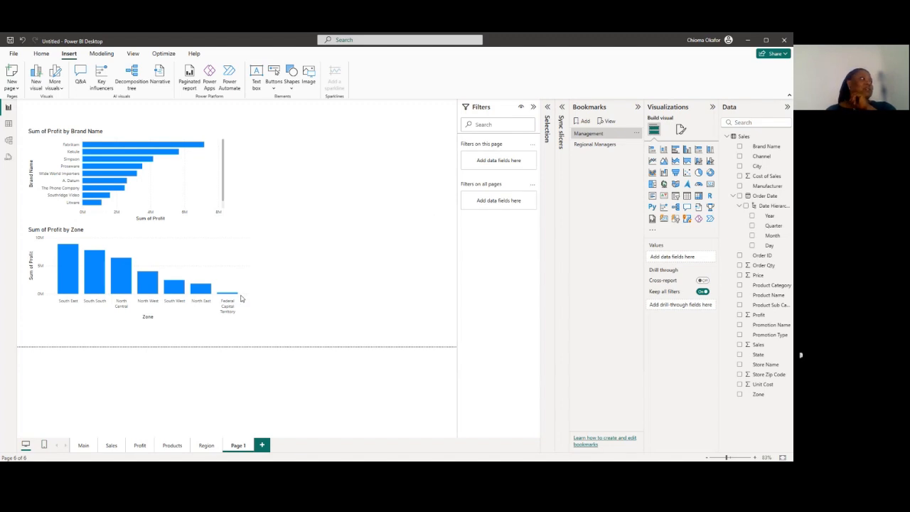
Open the Main page in mobile layout and auto-create its mobile layout
left_click(82, 446)
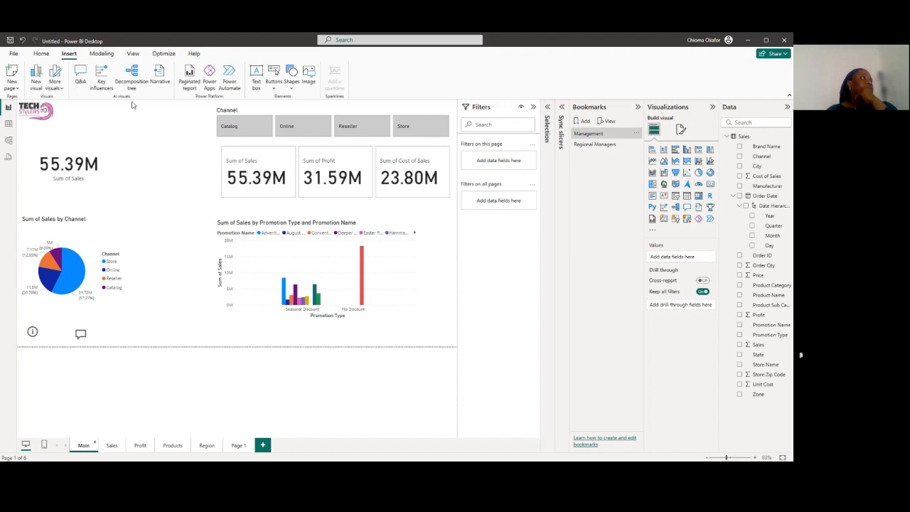
left_click(133, 53)
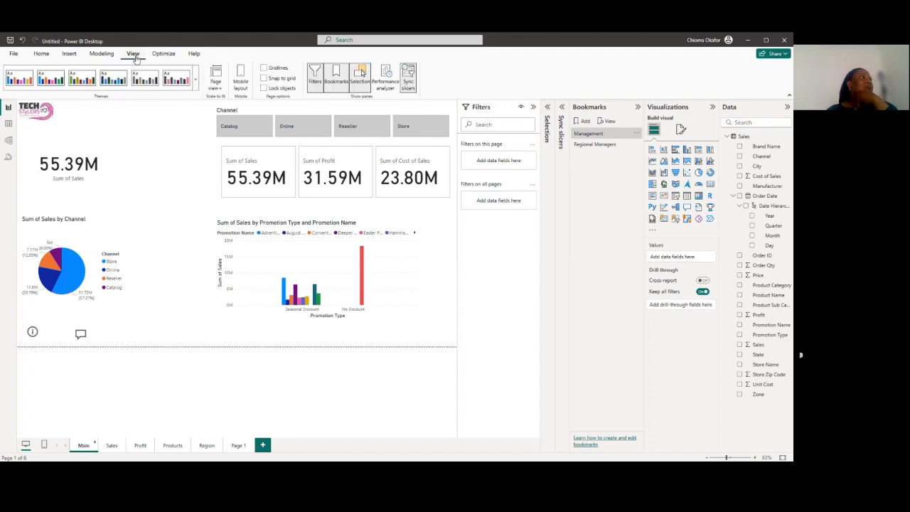
left_click(241, 80)
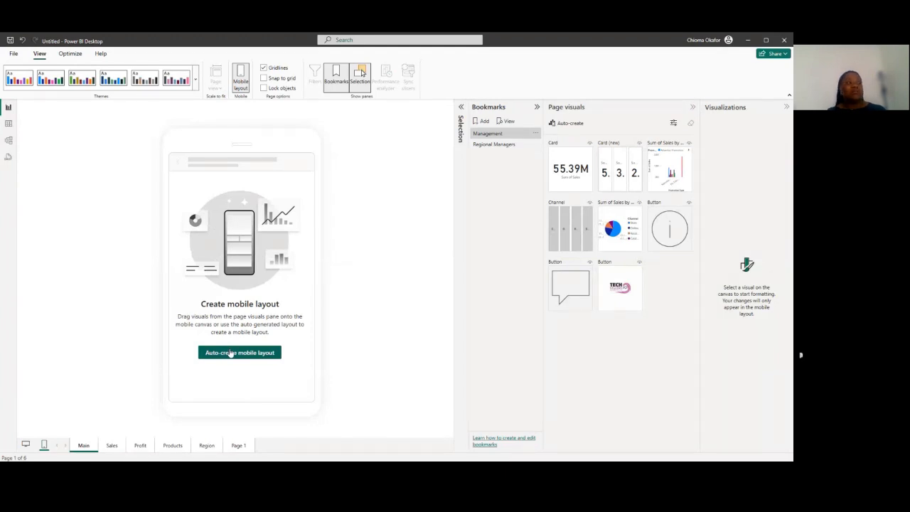
left_click(230, 354)
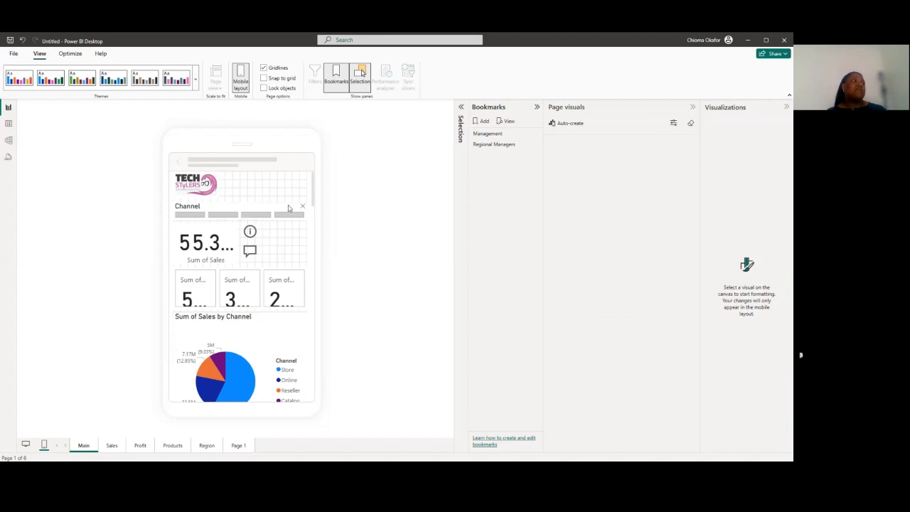
Widen the logo button across the full mobile canvas and make the Channel slicer tall enough to show its option labels
mouse_move(311, 192)
left_mouse_down()
mouse_move(315, 224)
mouse_move(313, 186)
left_mouse_up()
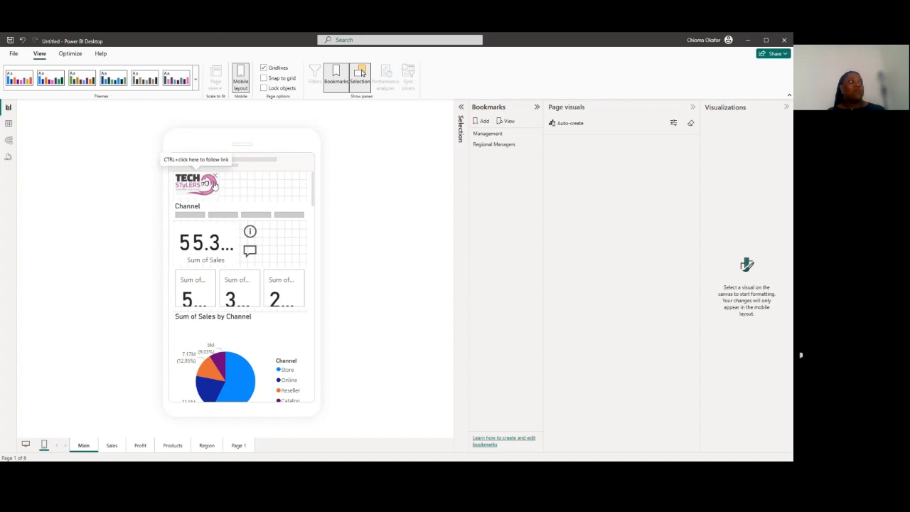
left_click(217, 185)
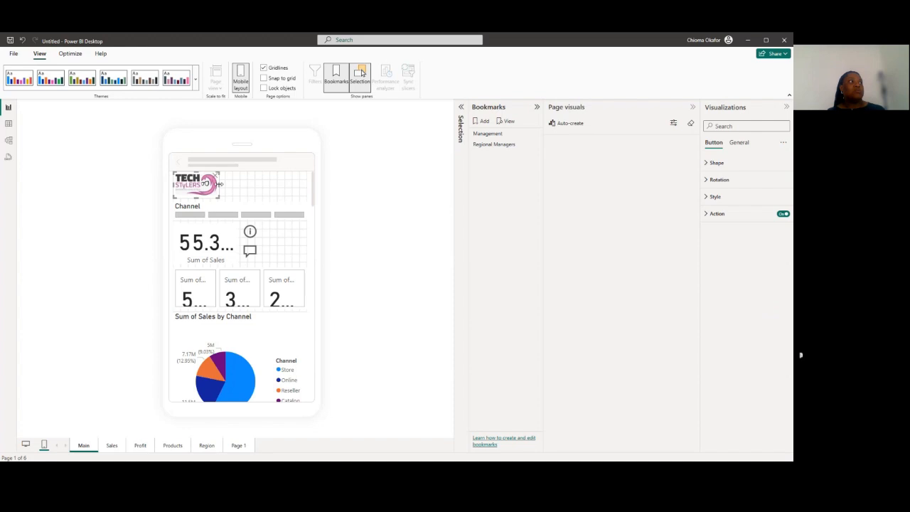
left_click_drag(219, 184, 306, 190)
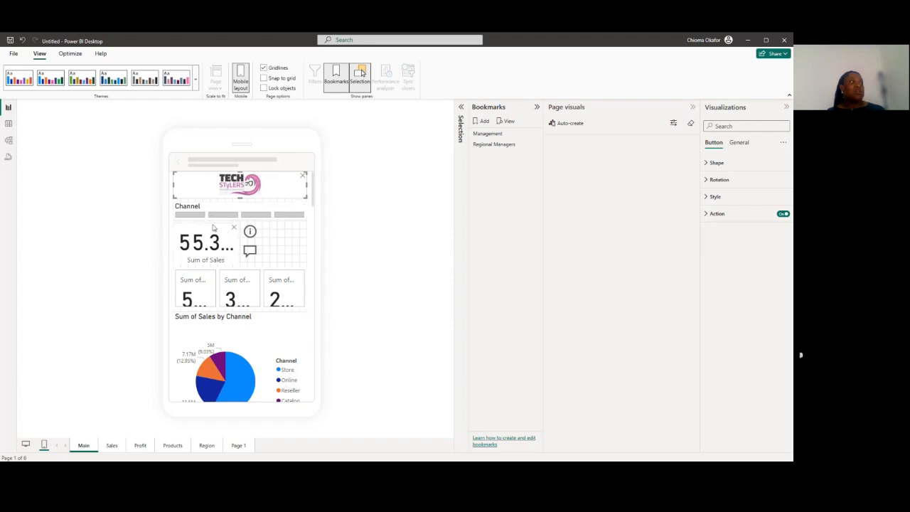
left_click(217, 218)
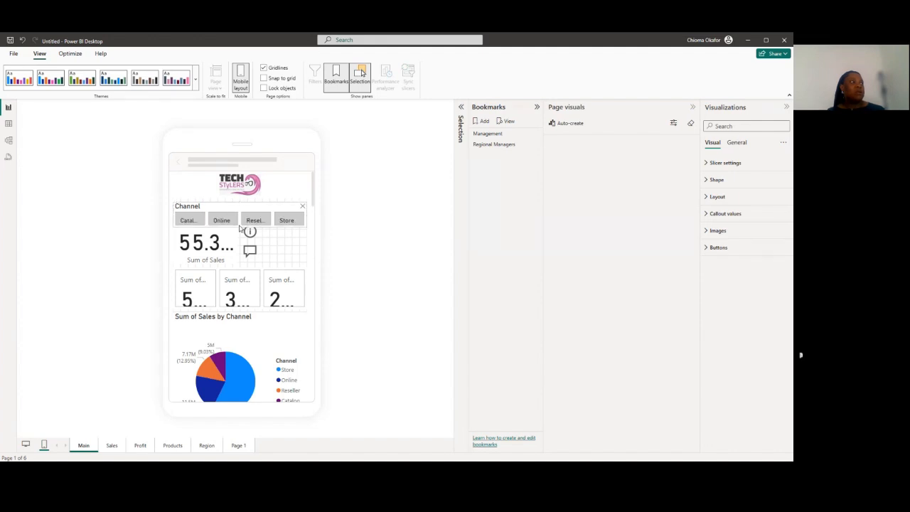
Remove the single Sum of Sales card from the mobile layout and move the information button into the freed space
left_click(234, 242)
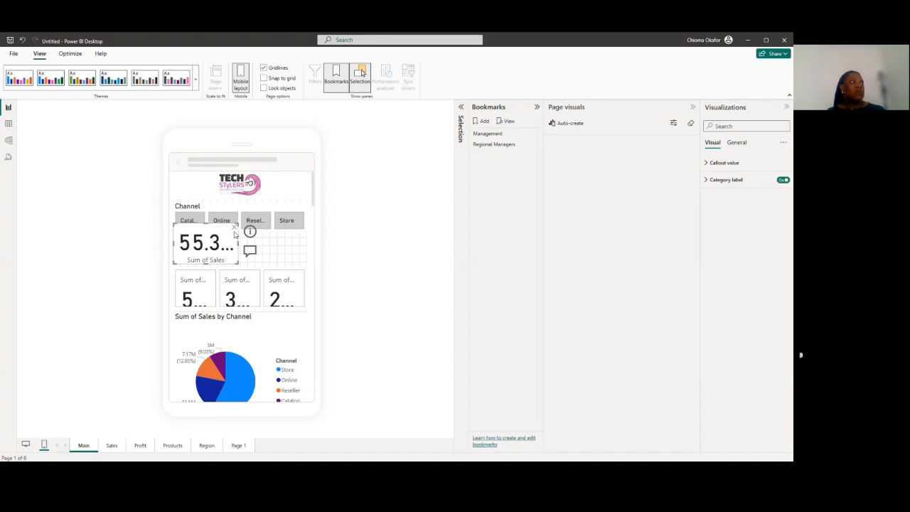
left_click(234, 228)
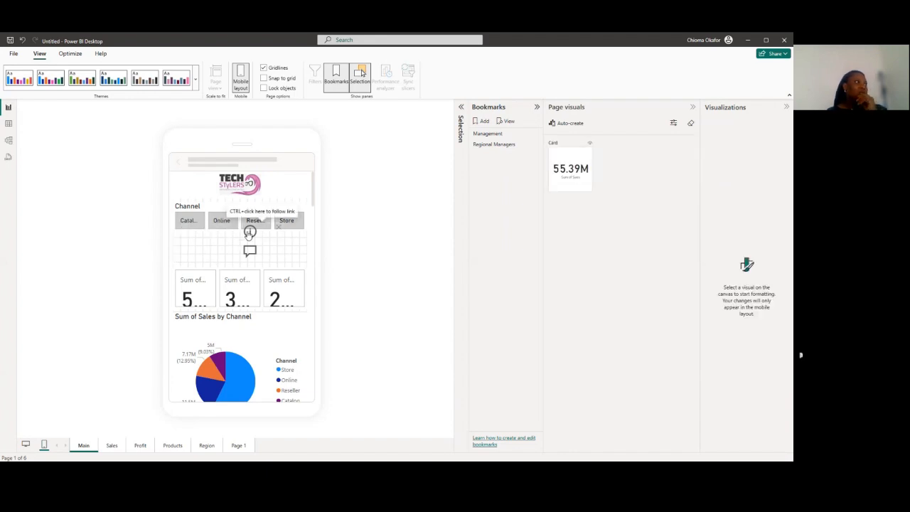
left_click_drag(266, 231, 203, 240)
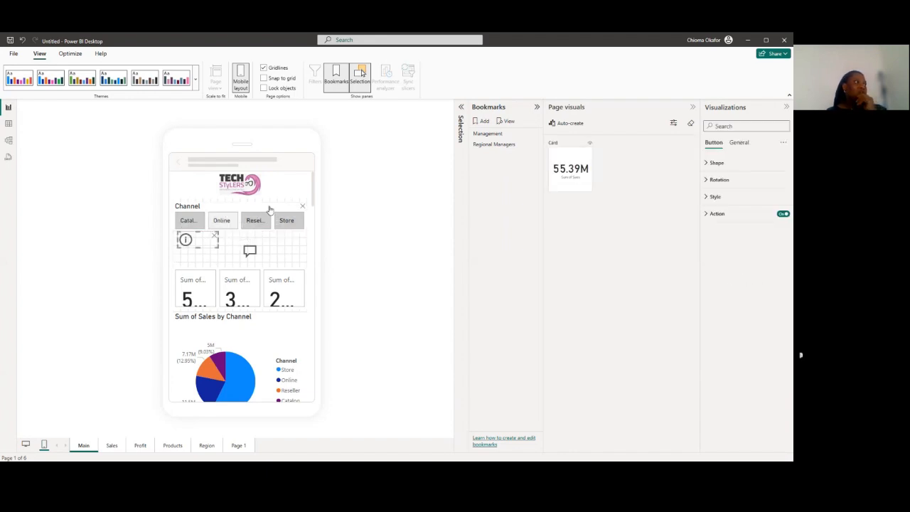
Narrow the logo button, stack the information and Q&A buttons to its right, and shift the Channel slicer slightly down
left_click(302, 191)
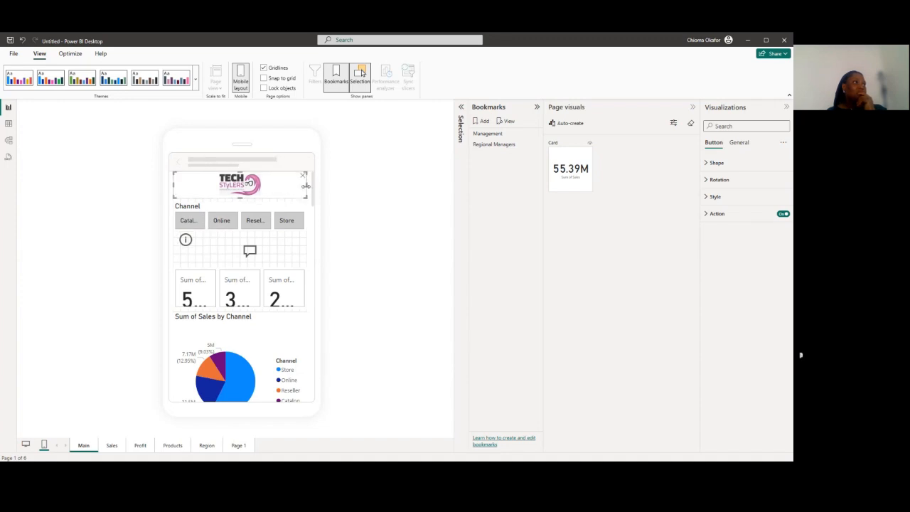
left_click_drag(306, 185, 288, 186)
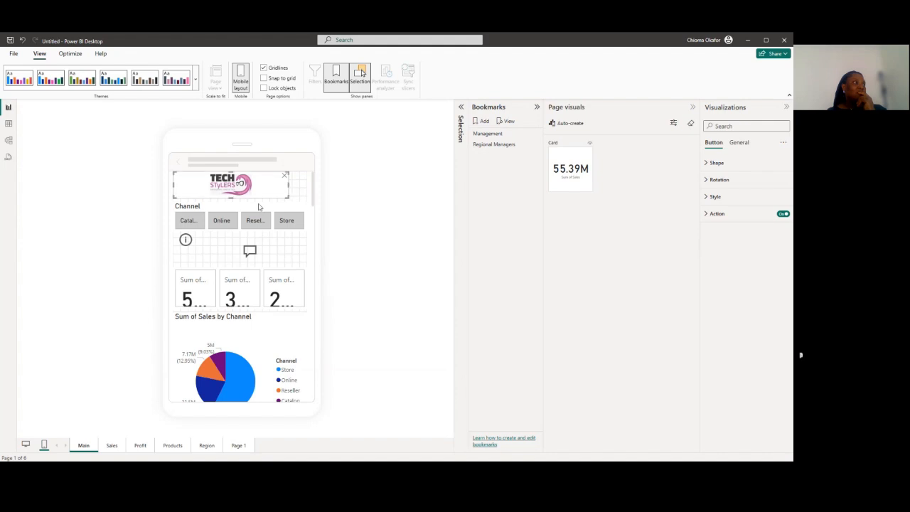
left_click_drag(186, 240, 301, 180)
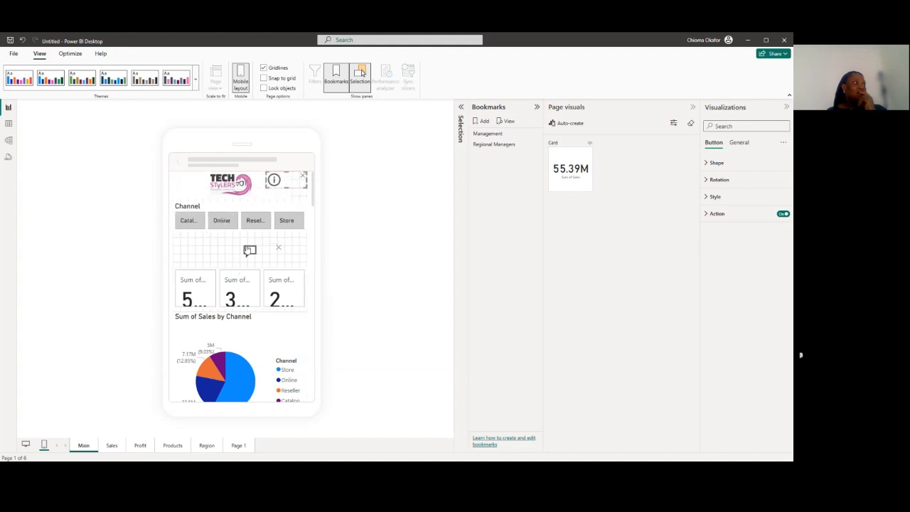
left_click_drag(249, 250, 231, 212)
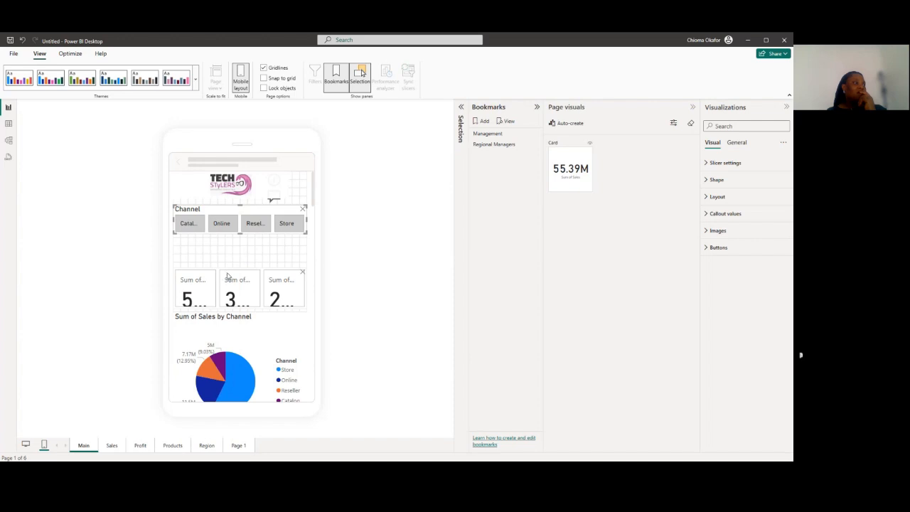
Move the three-value card up beneath the Channel slicer, enlarge it, and extend the promotion column chart slightly upward
left_click_drag(228, 272, 243, 288)
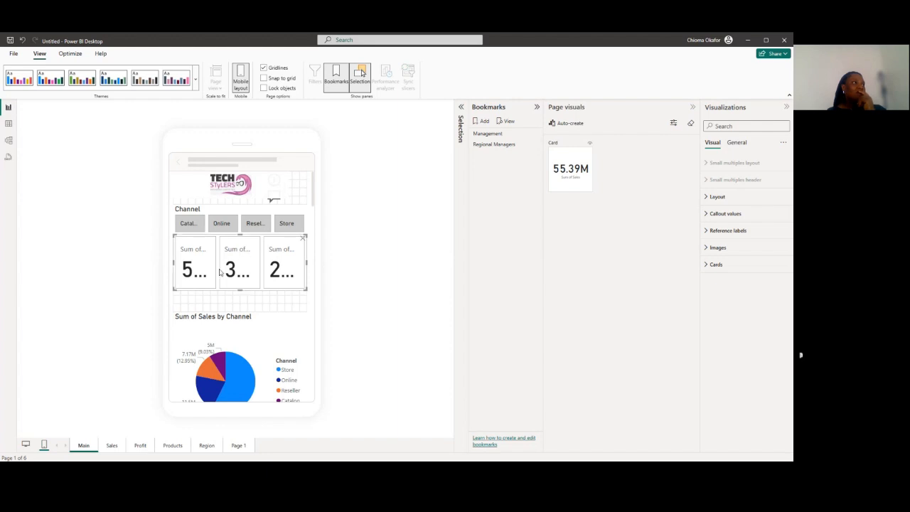
left_click(229, 319)
scroll(229, 313, "down", 3)
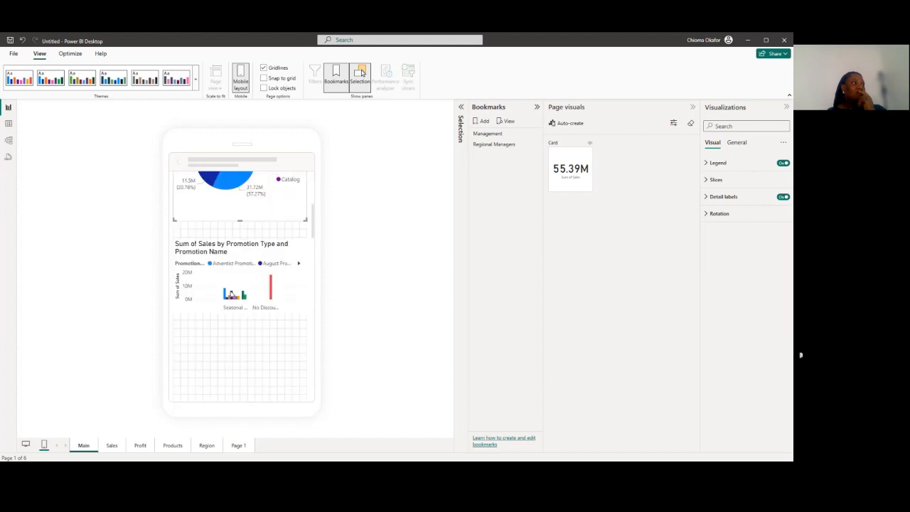
left_click(226, 251)
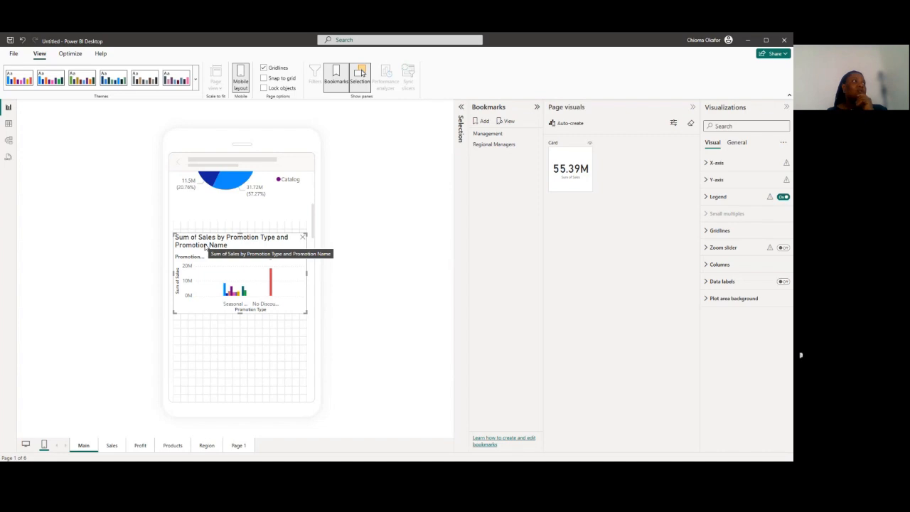
Leave the mobile layout and return the Main page to its desktop layout
left_click(13, 54)
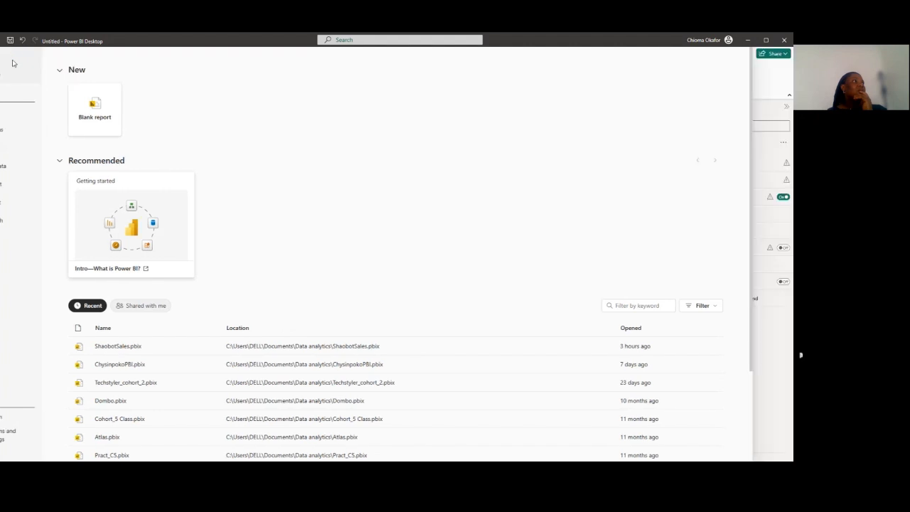
left_click(12, 64)
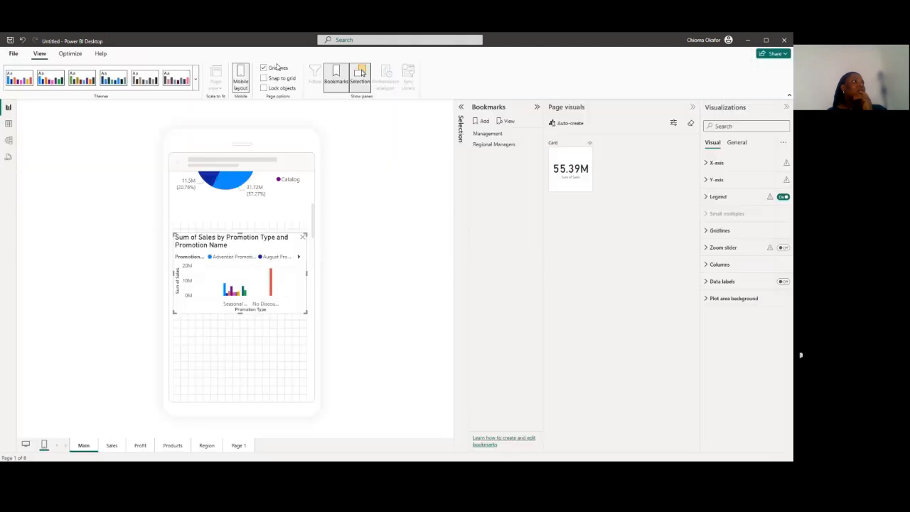
left_click(242, 84)
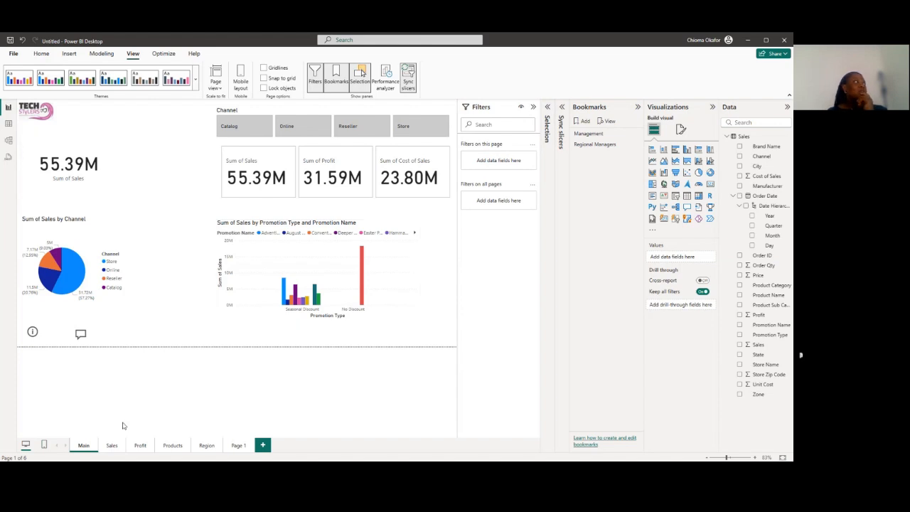
Examine the Visual and General formatting options of the three-value card on the Main page
left_click(41, 55)
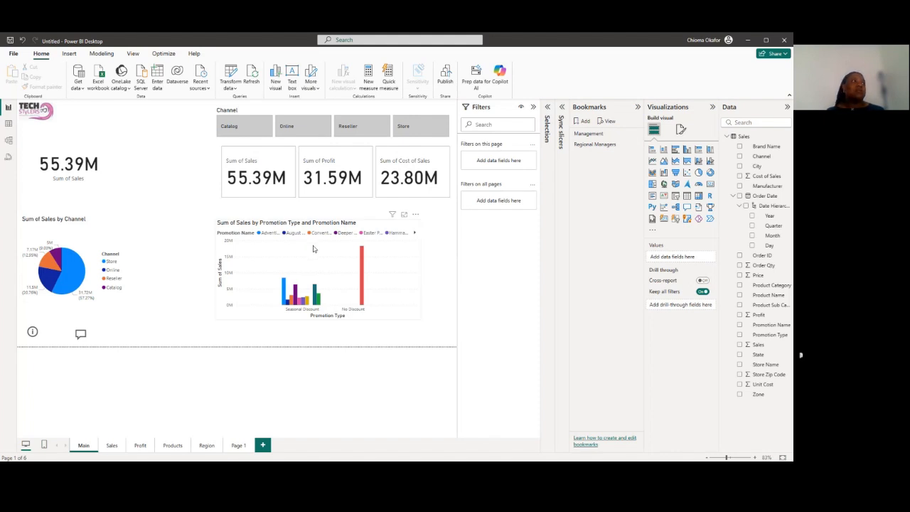
left_click(285, 151)
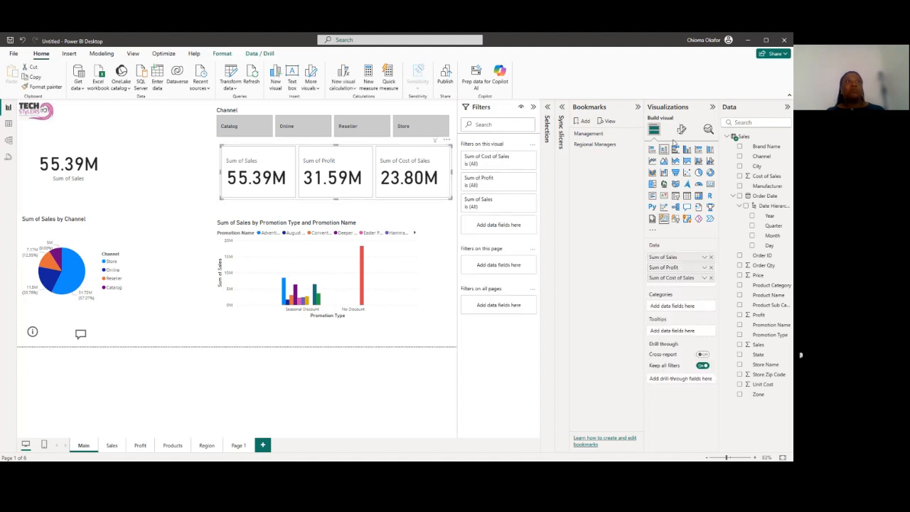
left_click(682, 131)
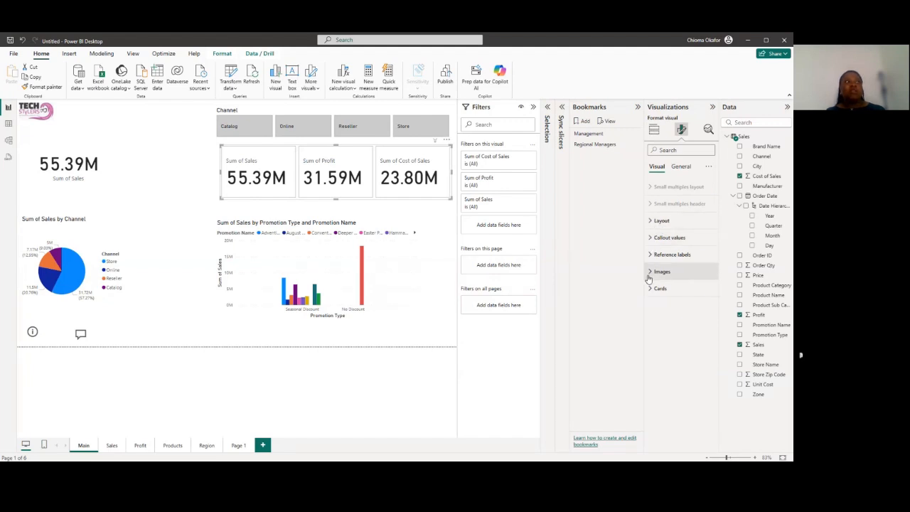
left_click(680, 167)
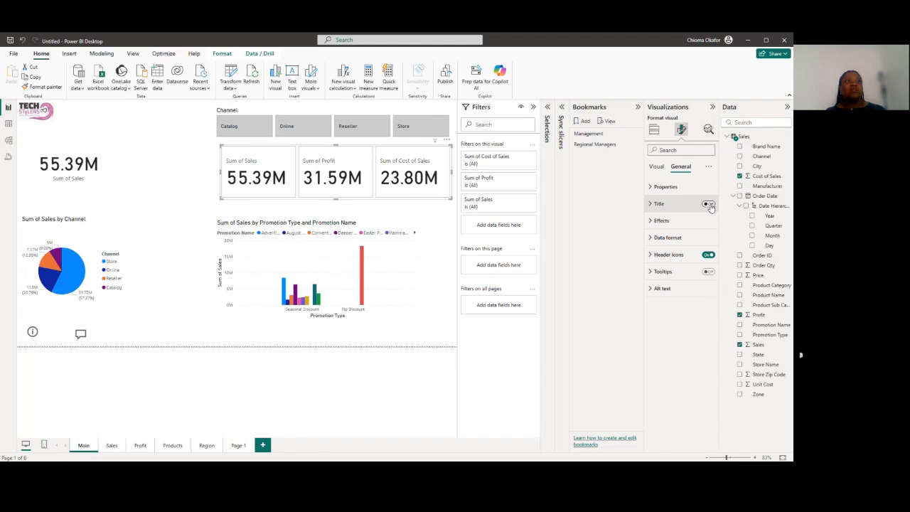
left_click(657, 168)
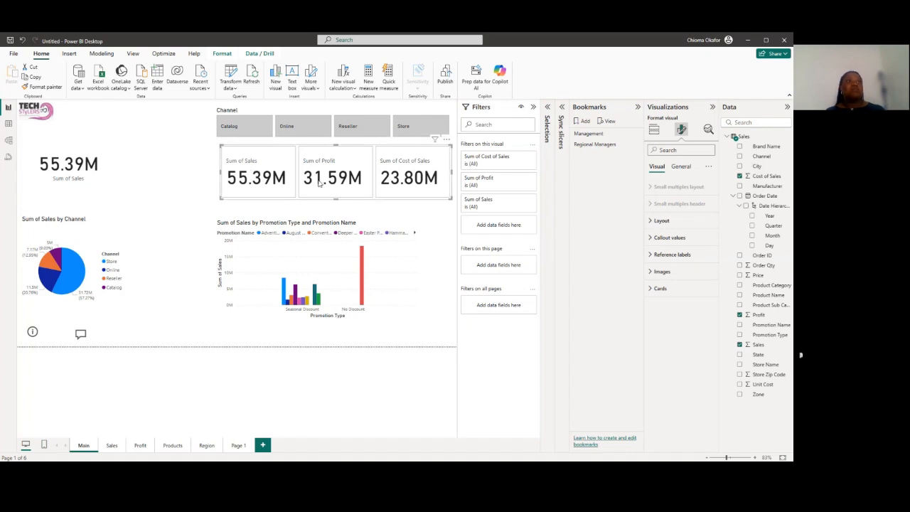
left_click(680, 166)
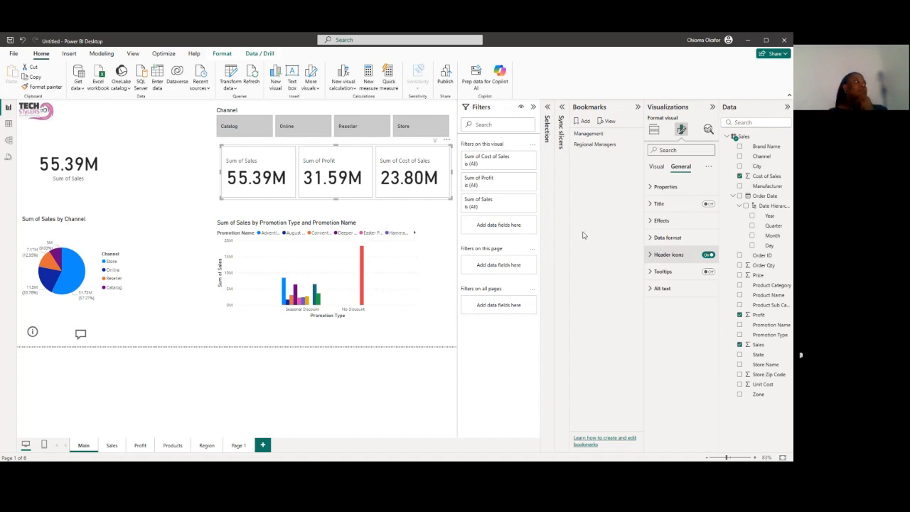
left_click(164, 173)
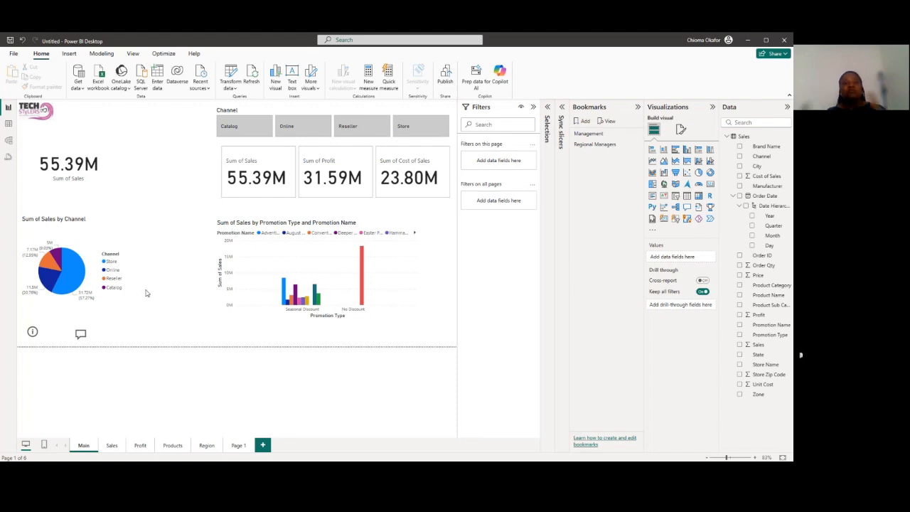
Shift the Main page's channel pie chart slightly right and down, and enlarge the promotion column chart toward the page's lower-right corner
left_click(111, 445)
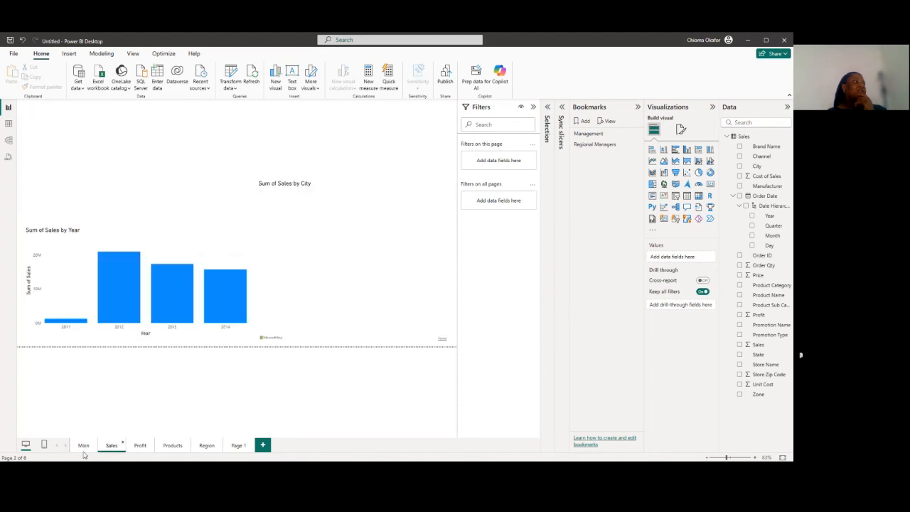
left_click(85, 447)
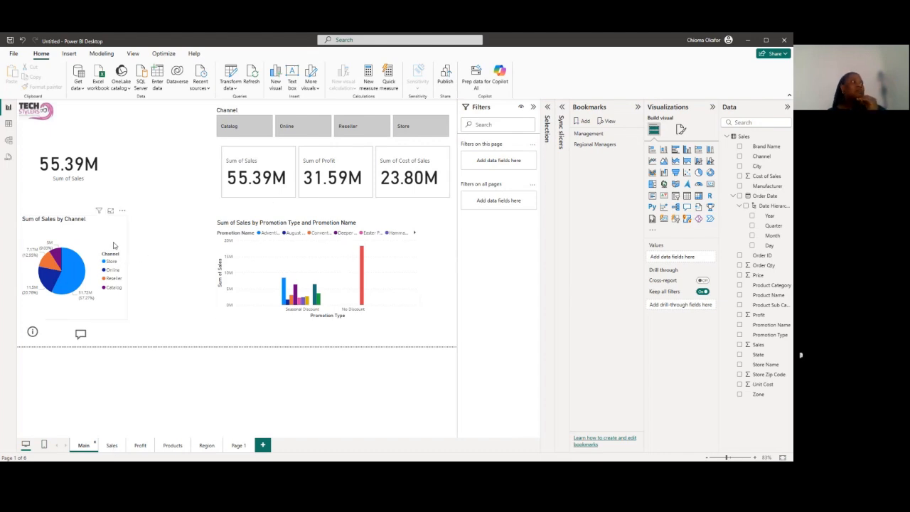
left_click_drag(119, 238, 135, 242)
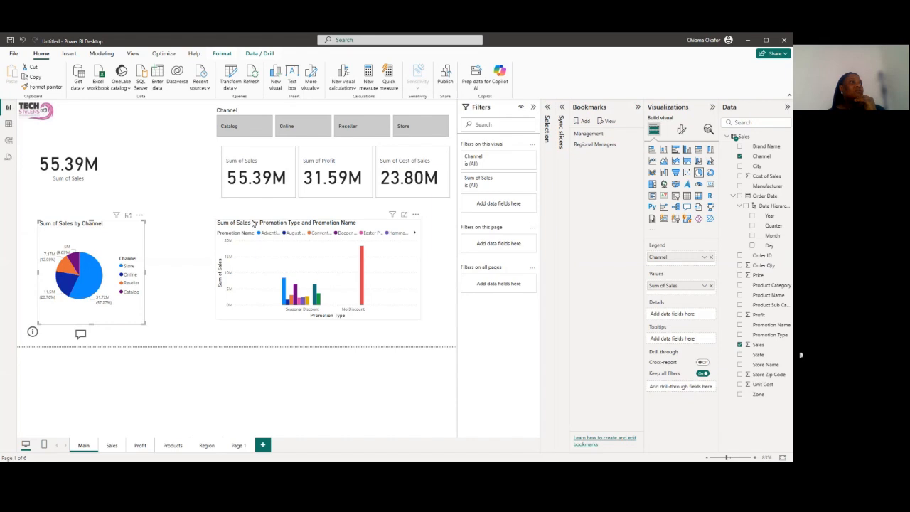
left_click_drag(266, 227, 265, 224)
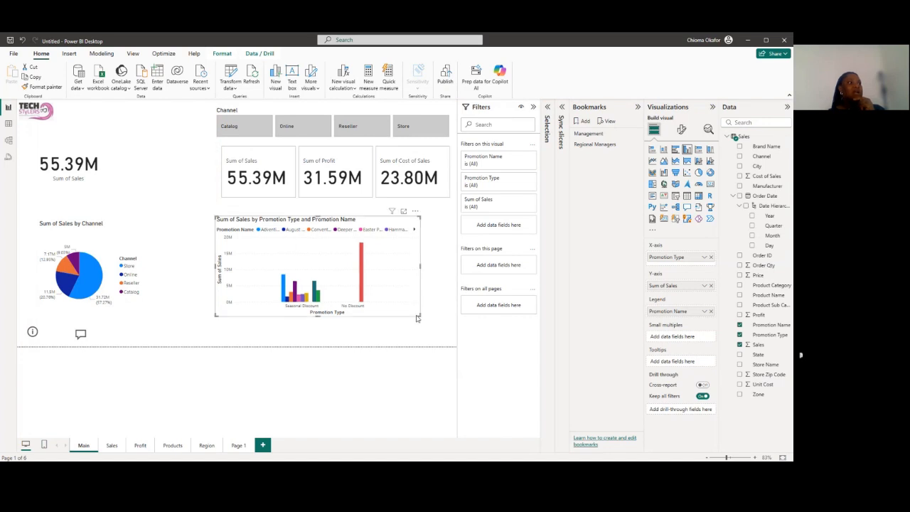
left_click_drag(420, 317, 449, 343)
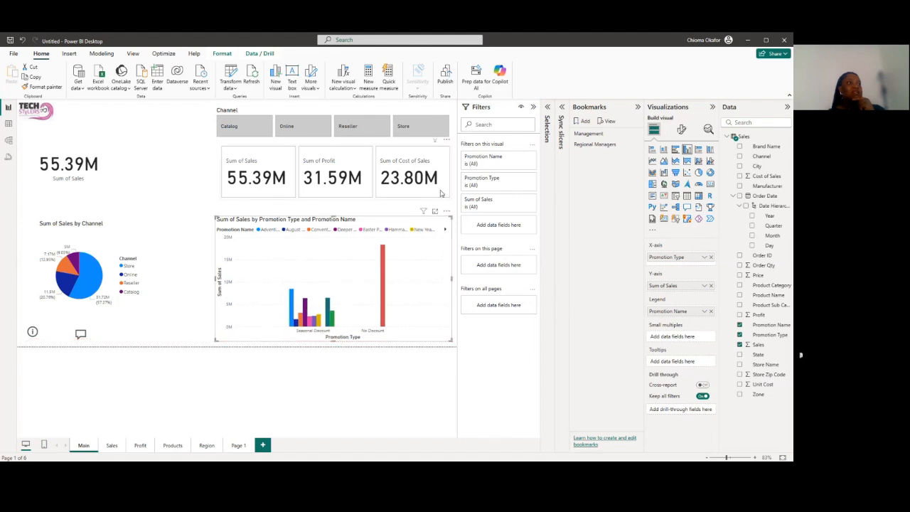
Resize the three-value card so its left and right edges align with the promotion column chart below
left_click(441, 192)
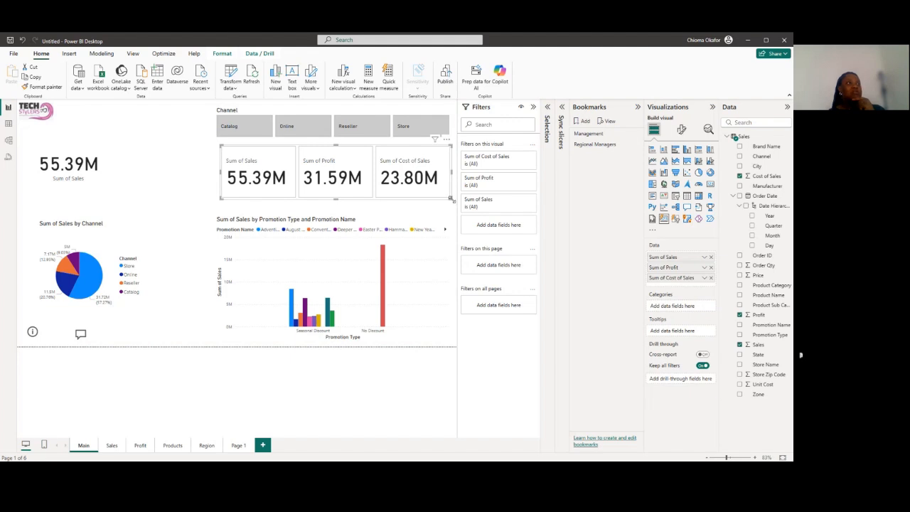
left_click_drag(451, 199, 455, 205)
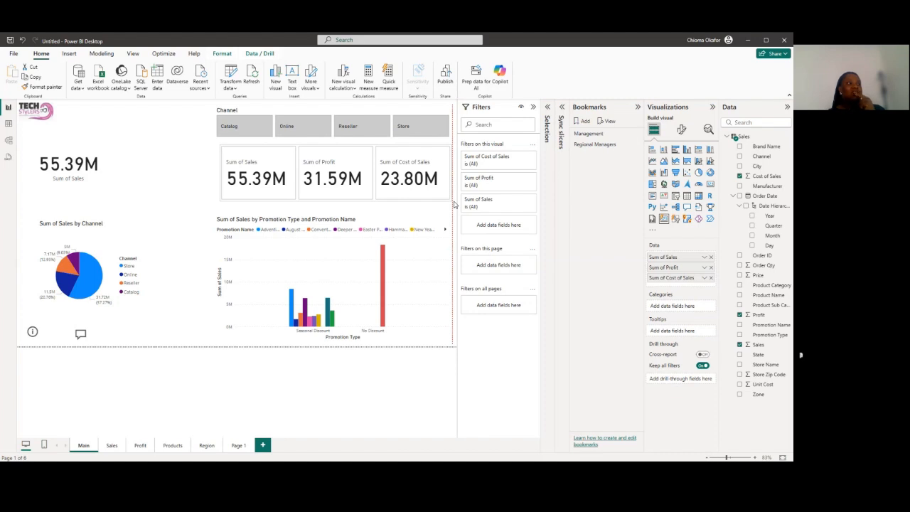
left_click_drag(454, 205, 454, 206)
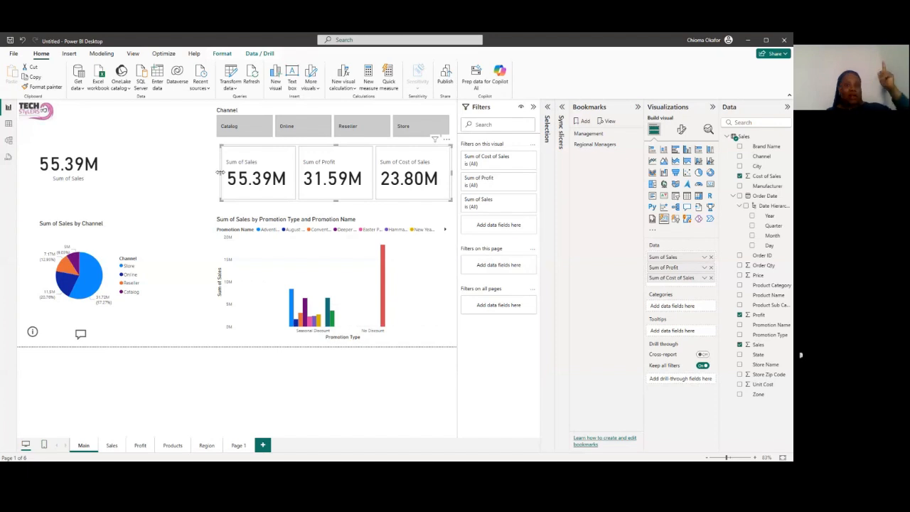
left_click_drag(219, 173, 217, 175)
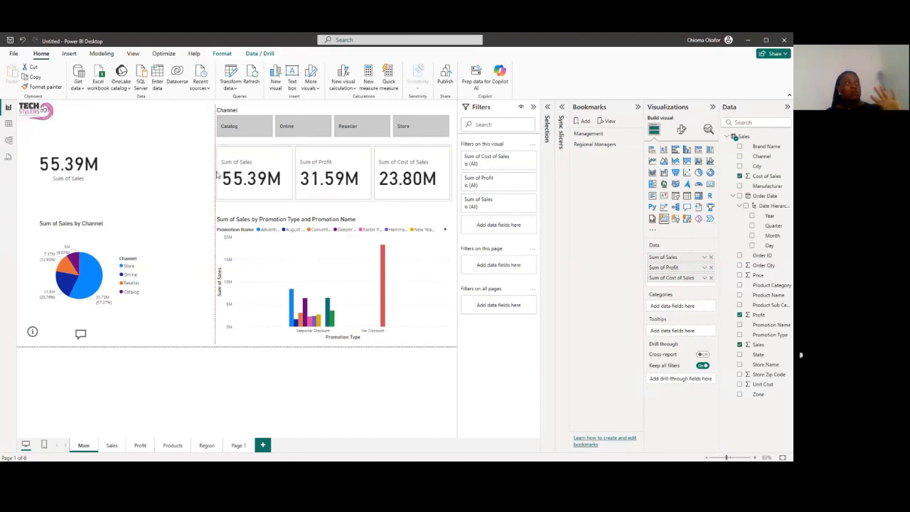
left_click_drag(217, 175, 217, 174)
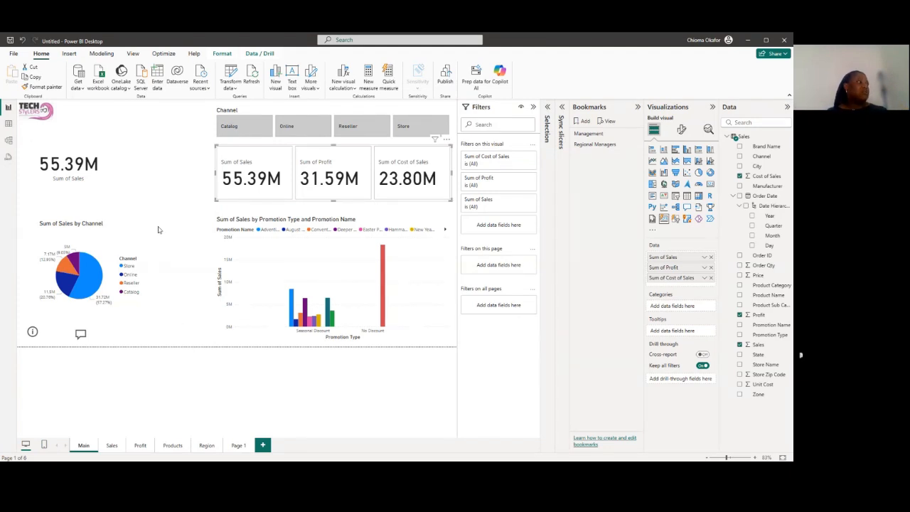
Review the Sales, Profit and Region pages of the report and return to the Main page
left_click(111, 445)
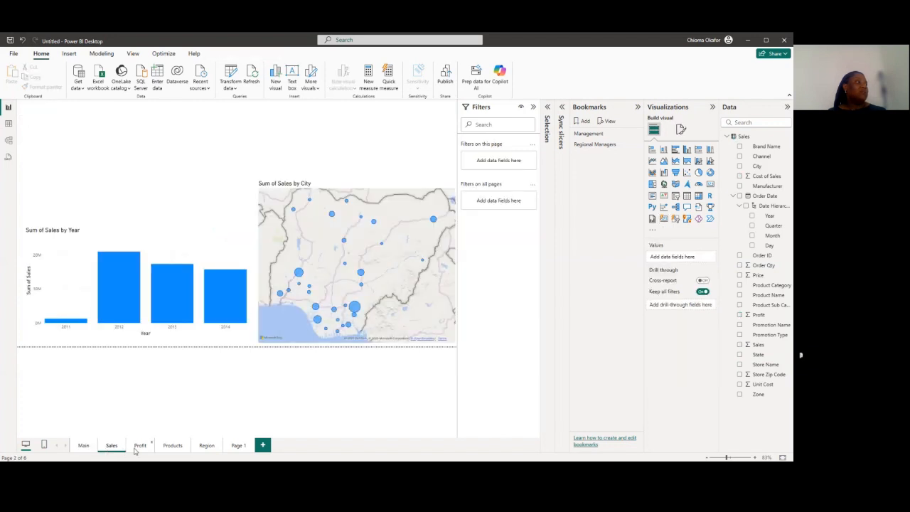
left_click(137, 446)
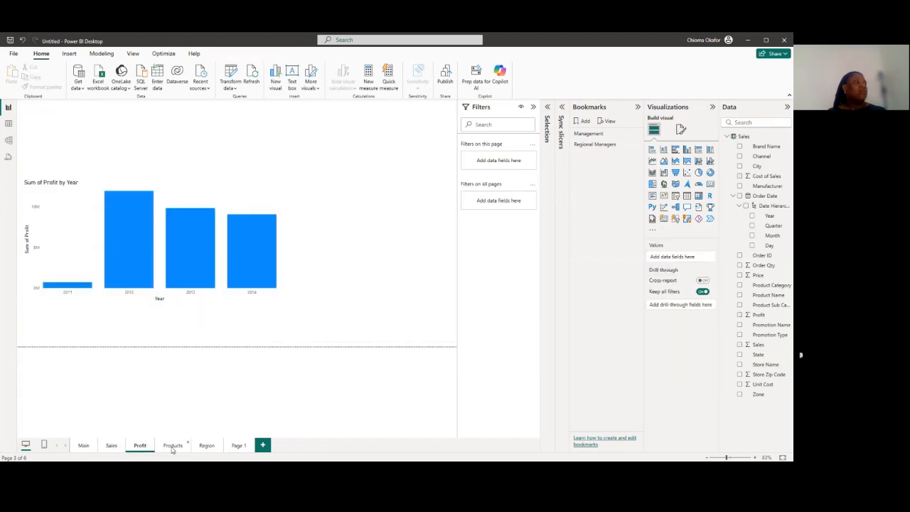
left_click(207, 446)
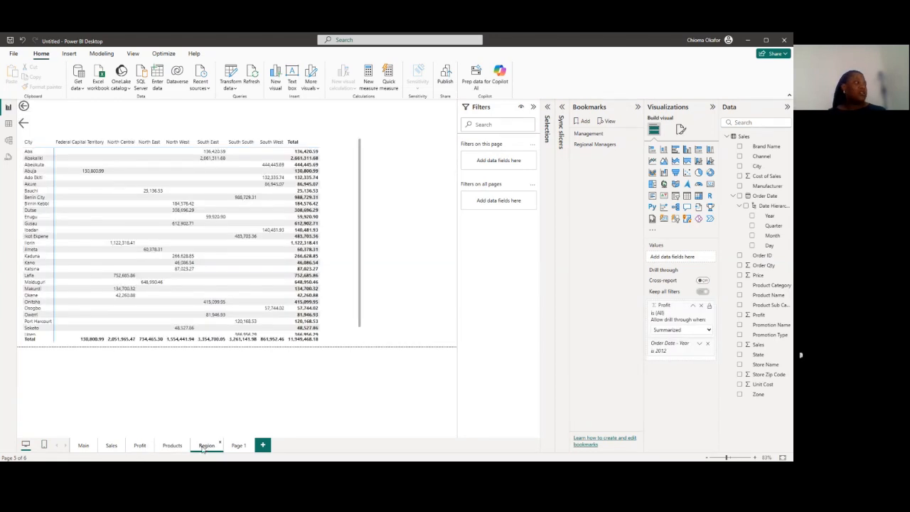
left_click(83, 446)
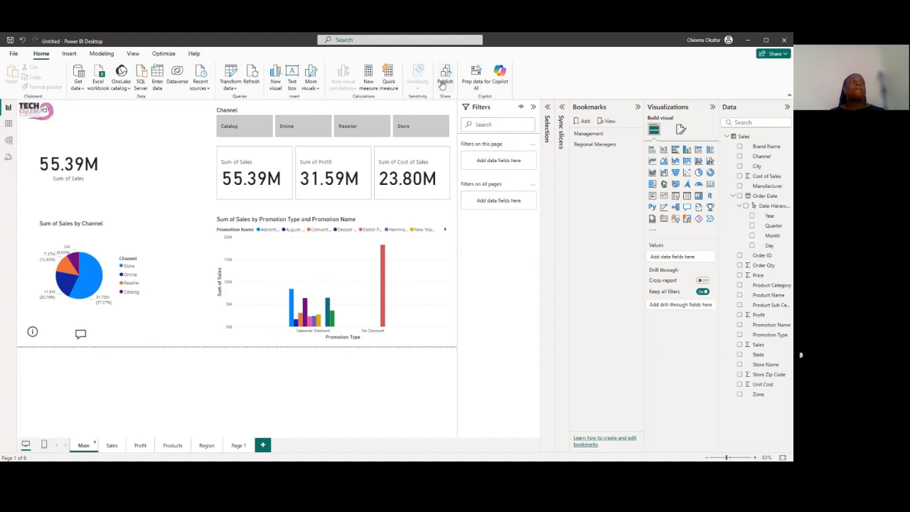
Start publishing the report and prepare to save it as a new file in the Data analytics folder
left_click(442, 84)
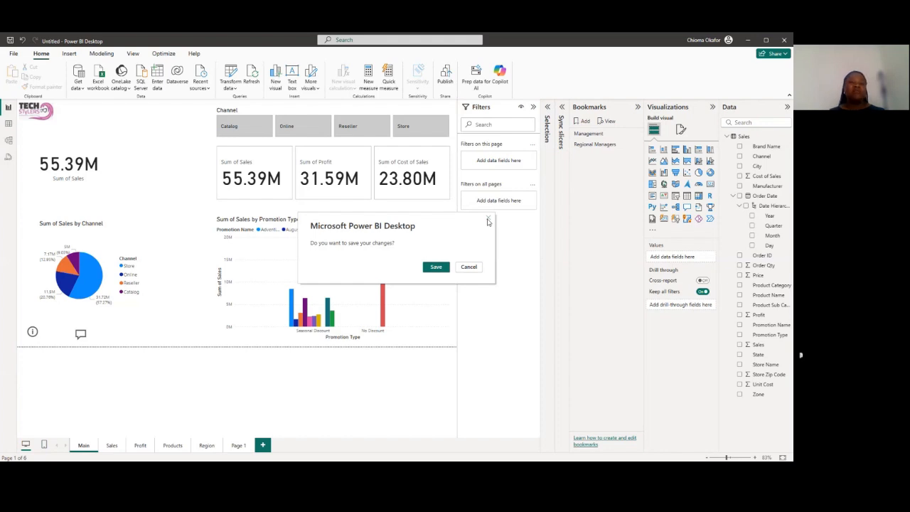
left_click(437, 267)
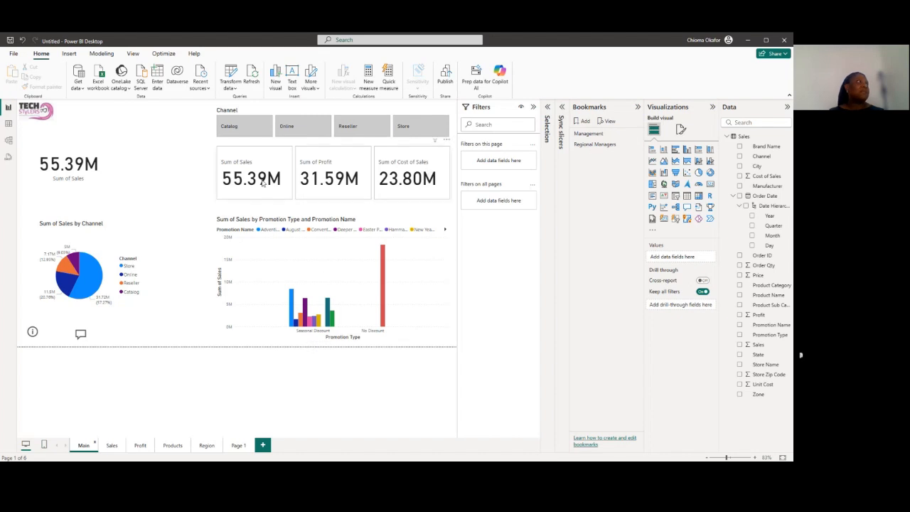
left_click(14, 54)
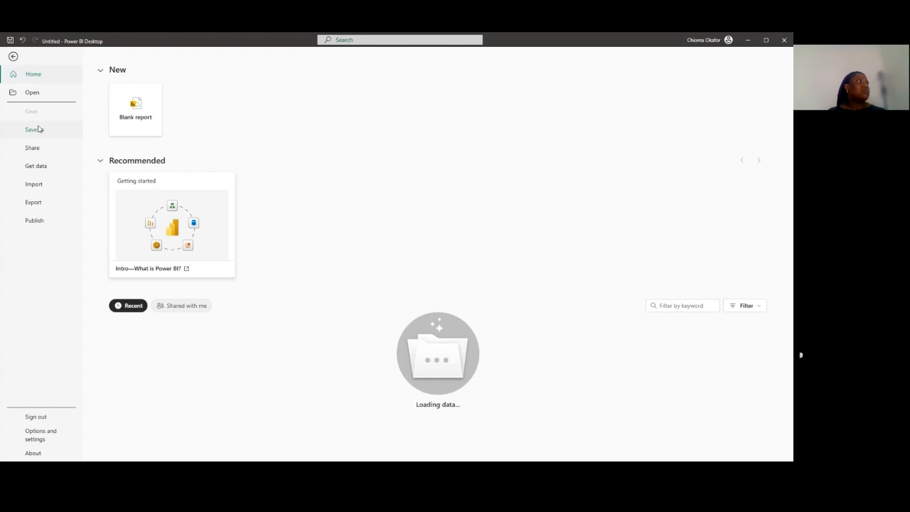
left_click(32, 129)
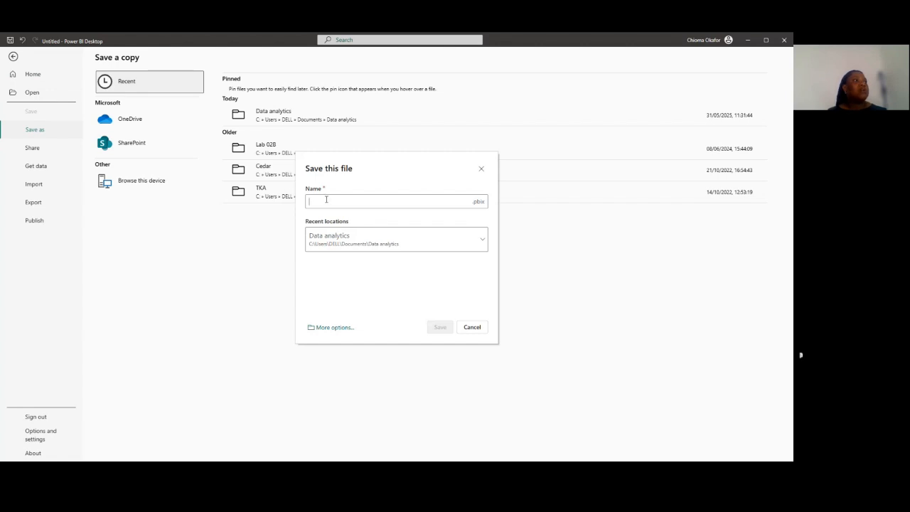
left_click(483, 240)
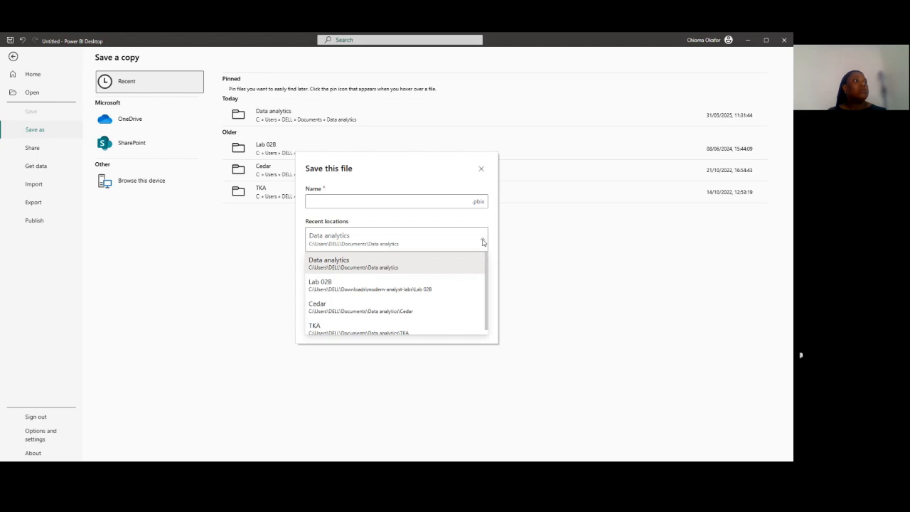
left_click(483, 242)
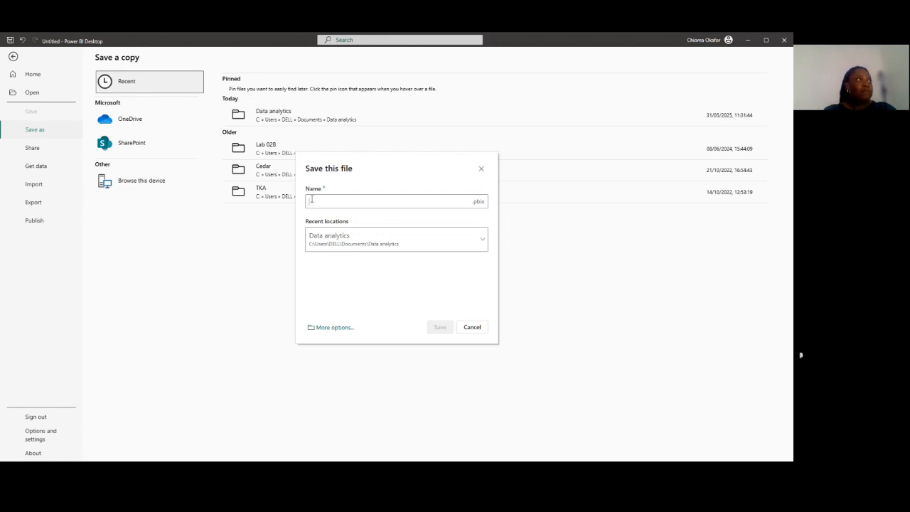
Save the report as PowerBI_Cohort6_Report in the Data analytics folder, dismiss the publish destination dialog and return to the Main page
type("p")
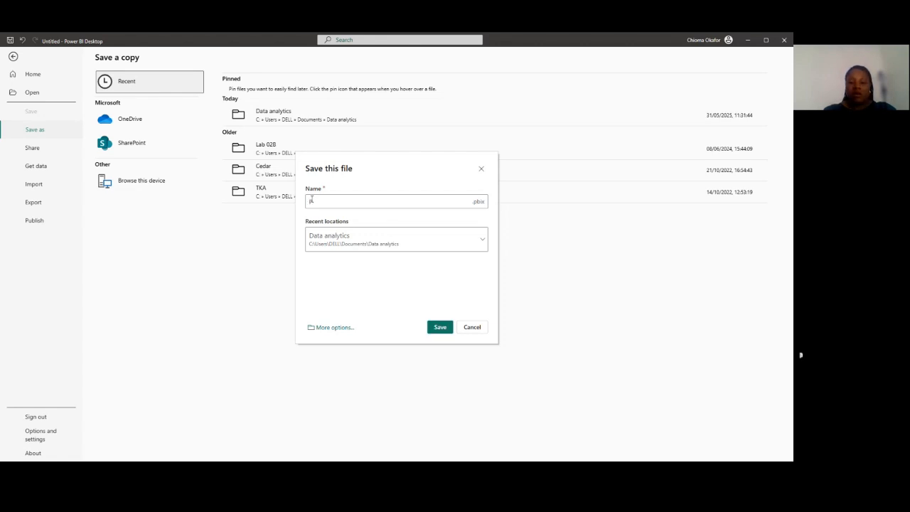
type("ower BI")
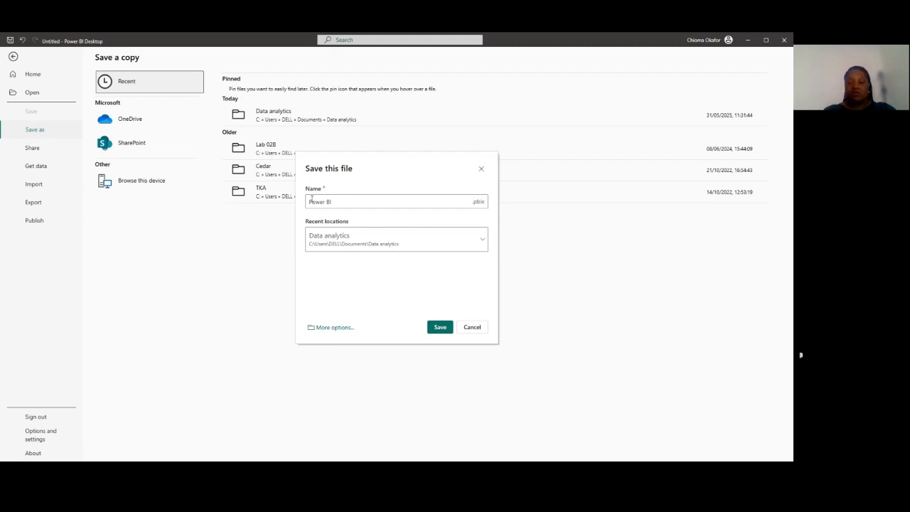
key("Left")
key("Left")
key("BackSpace")
double_click(311, 200)
key("End")
type("_Cohort")
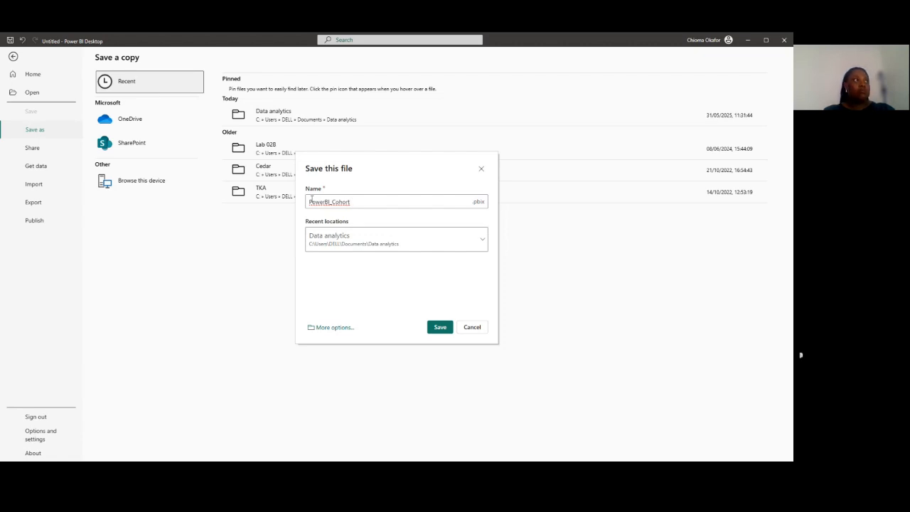
type("6")
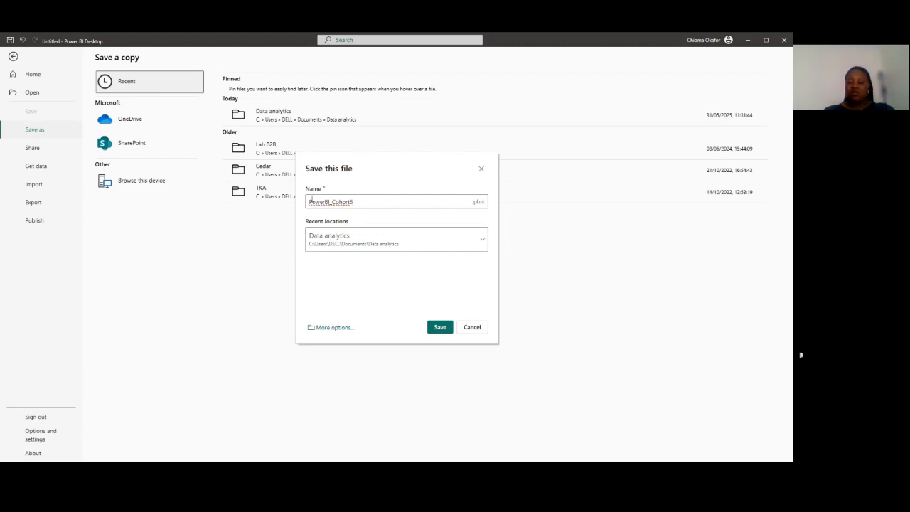
type("_Rep")
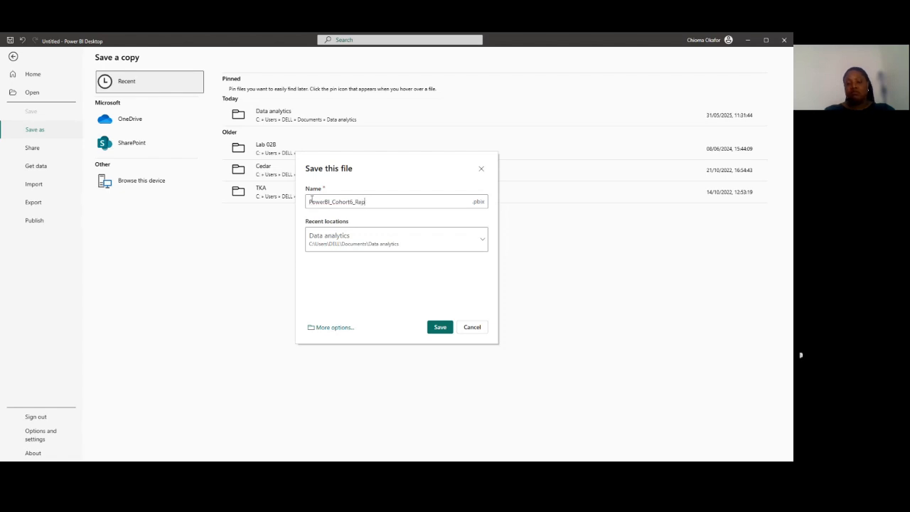
type("ort")
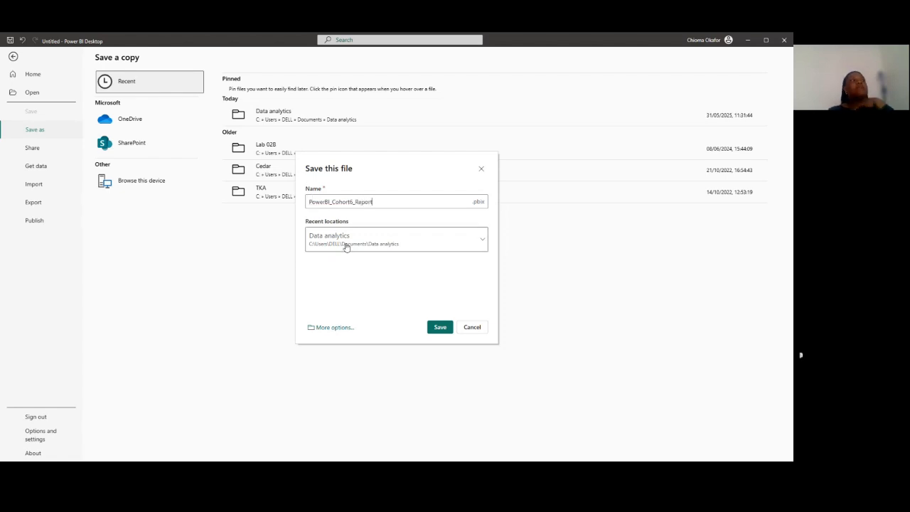
left_click(434, 328)
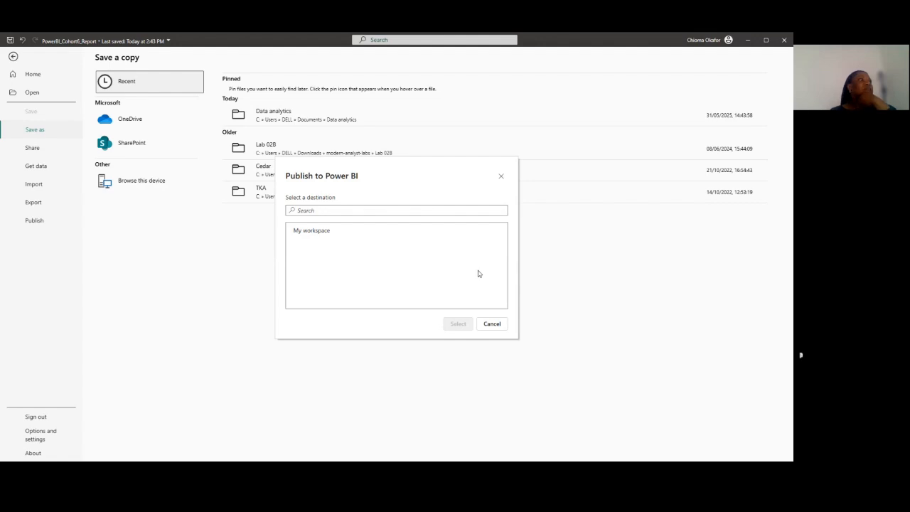
left_click(500, 176)
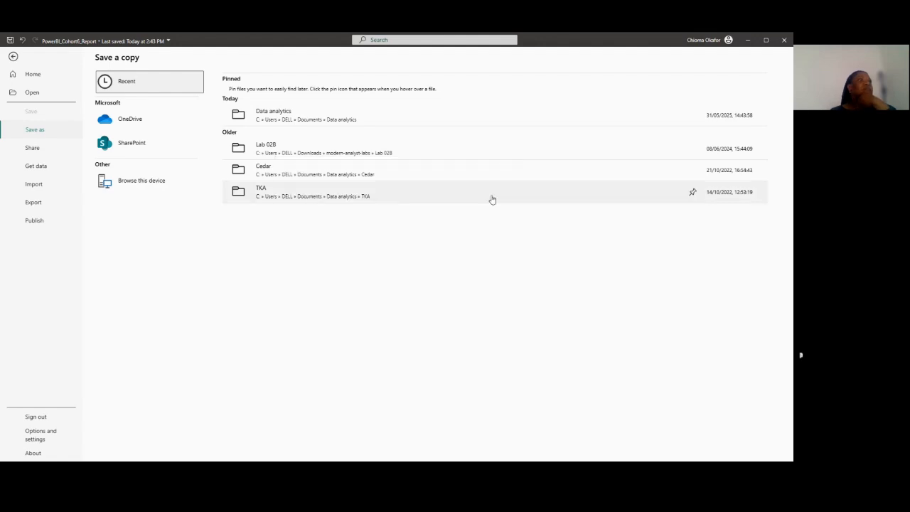
key("Escape")
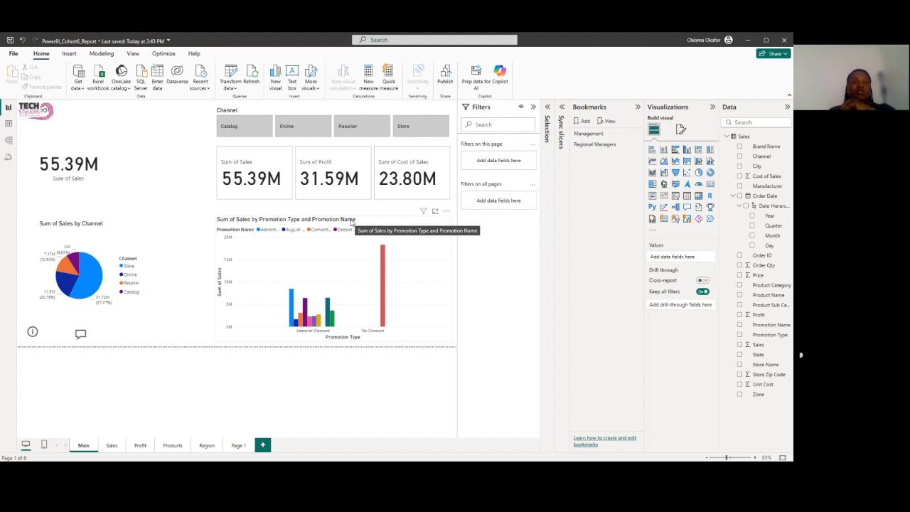
Publish the report to My workspace and open the published PowerBI_Cohort6_Report in the Power BI service
left_click(447, 82)
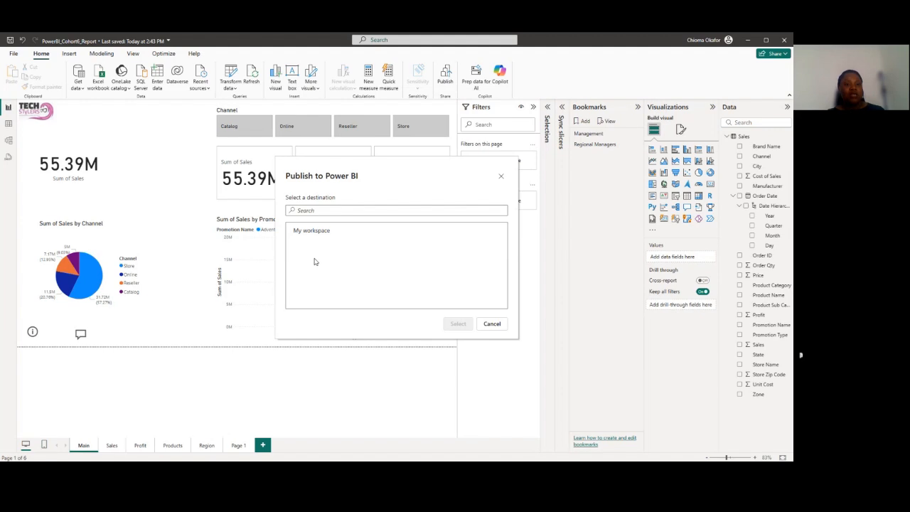
left_click(306, 238)
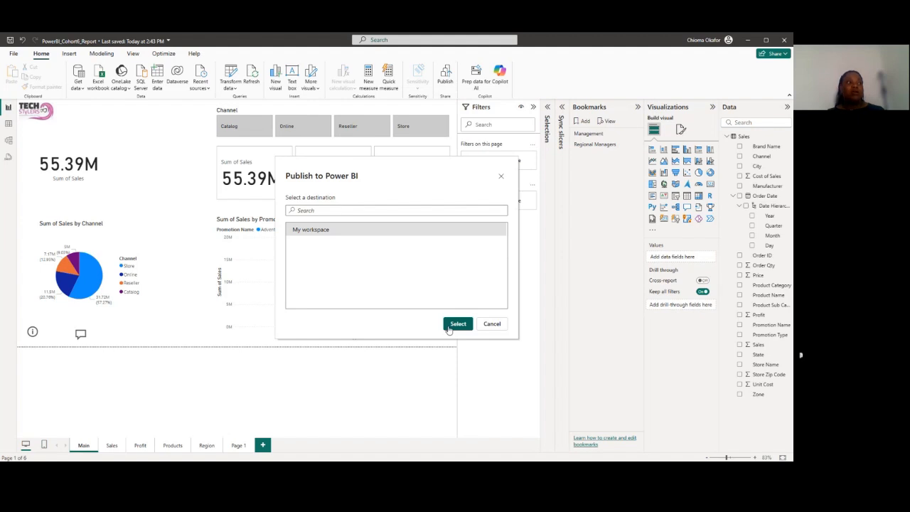
left_click(446, 328)
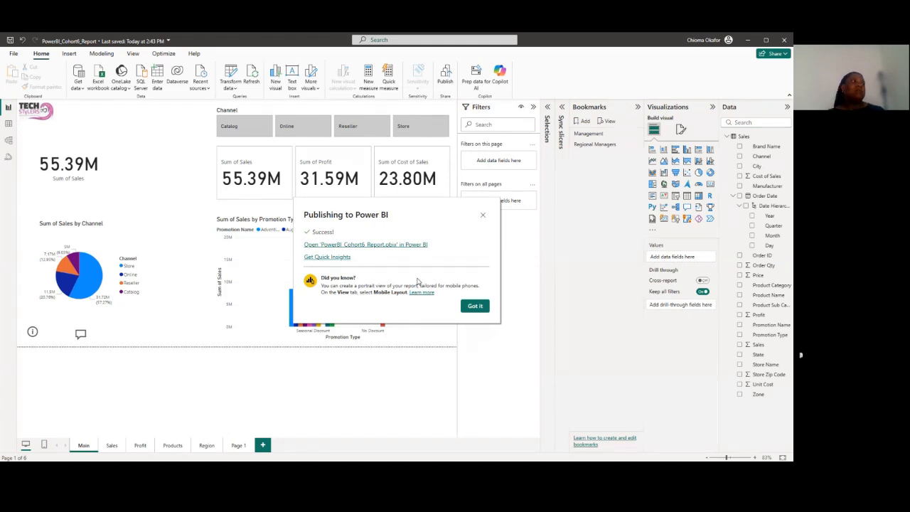
left_click(375, 245)
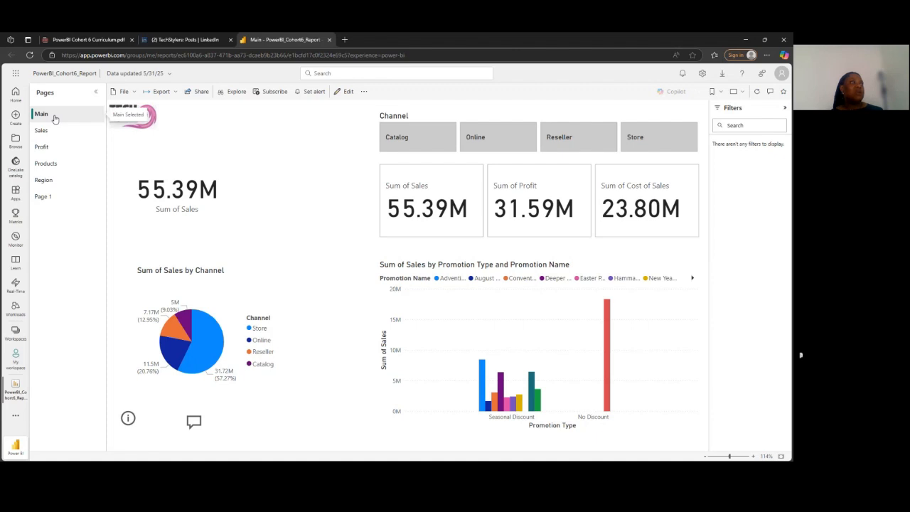
Examine the published report's Sales, Profit, Products, Region and Page 1 pages in the browser
left_click(58, 138)
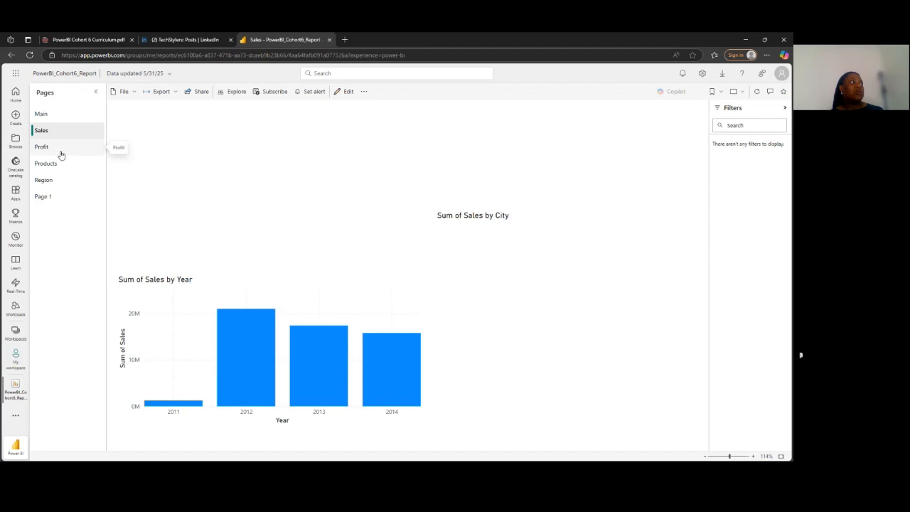
left_click(61, 150)
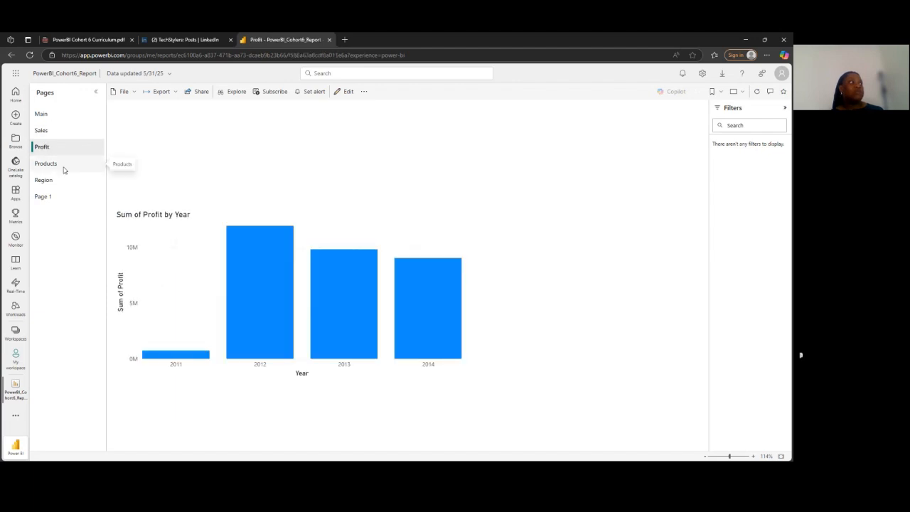
left_click(61, 168)
left_click(58, 184)
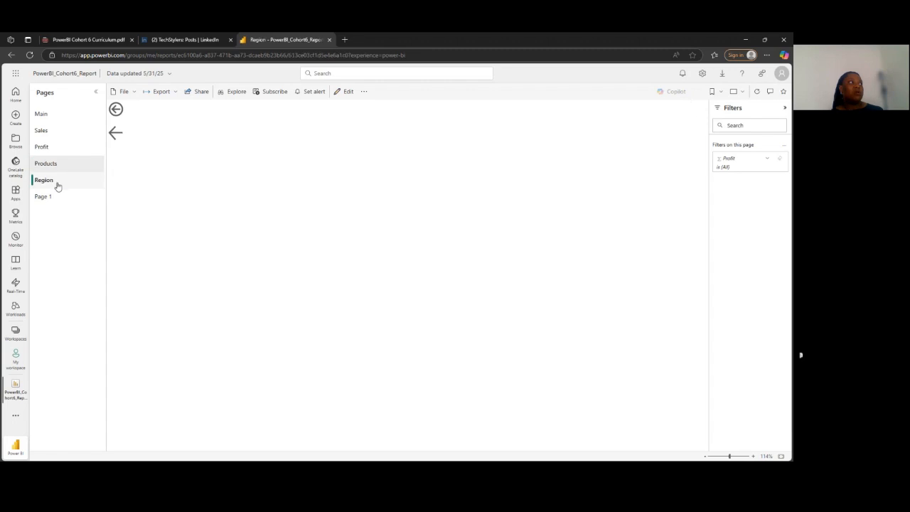
left_click(56, 198)
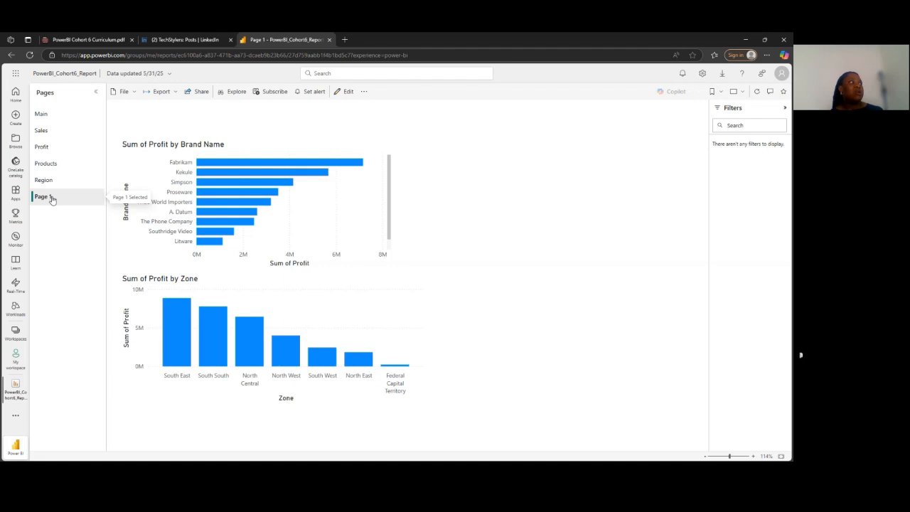
left_click(53, 200)
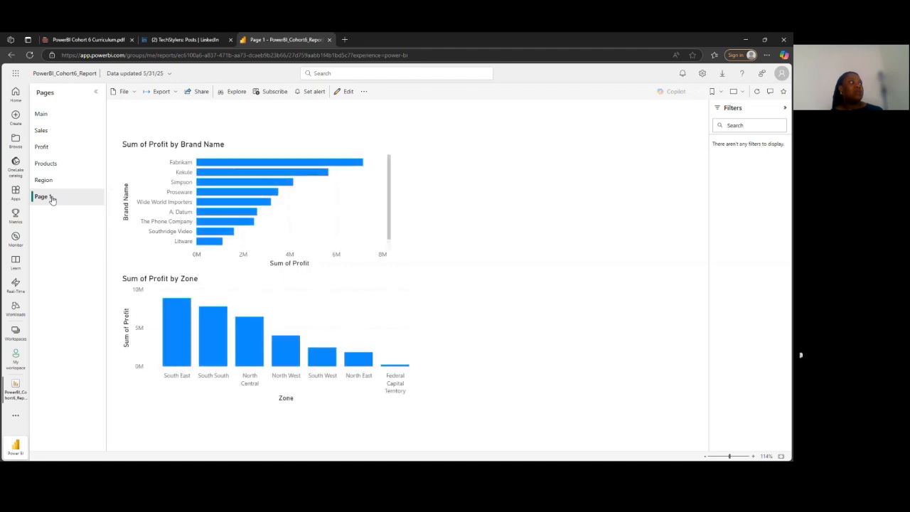
right_click(52, 199)
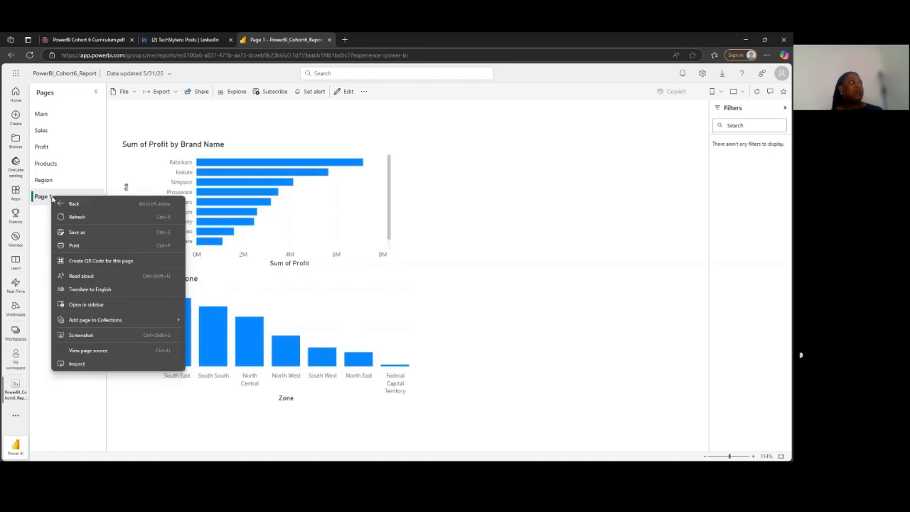
left_click(48, 200)
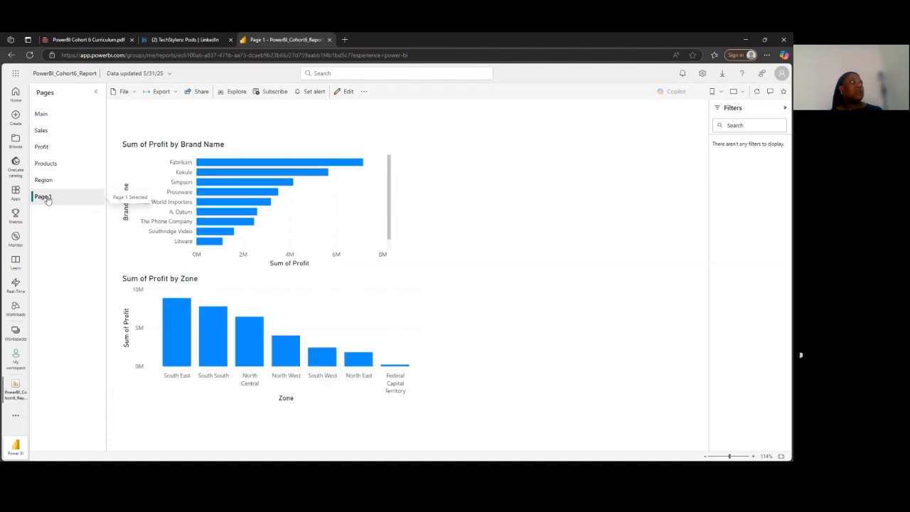
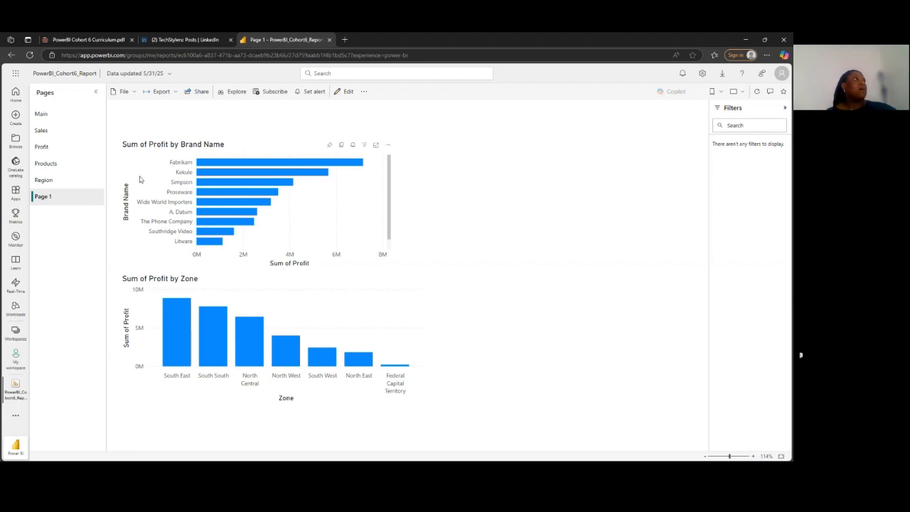
Switch back to Power BI Desktop and dismiss the publishing success dialog
left_click(746, 43)
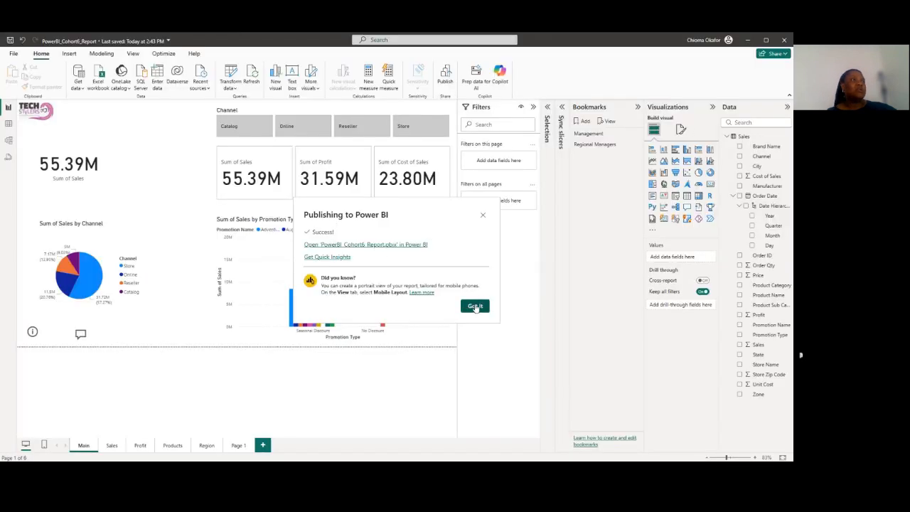
left_click(474, 305)
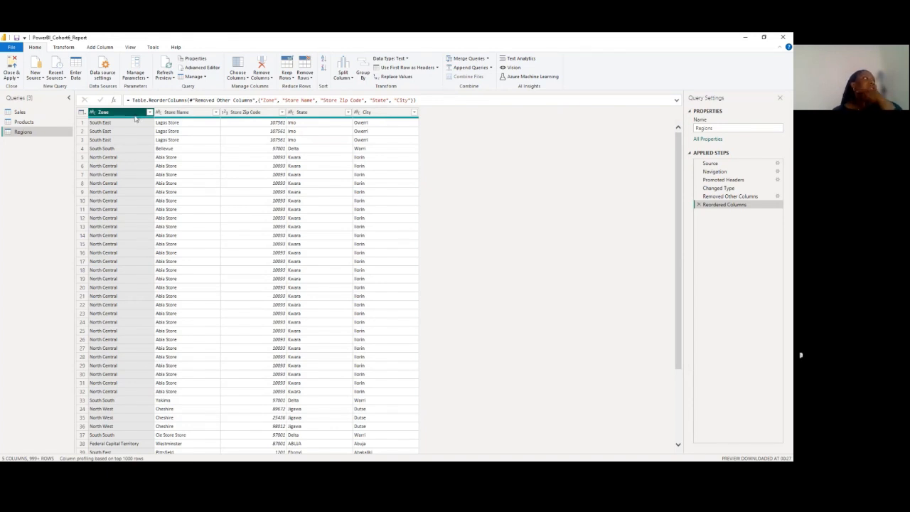
Move the City column to the front of the Regions query and remove rows with duplicate cities
left_click(149, 112)
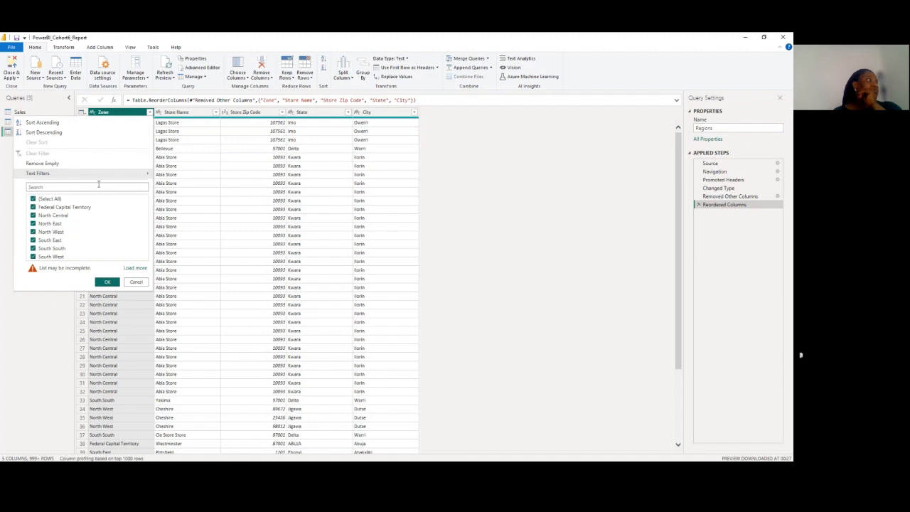
left_click(150, 114)
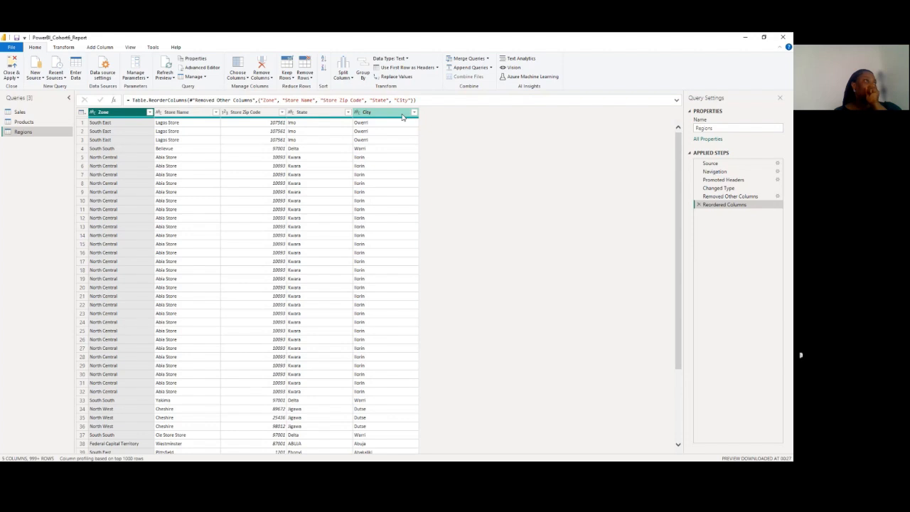
left_click_drag(402, 116, 133, 103)
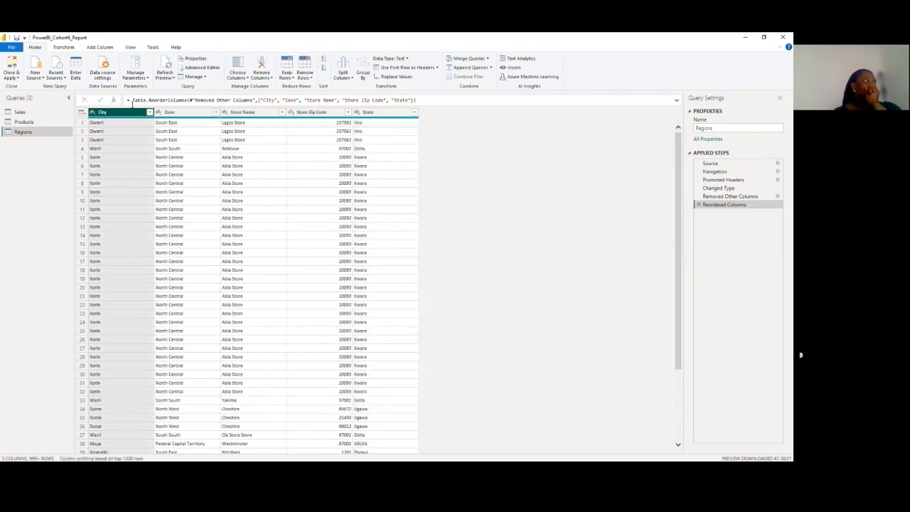
right_click(129, 112)
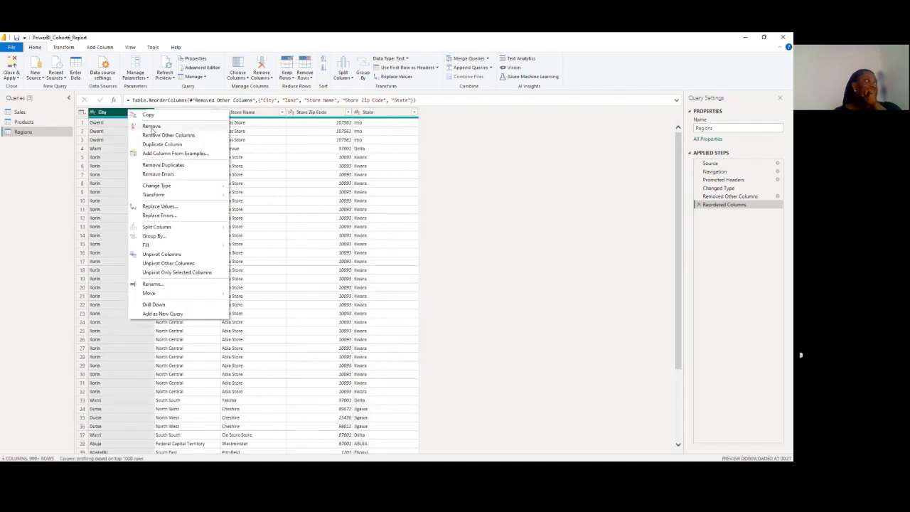
left_click(164, 165)
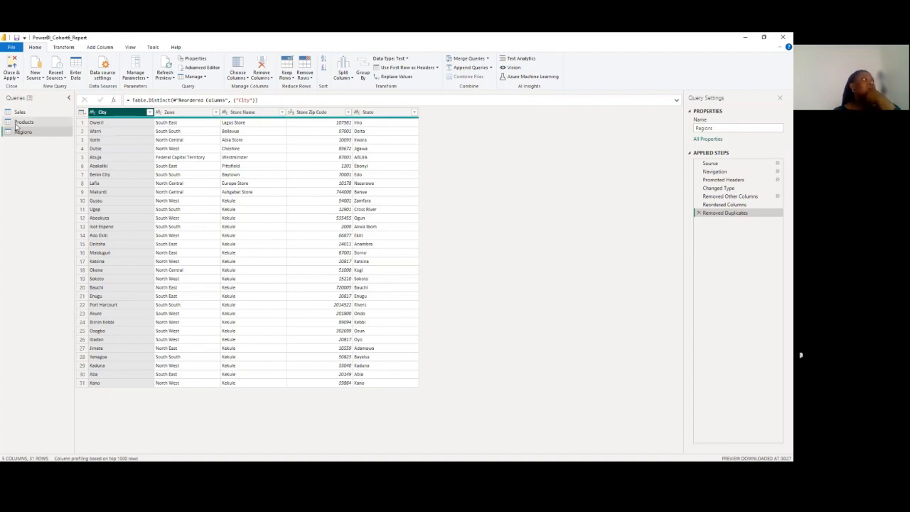
Apply the query changes to the report and close the query editor
left_click(11, 77)
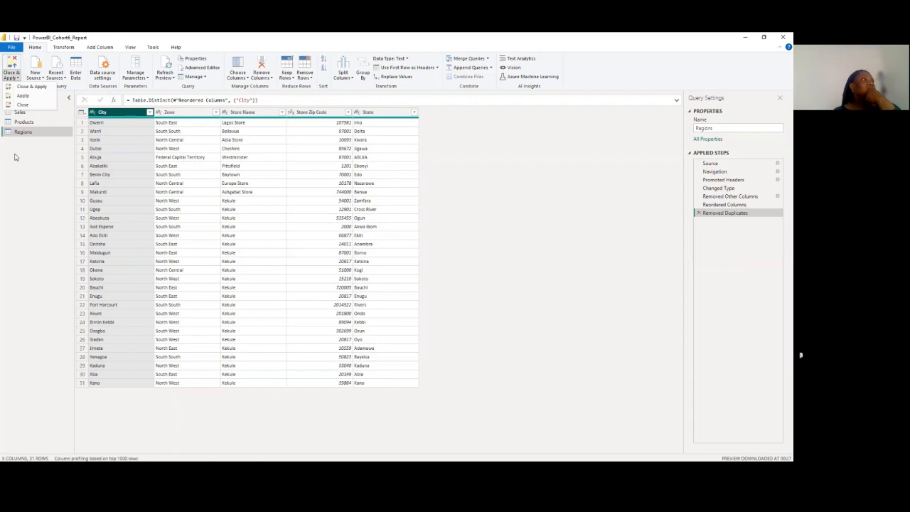
left_click(460, 168)
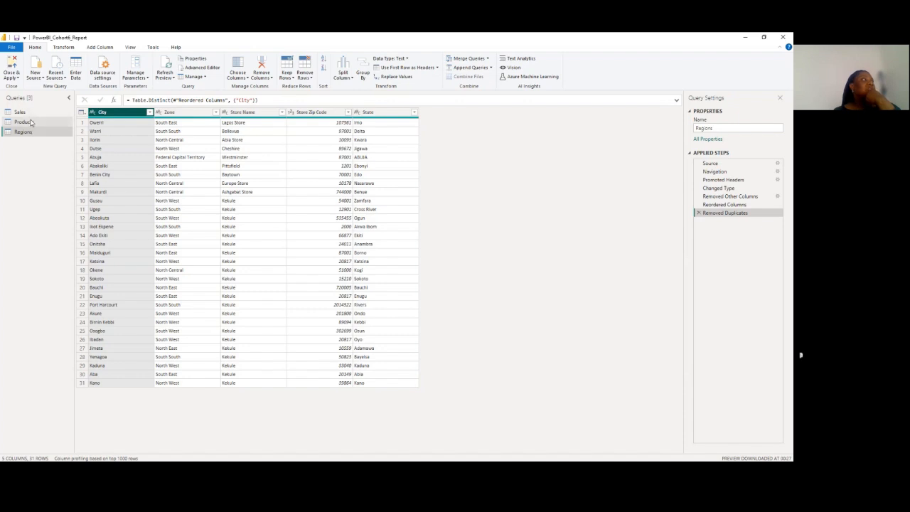
left_click(11, 77)
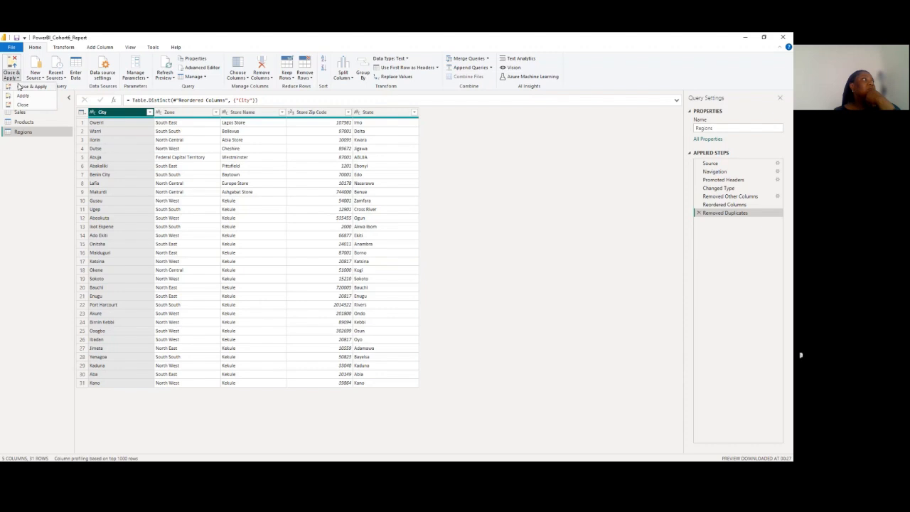
left_click(20, 88)
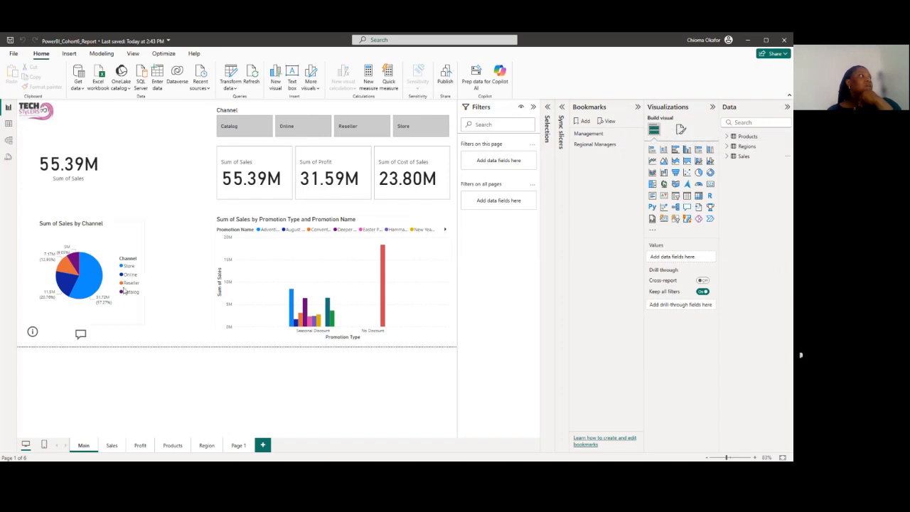
Arrange the tables in Model view with Sales below, Regions above it and Products spaced out on the opposite side from Regions
left_click(8, 140)
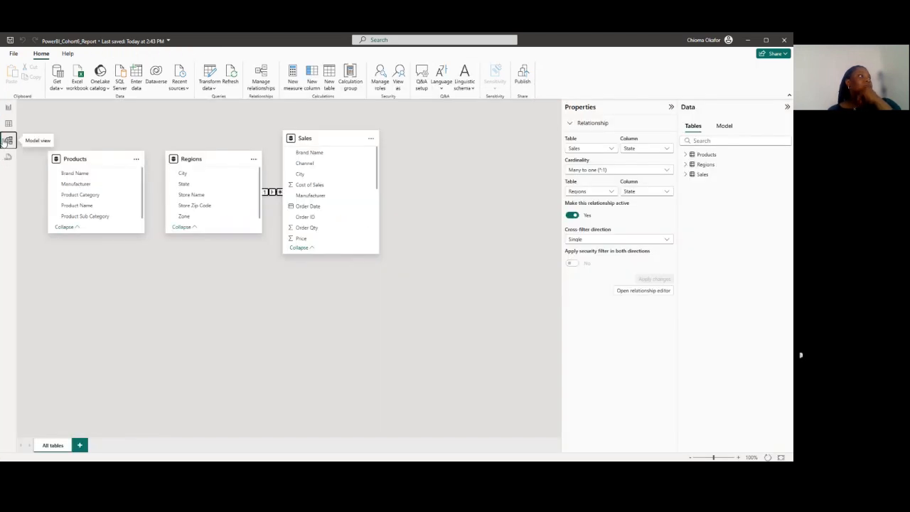
left_click_drag(196, 162, 193, 142)
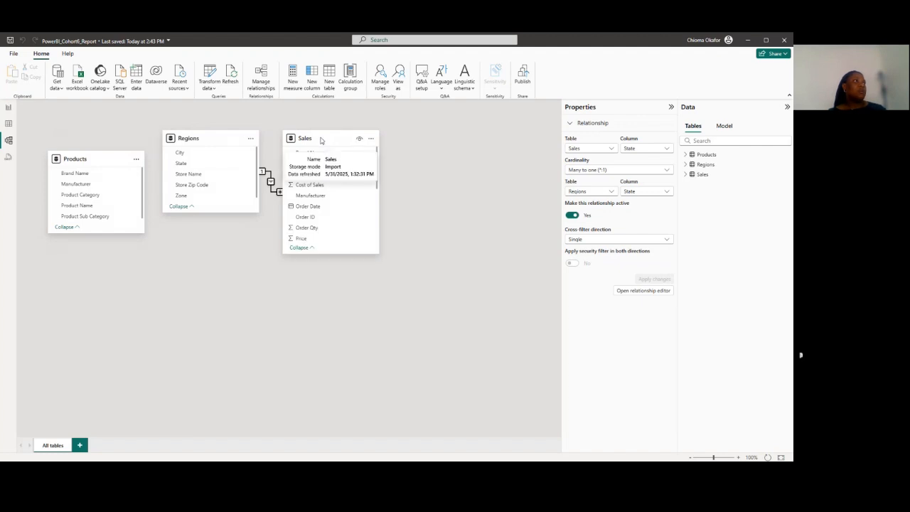
left_click_drag(320, 140, 290, 265)
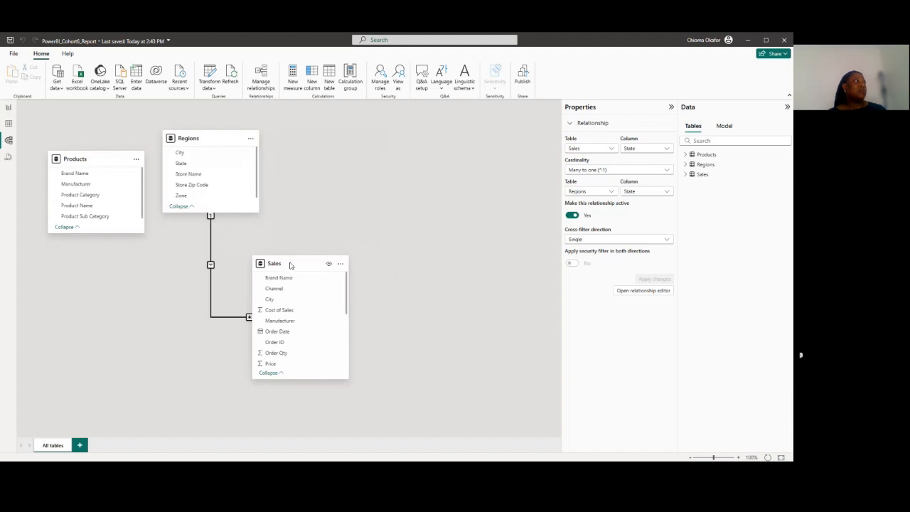
left_click_drag(85, 155, 452, 149)
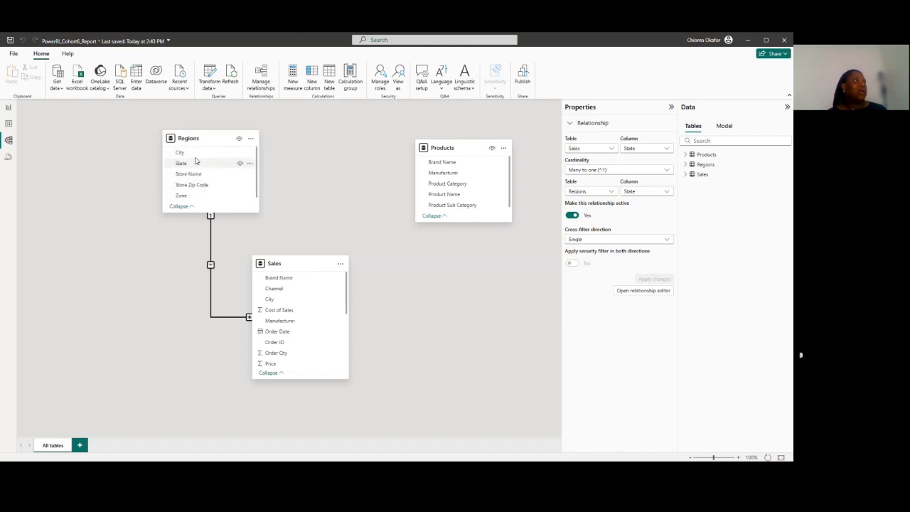
Try to create a relationship between Brand Name in Products and Brand Name in Sales
left_click(210, 232)
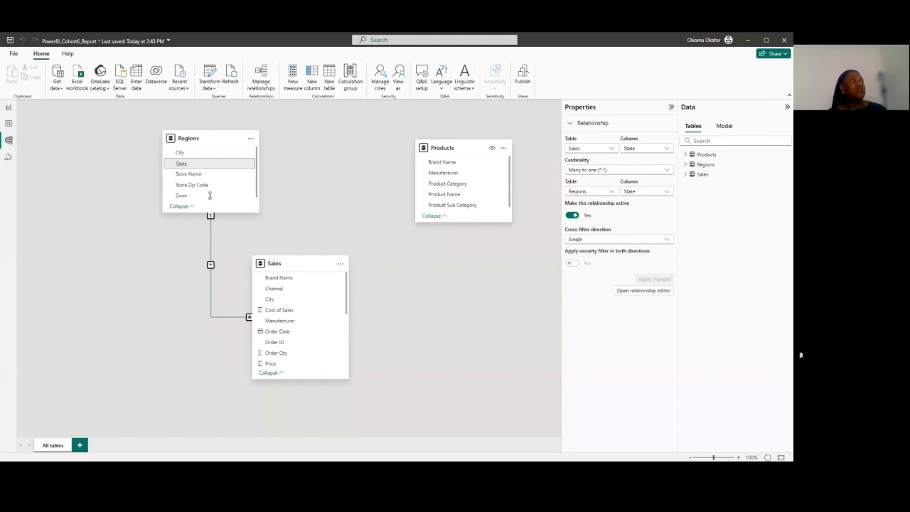
left_click(448, 164)
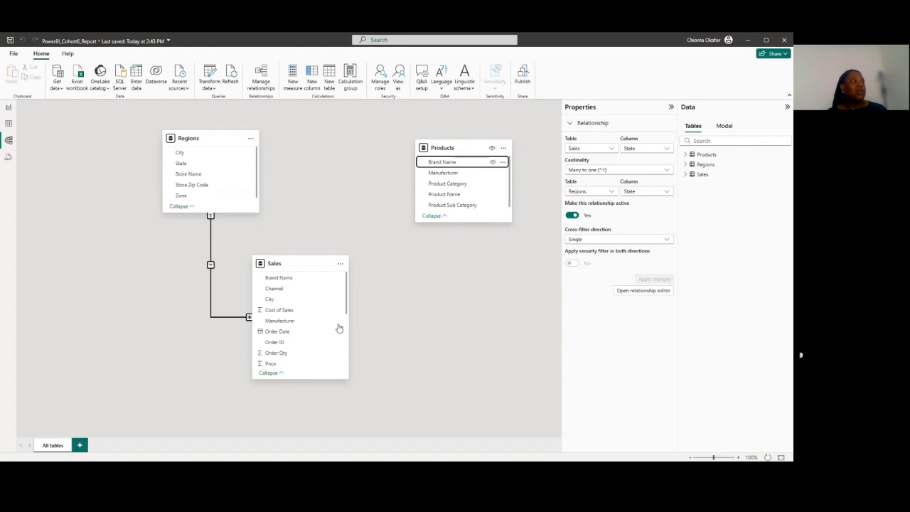
left_click(430, 162)
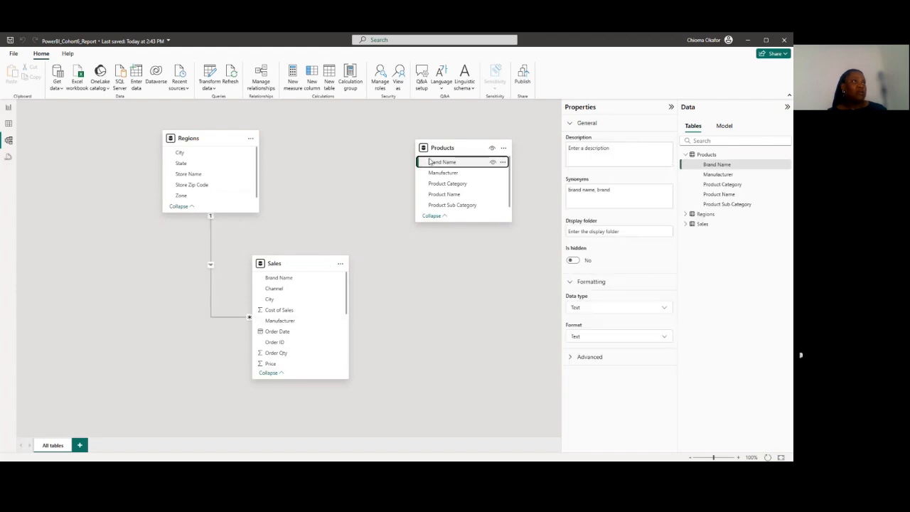
left_click_drag(430, 163, 282, 282)
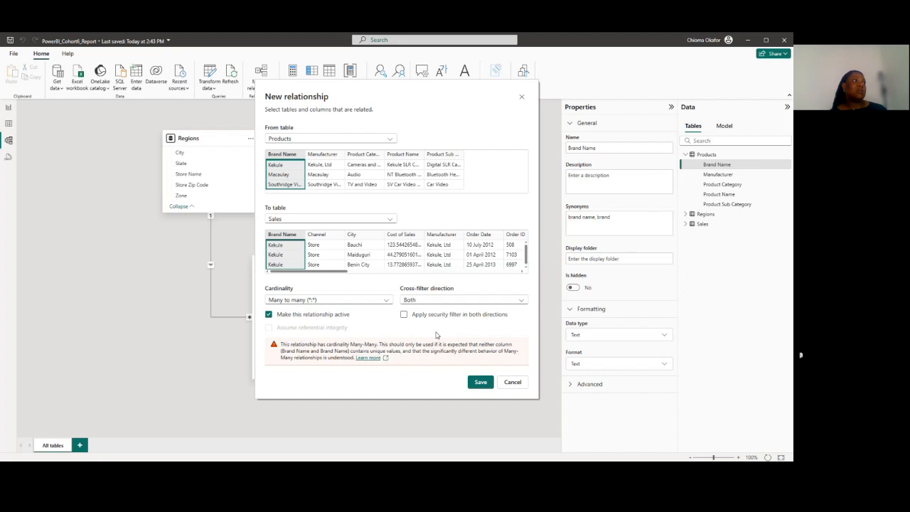
left_click(512, 383)
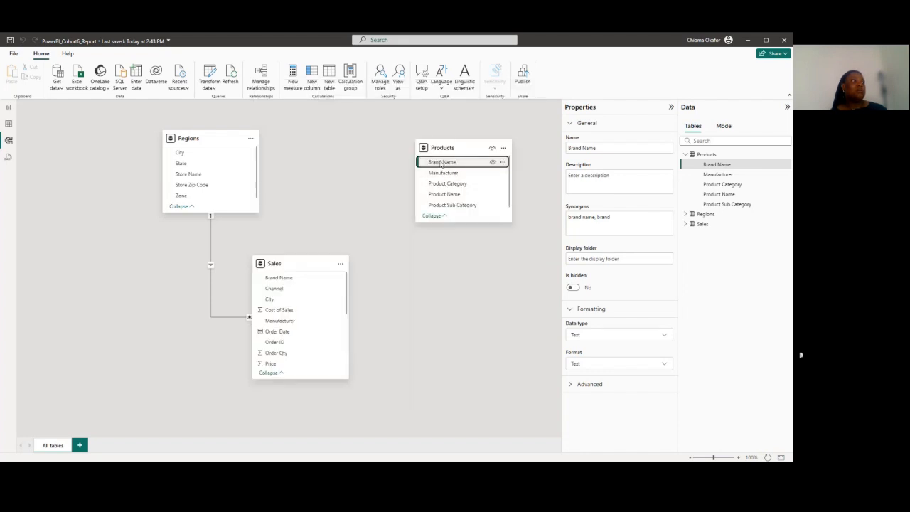
left_click_drag(442, 164, 305, 283)
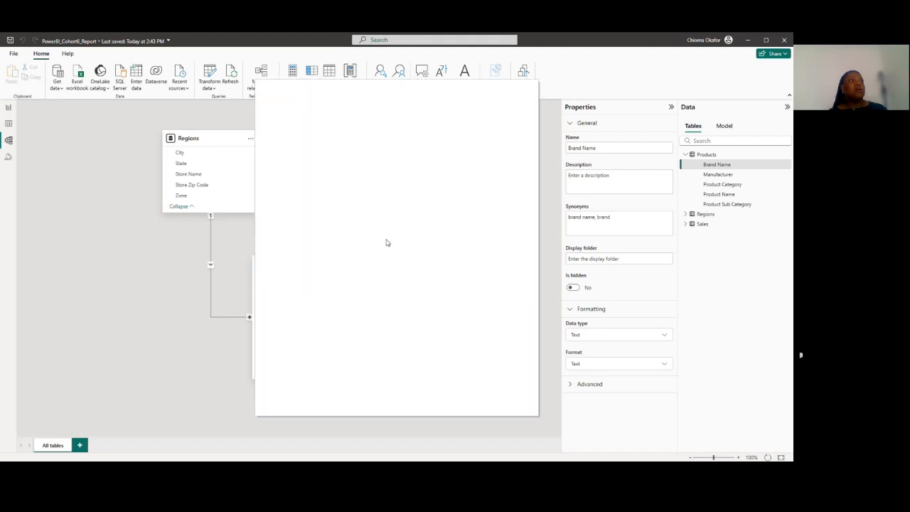
left_click(522, 98)
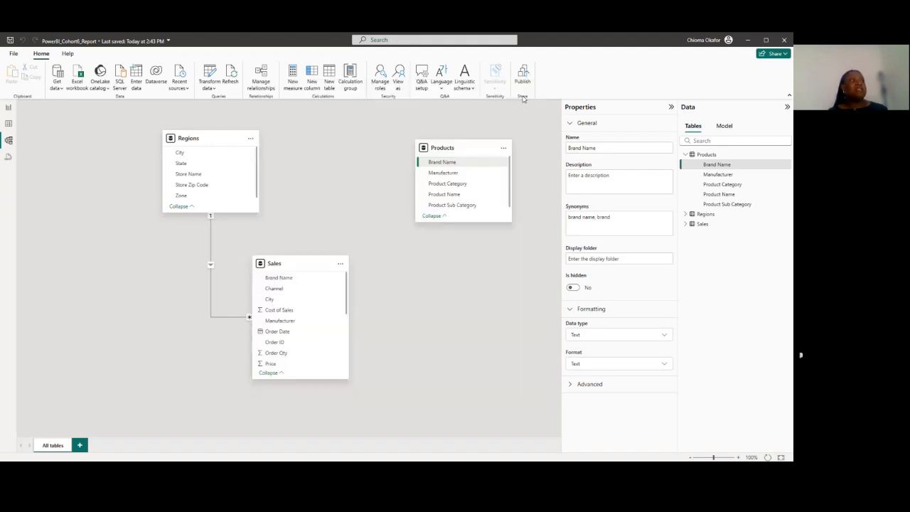